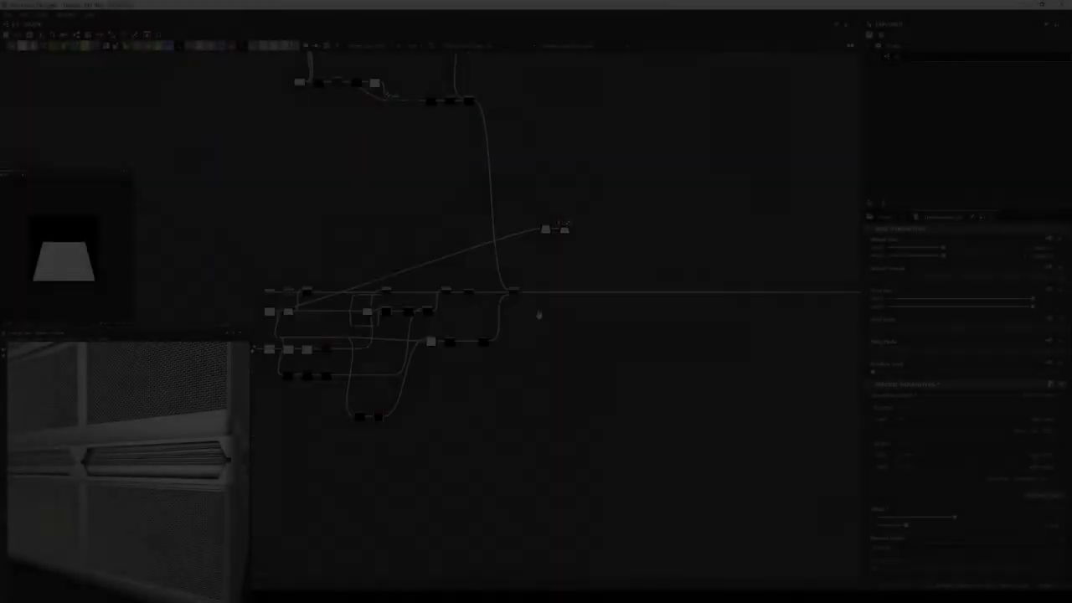
- Add a Mirror Grayscale after the trapezoid transform and give the next Transformation 2D Horizontal Tiling
key("Return")
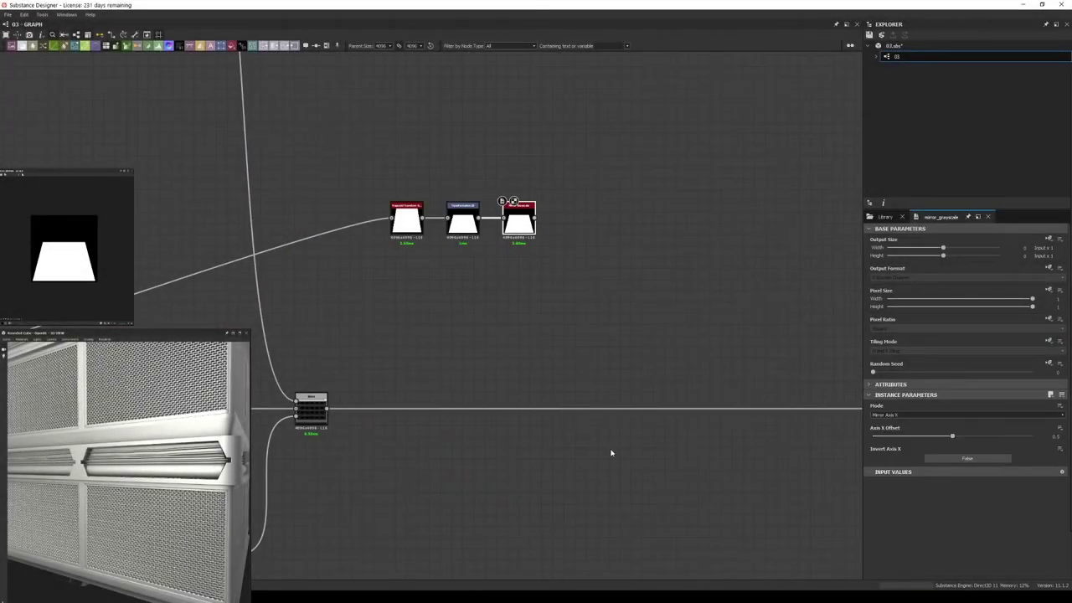
left_click(463, 220)
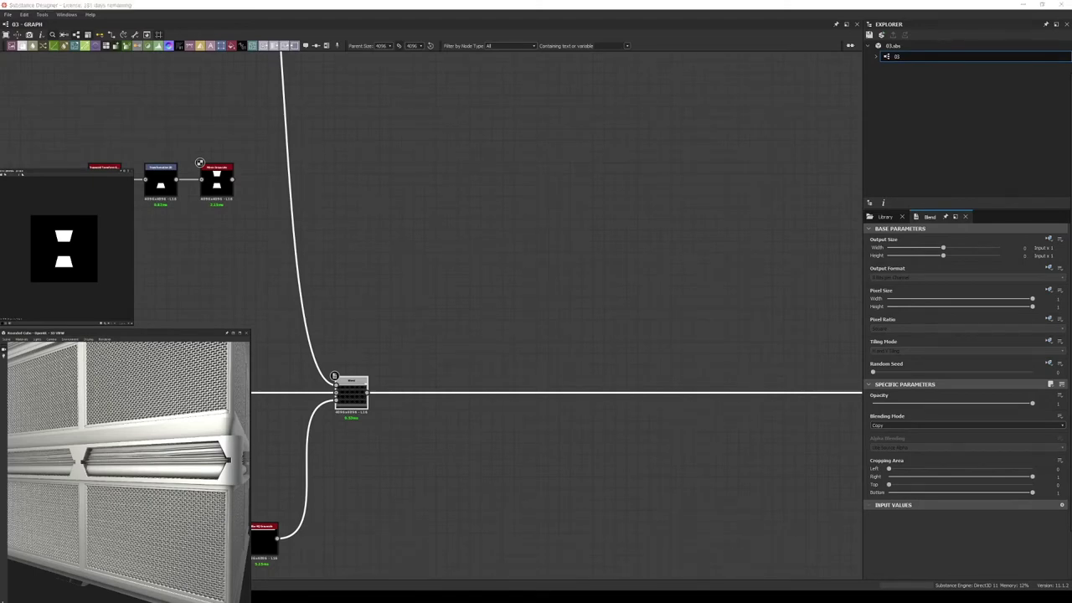
middle_click_drag(353, 403, 383, 409)
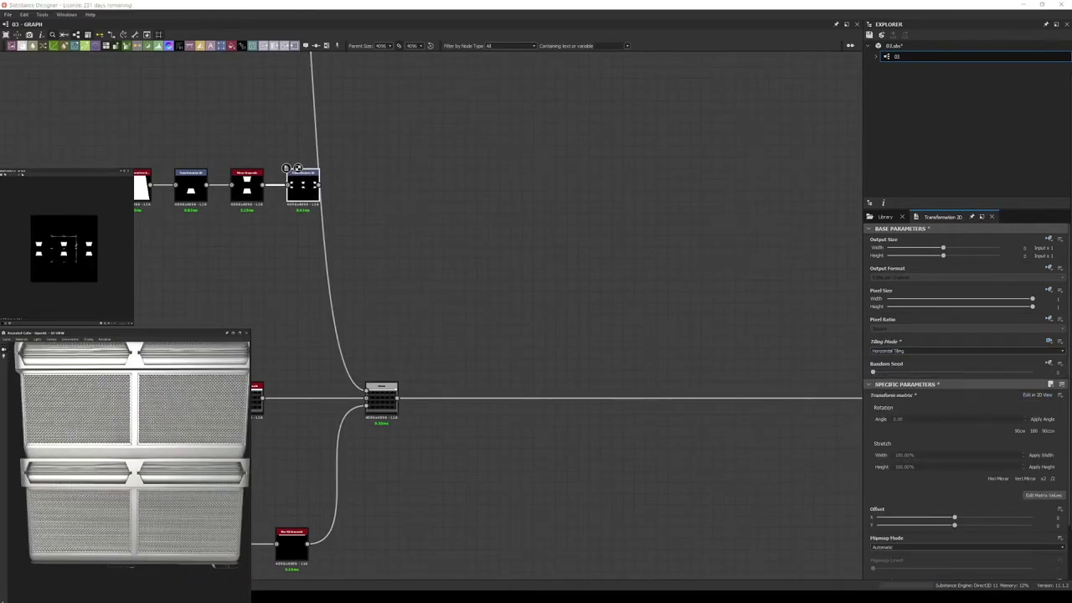
left_click(907, 351)
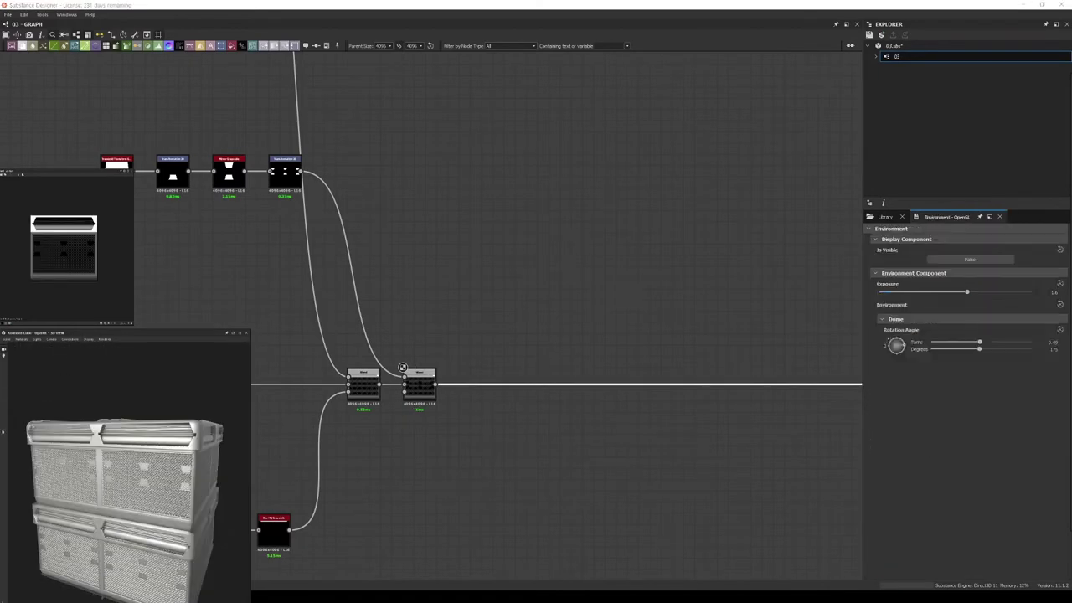
left_click(885, 217)
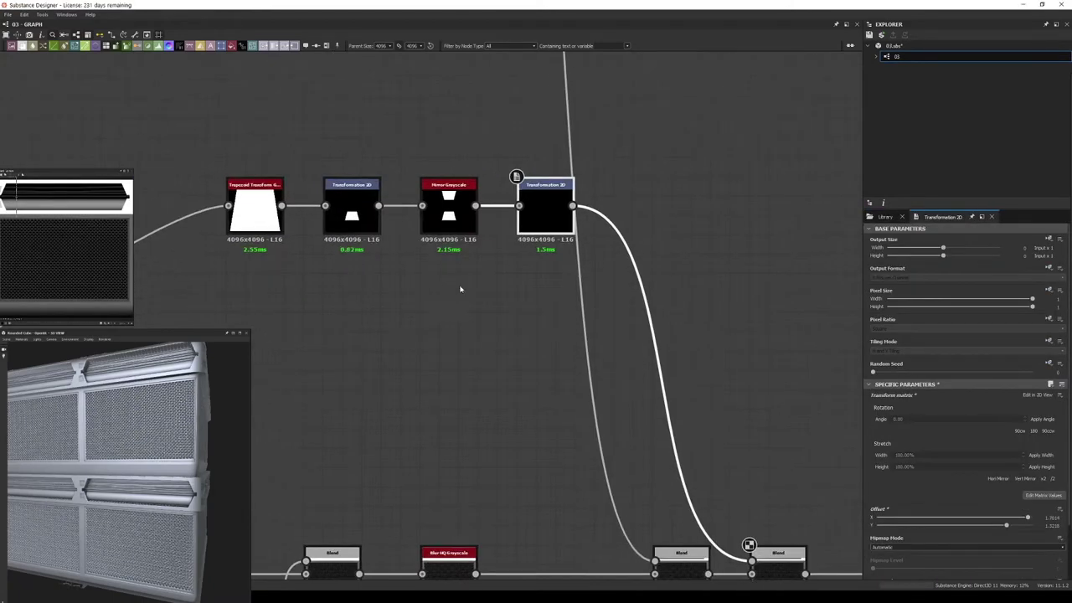
- Append a Mirror Grayscale after the last Transformation 2D and lower the Trapezoid Top Stretch
left_click(546, 209)
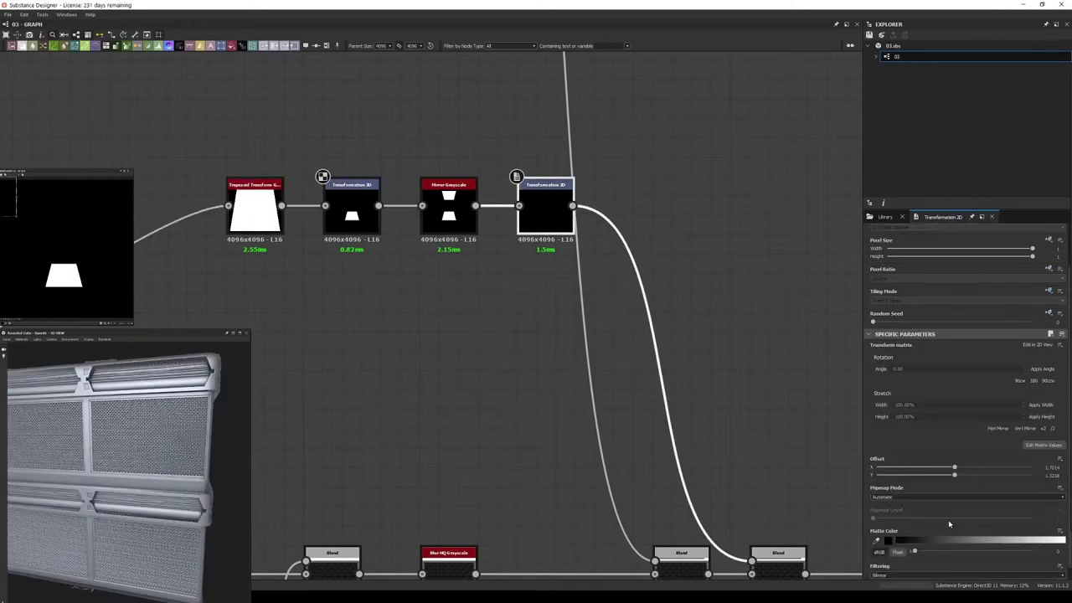
key("space")
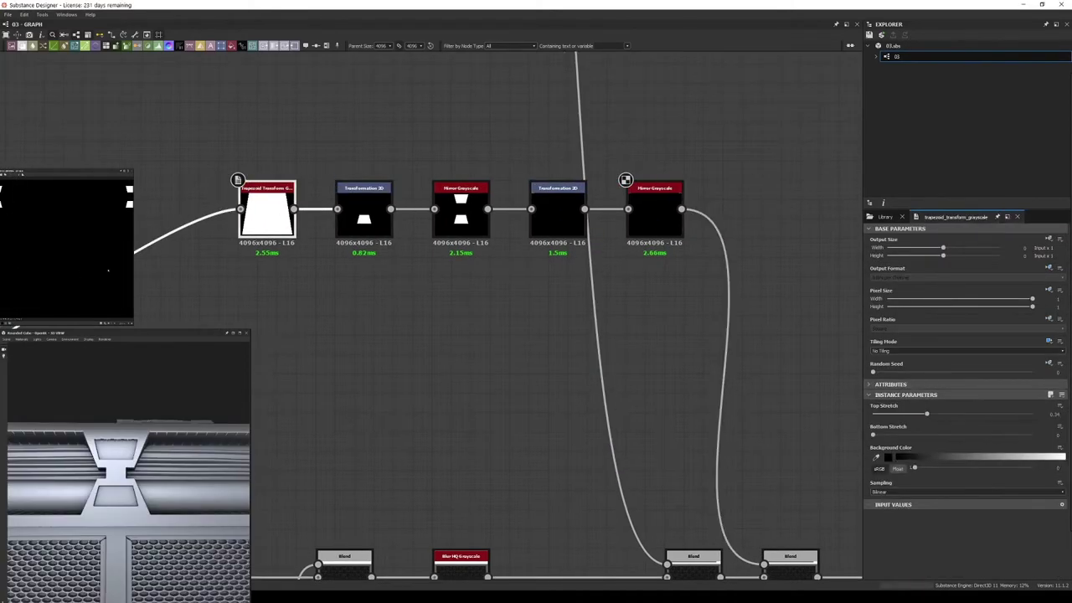
left_click_drag(947, 414, 986, 420)
left_click(364, 209)
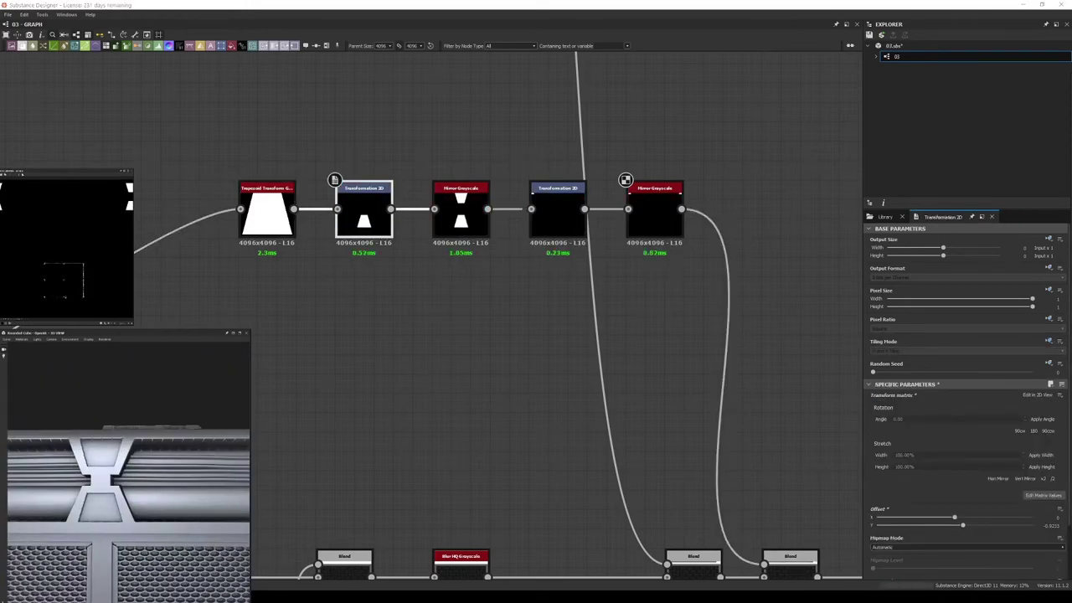
left_click(266, 210)
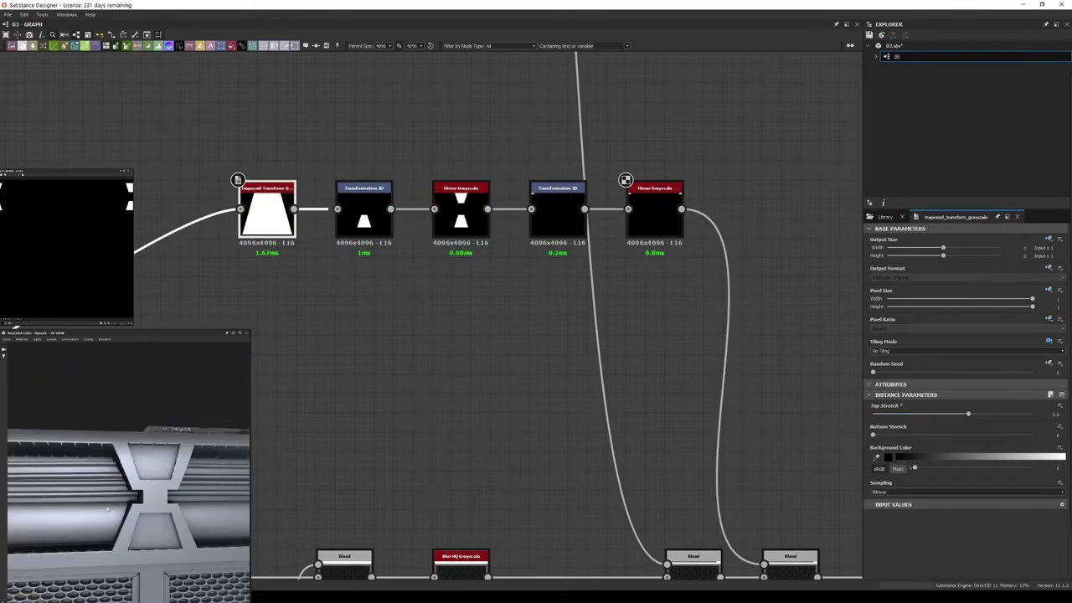
left_click_drag(1010, 415, 992, 415)
scroll(515, 335, "down", 3)
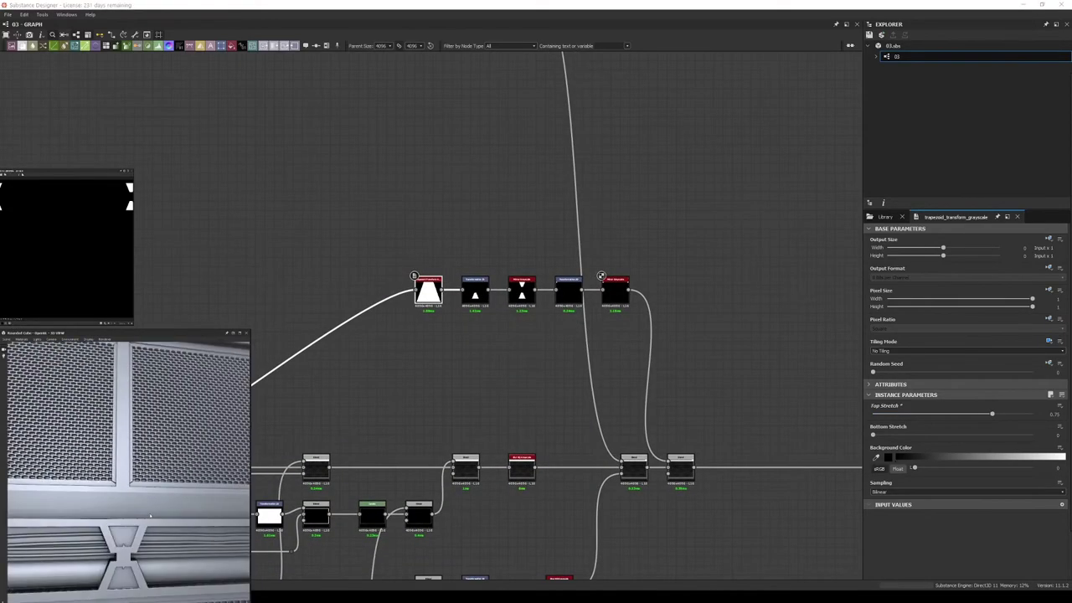
- Retune the vertical offsets of the rib Transformation 2D copies so the braces sit between grille panels
left_click(445, 230)
scroll(445, 230, "up", 3)
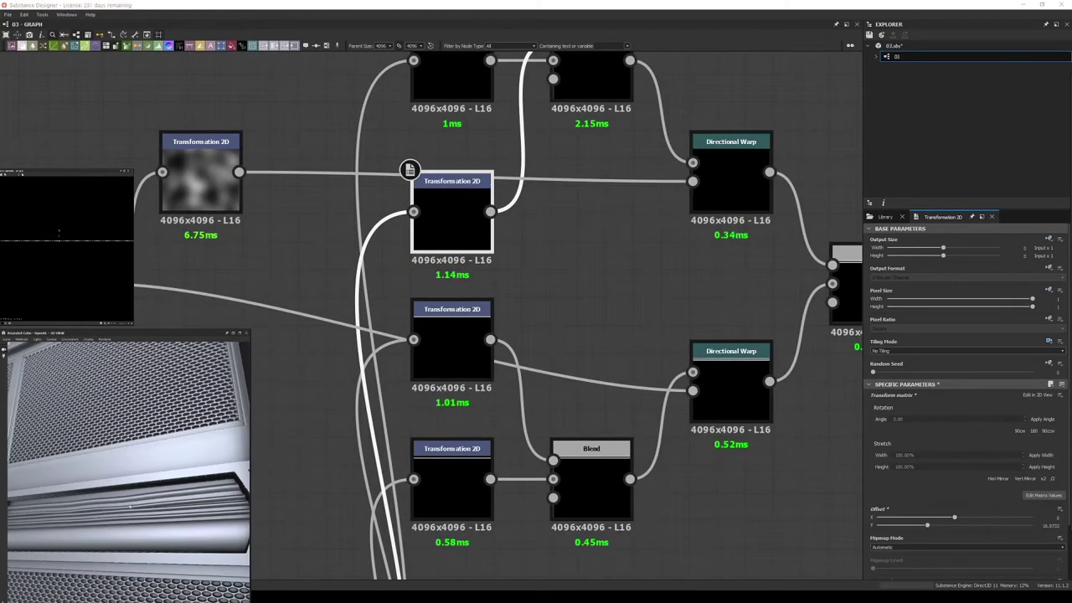
middle_click_drag(502, 335, 398, 327)
left_click(347, 301)
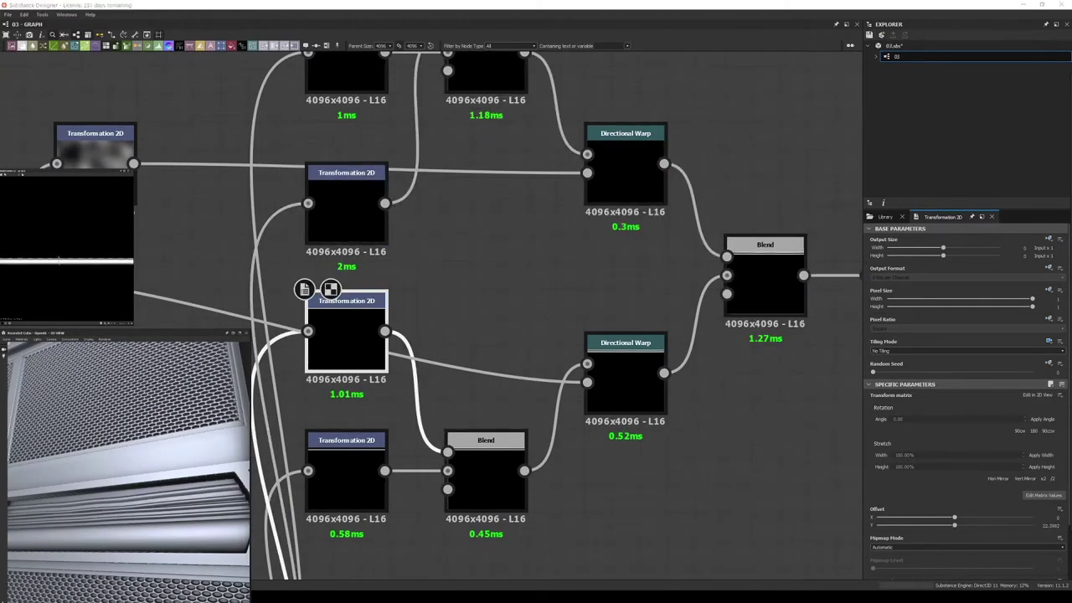
left_click(347, 440)
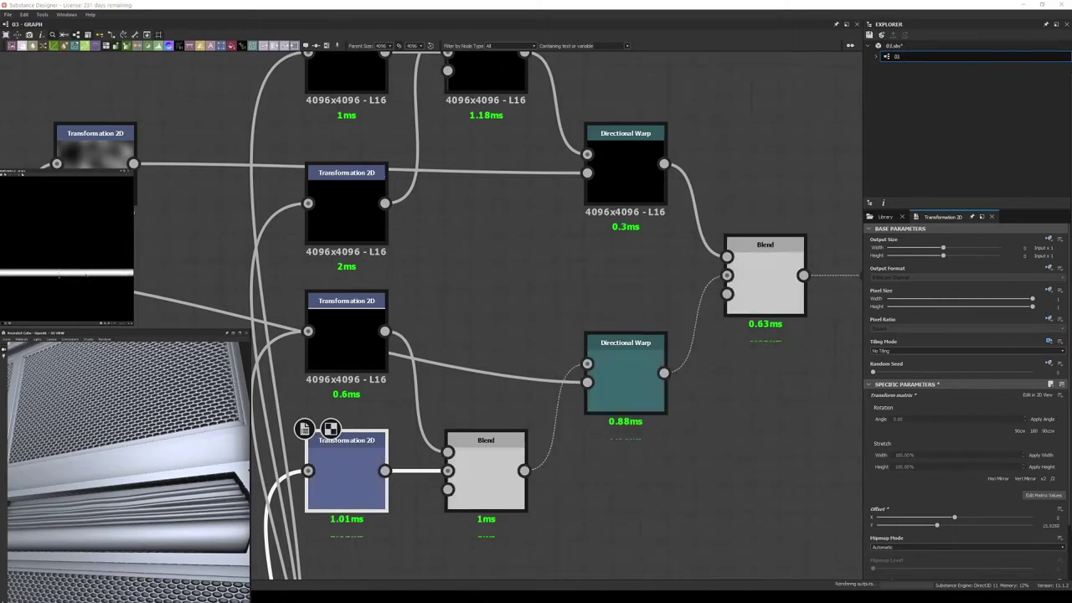
middle_click_drag(347, 335, 387, 452)
left_click(386, 167)
left_click_drag(166, 509, 160, 495)
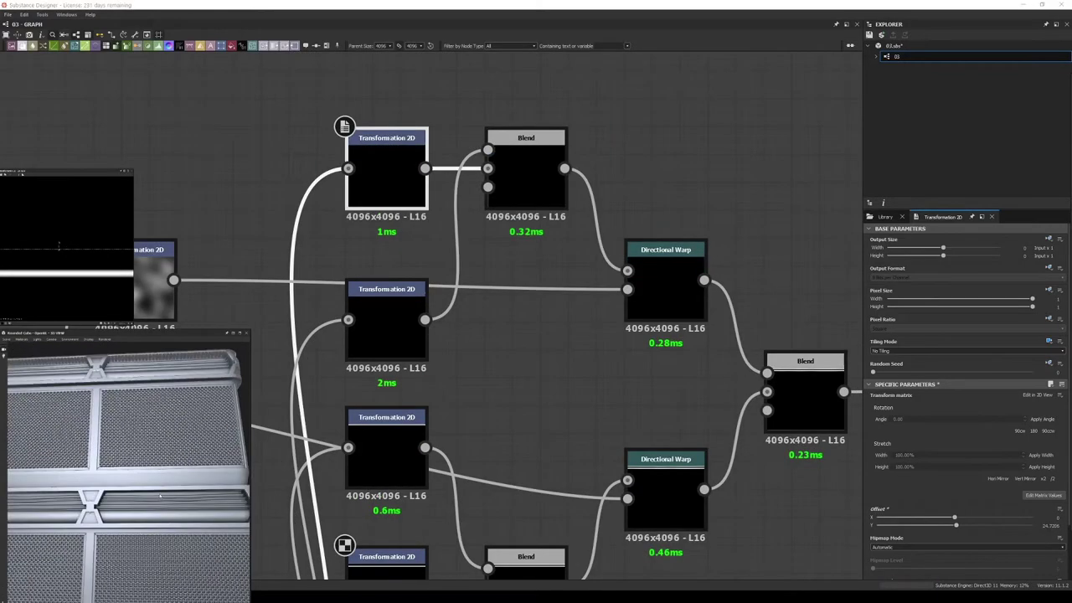
key("f")
middle_click_drag(854, 451, 628, 337)
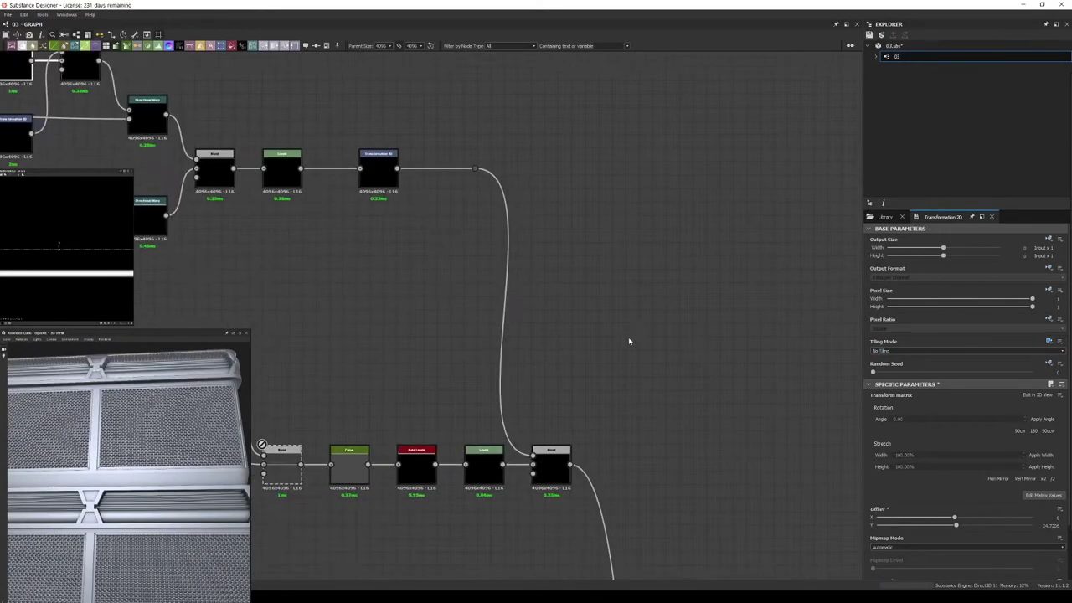
scroll(628, 336, "down", 2)
scroll(562, 310, "up", 2)
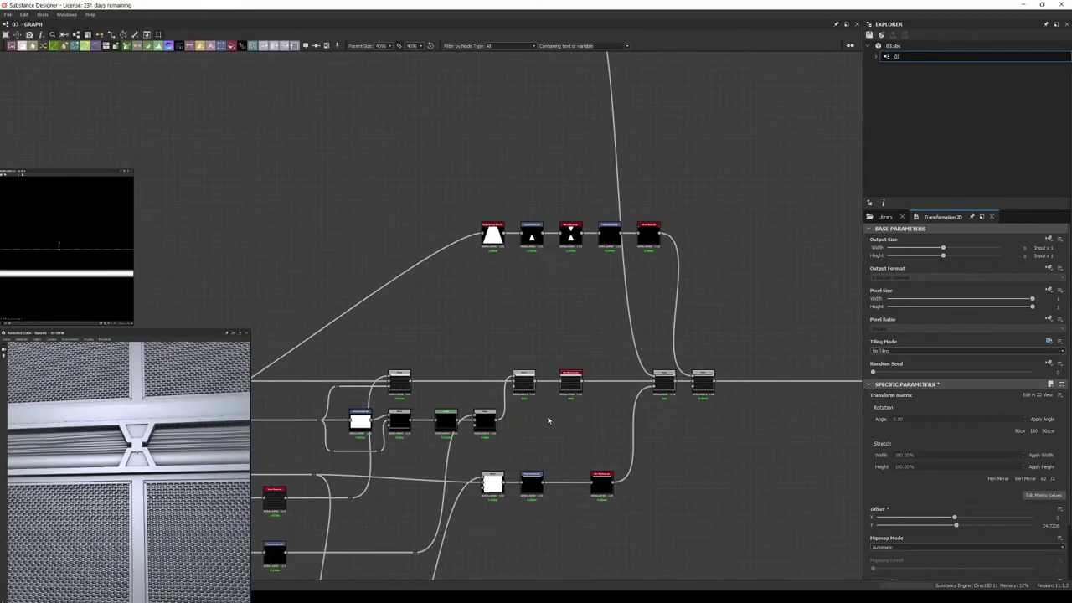
scroll(562, 310, "up", 2)
scroll(562, 310, "up", 2)
scroll(563, 310, "down", 2)
- Insert a Blend node into the height link and wire a new Clouds noise into it
key("space")
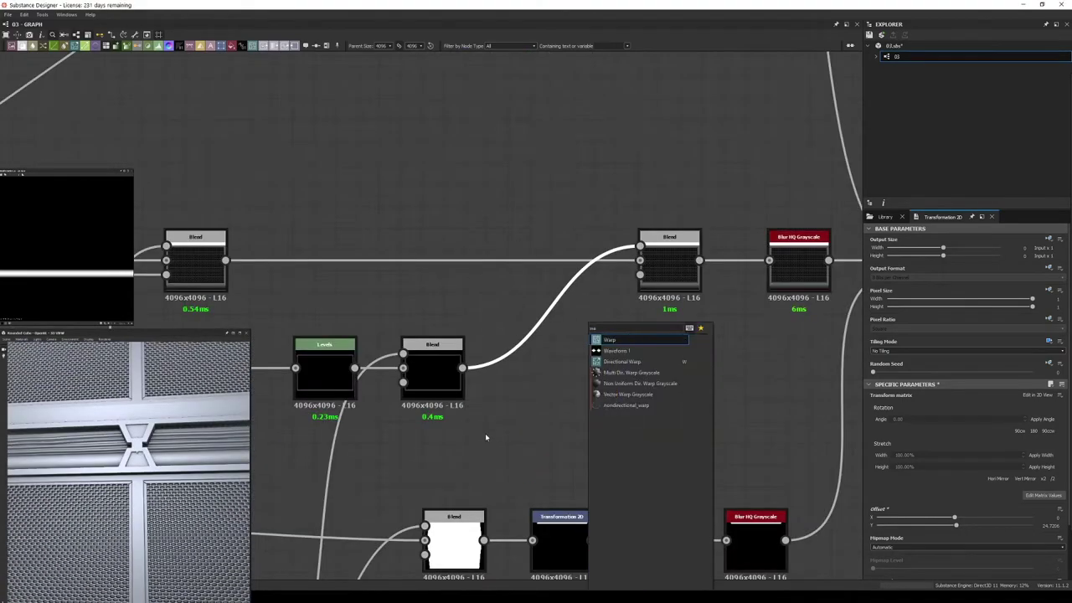
left_click(634, 338)
scroll(430, 226, "down", 2)
key("space")
left_click(494, 276)
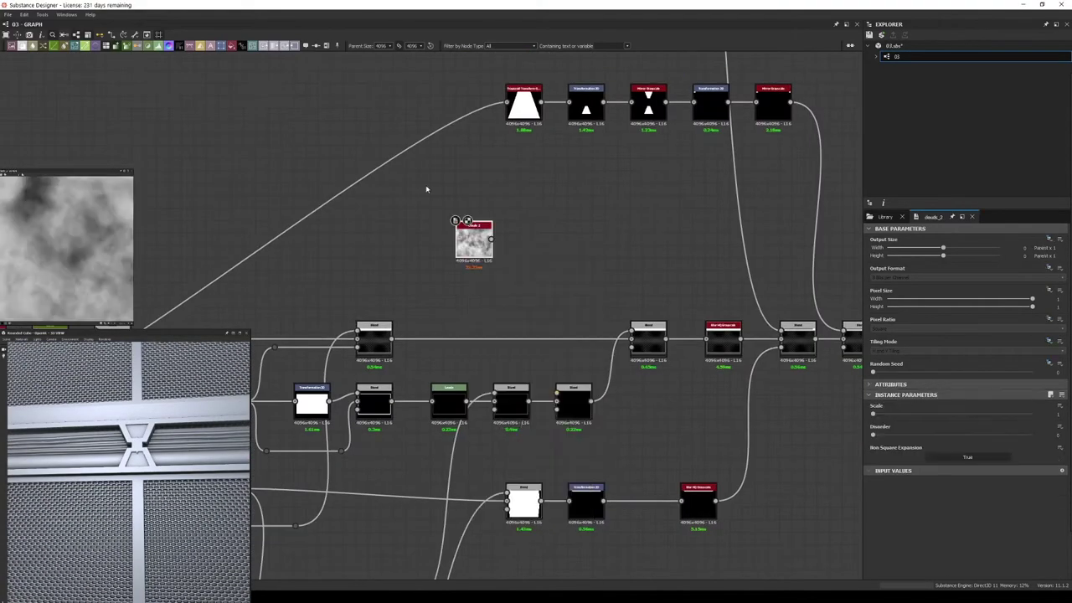
left_click_drag(493, 241, 555, 402)
mouse_move(167, 530)
left_mouse_down()
mouse_move(176, 507)
mouse_move(134, 469)
left_mouse_up()
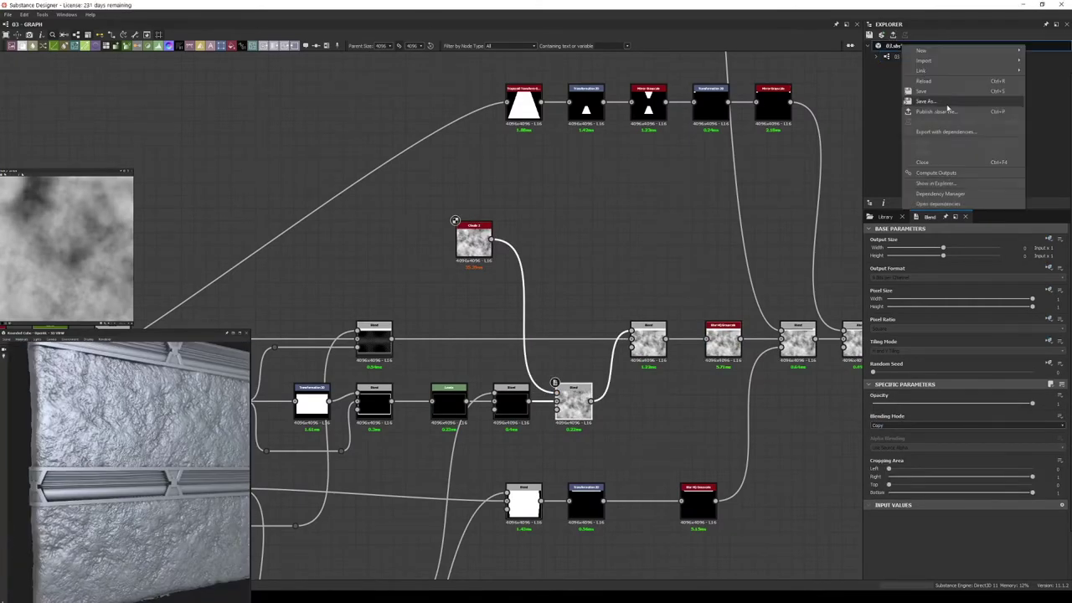
- Move the Clouds node to the upper left and select its Blend, set to Multiply at 0.1 opacity
left_click(893, 45)
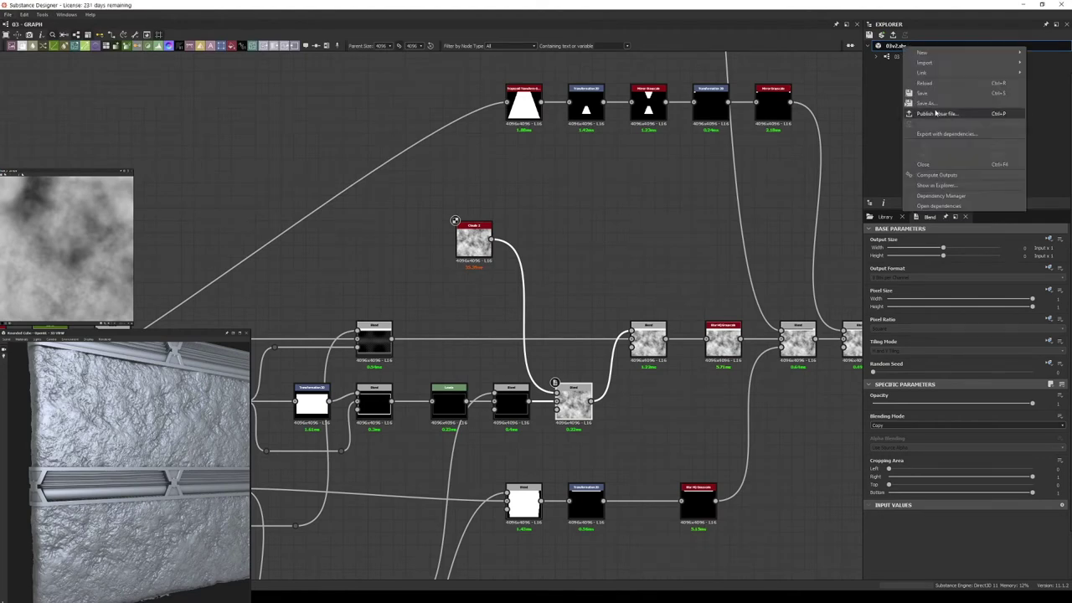
scroll(213, 323, "down", 1)
left_click_drag(490, 243, 122, 161)
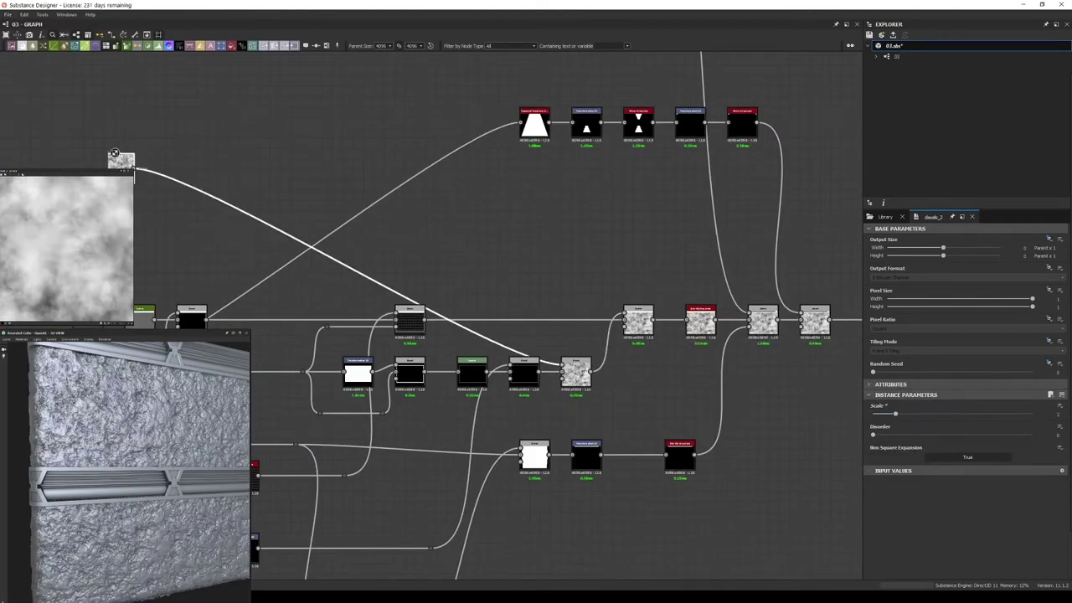
scroll(633, 362, "up", 2)
left_click(536, 382)
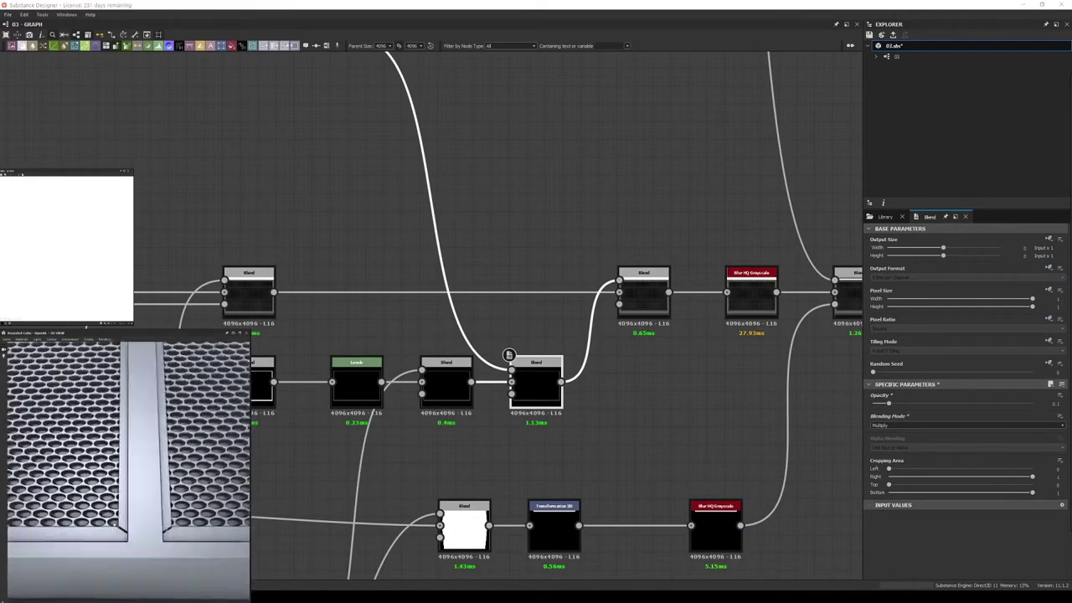
- Append a Bevel node after the Blur HQ Grayscale frame shape
middle_click_drag(754, 377, 280, 383)
left_click(238, 295)
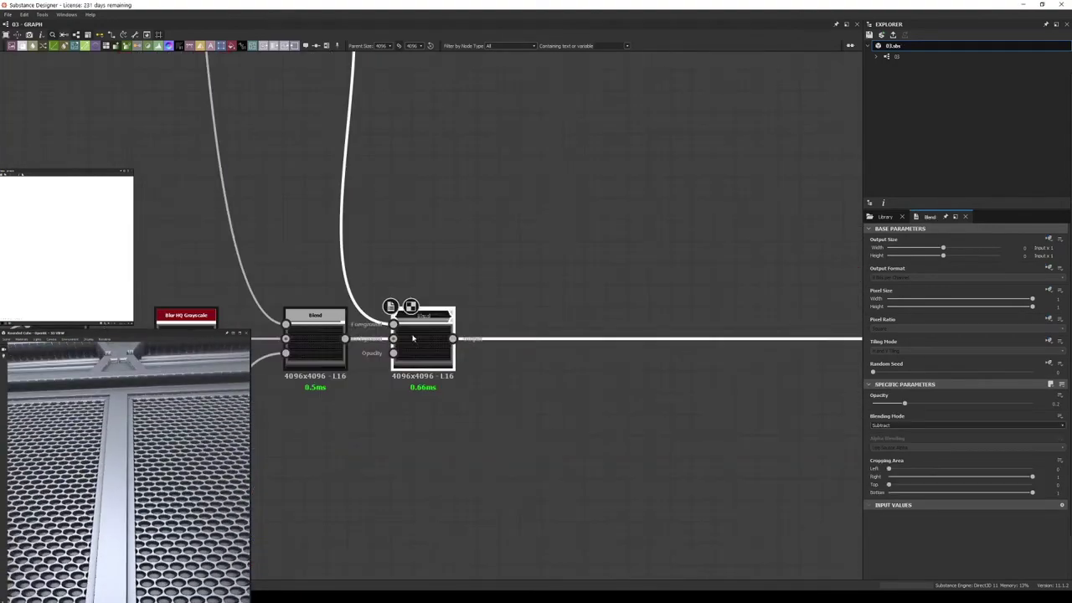
middle_click_drag(186, 586, 593, 343)
left_click(536, 377)
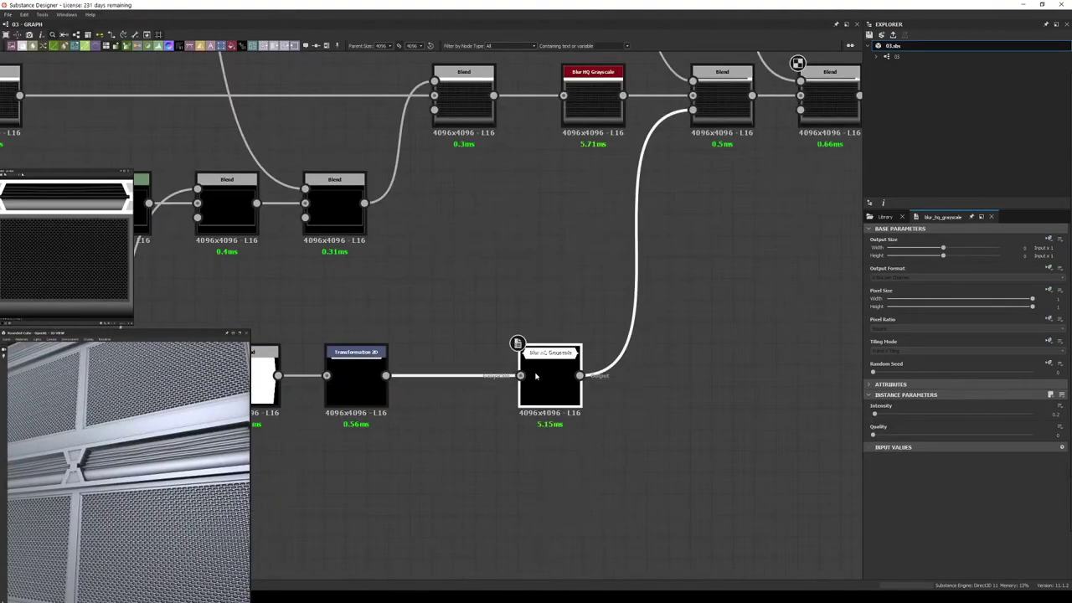
key("space")
type("bevel")
key("Return")
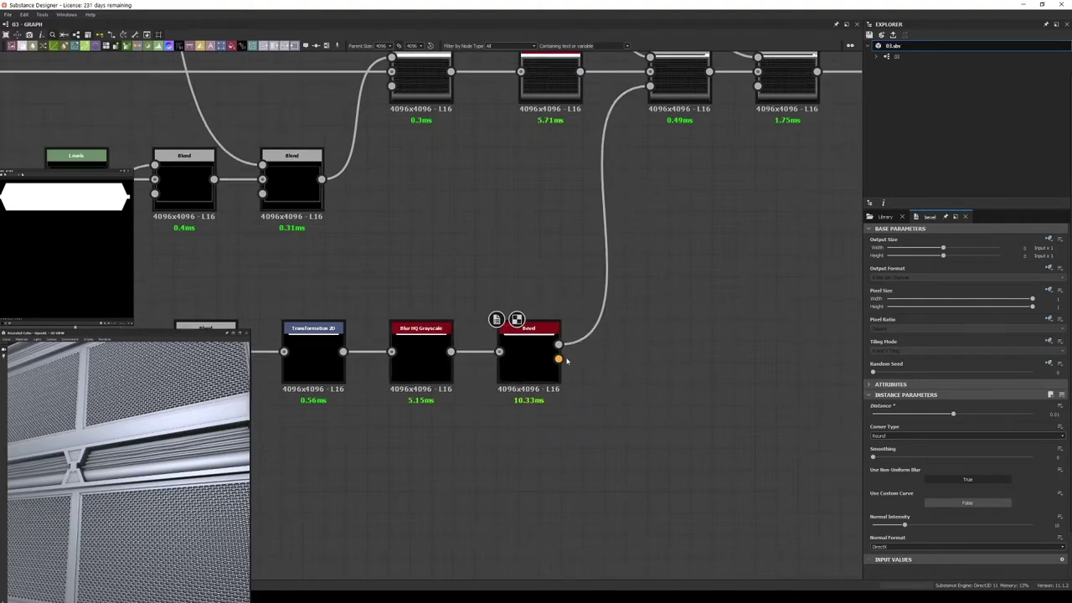
- Reduce the Bevel Distance to about 0.01
left_click_drag(1065, 416, 1057, 414)
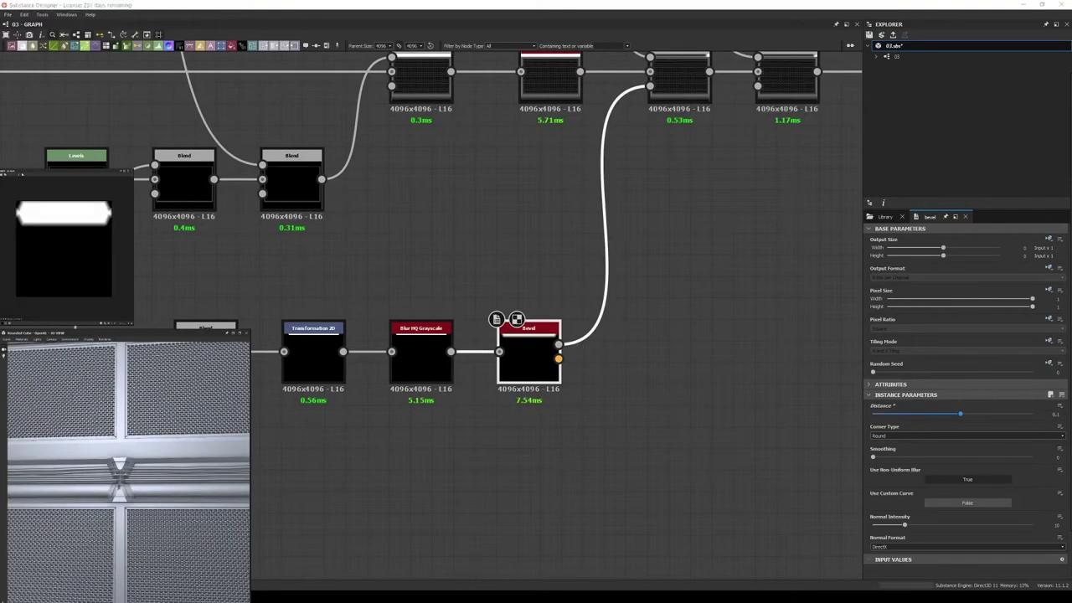
scroll(98, 526, "down", 5)
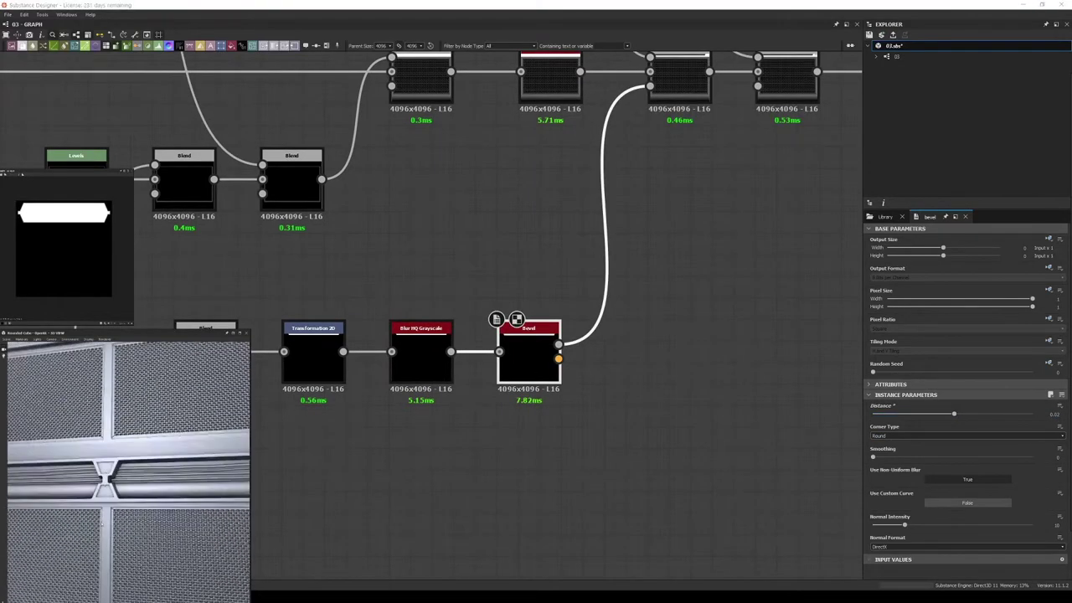
left_click_drag(1069, 421, 1043, 413)
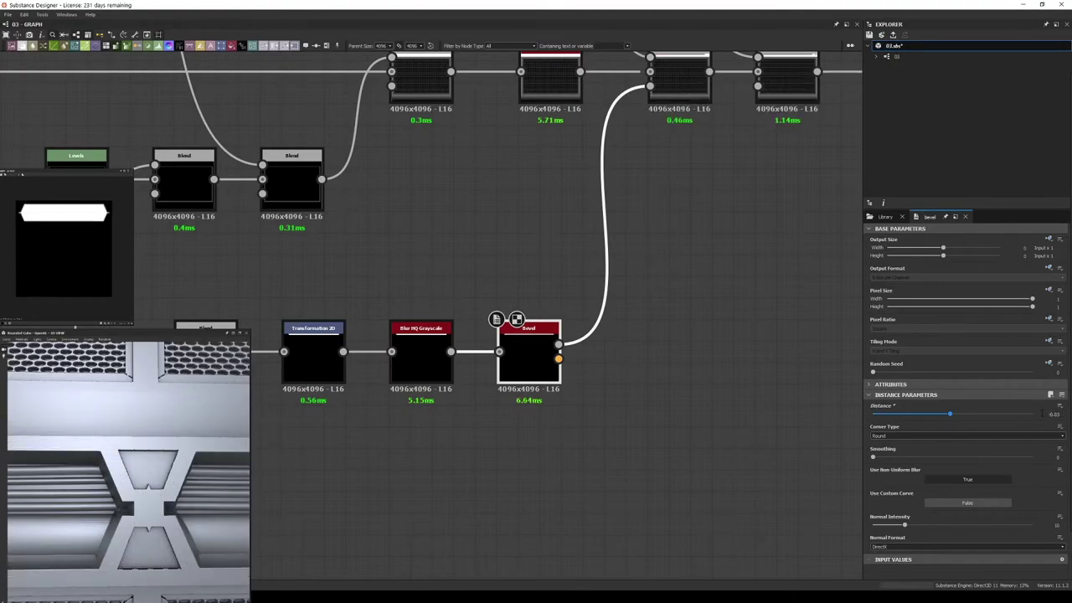
scroll(119, 528, "down", 5)
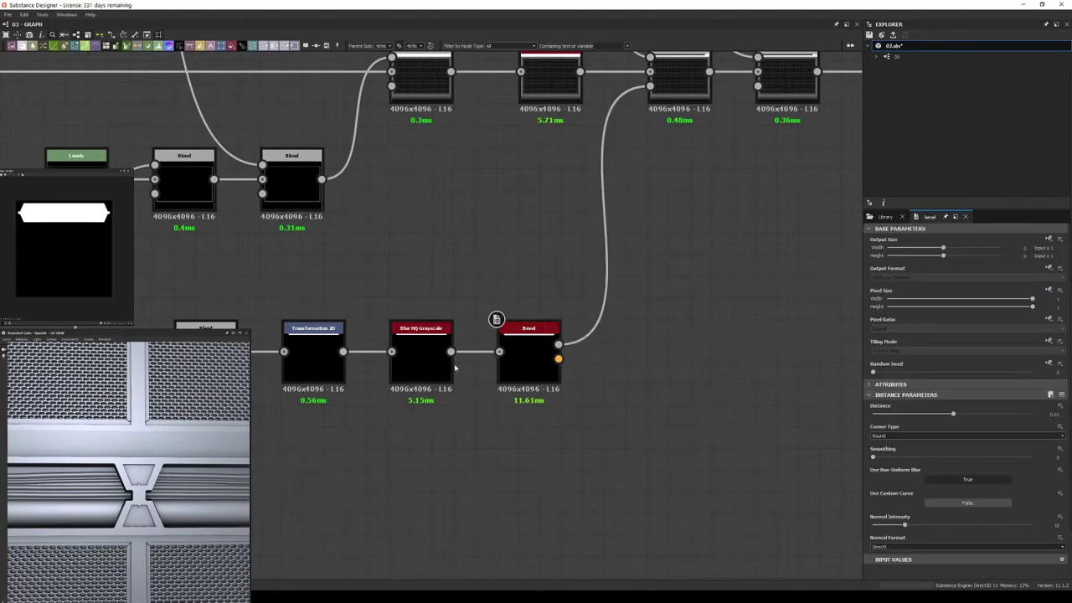
left_click_drag(451, 351, 591, 199)
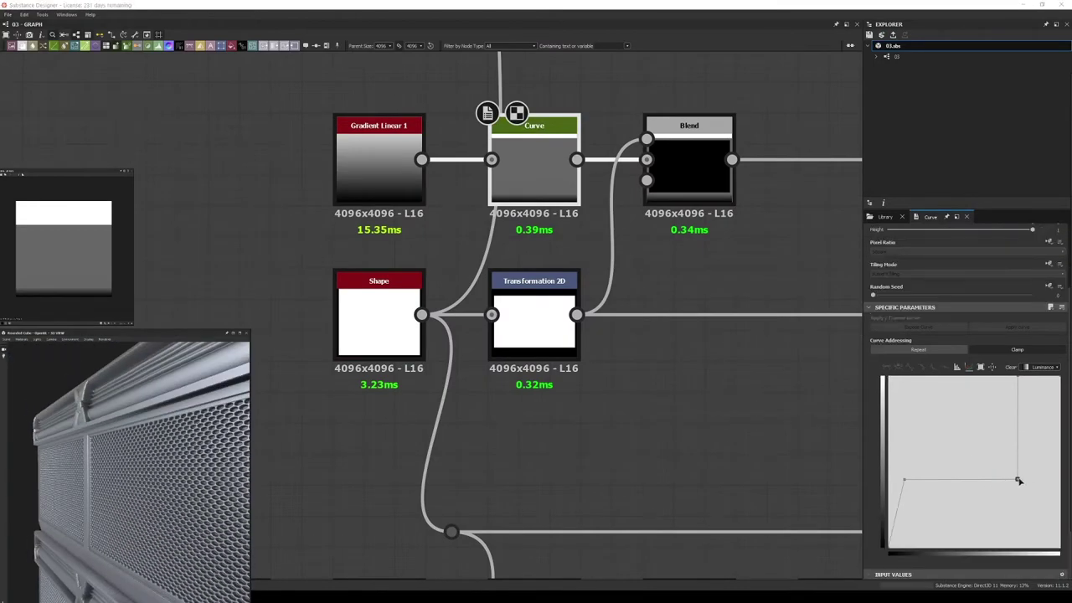
- Make the Curve a sharp step shifted slightly right, with its top point lowered to about 0.98
left_click_drag(965, 478, 1011, 480)
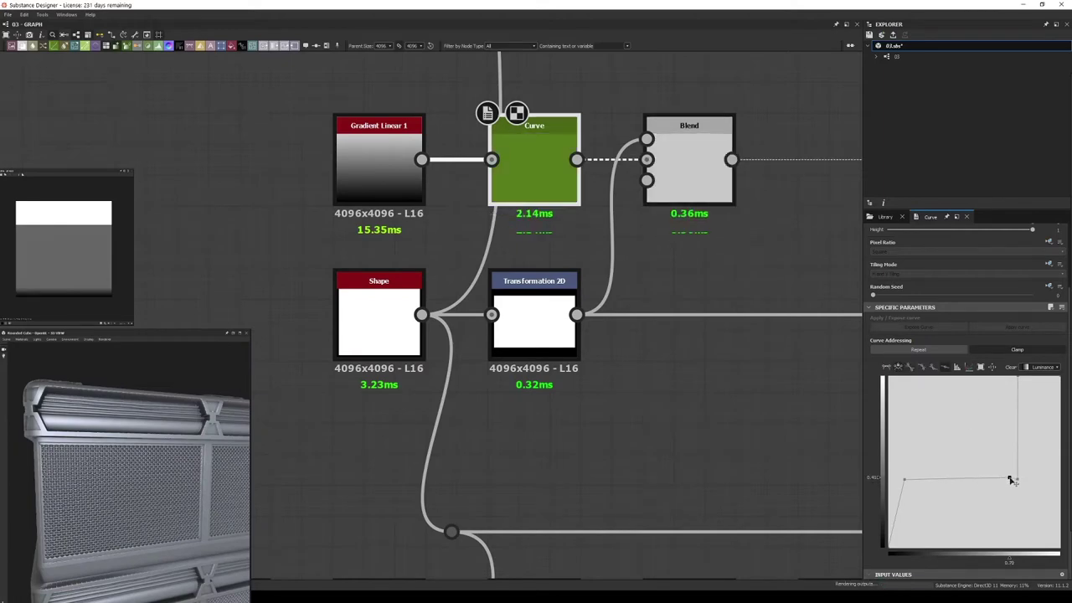
left_click_drag(1018, 379, 1011, 383)
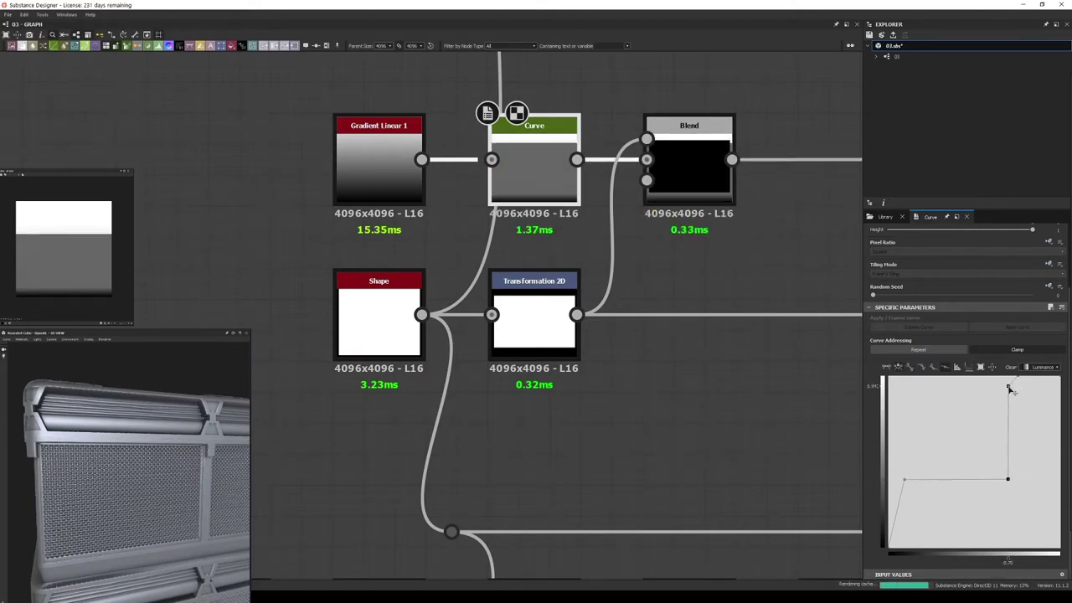
left_click_drag(1010, 390, 1016, 391)
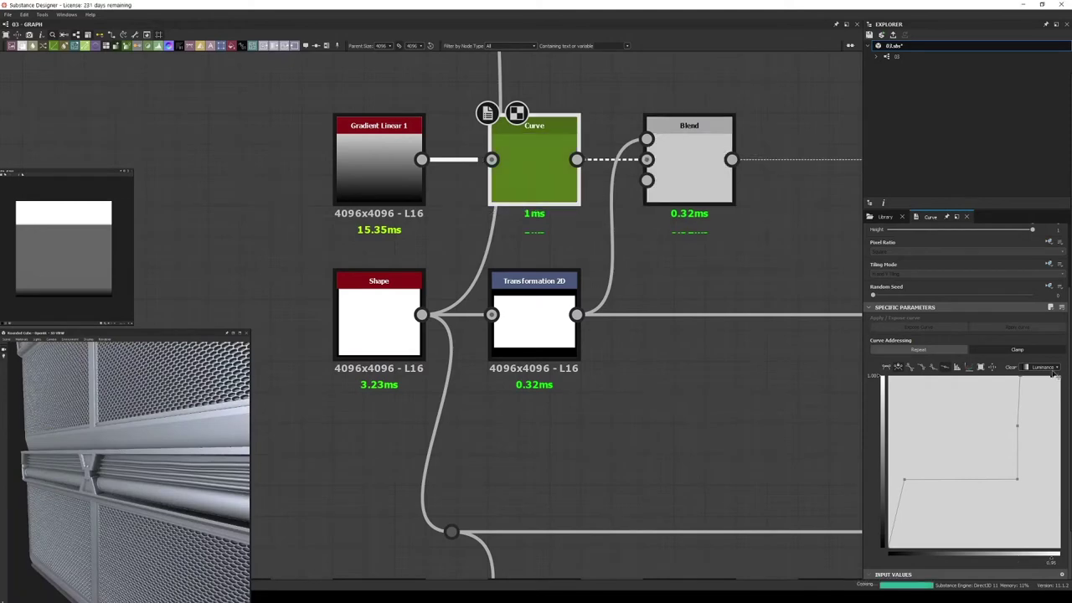
left_click_drag(1054, 377, 1057, 383)
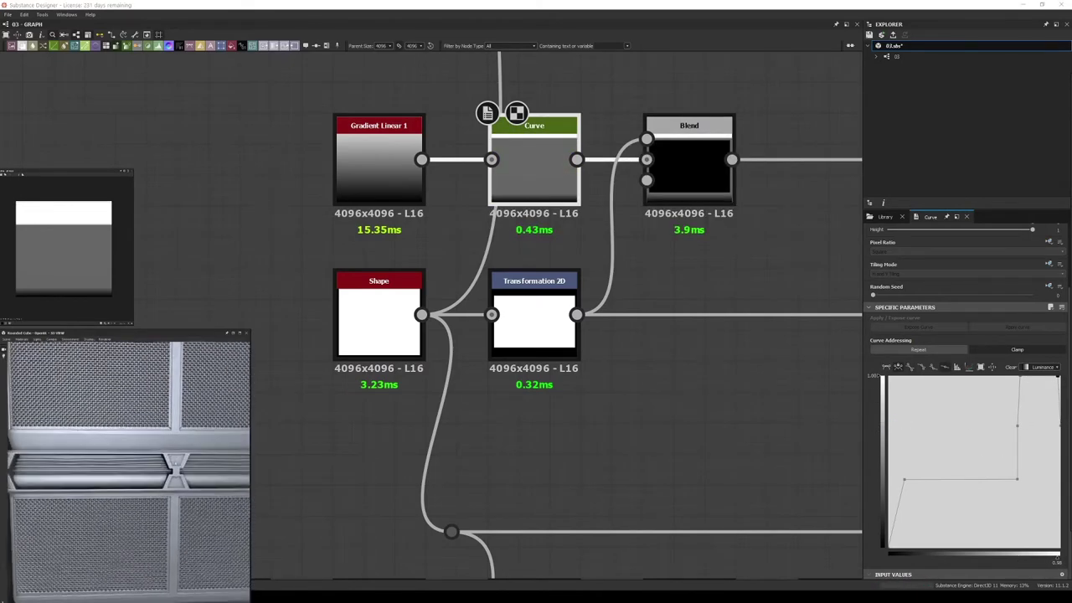
scroll(563, 330, "down", 3)
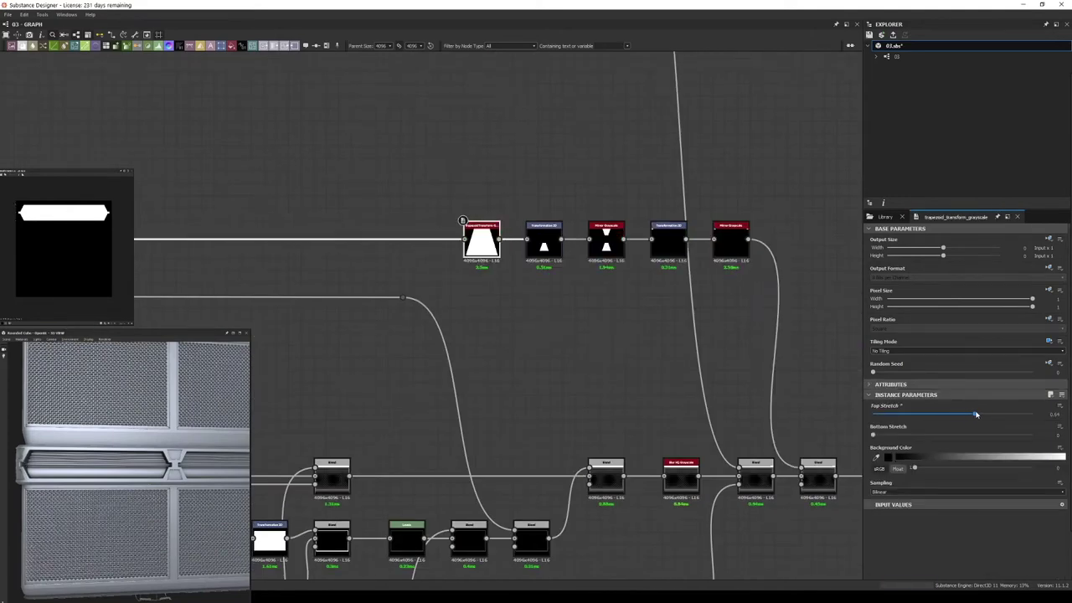
- Show the post-trapezoid Transformation 2D in the 2D view and orbit the 3D preview to a front view
left_click(544, 237)
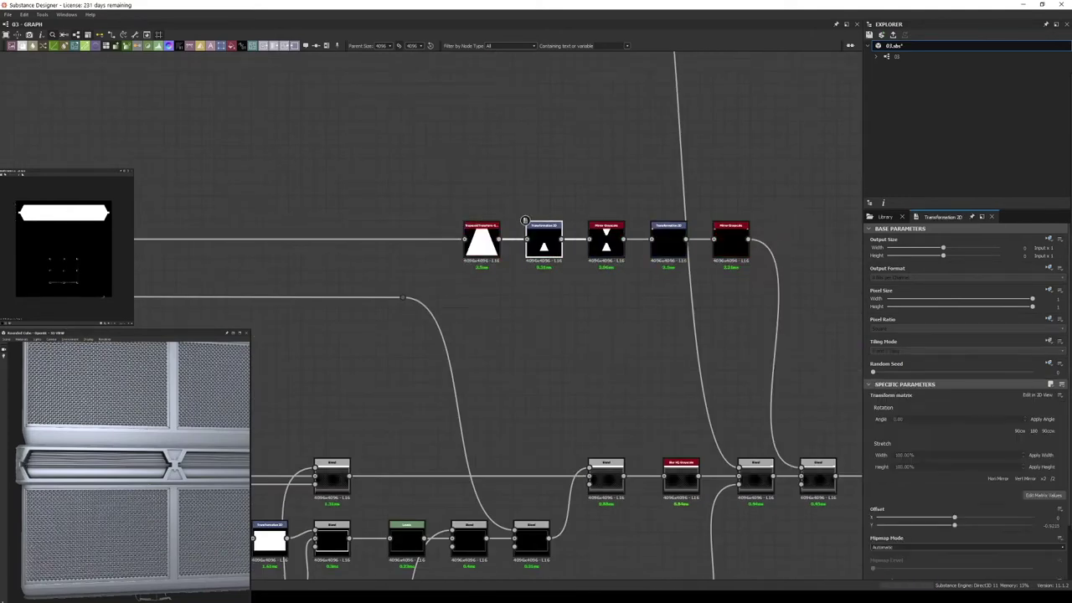
double_click(525, 220)
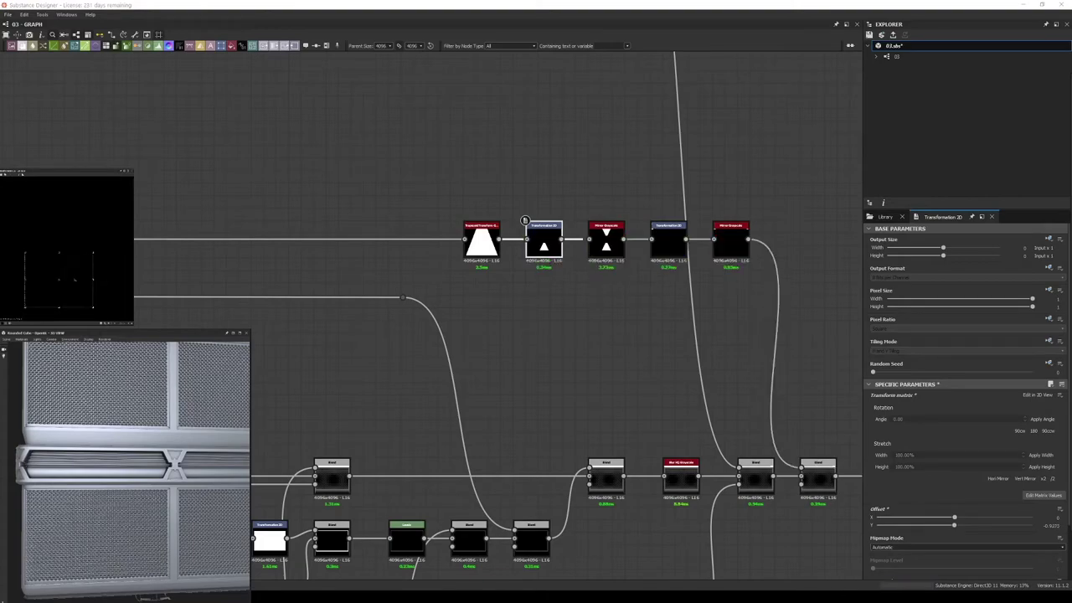
scroll(568, 378, "down", 3)
scroll(383, 383, "up", 5)
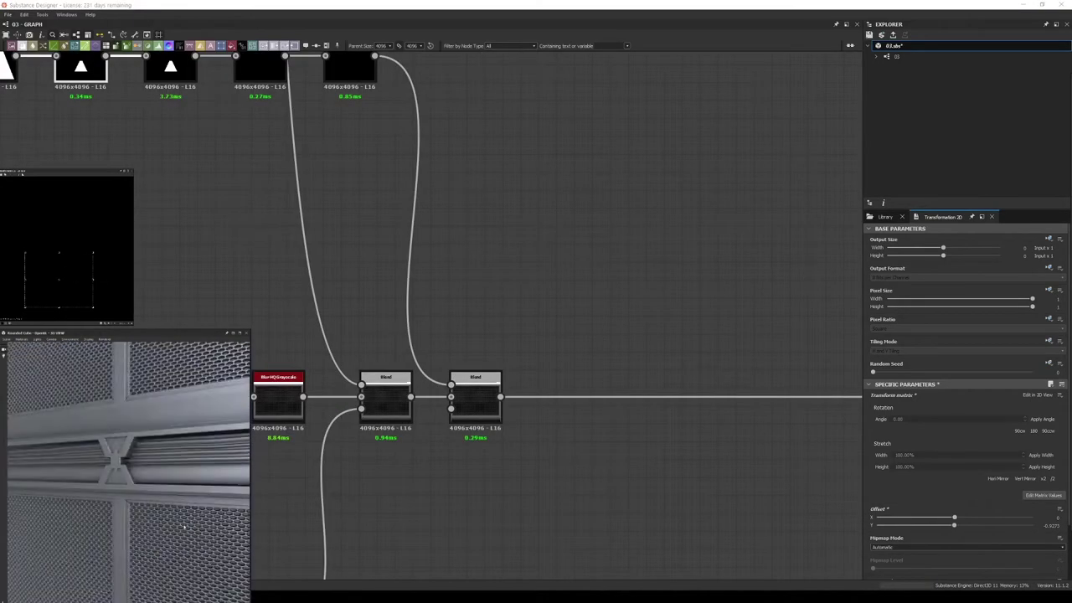
left_click_drag(185, 526, 113, 509, "alt")
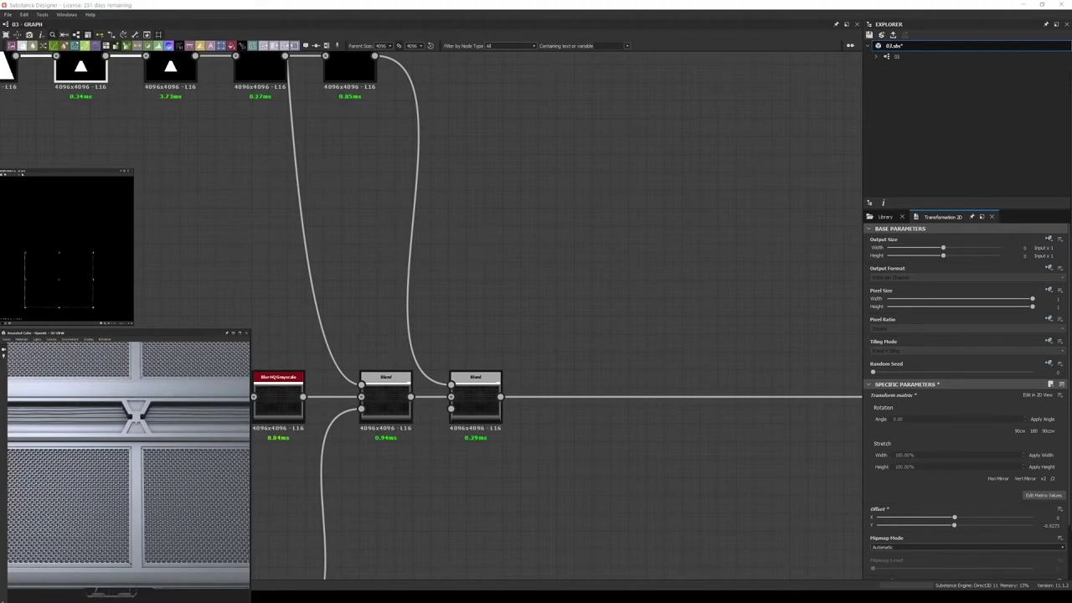
scroll(539, 290, "down", 5)
scroll(539, 291, "up", 4)
left_click(539, 290)
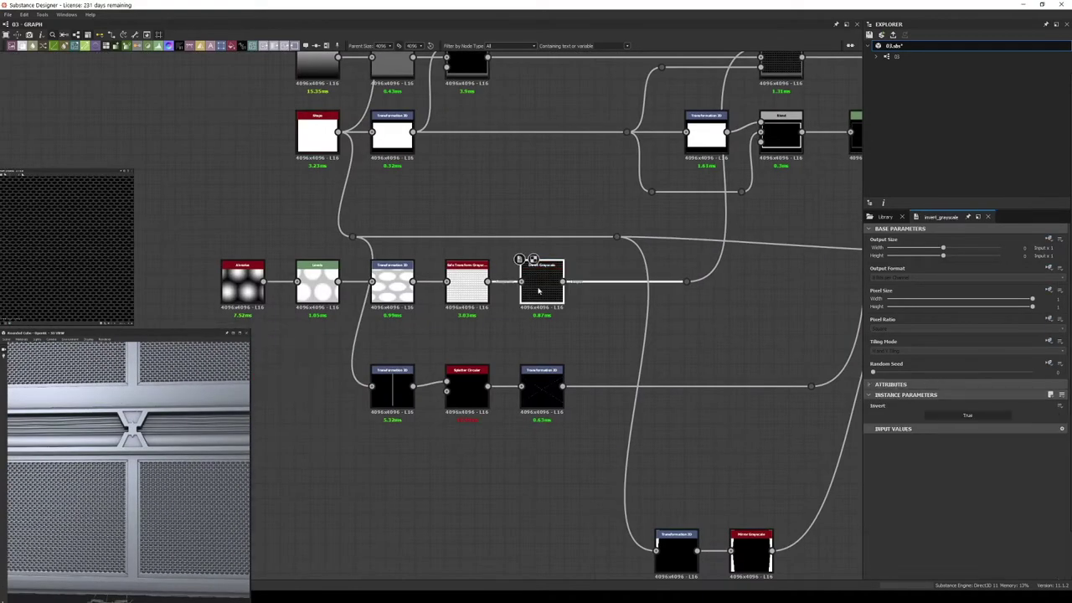
- Duplicate the stripe Levels, insert an Invert Grayscale before it, and brighten Levels to near-white
scroll(539, 291, "up", 3)
scroll(539, 291, "down", 3)
left_click(293, 276)
scroll(84, 517, "up", 2)
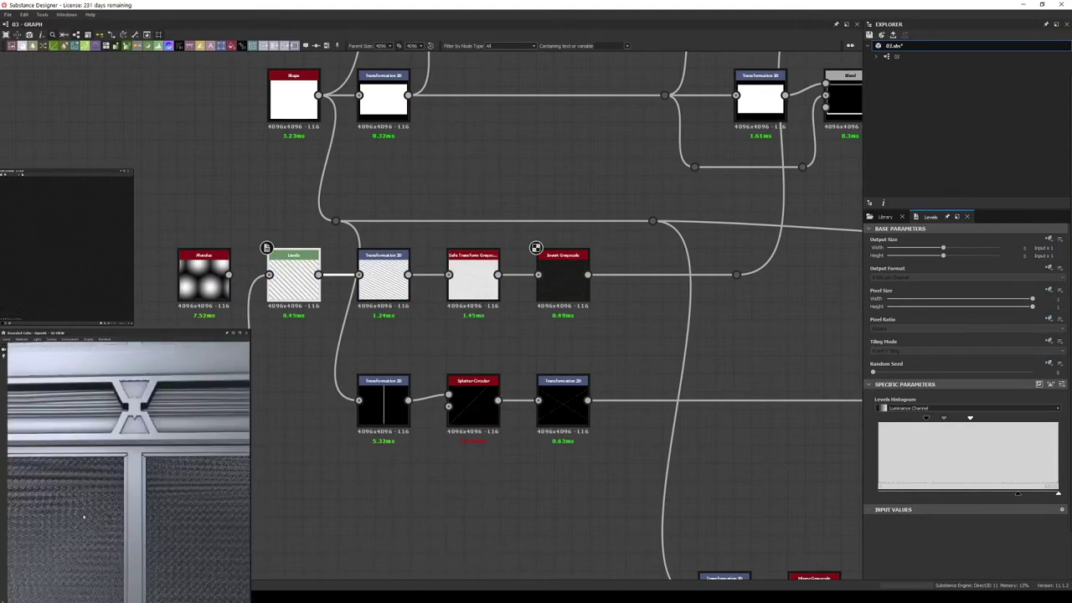
scroll(84, 517, "down", 2)
key("ctrl+d")
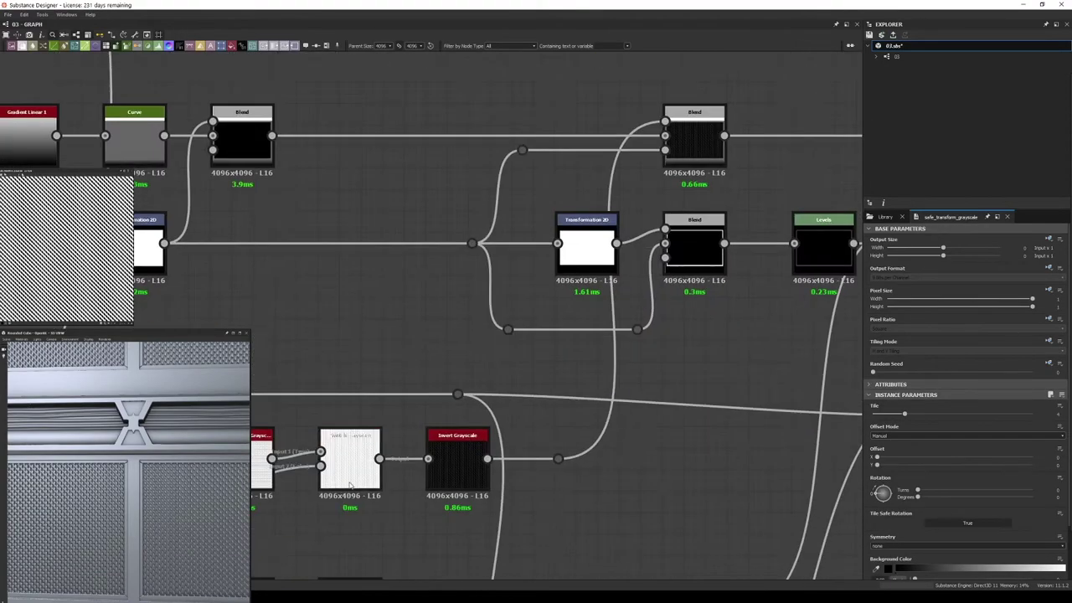
key("space")
left_click(503, 377)
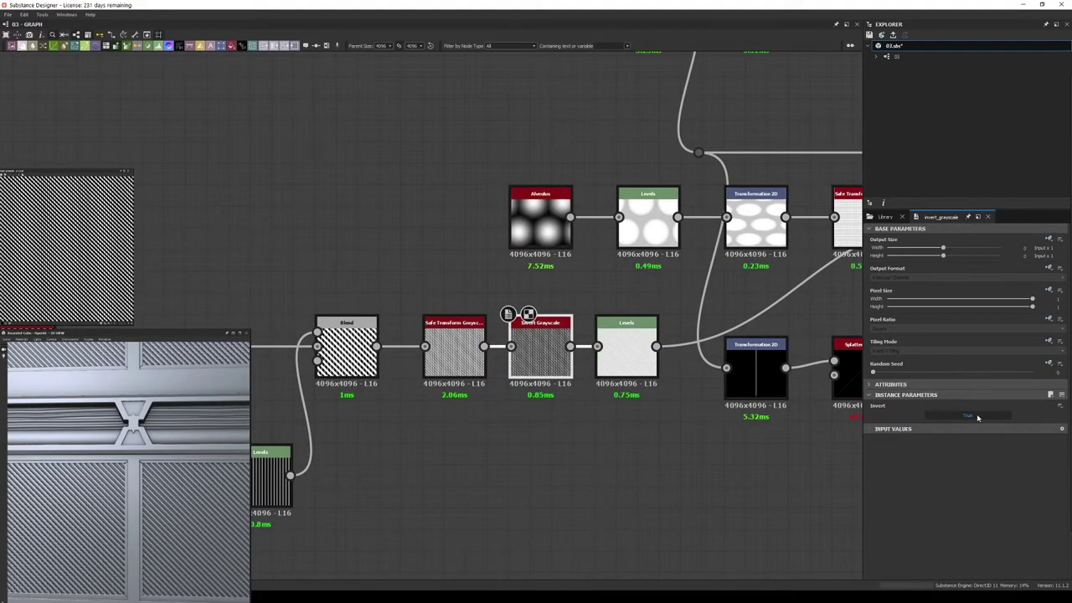
left_click(620, 335)
left_click_drag(626, 331, 649, 331)
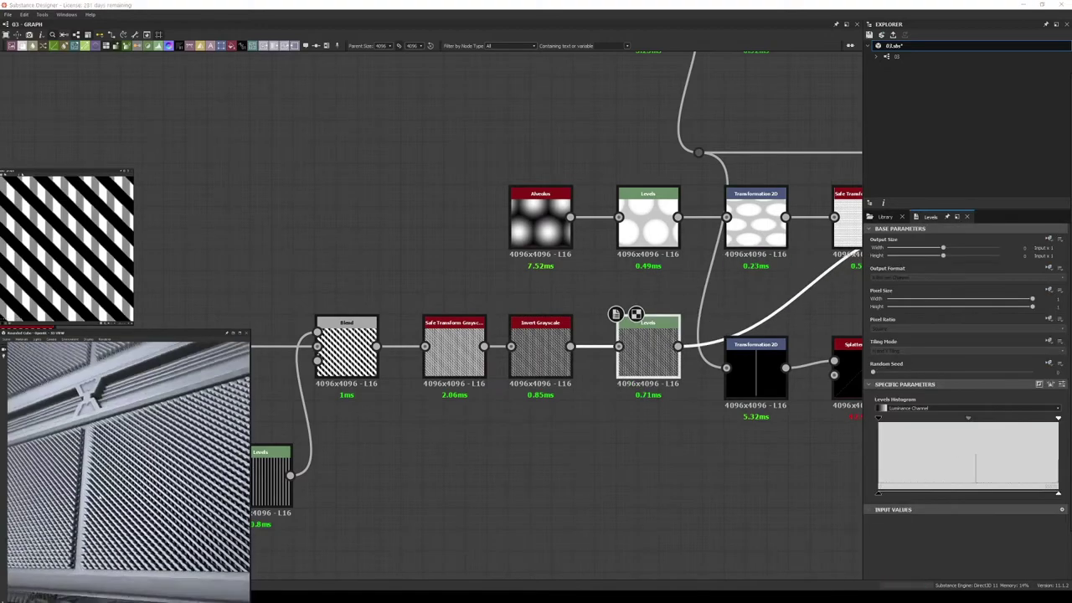
left_click_drag(879, 494, 1042, 495)
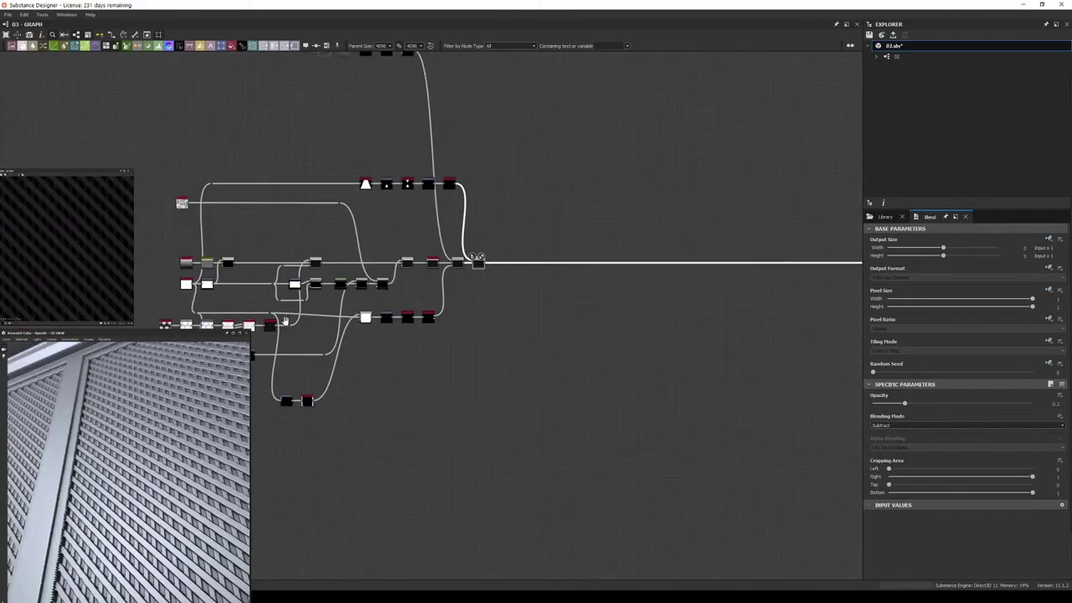
- Add an Auto Levels node after the Blend and show the Blend output in the 2D view
key("space")
left_click(541, 312)
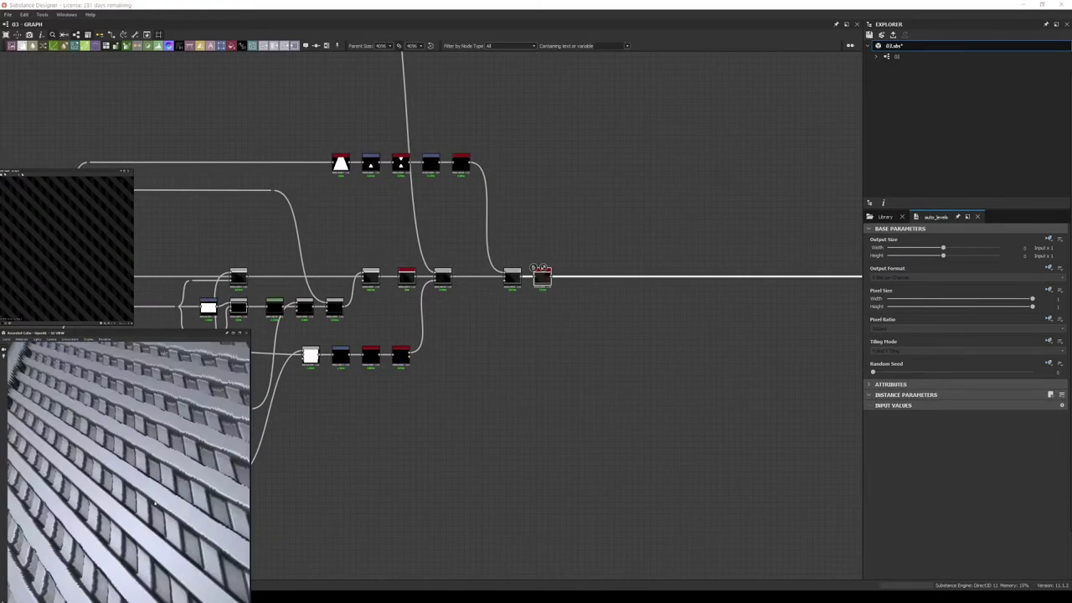
scroll(427, 369, "down", 2)
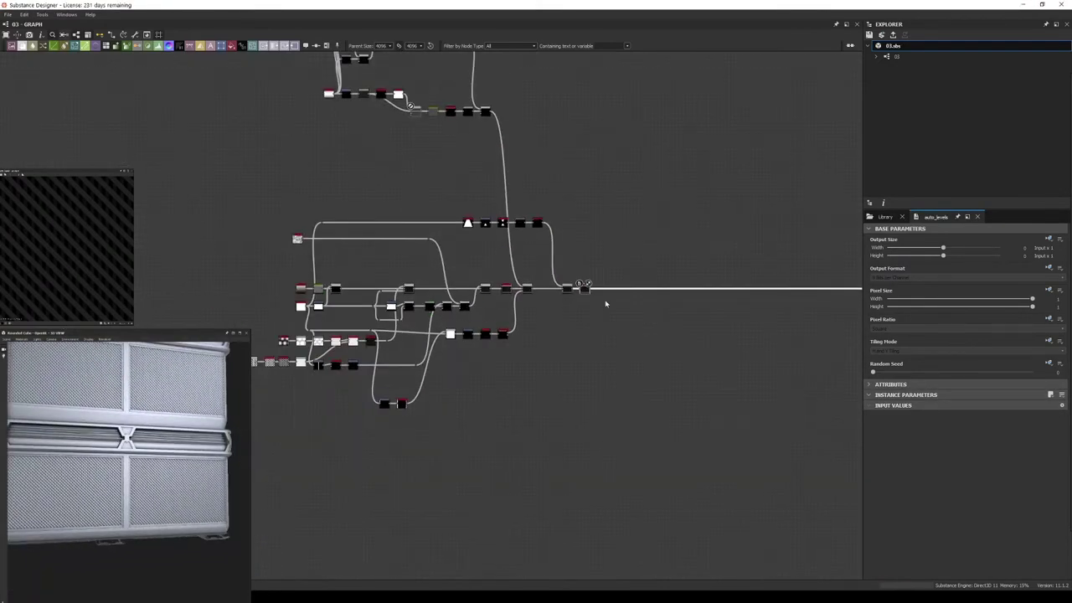
scroll(472, 326, "up", 6)
double_click(512, 276)
scroll(416, 352, "down", 5)
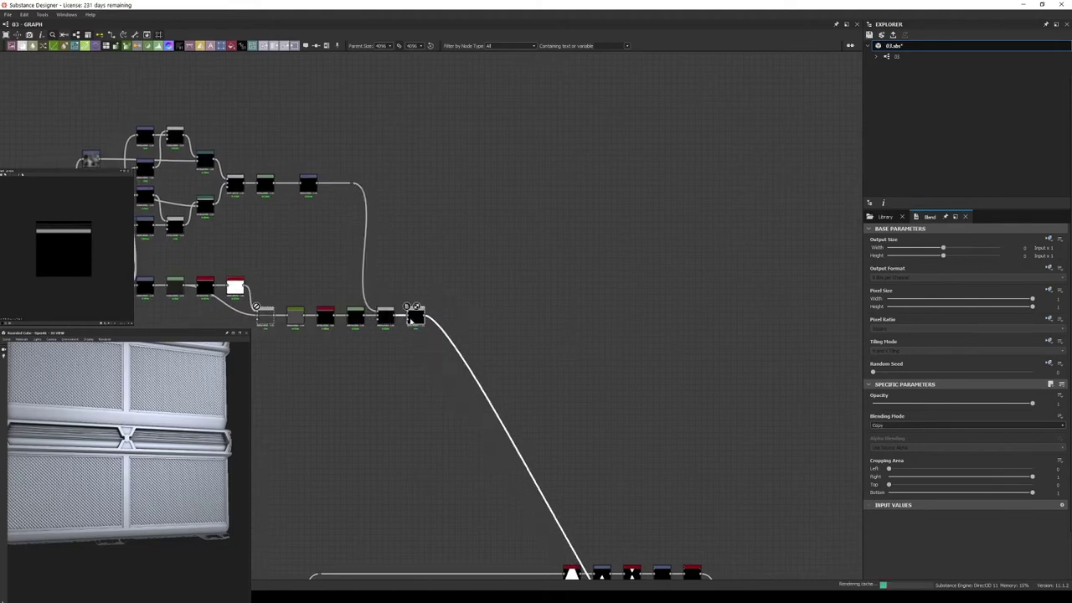
- Add a Curve node to start the clamp-bar branch
key("space")
type("curve")
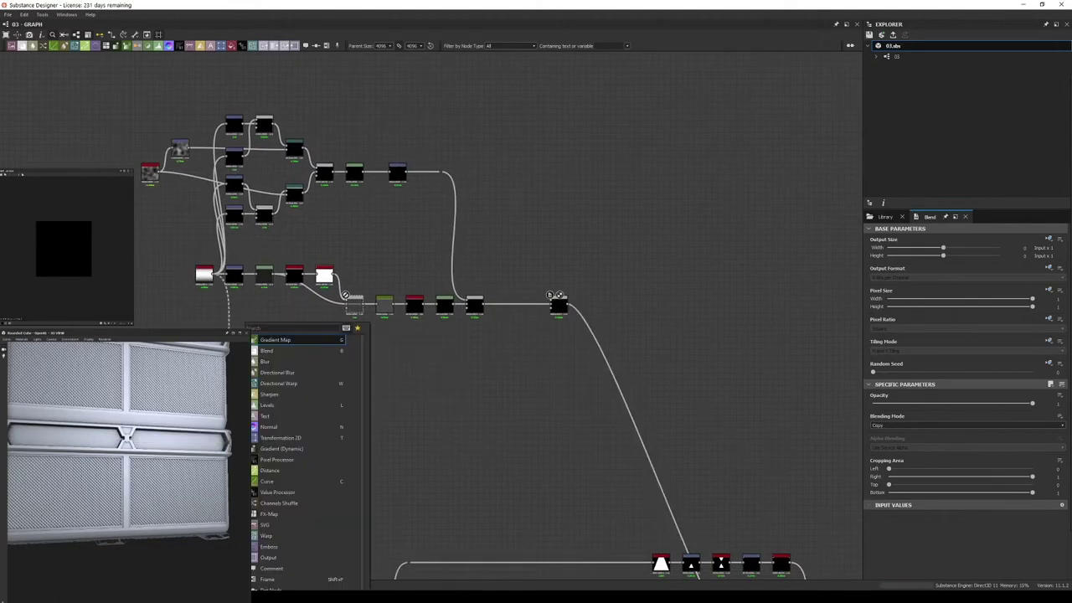
key("Return")
scroll(397, 409, "down", 1)
key("space")
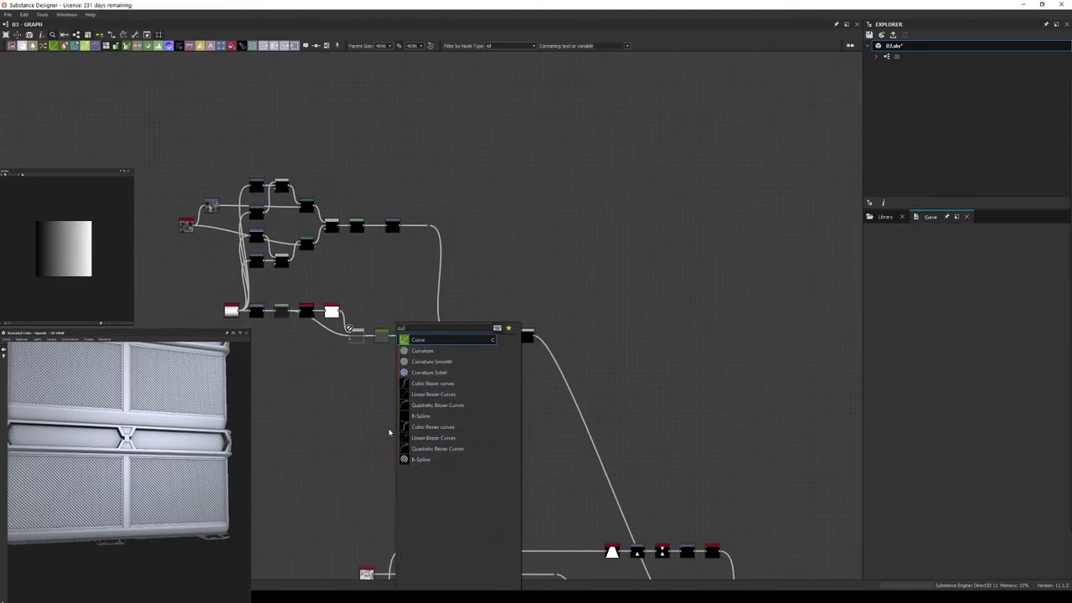
key("Escape")
scroll(423, 386, "up", 2)
scroll(870, 479, "down", 2)
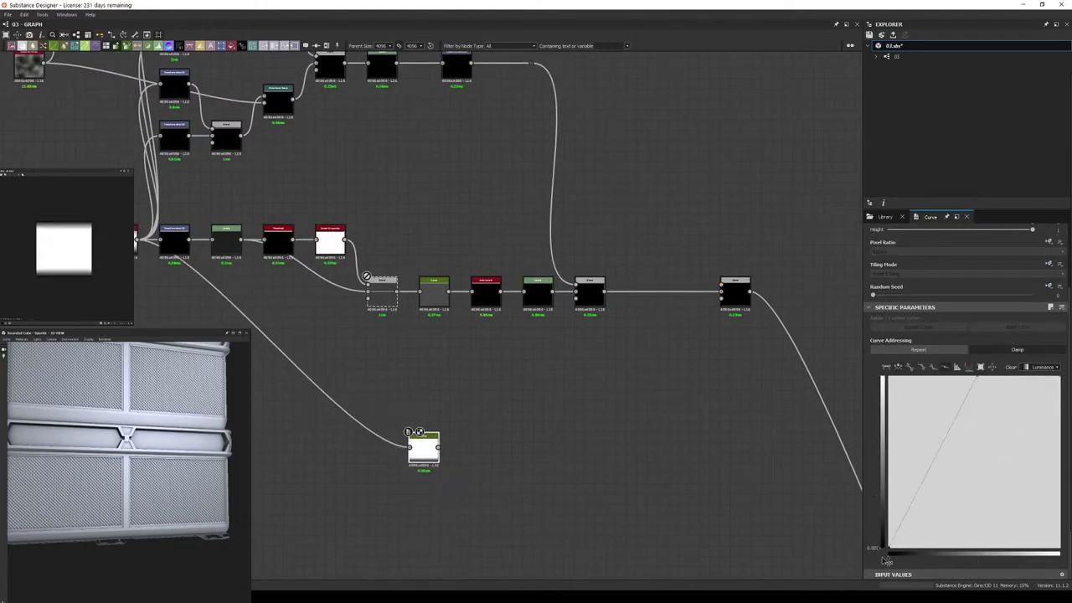
- Add a Transformation 2D and a Mirror Grayscale after the Curve, feeding the Max (Lighten) Blend
key("space")
left_click(423, 444)
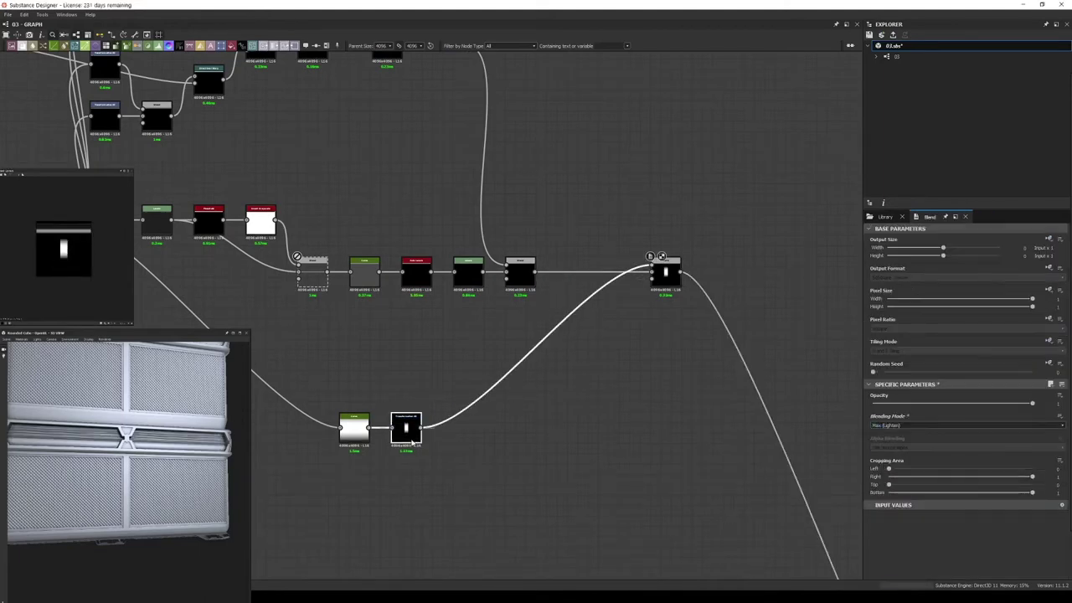
double_click(653, 261)
scroll(76, 235, "up", 2)
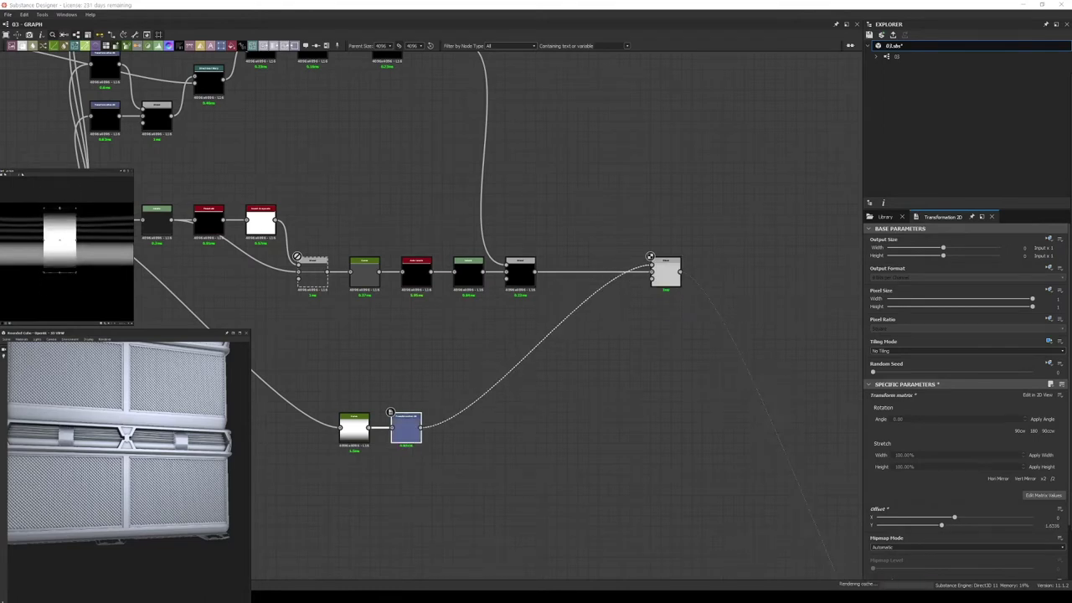
key("ctrl+v")
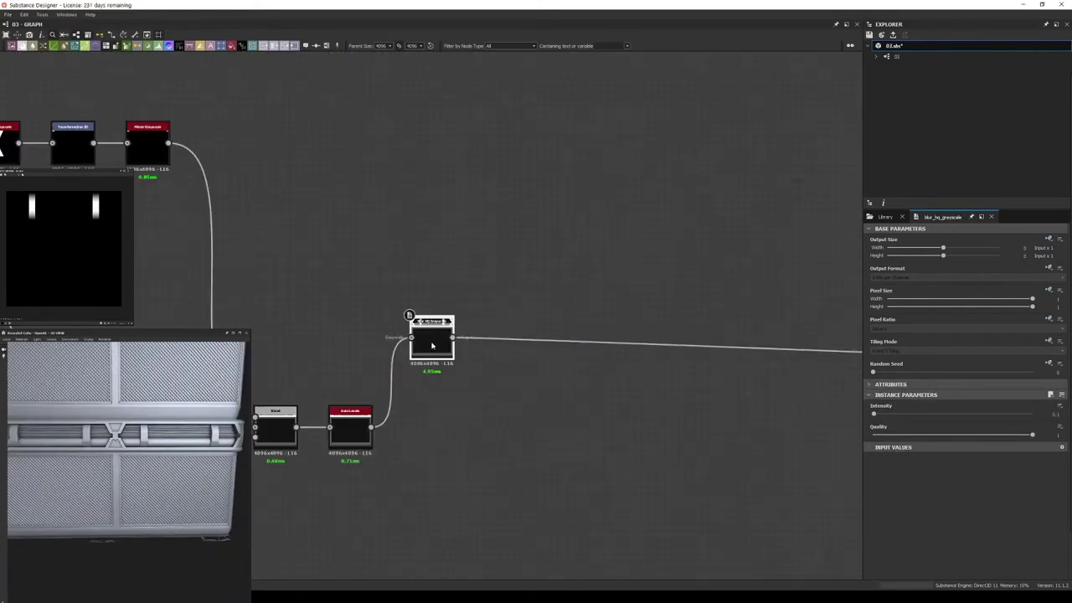
- Raise the pipe-band Curve's plateau from about 0.74 to 0.82
middle_click_drag(474, 352, 333, 392)
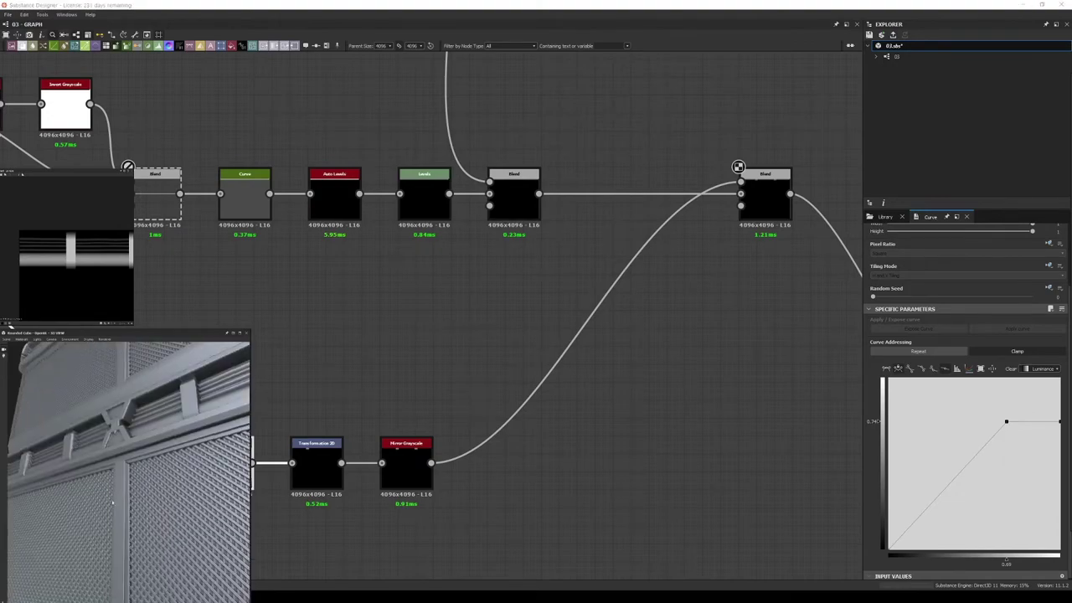
left_click_drag(1006, 421, 1008, 418)
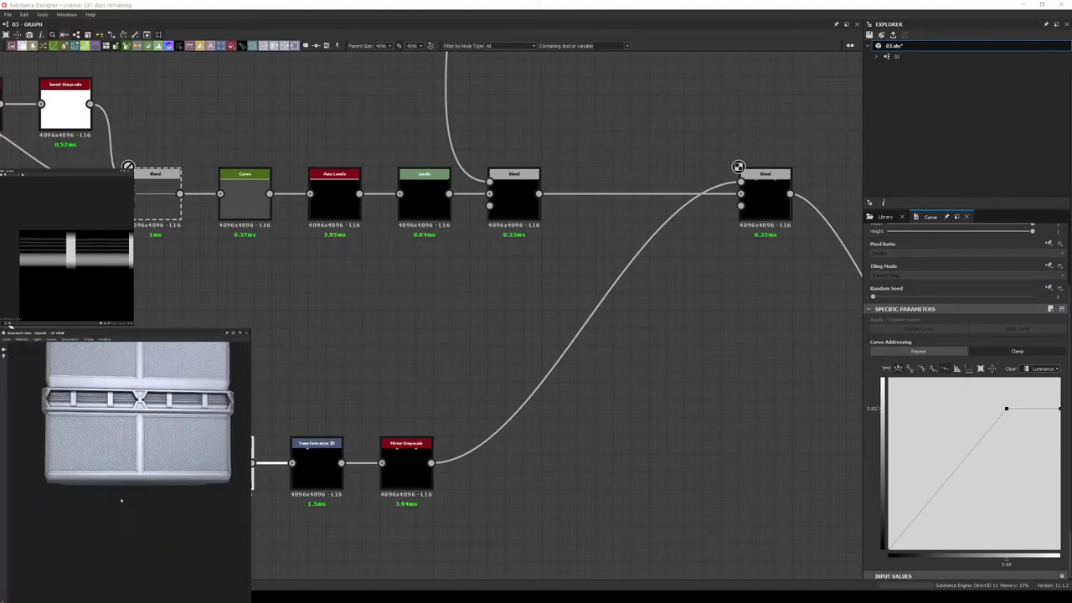
scroll(527, 443, "down", 3)
scroll(412, 371, "down", 2)
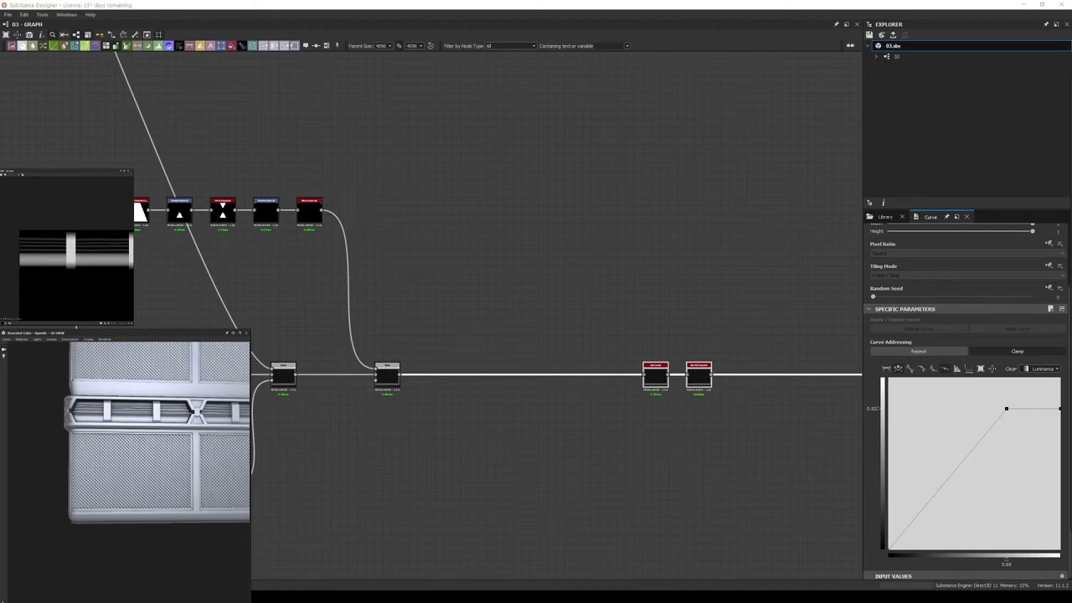
scroll(400, 310, "up", 3)
- Move a node left beside the chain and bring the Transformation 2D and Mirror nodes into view
left_click_drag(443, 147, 335, 146)
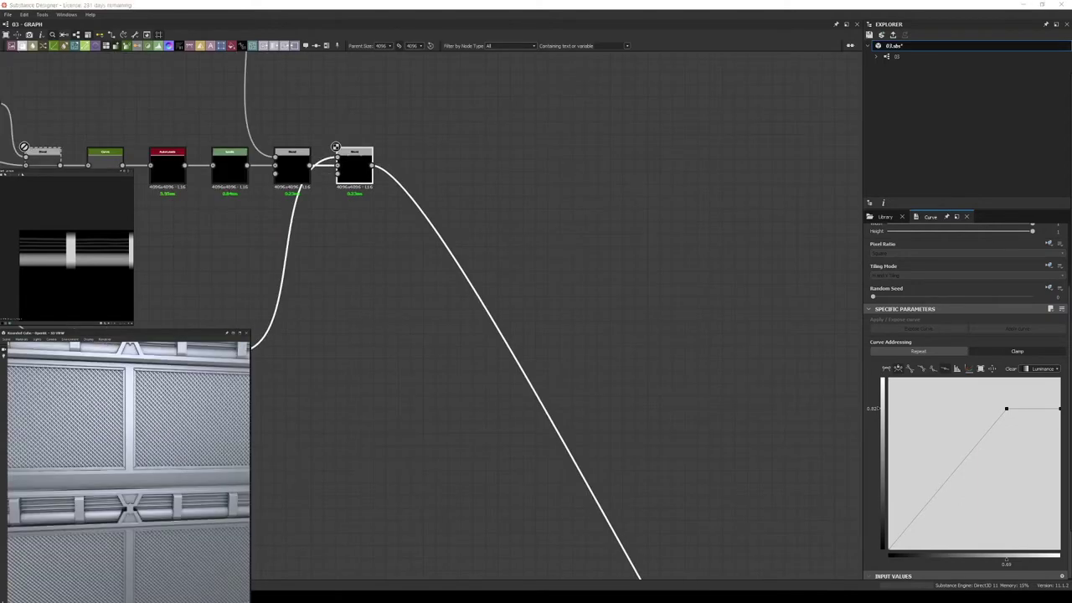
middle_click_drag(367, 343, 450, 323)
mouse_move(418, 127)
middle_mouse_down()
mouse_move(376, 390)
mouse_move(413, 235)
middle_mouse_up()
scroll(412, 235, "down", 2)
scroll(453, 460, "up", 3)
- Duplicate the Transformation 2D and Mirror pair and set a copied transform to No Tiling
scroll(453, 460, "down", 3)
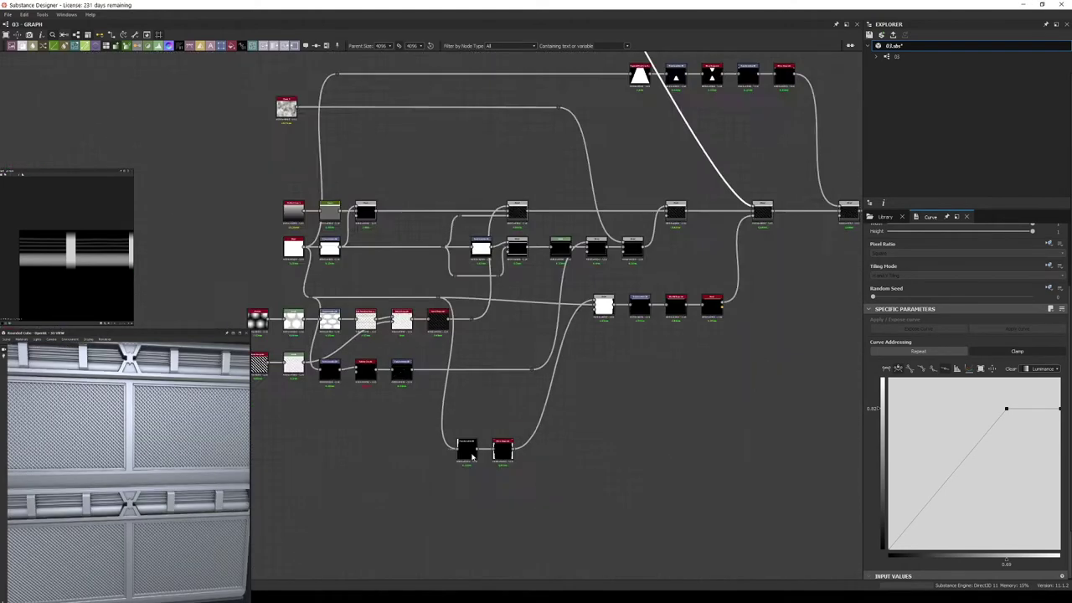
scroll(453, 460, "up", 2)
right_click(456, 444)
left_click(511, 525)
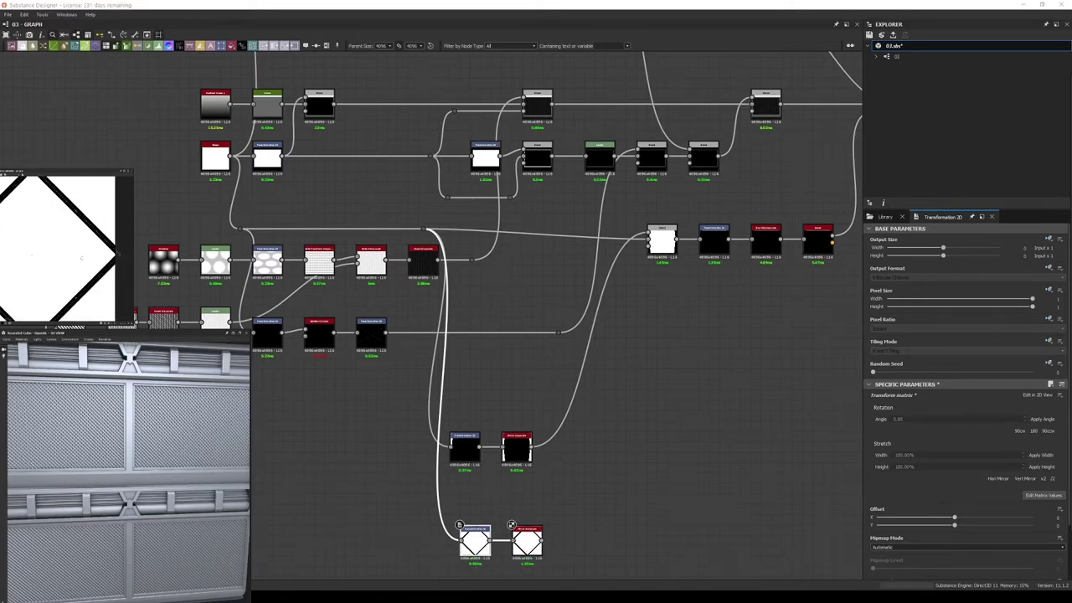
scroll(373, 299, "down", 2)
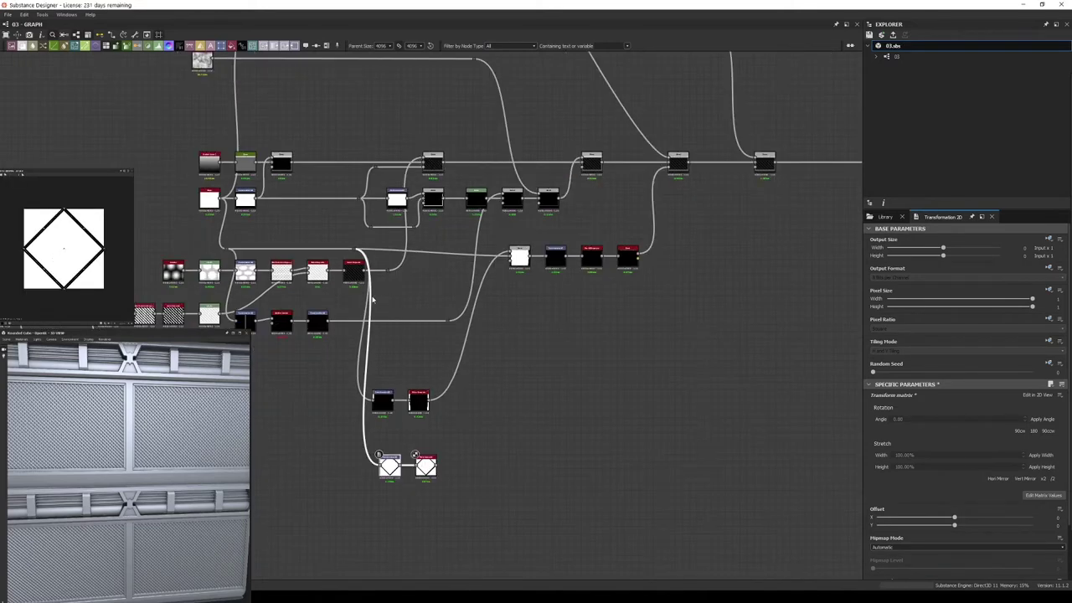
scroll(594, 179, "down", 1)
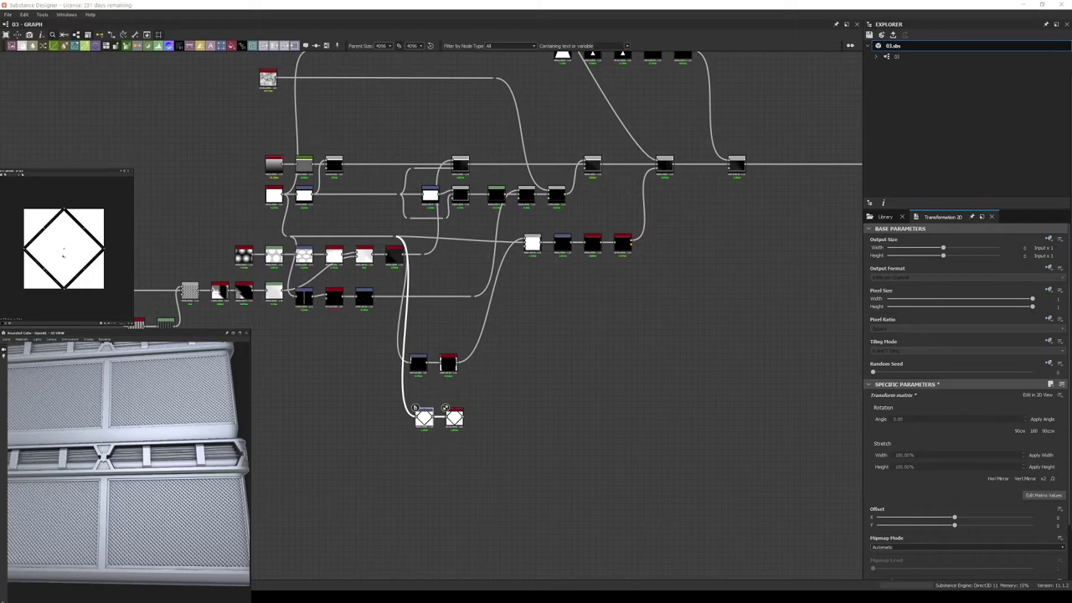
scroll(418, 423, "up", 4)
key("ctrl+d")
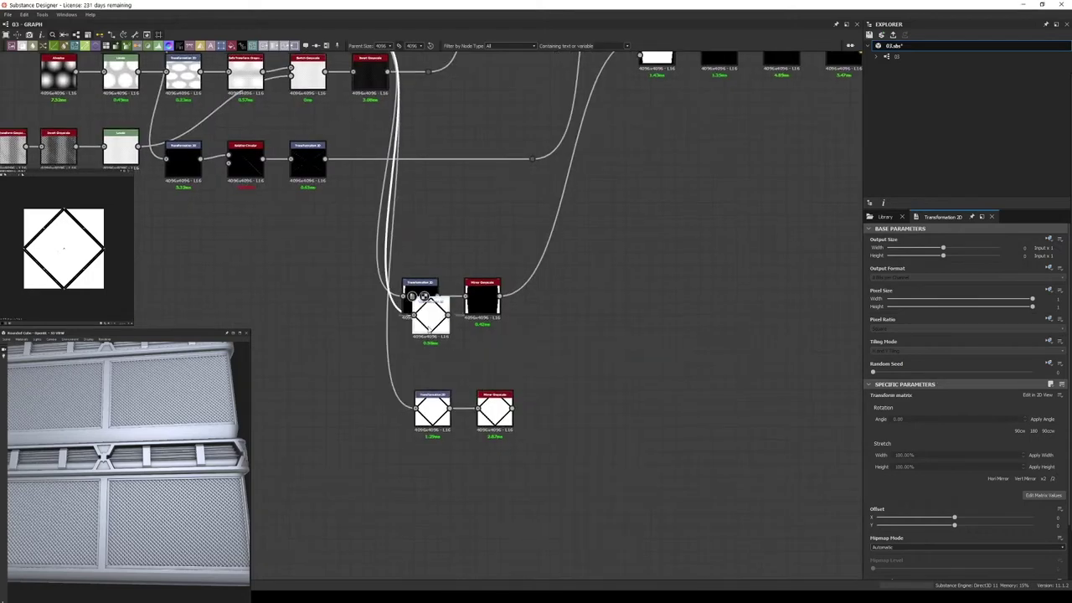
left_click_drag(426, 311, 444, 484)
left_click(964, 349)
left_click(964, 361)
scroll(963, 390, "down", 2)
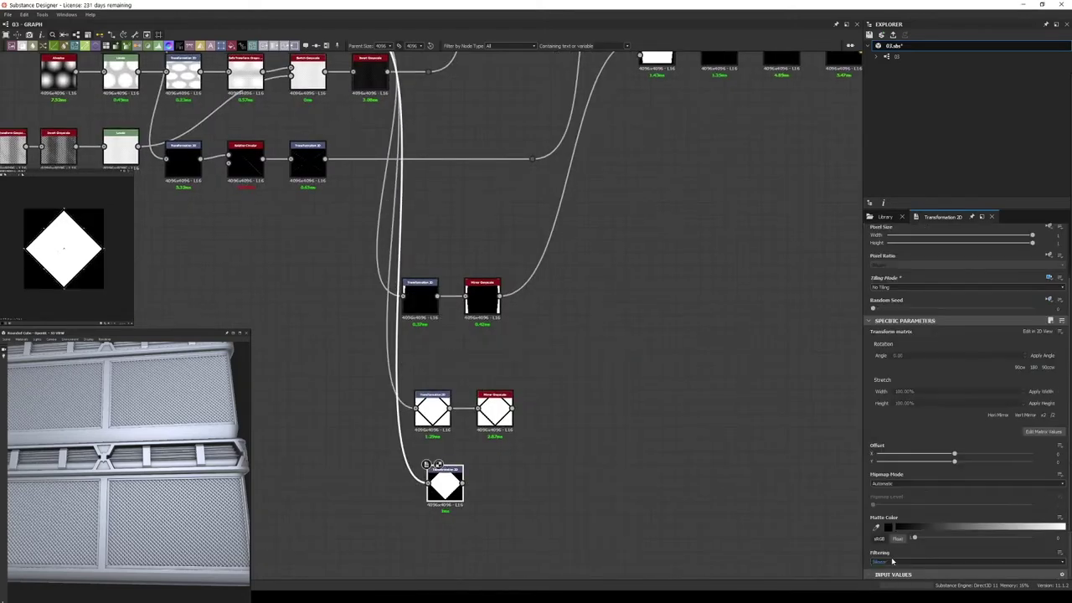
- Add a flattening Transformation 2D and an Edge Detect after the single diamond shape
key("ctrl+v")
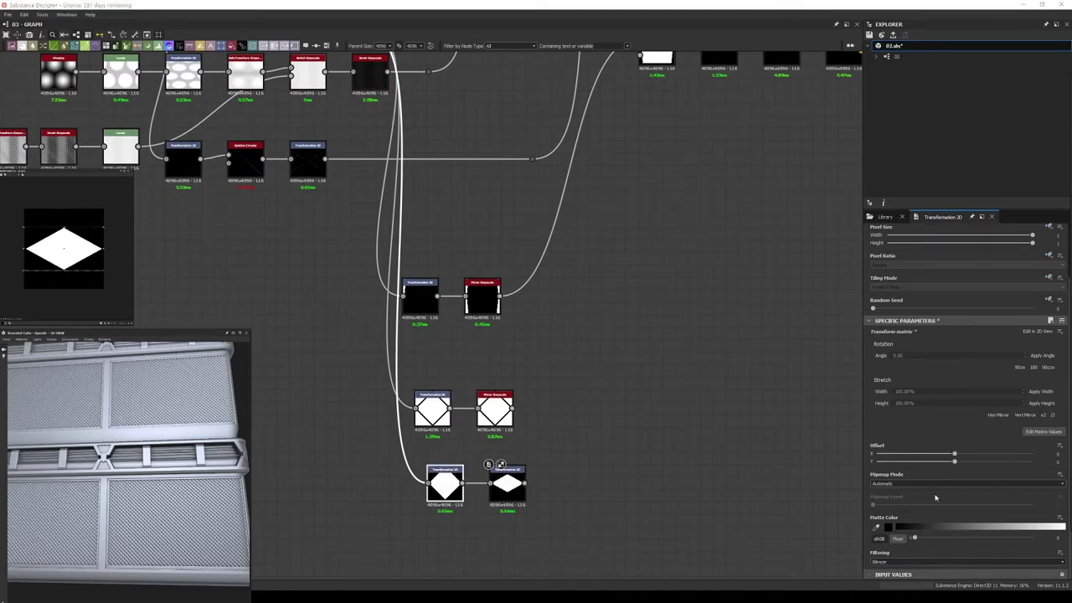
key("space")
type("edge detect")
left_click(623, 551)
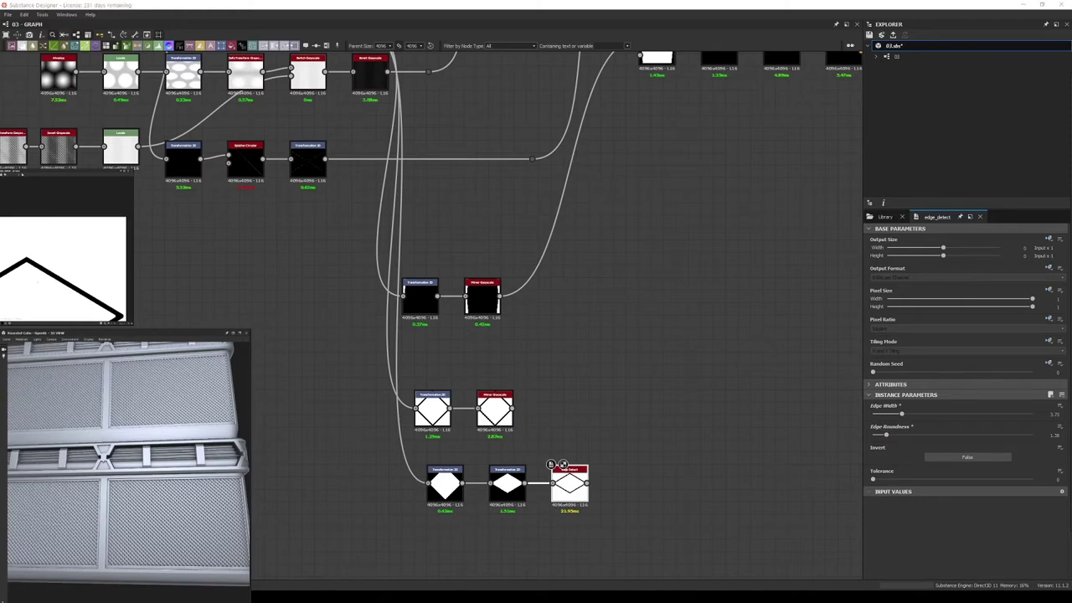
left_click(506, 484)
scroll(888, 578, "down", 2)
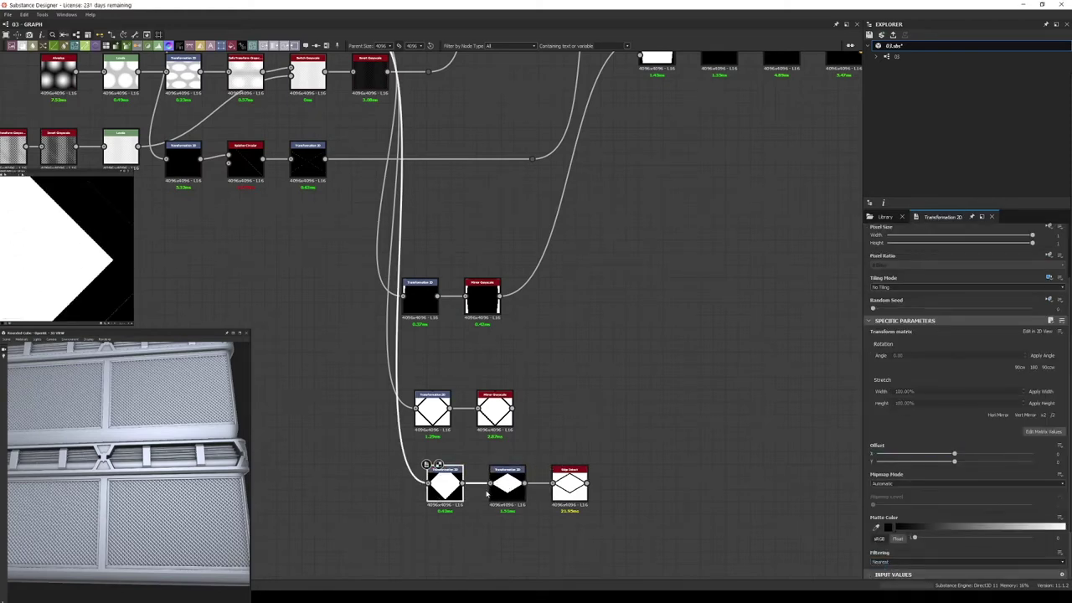
left_click(570, 484)
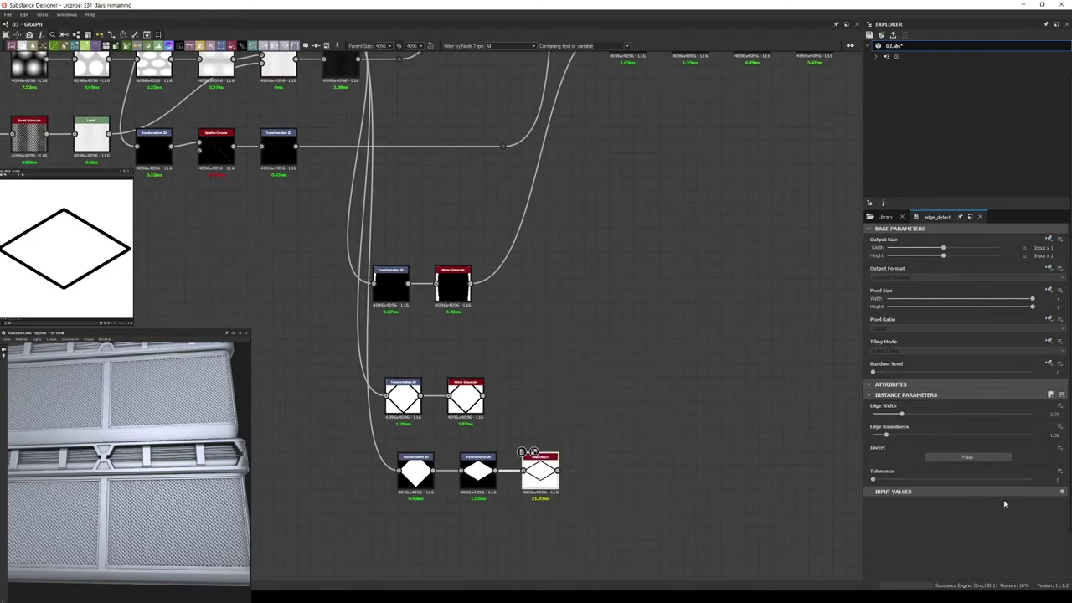
- Set the merging Blend to Max (Lighten) and wire the transformed diamond outline into it
scroll(666, 294, "down", 3)
left_click(654, 156)
left_click(963, 426)
left_click(901, 458)
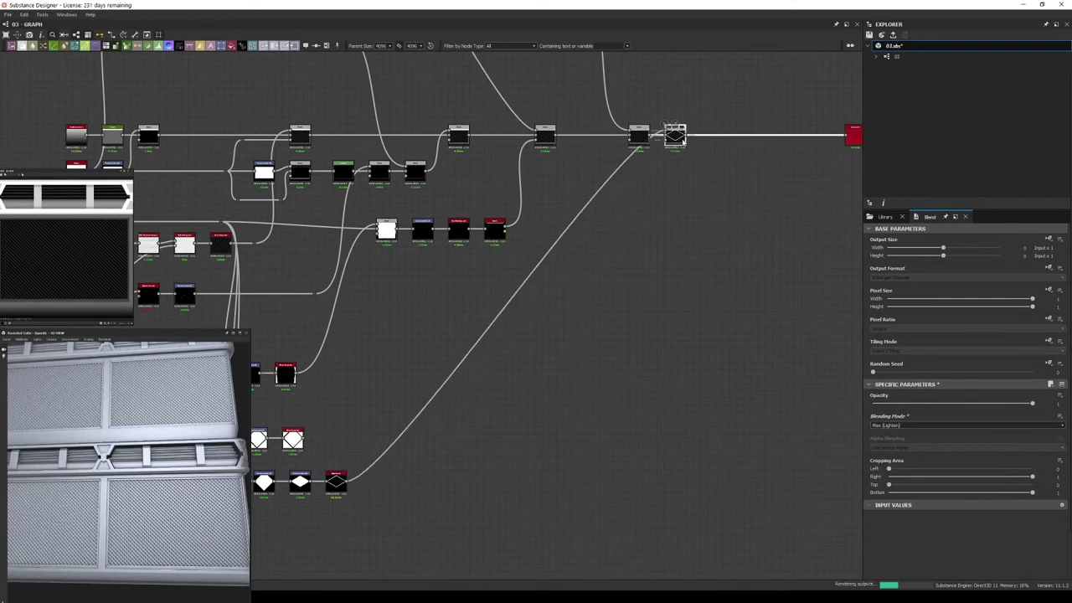
left_click(300, 482)
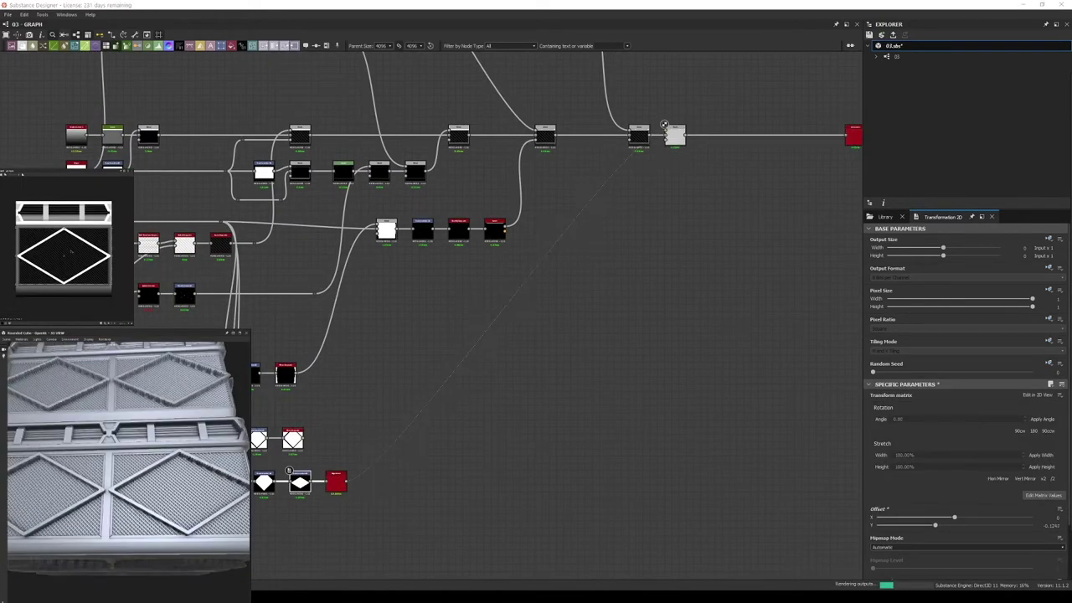
scroll(63, 247, "up", 1)
left_click_drag(664, 124, 664, 124)
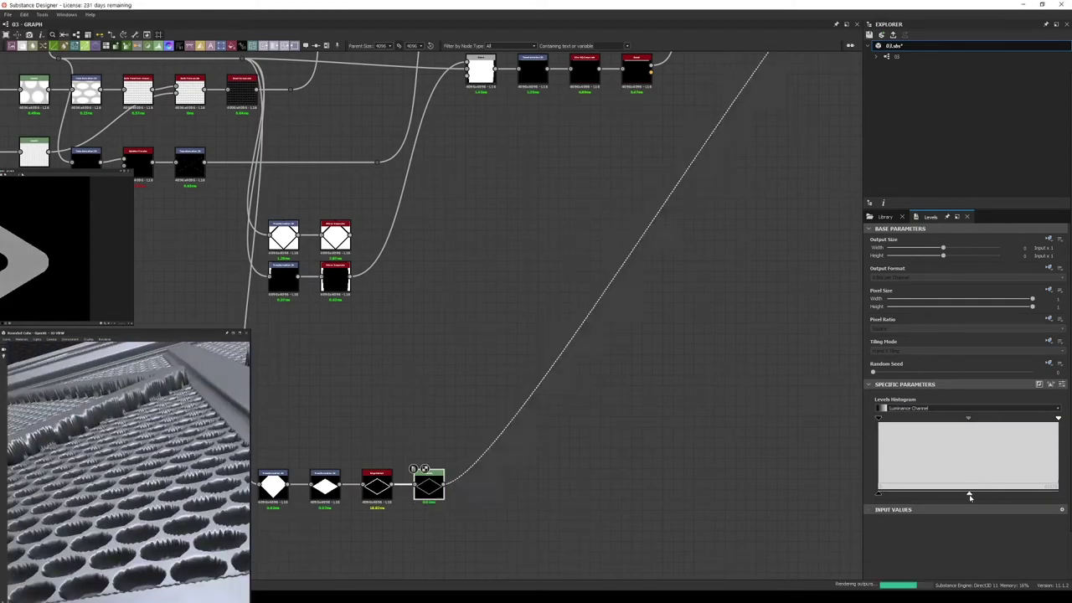
- Thicken the Edge Detect outline and set its Edge Roundness to 1.38
left_click(377, 484)
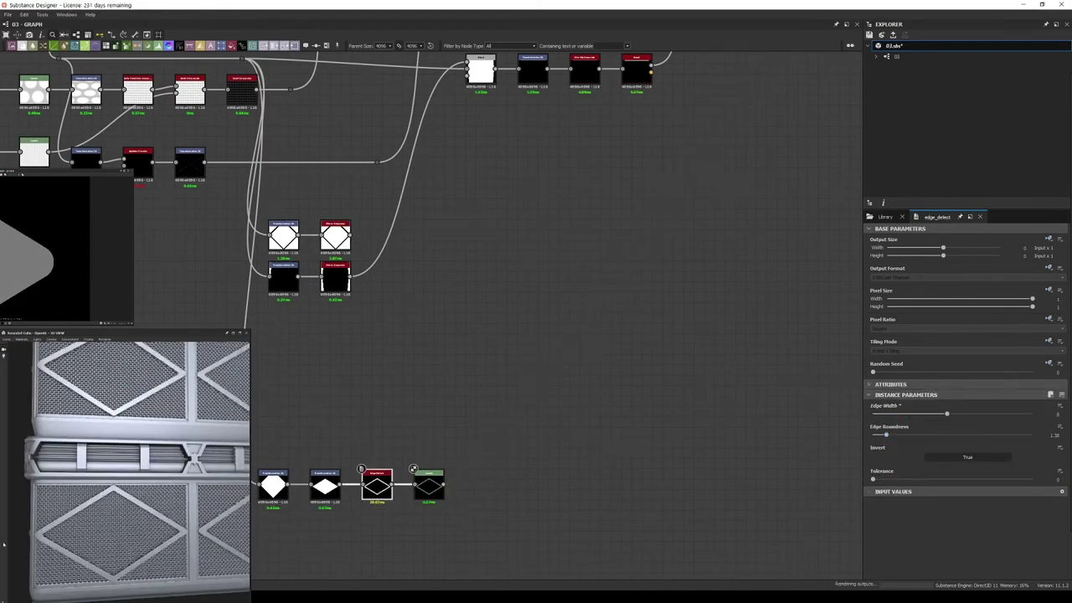
mouse_move(3, 544)
left_mouse_down()
mouse_move(118, 523)
mouse_move(159, 460)
mouse_move(376, 494)
left_mouse_up()
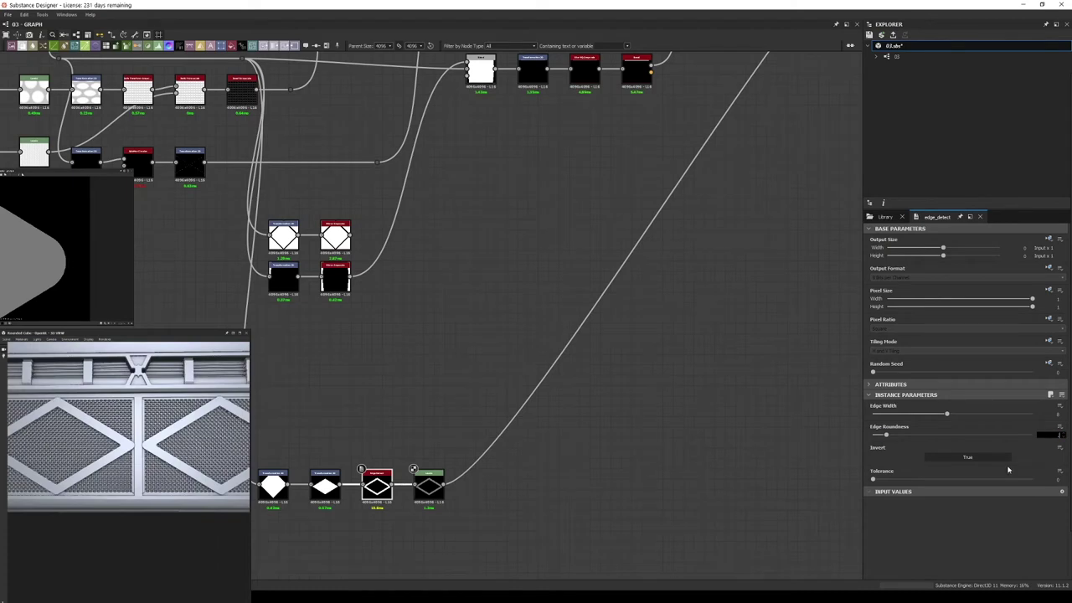
key("Return")
mouse_move(125, 436)
left_mouse_down()
mouse_move(93, 458)
mouse_move(379, 442)
left_mouse_up()
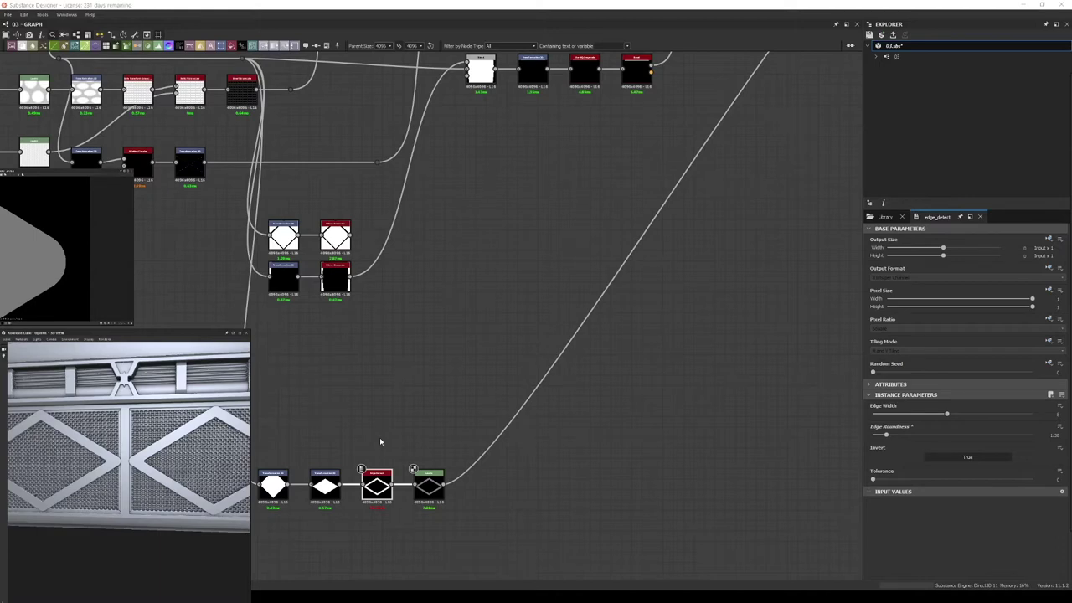
scroll(462, 285, "down", 2)
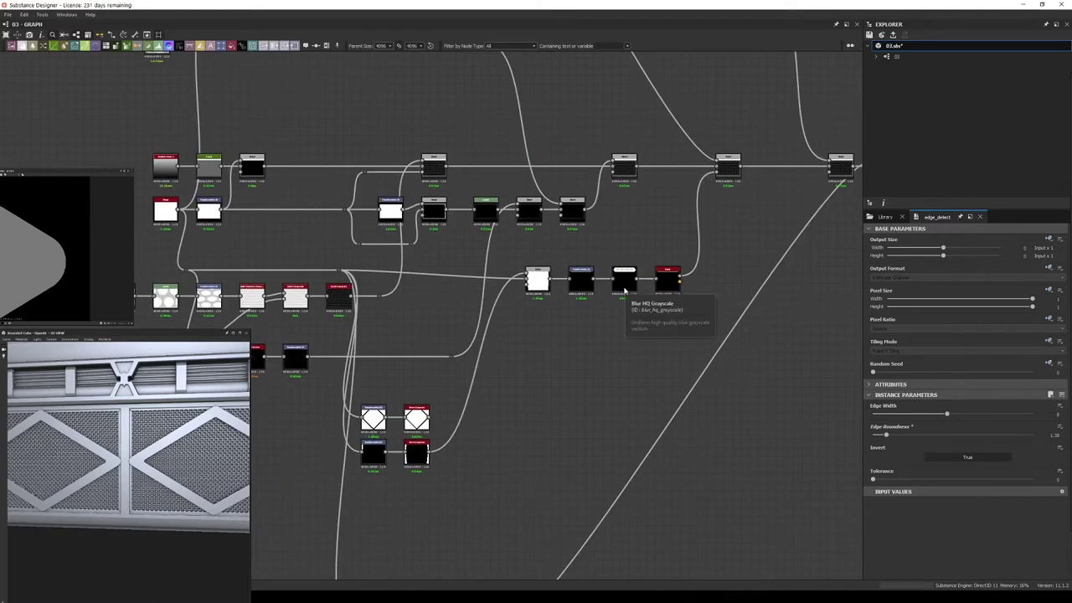
- Survey the graph, checking the panel-layer blend, diamond chain and central band nodes
scroll(462, 408, "up", 3)
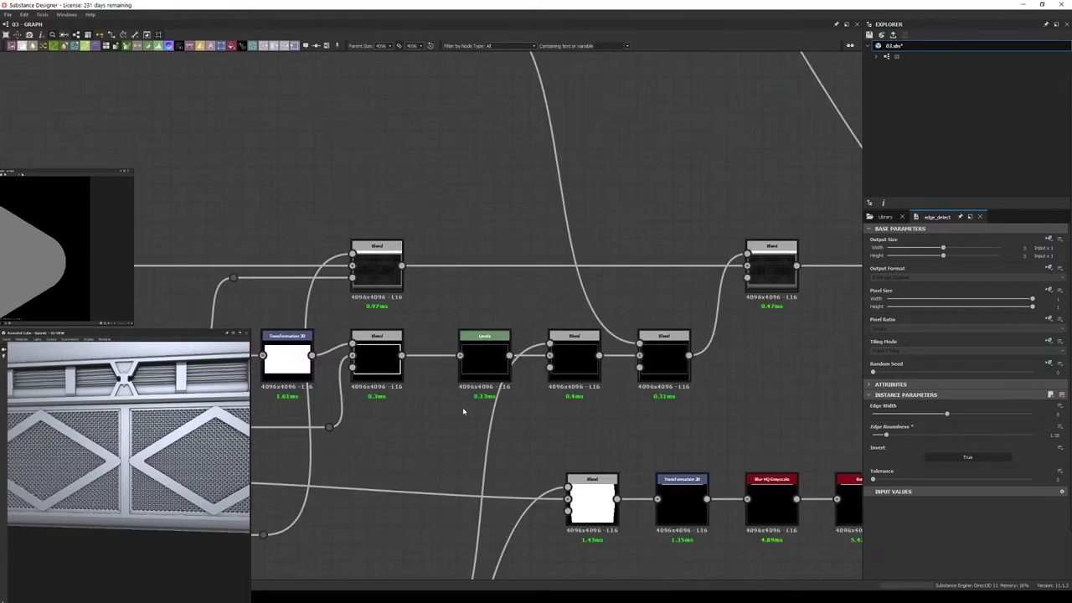
scroll(489, 327, "up", 2)
scroll(423, 379, "up", 2)
scroll(422, 379, "down", 2)
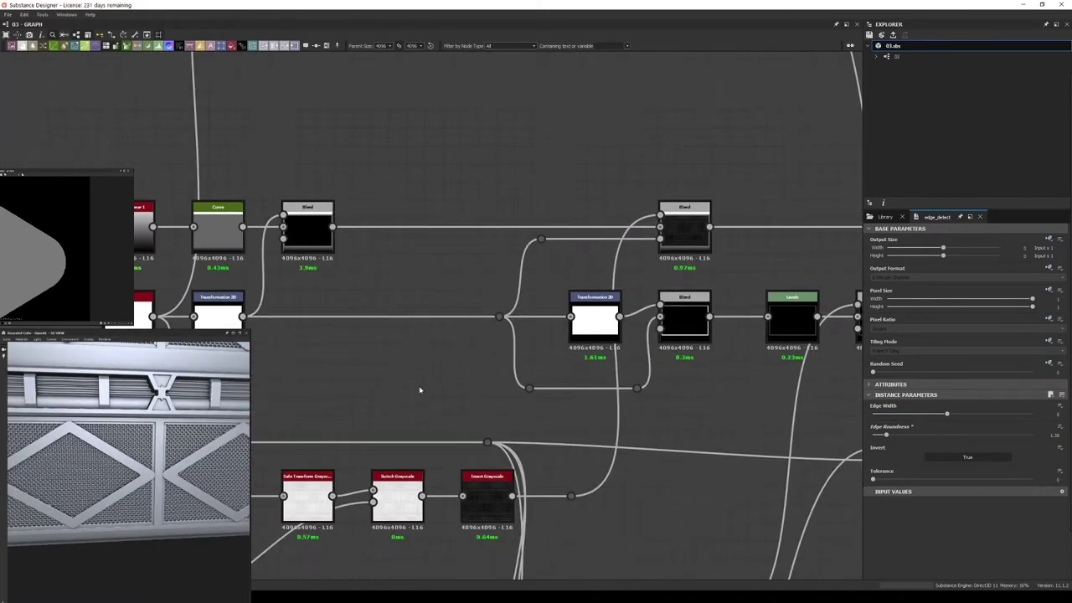
middle_click_drag(435, 361, 147, 330)
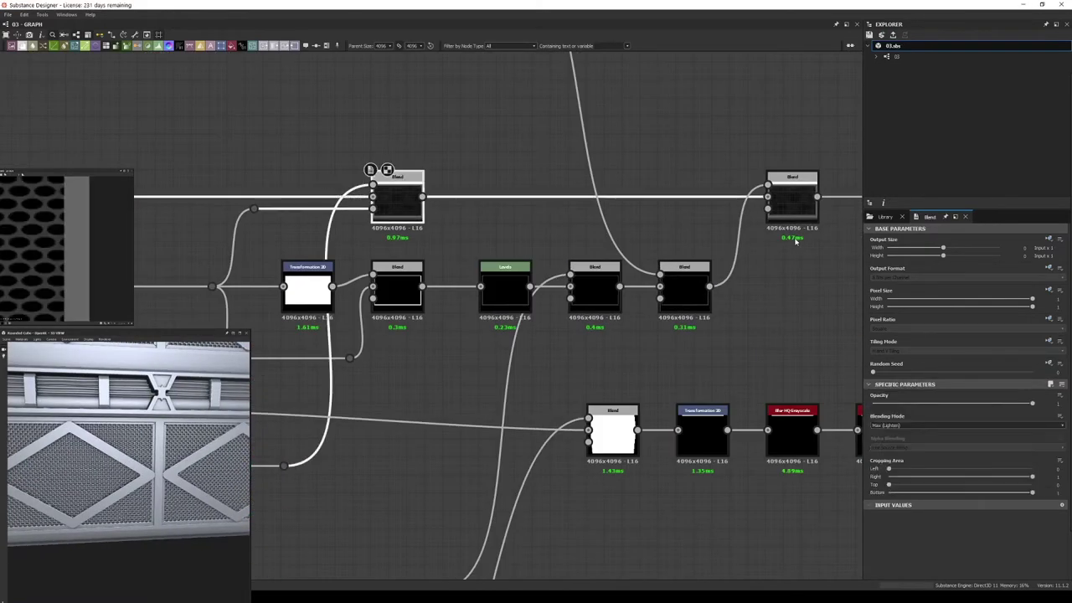
left_click(783, 209)
scroll(783, 217, "down", 3)
middle_click_drag(462, 374, 587, 251)
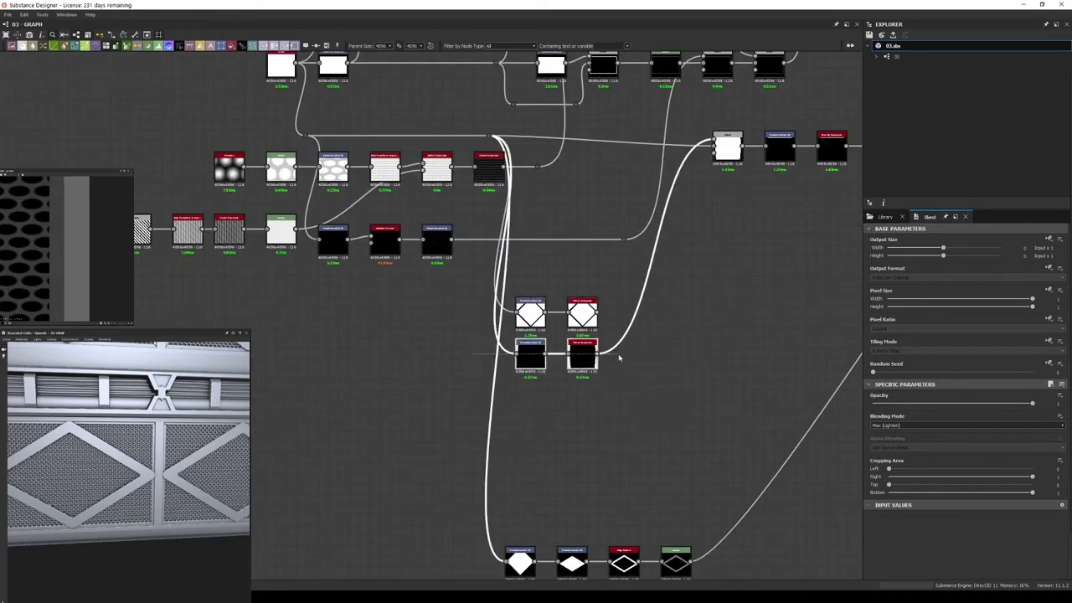
scroll(662, 222, "up", 1)
middle_click_drag(662, 222, 829, 249)
left_click_drag(469, 215, 469, 347)
middle_click_drag(821, 356, 603, 335)
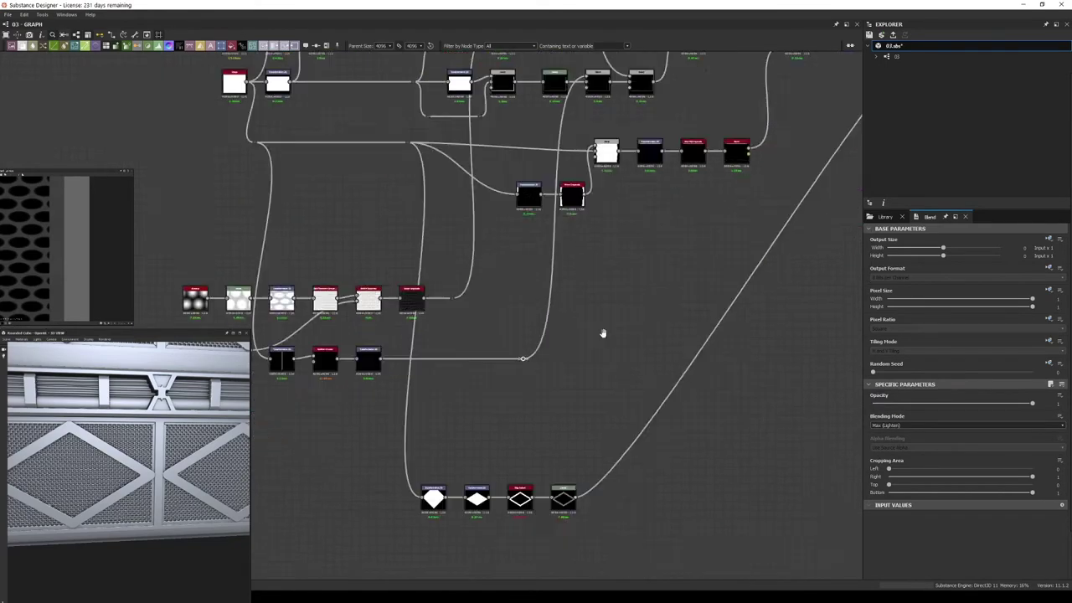
scroll(603, 335, "down", 2)
mouse_move(623, 430)
left_mouse_down()
mouse_move(653, 453)
mouse_move(658, 435)
left_mouse_up()
scroll(668, 426, "up", 3)
mouse_move(668, 425)
middle_mouse_down()
mouse_move(634, 311)
mouse_move(451, 320)
mouse_move(576, 310)
mouse_move(761, 426)
middle_mouse_up()
scroll(577, 310, "up", 2)
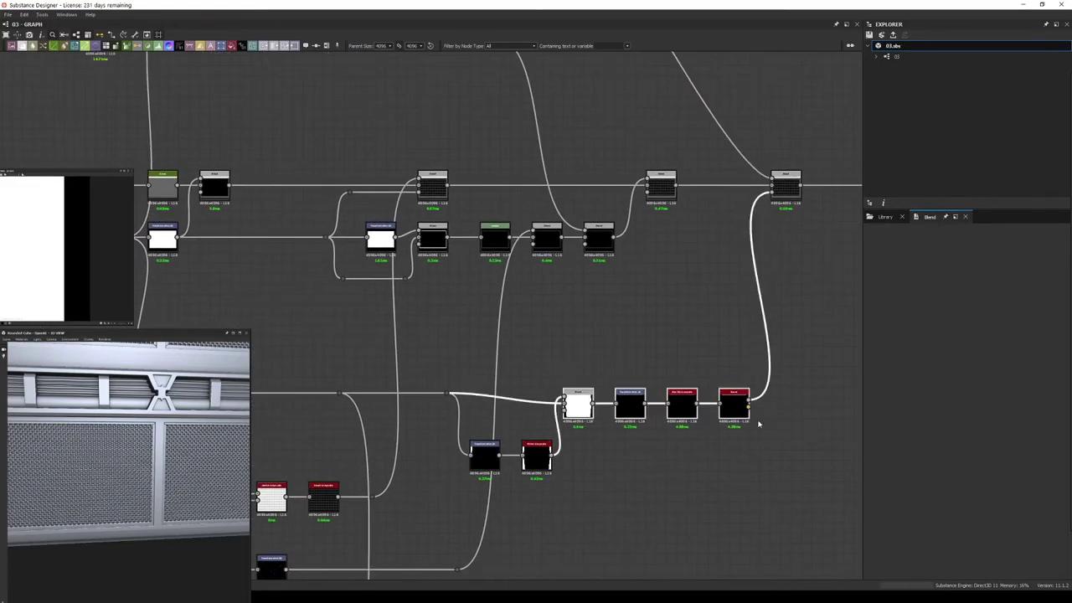
- Select the frame rectangle Transformation 2D and make room after it
left_click(535, 450)
middle_click_drag(430, 282, 471, 330)
scroll(511, 345, "up", 3)
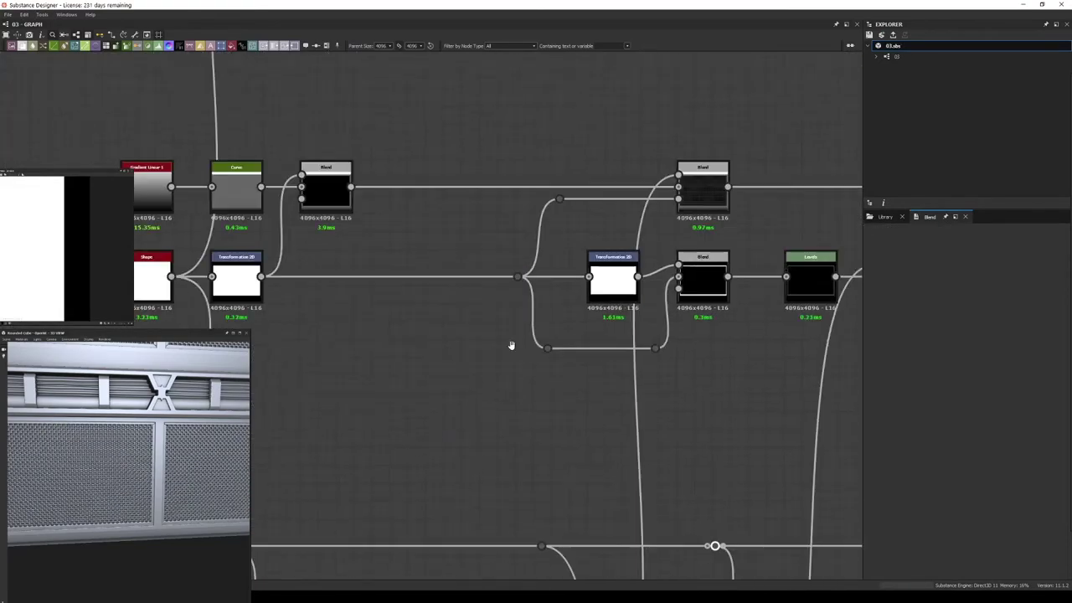
middle_click_drag(621, 334, 522, 335)
left_click(515, 277)
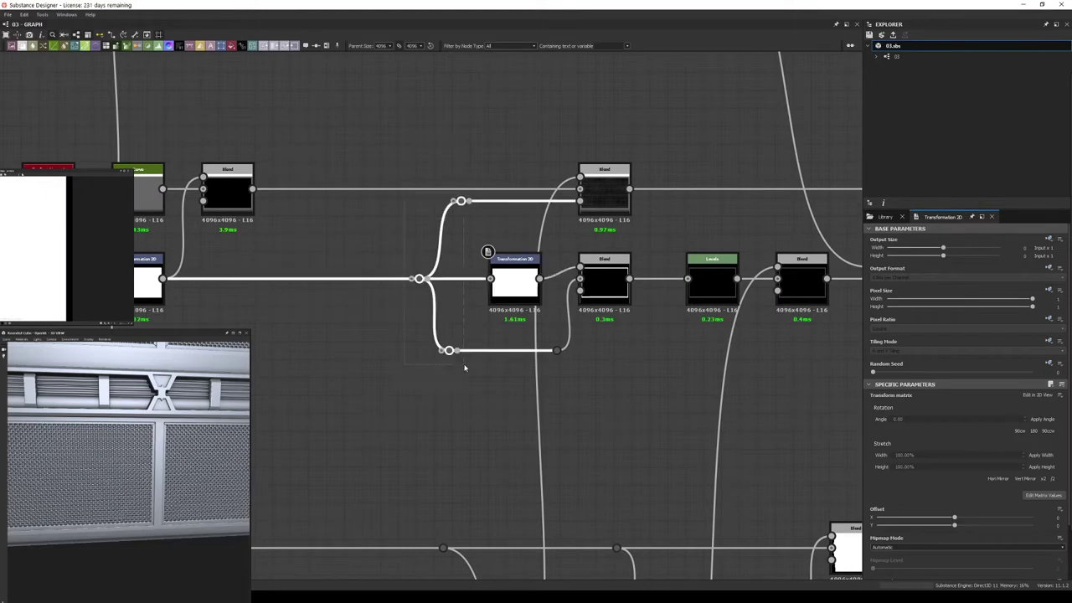
left_click_drag(515, 266, 299, 266)
- Insert a Blur HQ Grayscale and a Threshold node after the frame transform
key("space")
type("blur hq")
key("Return")
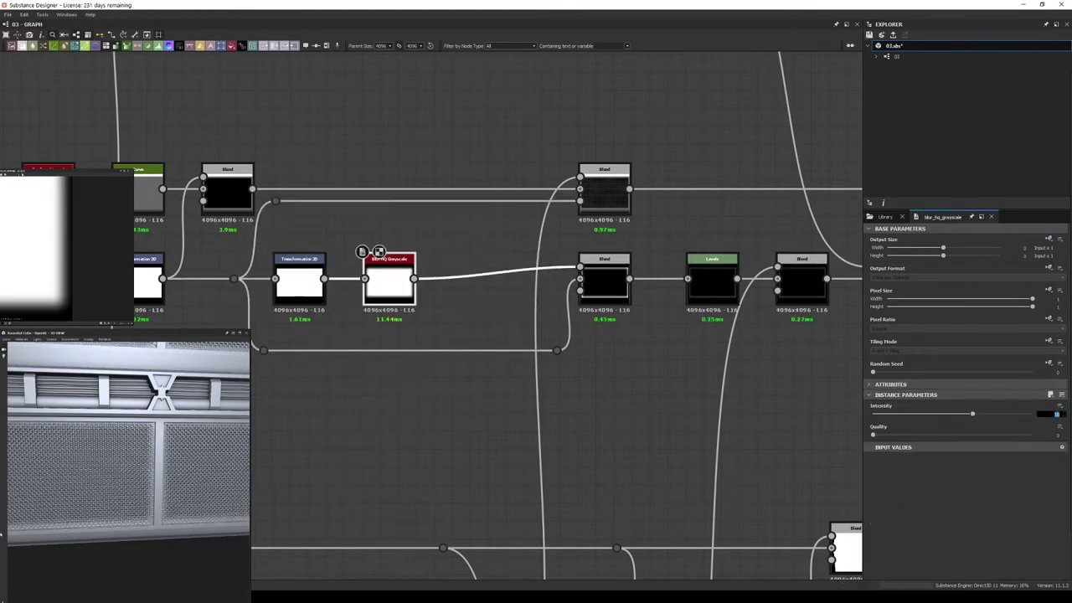
key("space")
type("threshold")
key("Return")
- Shrink the frame rectangle slightly and nudge it vertically
left_click(299, 281)
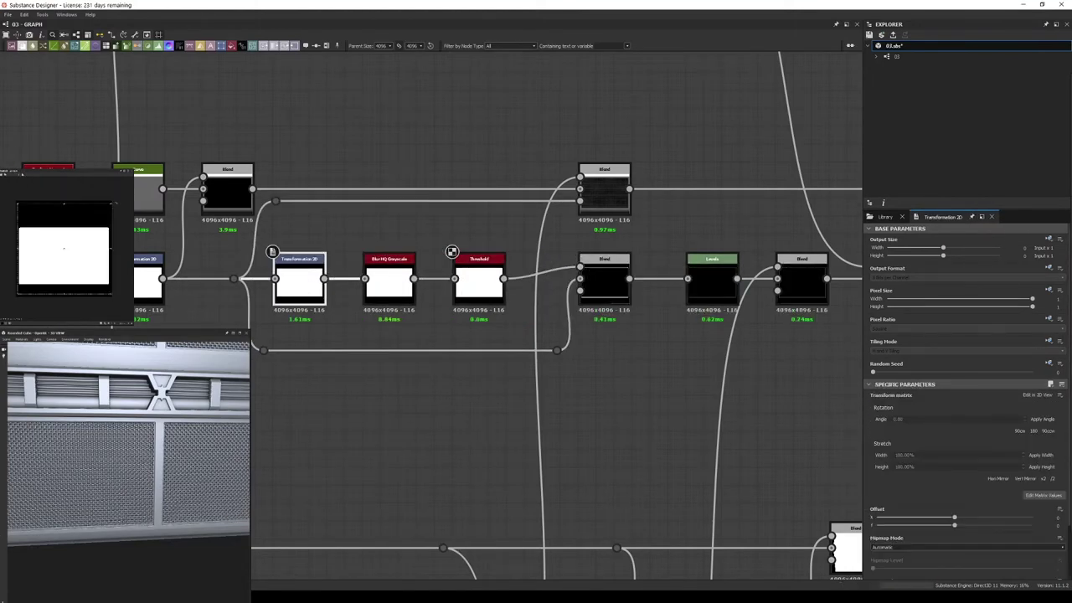
left_click_drag(109, 204, 107, 199)
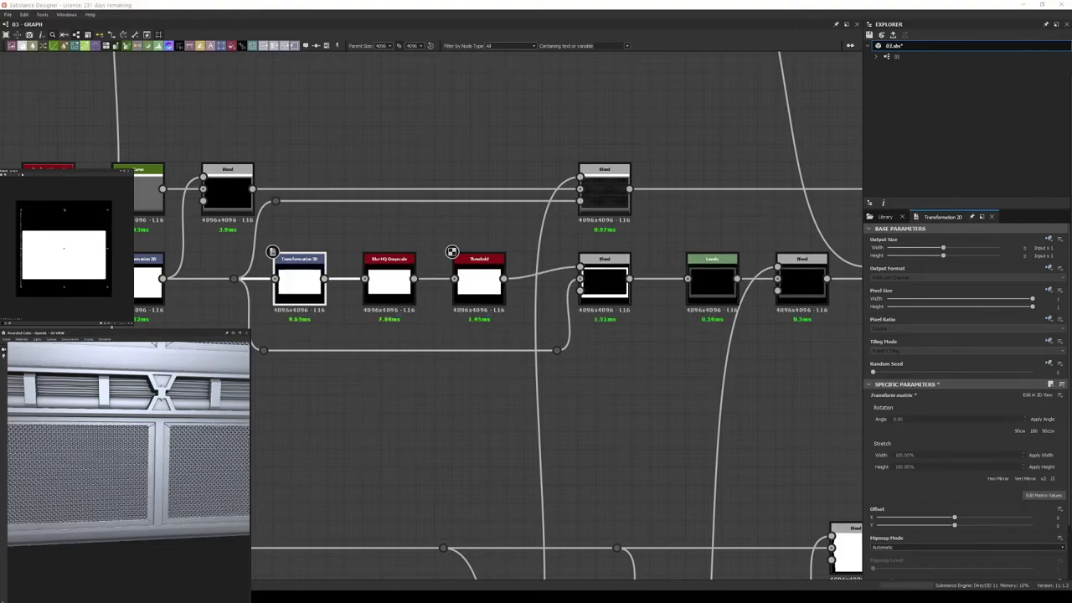
scroll(410, 421, "down", 3)
left_click(410, 422)
scroll(596, 322, "up", 2)
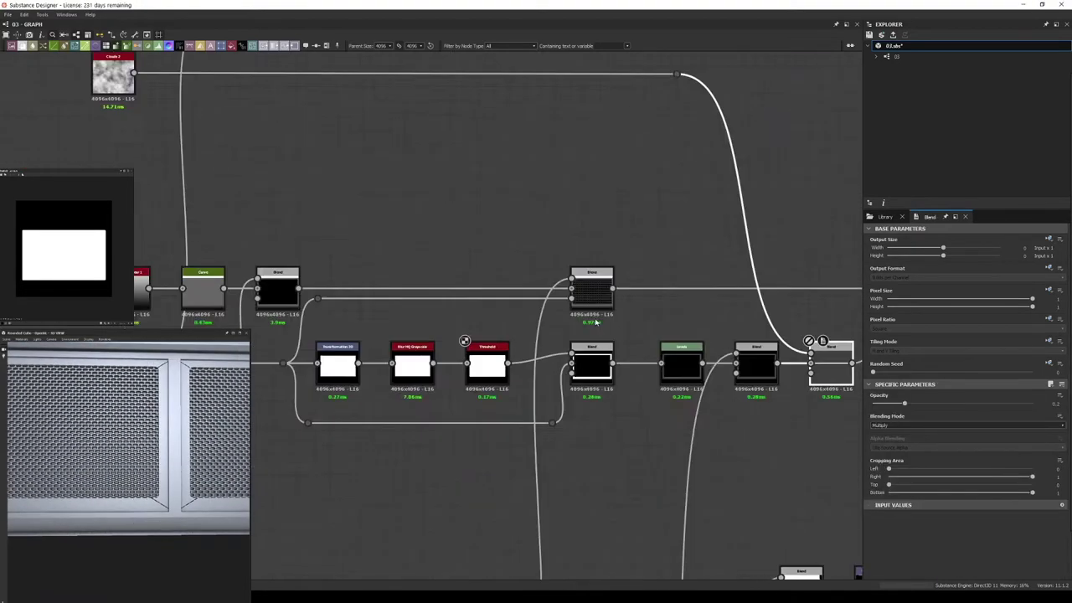
scroll(596, 321, "up", 3)
left_click_drag(64, 251, 63, 245)
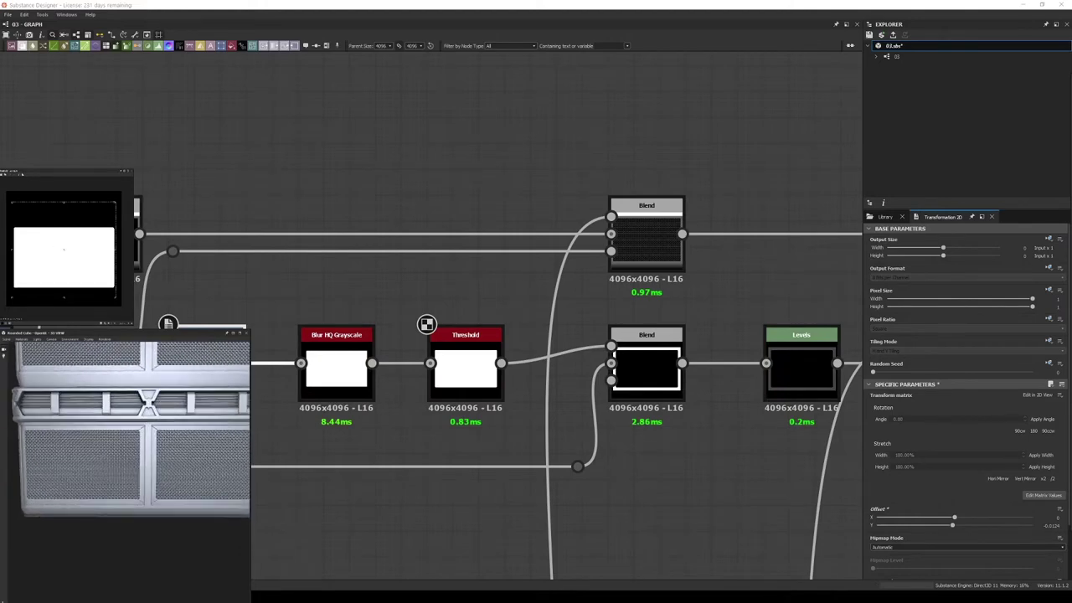
- Raise the midpoint of the mask's Levels adjustment
scroll(240, 487, "down", 2)
scroll(240, 488, "down", 1)
middle_click_drag(240, 487, 553, 429)
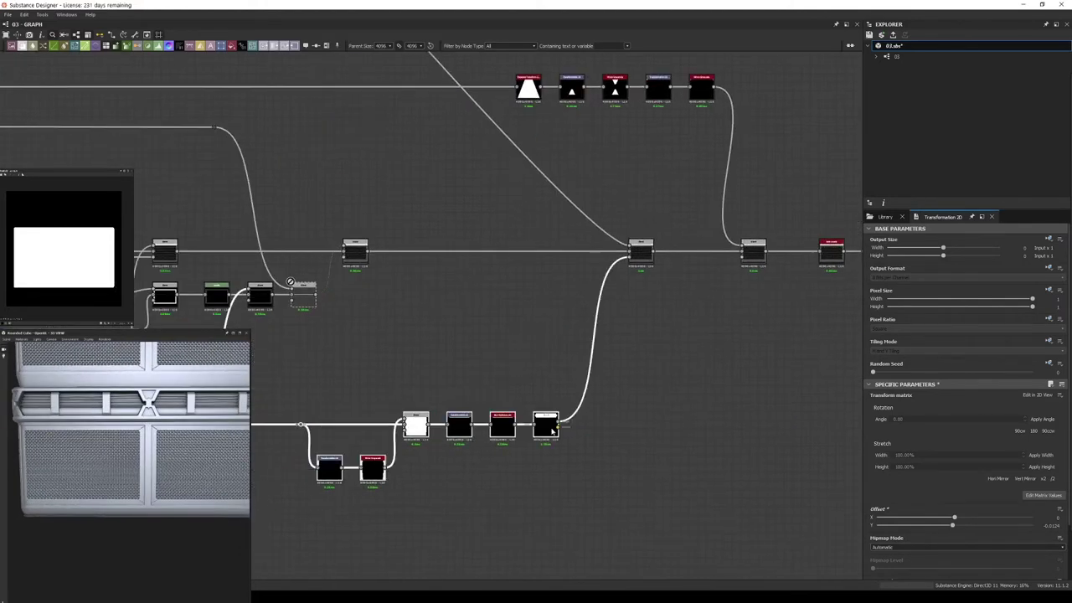
scroll(529, 355, "up", 2)
middle_click_drag(528, 355, 838, 360)
left_click(642, 306)
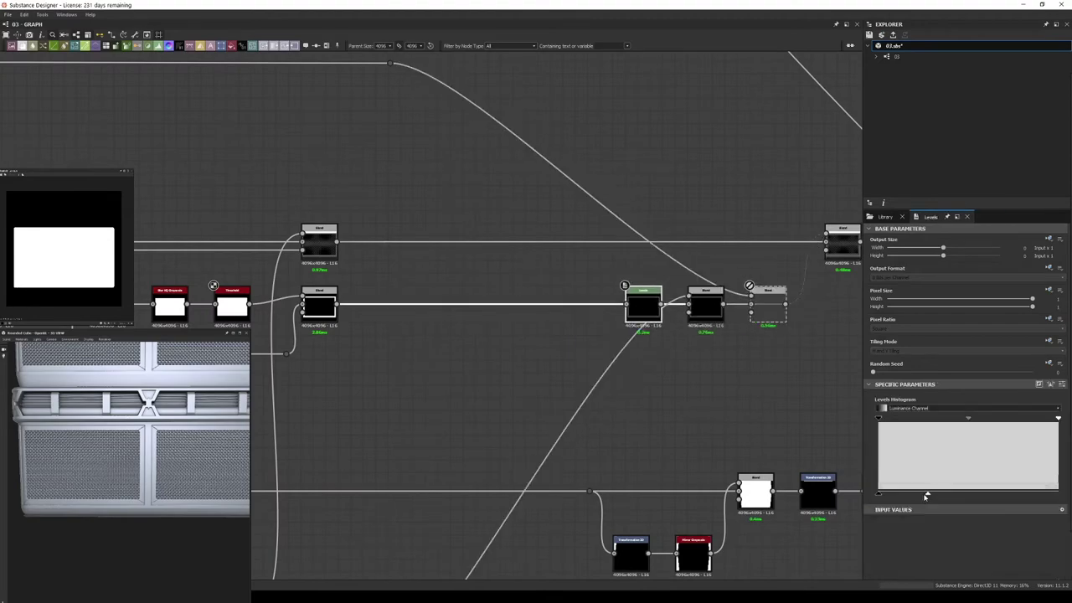
left_click_drag(926, 495, 991, 494)
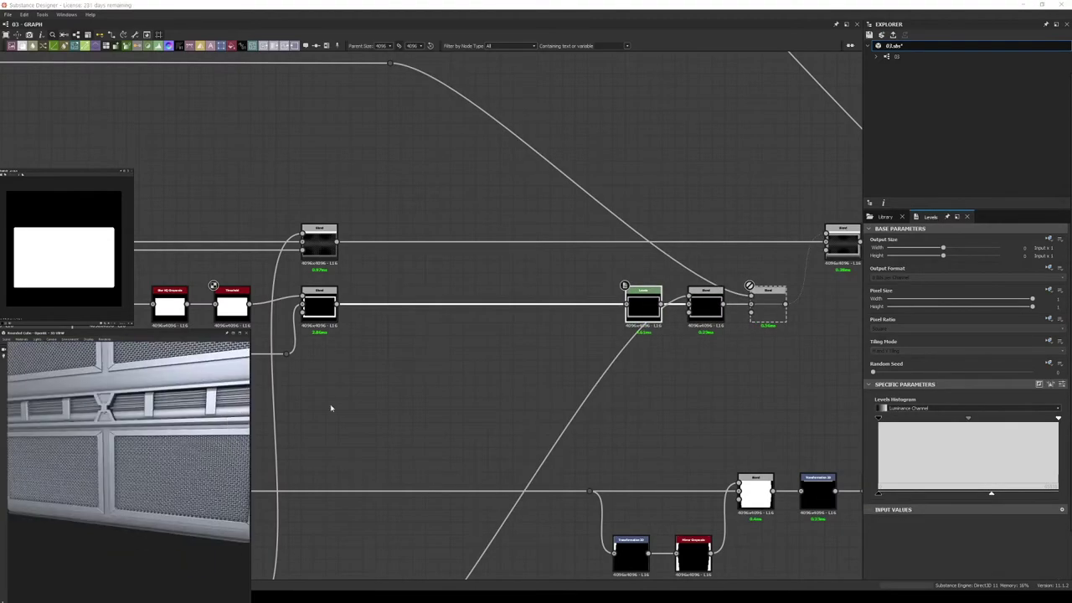
- Check the subtract blend, then preview the frame transform's output
middle_click_drag(331, 408, 448, 372)
scroll(438, 381, "up", 3)
middle_click_drag(509, 402, 687, 418)
left_click(478, 333)
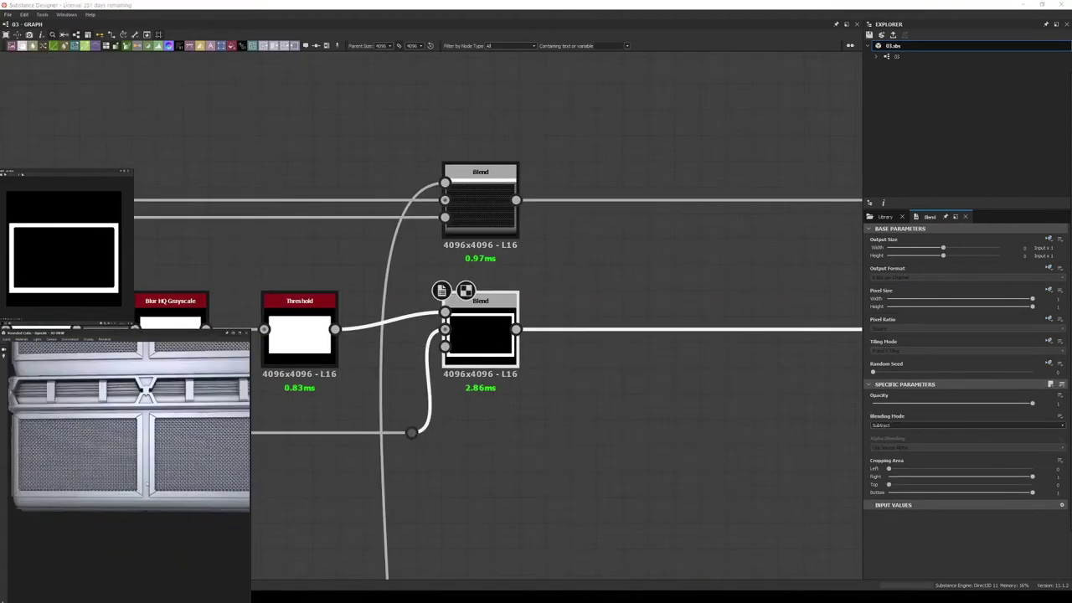
scroll(419, 311, "down", 4)
middle_click_drag(419, 311, 684, 439)
scroll(684, 440, "down", 3)
middle_click_drag(586, 402, 575, 414)
scroll(576, 414, "up", 3)
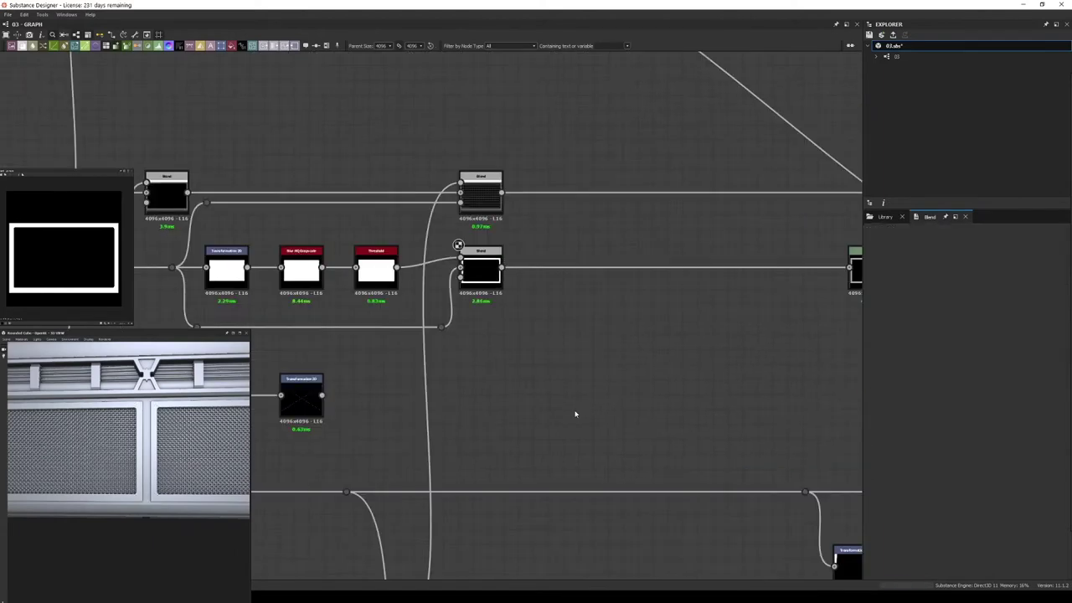
double_click(237, 275)
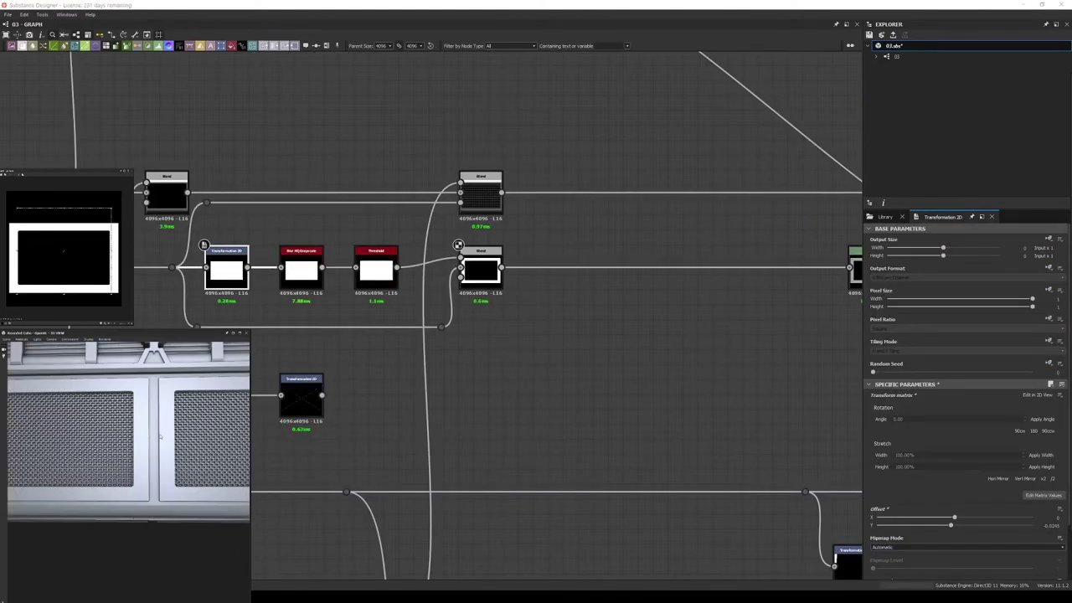
- Branch a second blur with a pasted Threshold into the lower Blend, preceded by a Transformation 2D
scroll(255, 309, "up", 2)
middle_click_drag(242, 265, 256, 308)
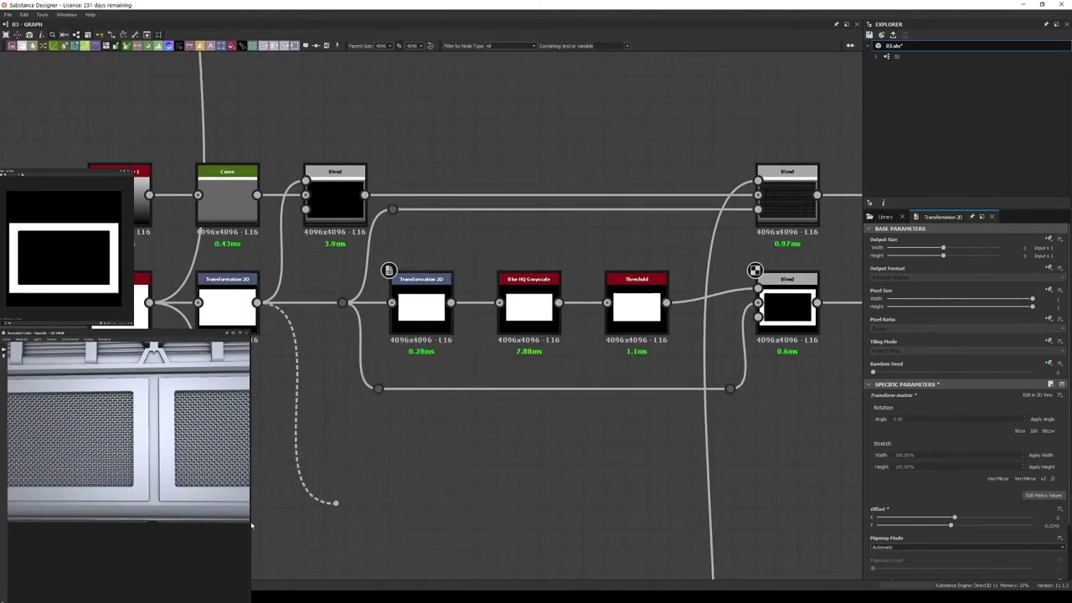
left_click_drag(256, 303, 347, 498)
key("ctrl+v")
left_click_drag(378, 388, 515, 496)
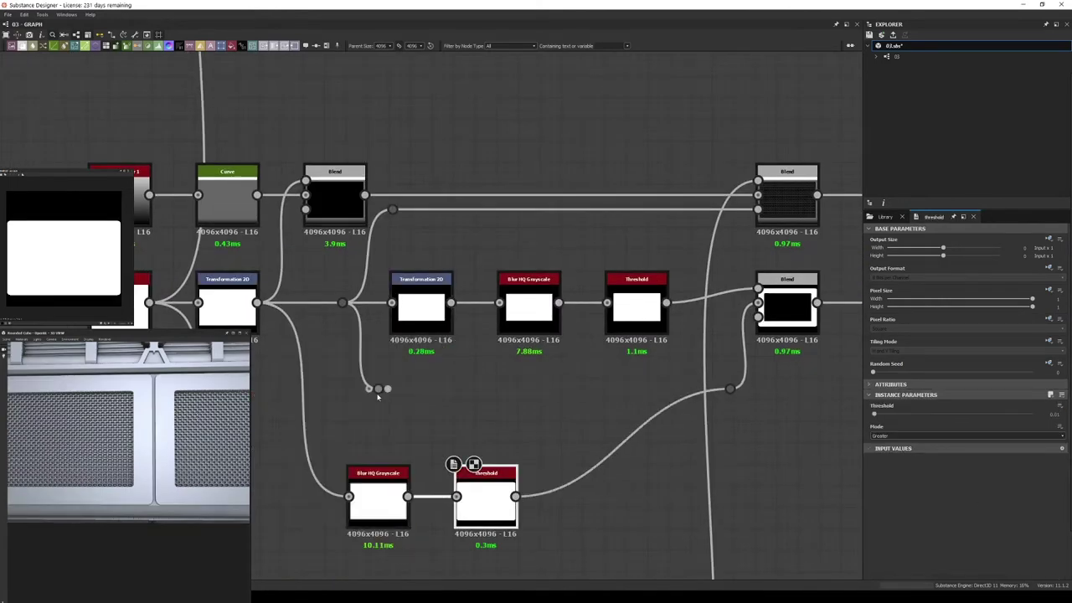
key("ctrl+v")
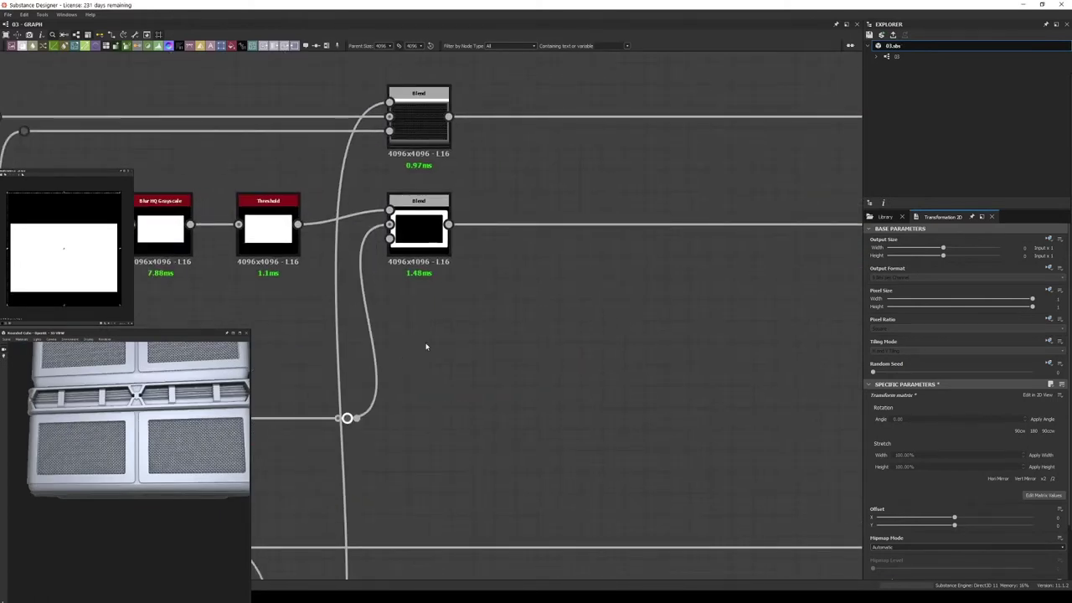
scroll(426, 346, "down", 2)
scroll(617, 316, "down", 1)
scroll(471, 306, "down", 2)
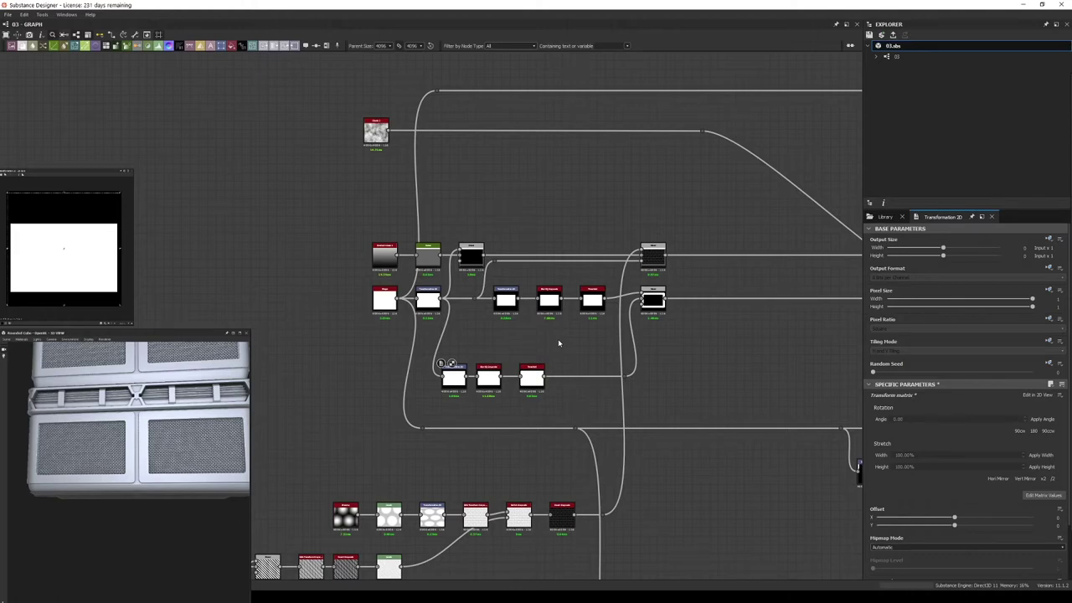
- Chain a Non Uniform Blur Grayscale off the Blend and steepen the Curve, raising its black point
middle_click_drag(559, 343, 433, 350)
scroll(491, 414, "up", 3)
left_click_drag(394, 297, 443, 411)
left_click(502, 469)
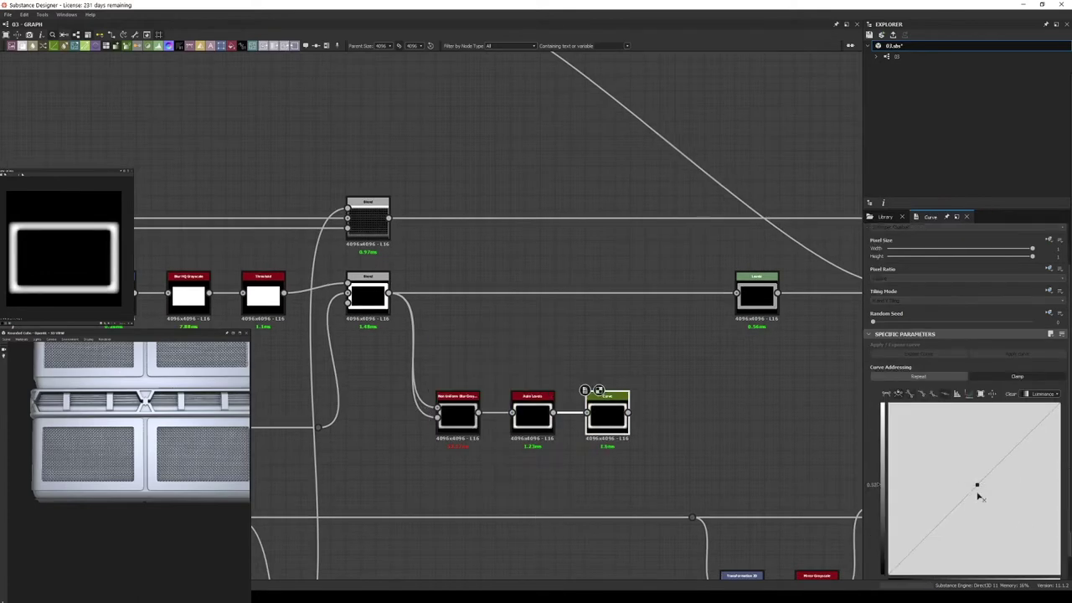
left_click_drag(977, 484, 976, 395)
middle_click_drag(586, 393, 518, 402)
scroll(532, 465, "up", 5)
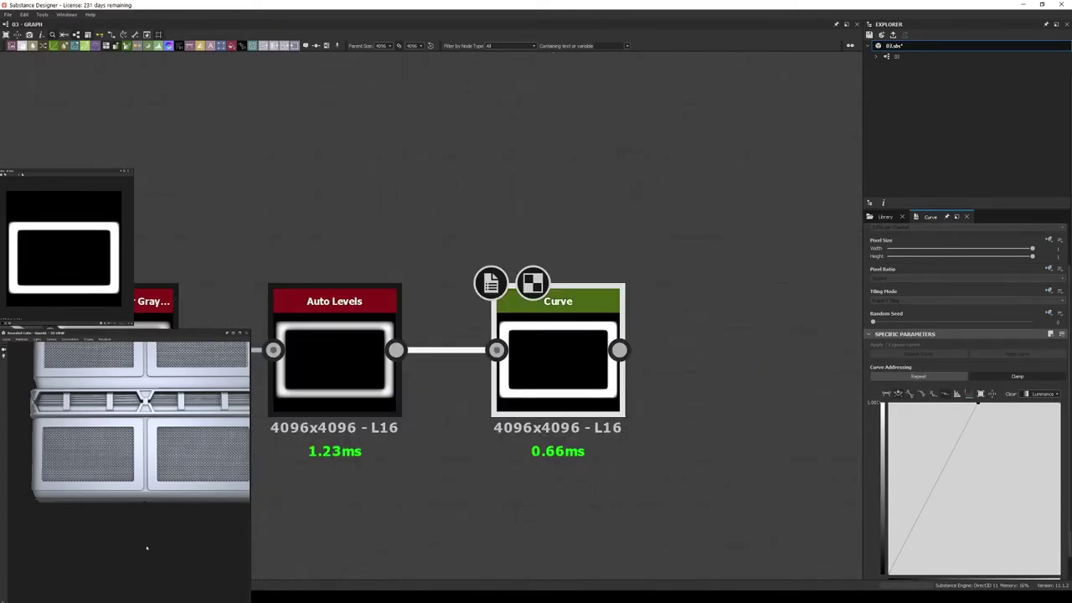
mouse_move(890, 576)
left_mouse_down()
mouse_move(951, 577)
mouse_move(922, 549)
left_mouse_up()
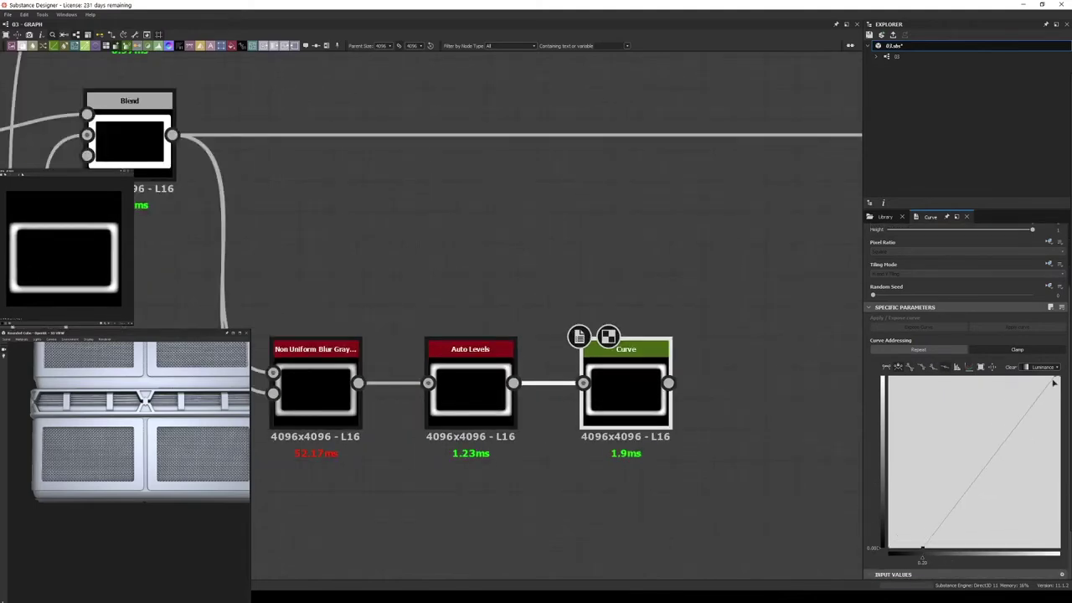
scroll(515, 475, "down", 3)
- Place the new Blend beside Levels in Subtract mode and adjust the Curve's white point
left_click(515, 268)
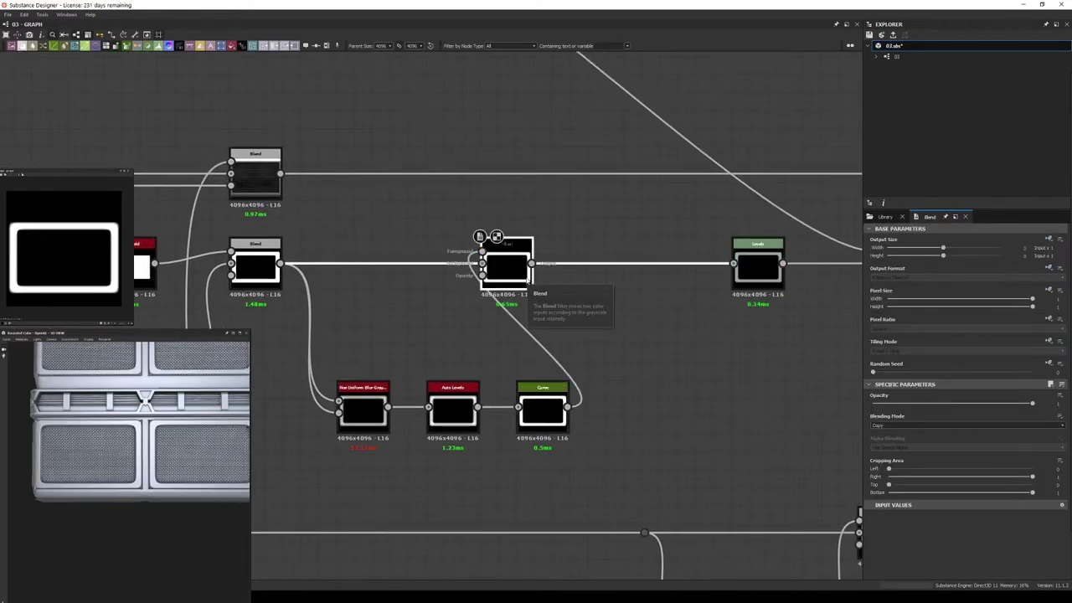
left_click_drag(527, 285, 653, 284)
left_click(886, 426)
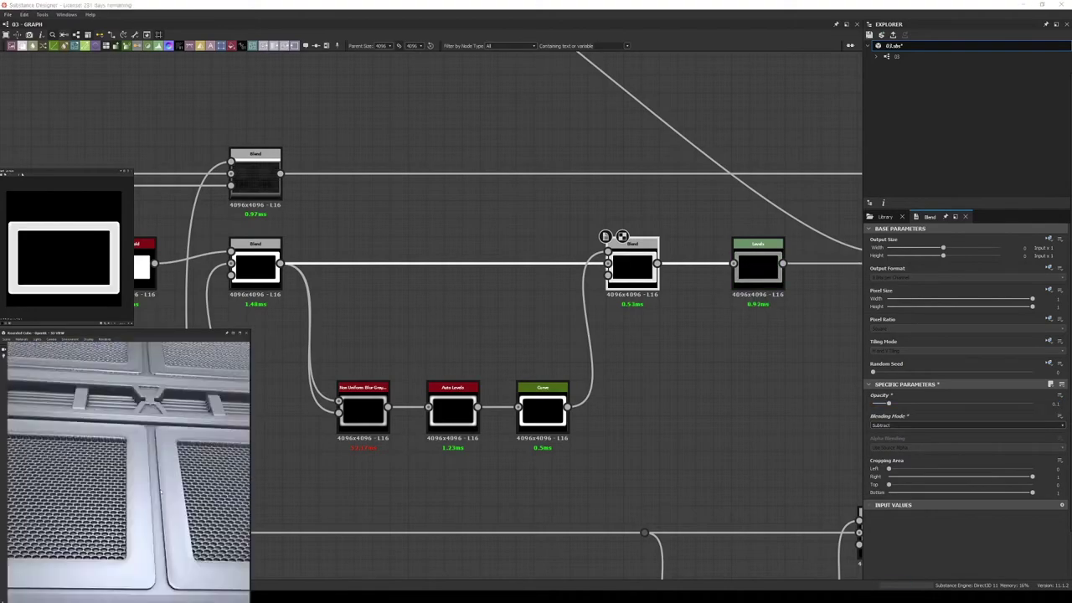
left_click(543, 408)
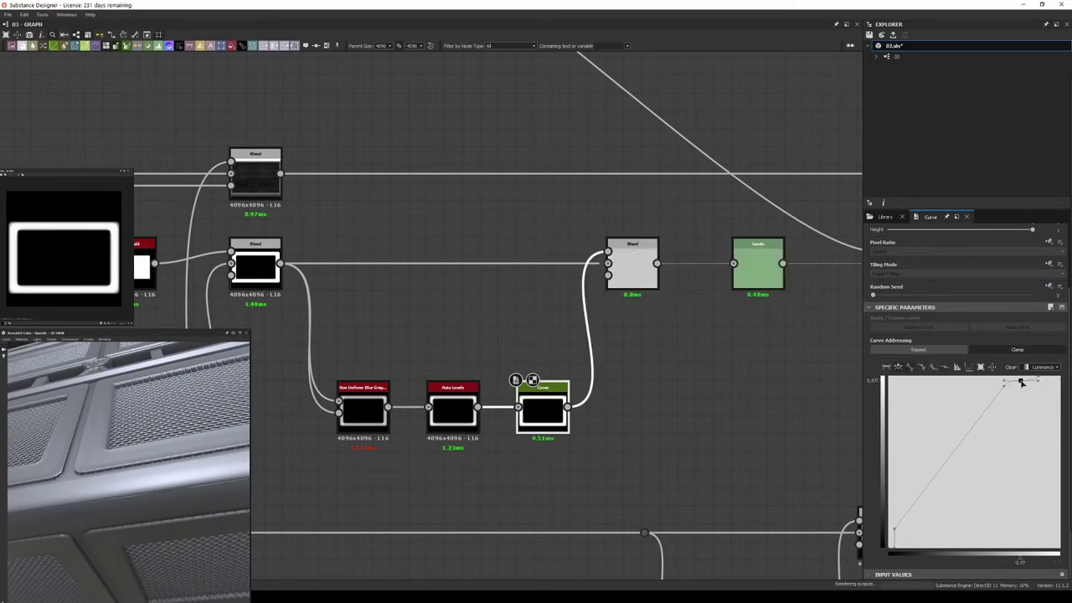
left_click_drag(1021, 382, 1039, 385)
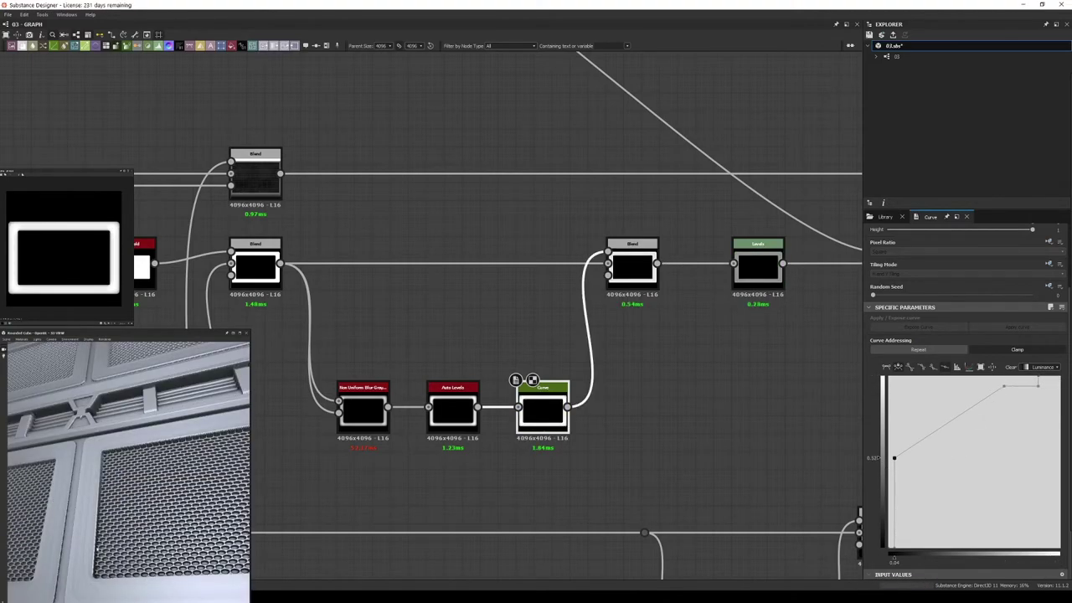
left_click(514, 376)
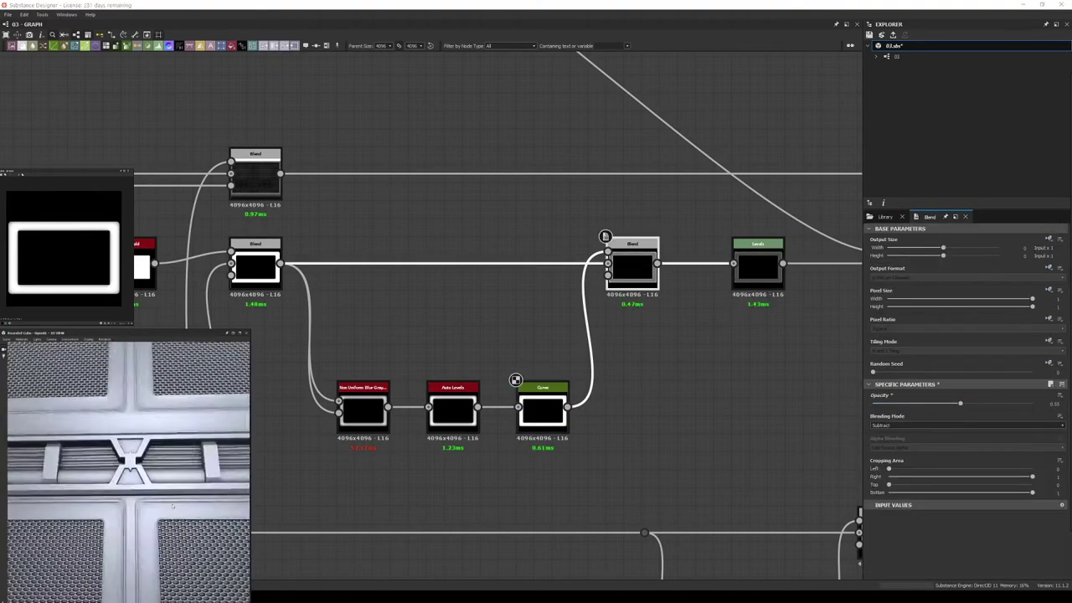
- Delete the groove nodes and insert a Bevel with its Distance lowered to -0.02
left_click_drag(349, 358, 586, 457)
key("Delete")
key("Delete")
key("space")
type("bevel")
key("Return")
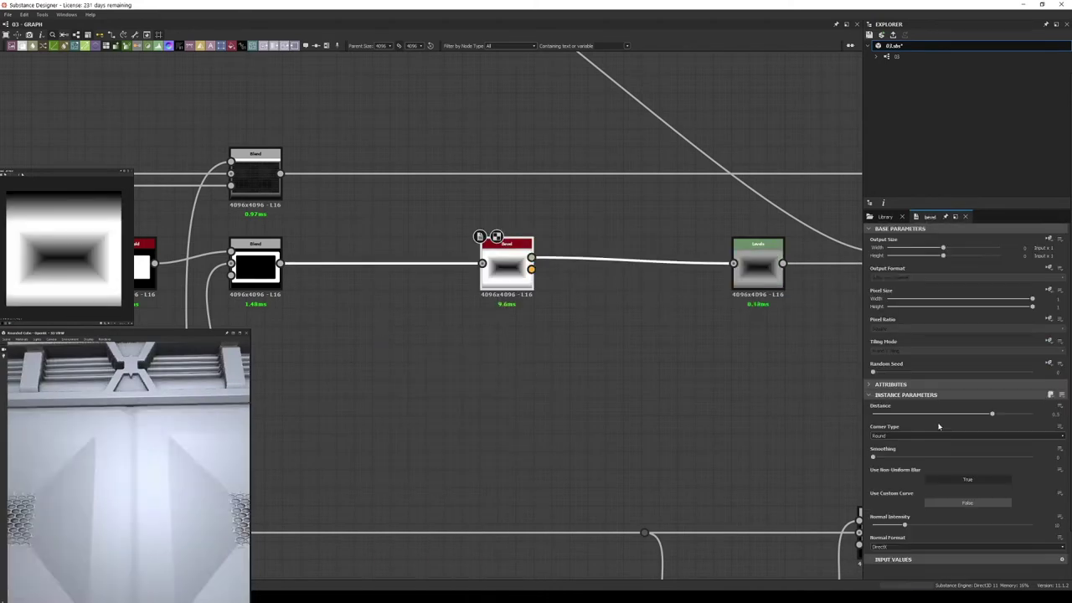
left_click_drag(1052, 425, 1044, 421)
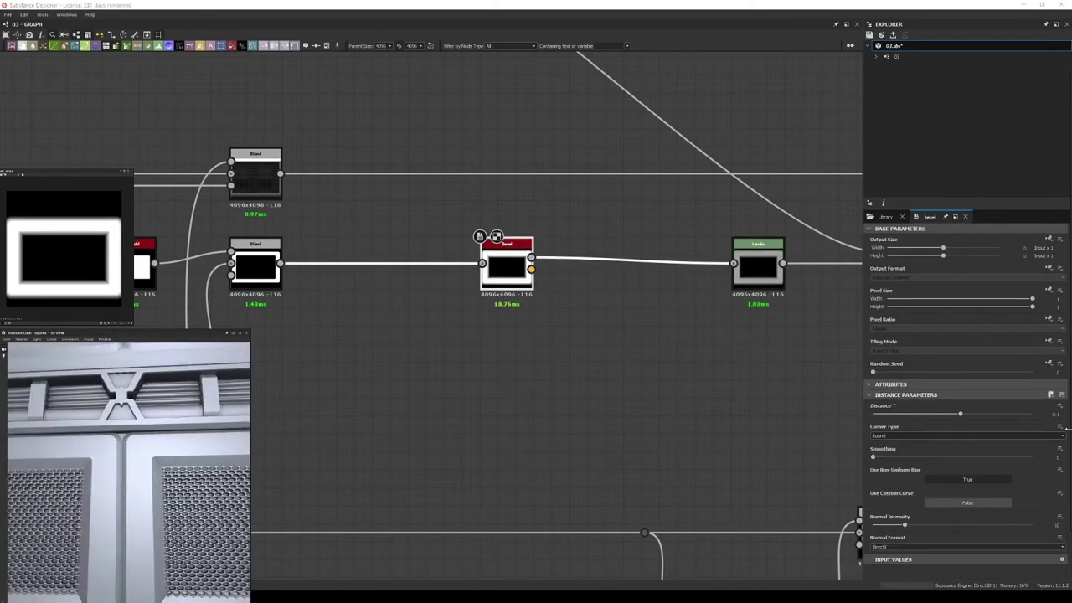
left_click_drag(442, 364, 367, 372)
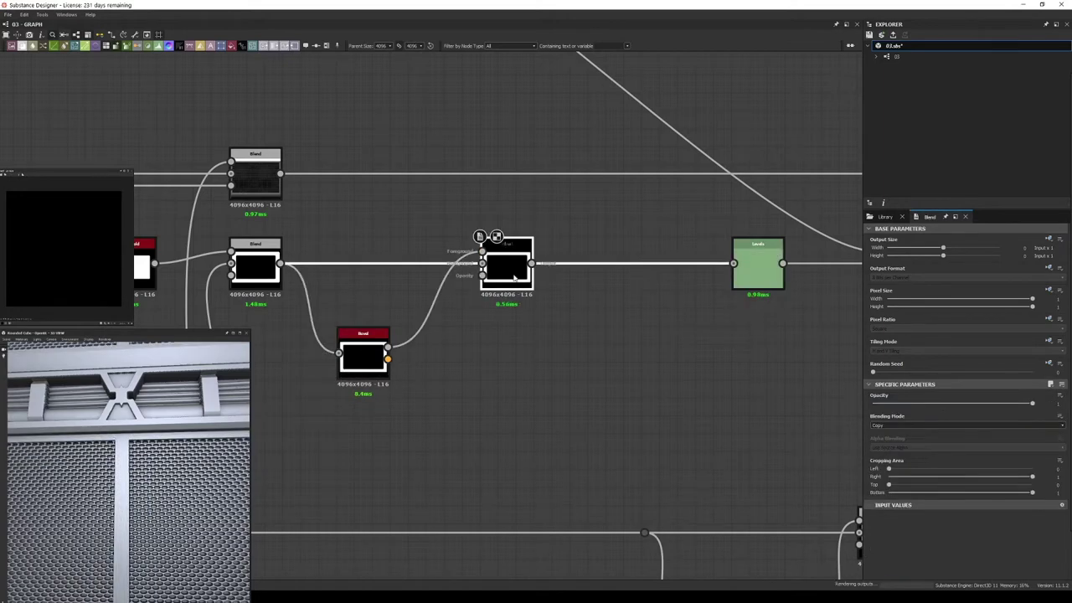
- Add a Blur and a Threshold off the Blend output and feed them into the Bevel
scroll(127, 526, "up", 2)
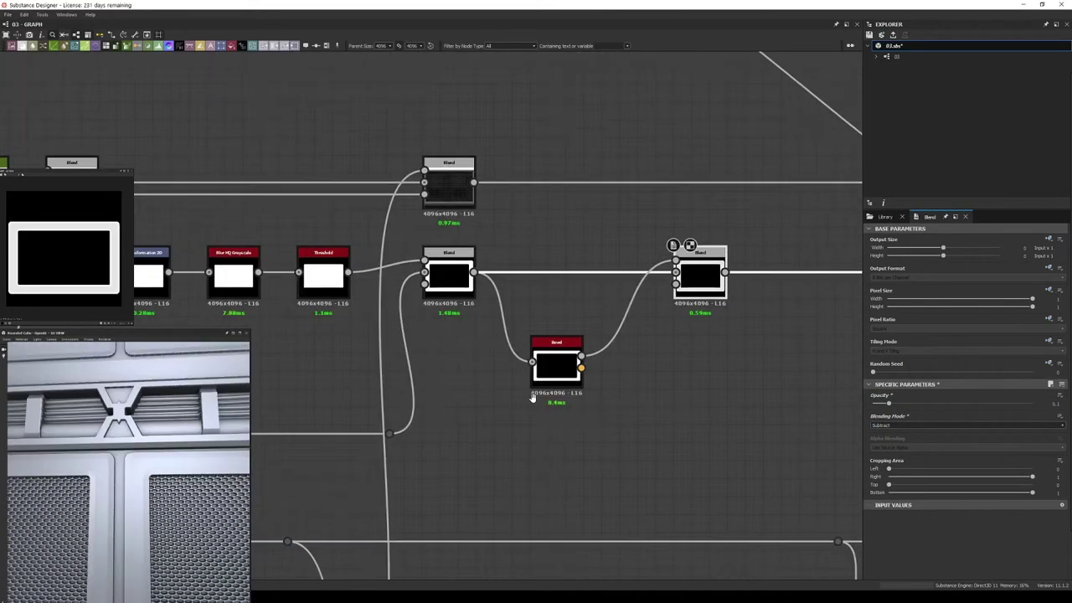
middle_click_drag(339, 391, 485, 388)
left_click_drag(426, 260, 362, 424)
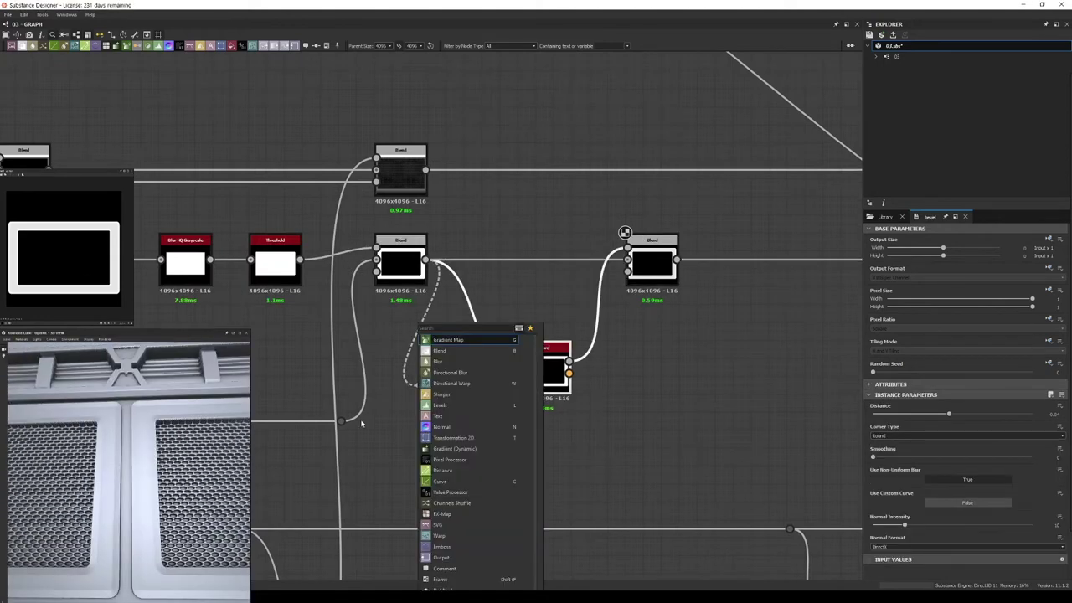
key("Up")
key("Return")
left_click_drag(462, 386, 482, 414)
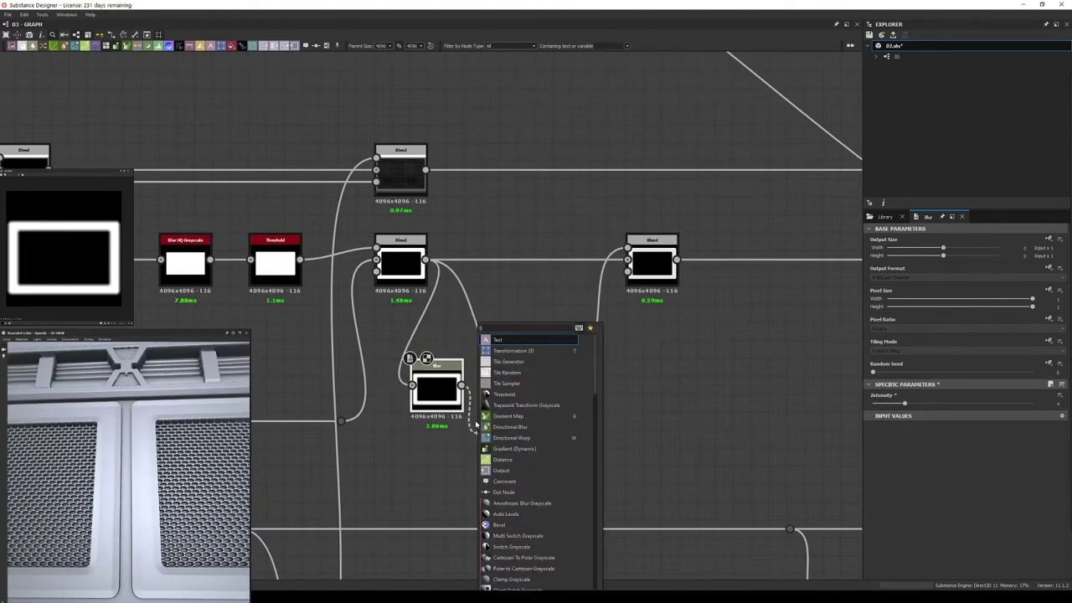
type("thre")
key("Return")
left_click(580, 369)
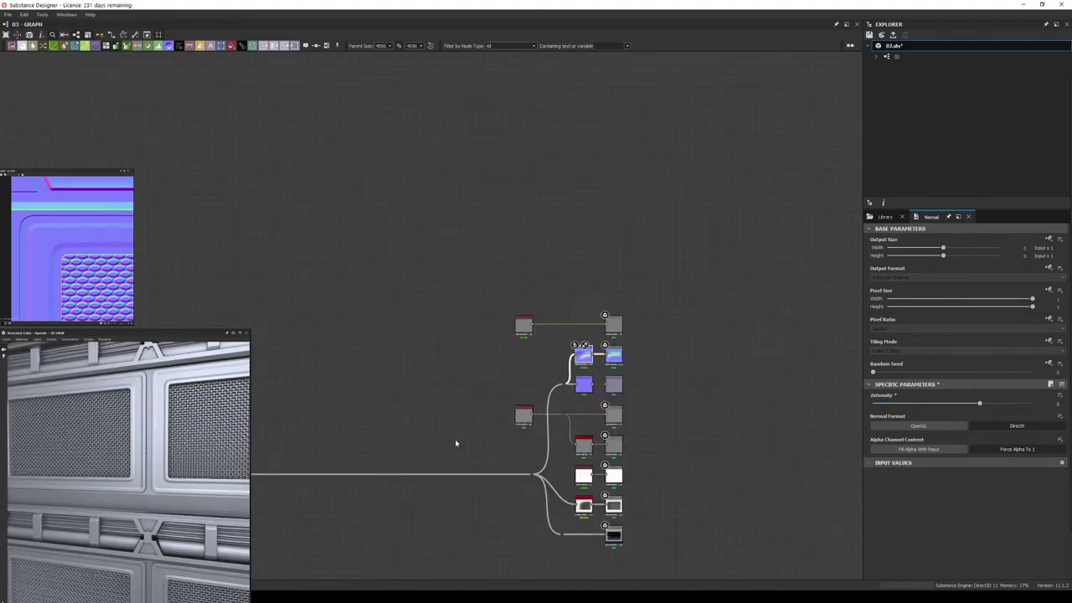
- Inspect the Threshold settings and locate the Blend, Levels and grille pattern nodes
scroll(490, 426, "up", 3)
scroll(384, 280, "up", 3)
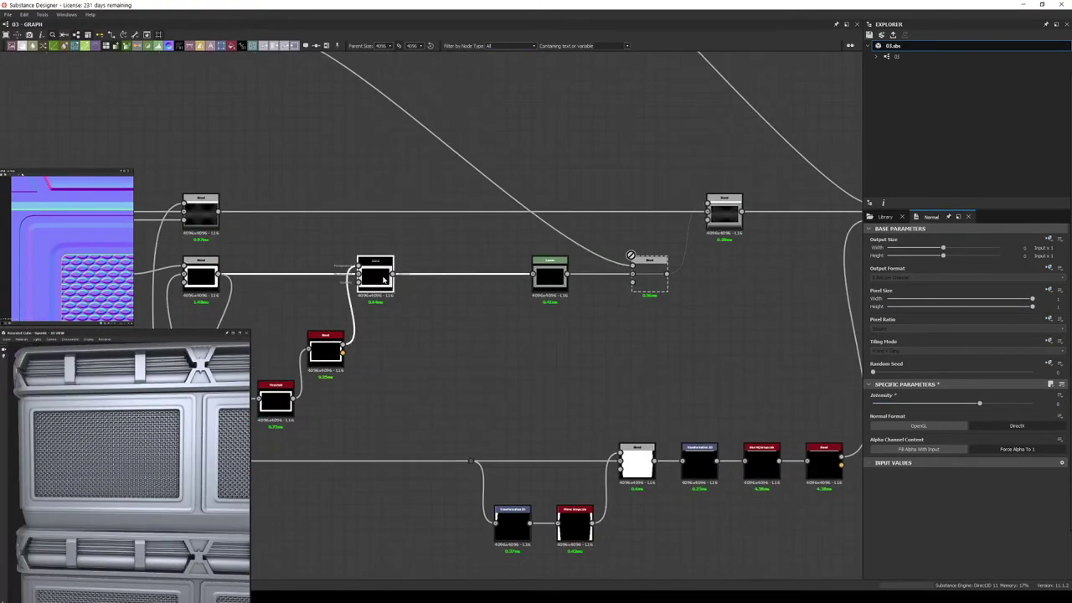
left_click(350, 352)
scroll(350, 352, "up", 5)
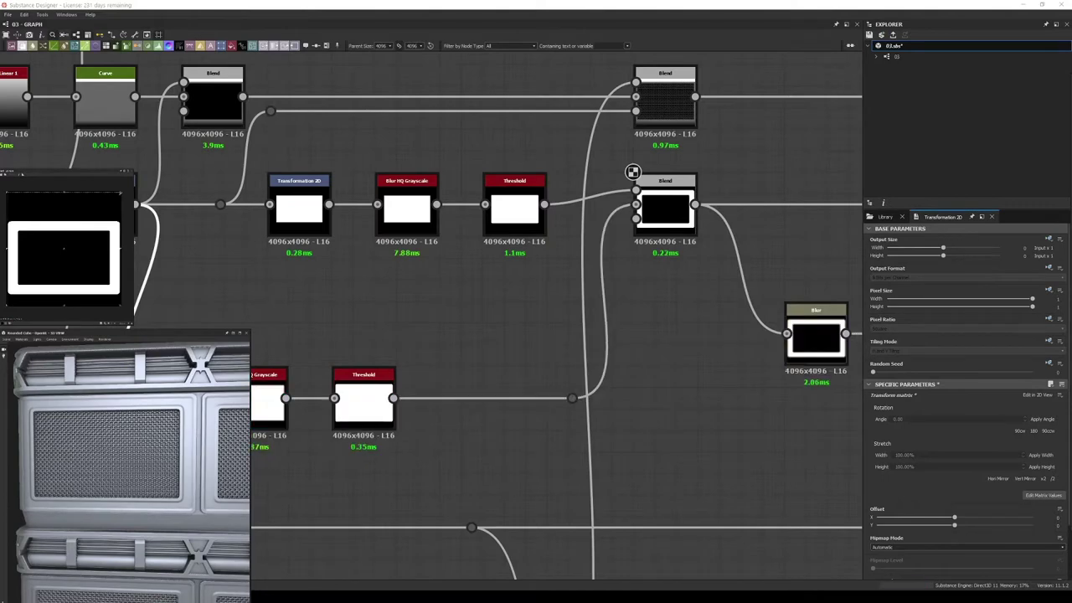
middle_click_drag(471, 271, 518, 330)
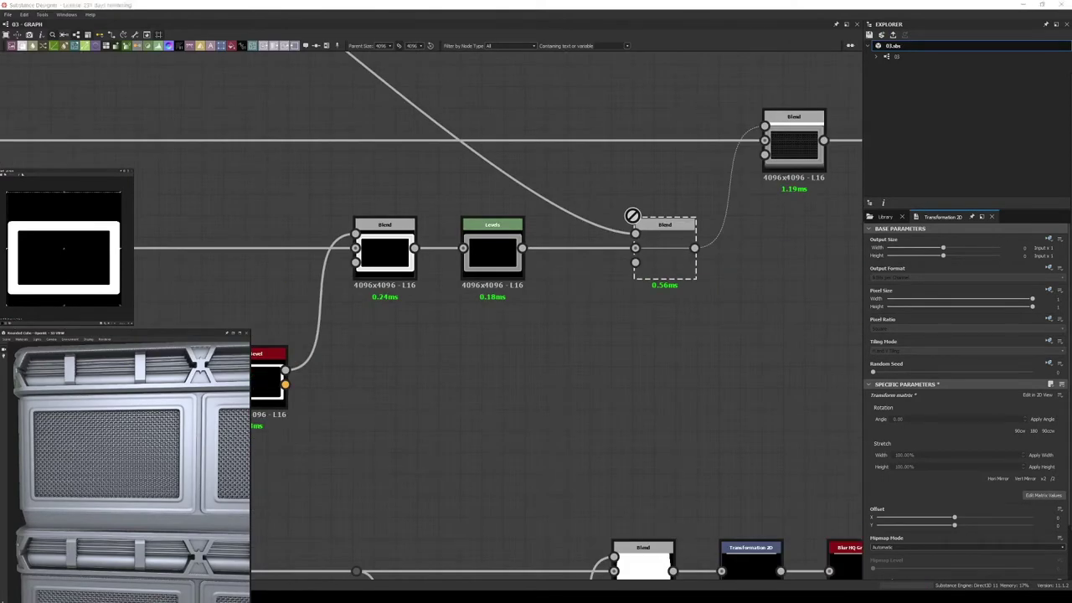
scroll(503, 293, "down", 2)
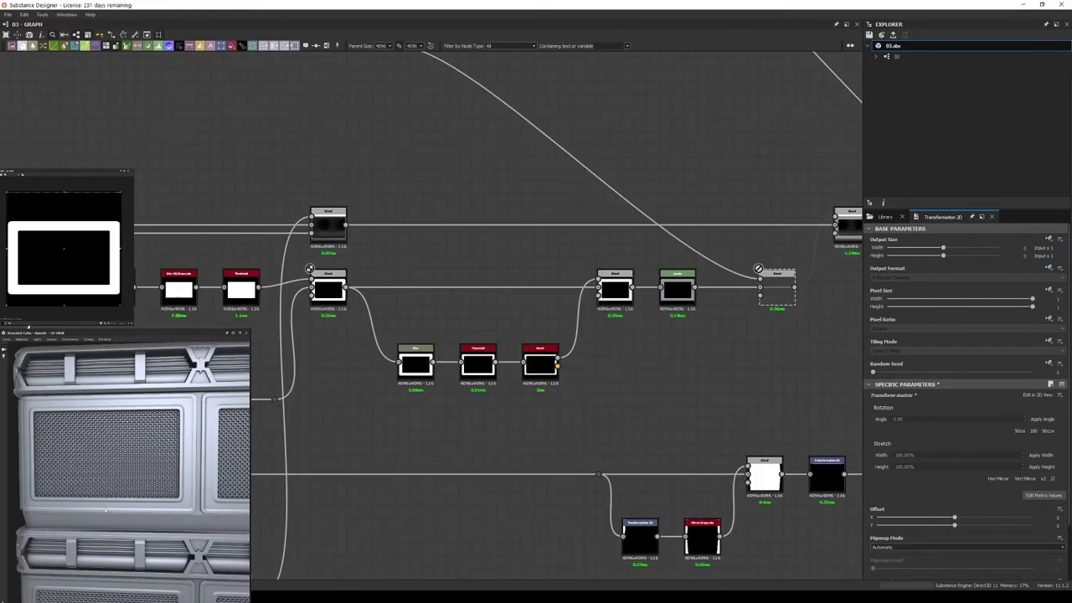
scroll(670, 299, "down", 3)
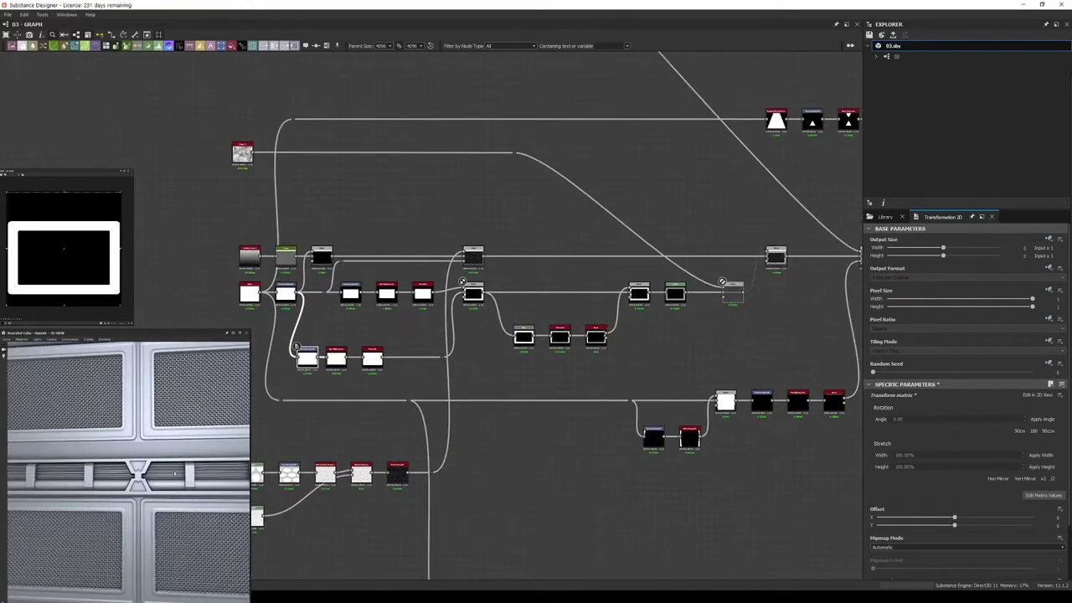
scroll(461, 293, "up", 2)
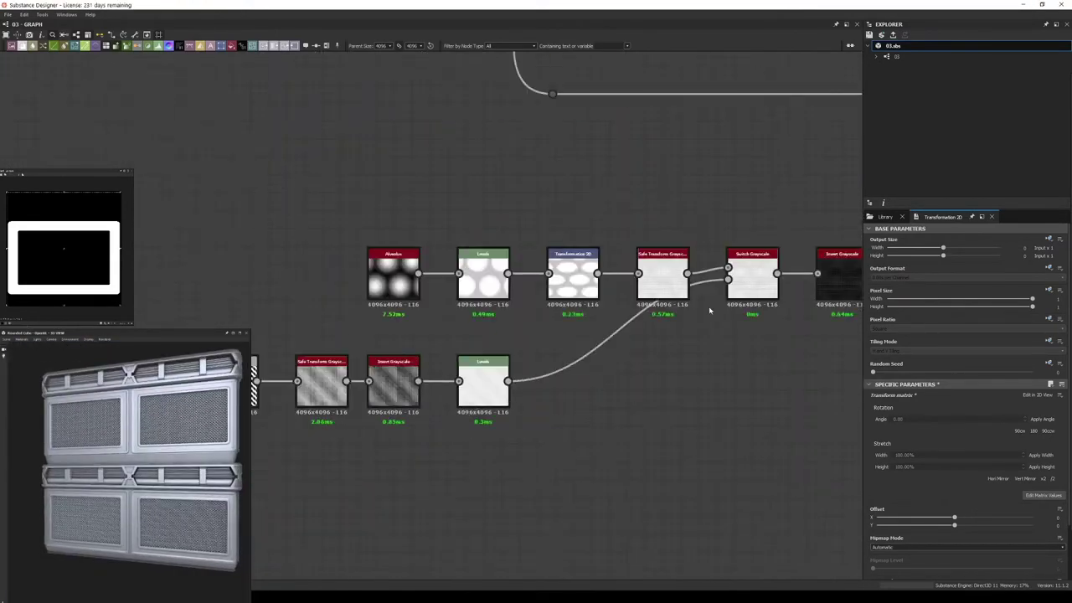
middle_click_drag(418, 252, 418, 341)
scroll(452, 352, "up", 2)
scroll(452, 352, "down", 1)
scroll(360, 532, "down", 3)
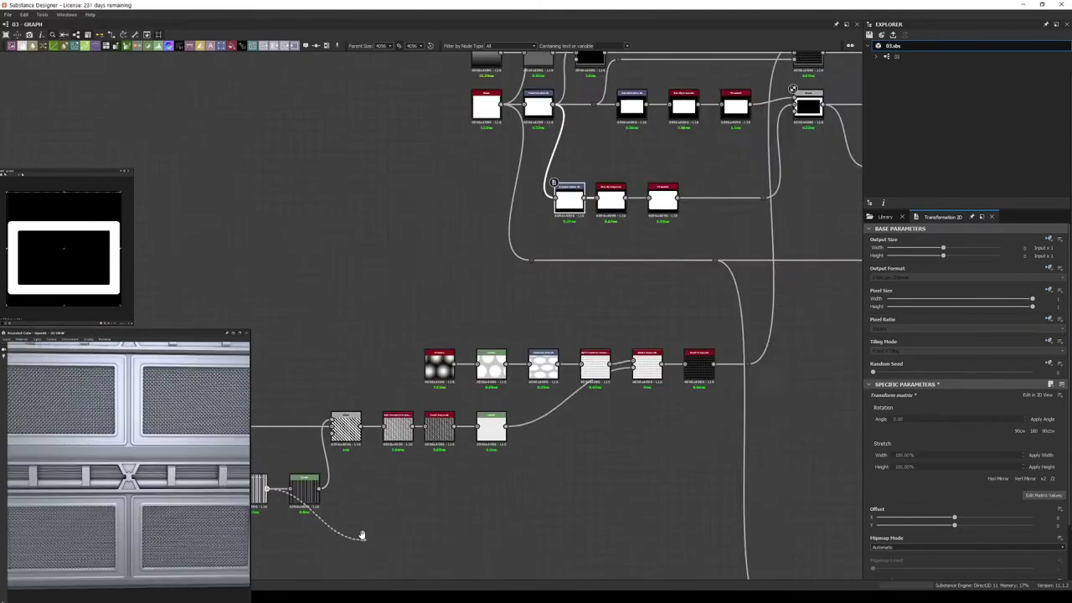
scroll(630, 363, "up", 3)
scroll(344, 217, "up", 2)
- Feed the striped pattern into the grille Blend and apply its blending mode
middle_click_drag(344, 217, 204, 143)
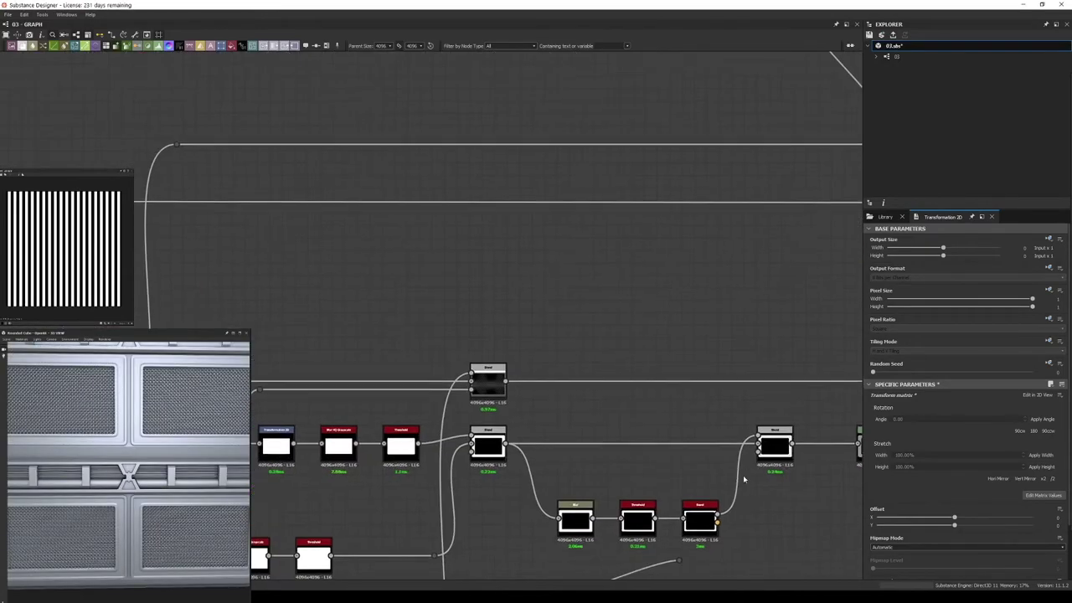
middle_click_drag(503, 335, 600, 398)
middle_click_drag(399, 391, 352, 384)
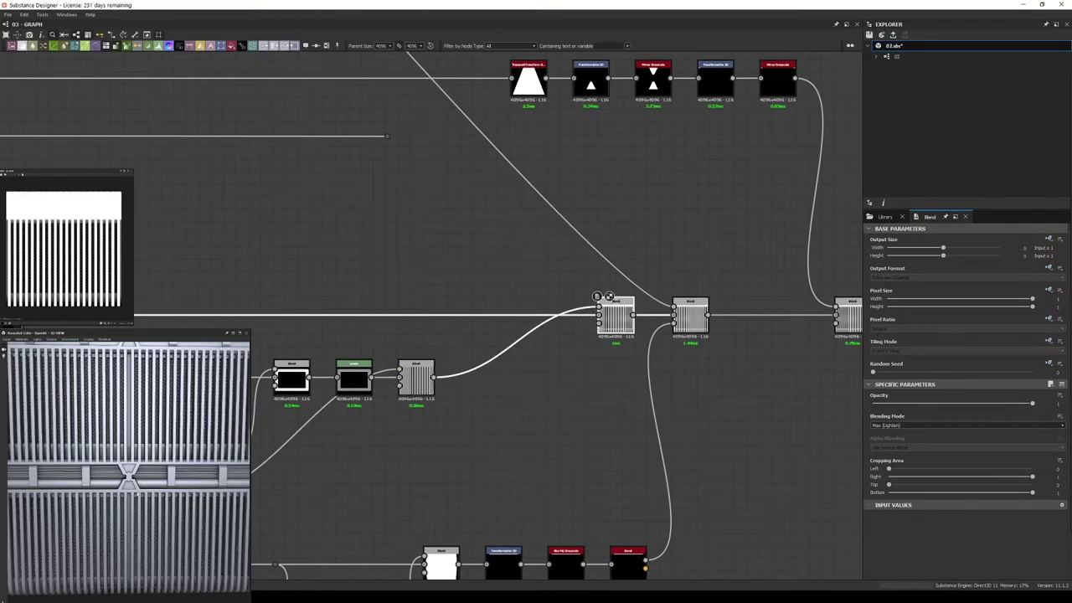
left_click_drag(126, 470, 147, 507)
scroll(148, 507, "up", 5)
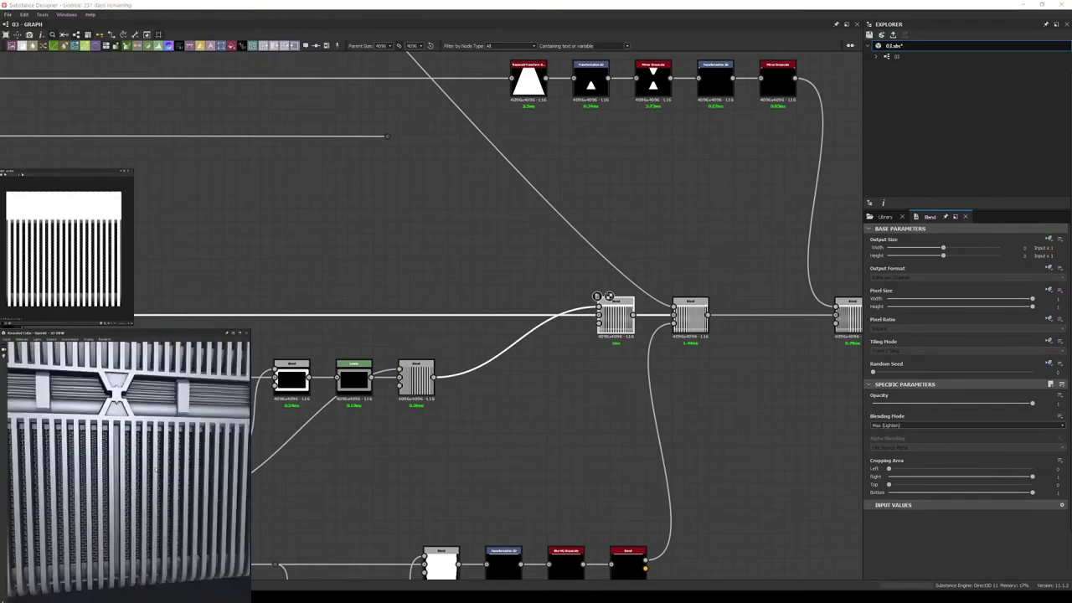
scroll(890, 424, "up", 5)
left_click(893, 464)
middle_click_drag(337, 484, 500, 402)
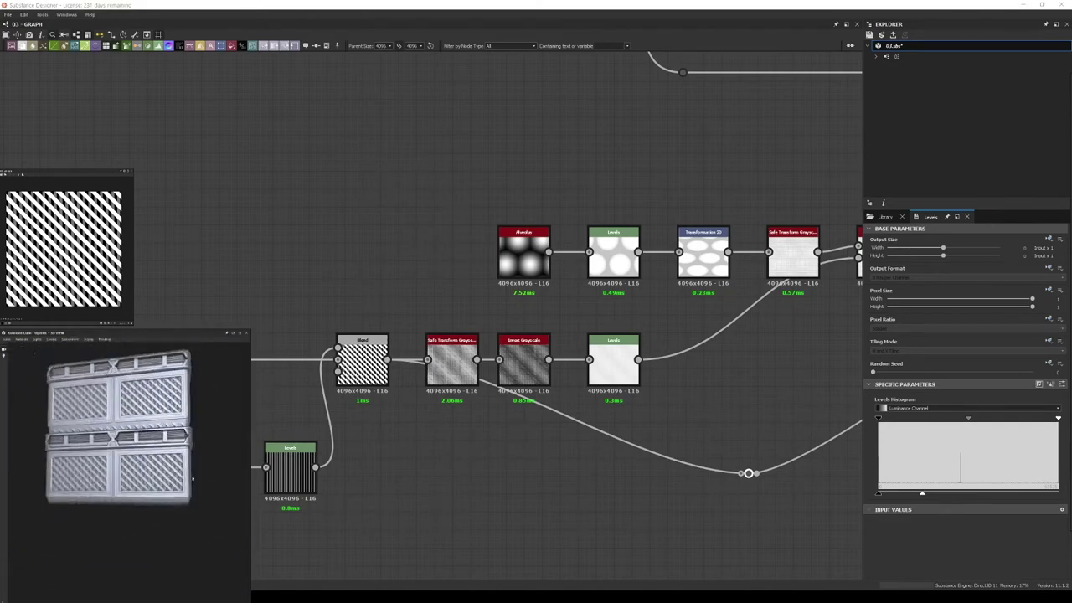
- Rotate the stripes with a Transformation 2D wired into the Blend, after inspecting the diagonal grilles
left_click_drag(216, 477, 153, 471, "alt")
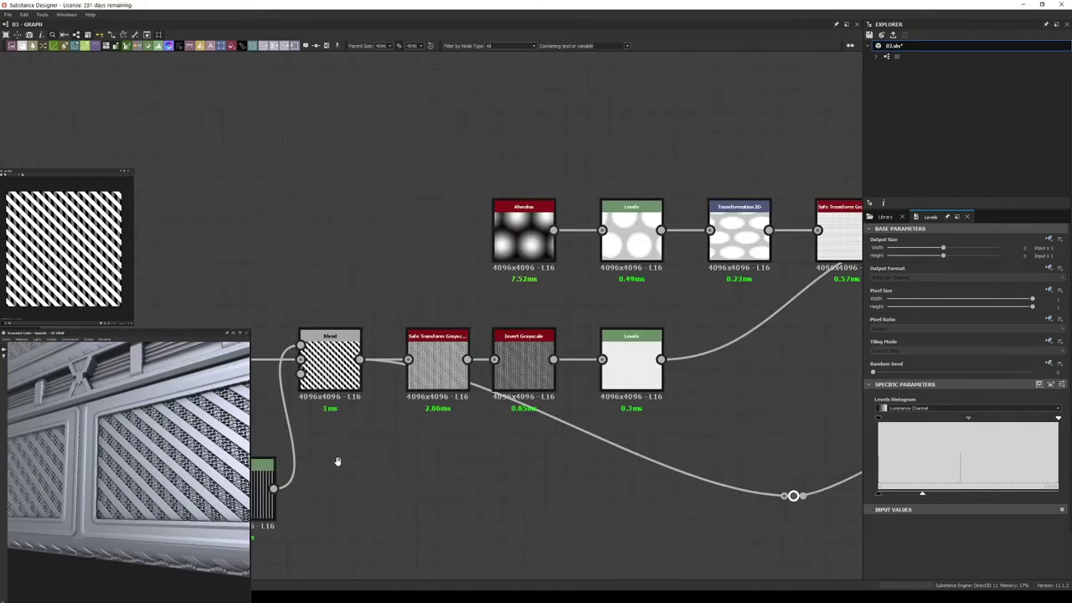
scroll(504, 396, "up", 2)
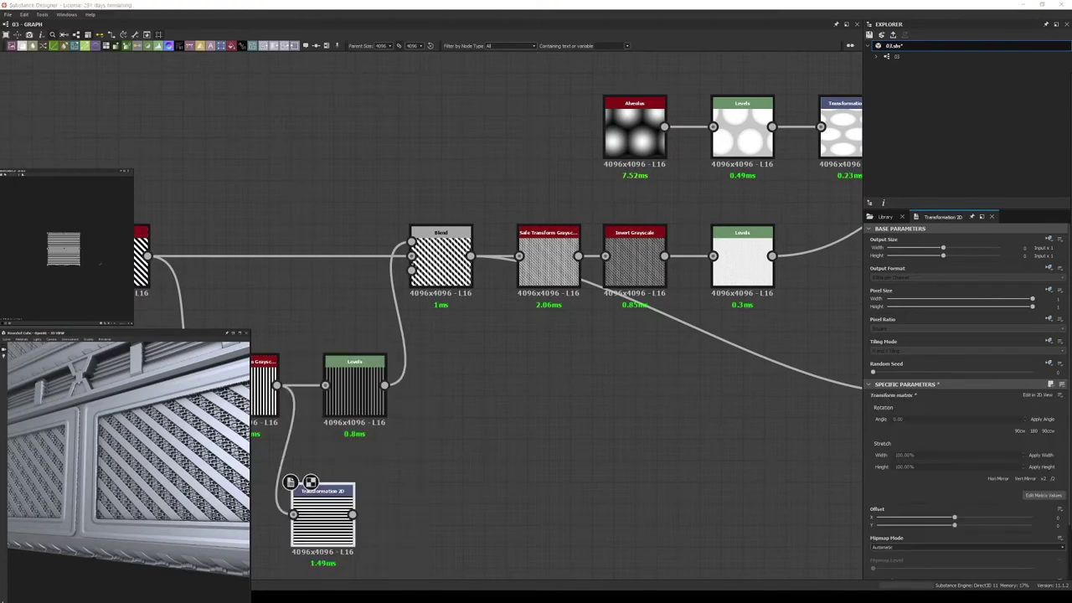
left_click_drag(293, 514, 510, 511)
middle_click_drag(514, 503, 271, 456)
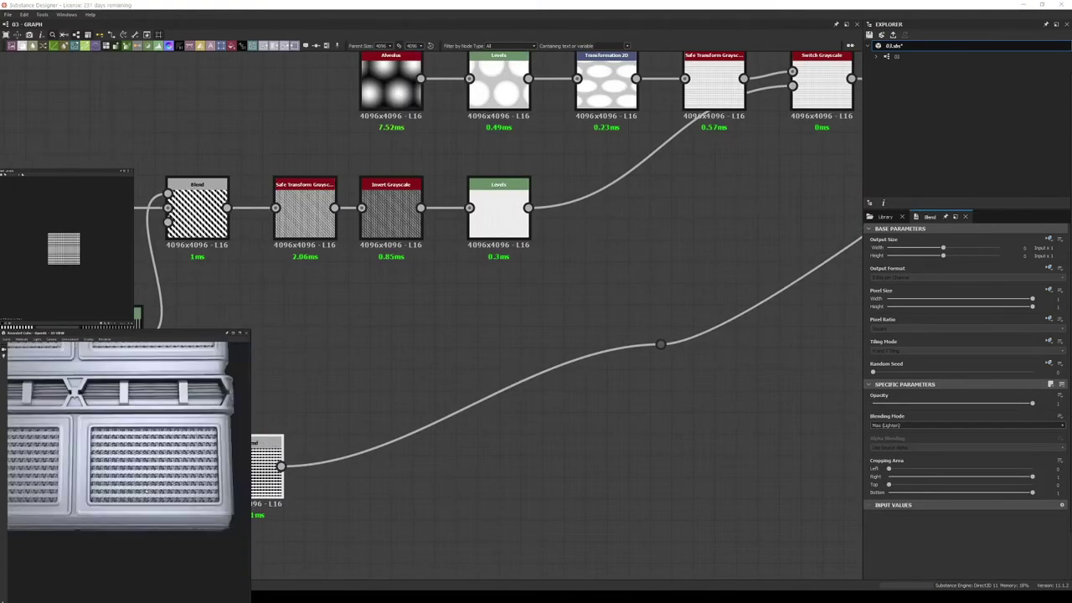
key("f")
- Preview the Transformation 2D output, check the Stripes and Levels settings, and reconnect it toward Levels
double_click(342, 448)
left_click(199, 269)
scroll(294, 429, "up", 3)
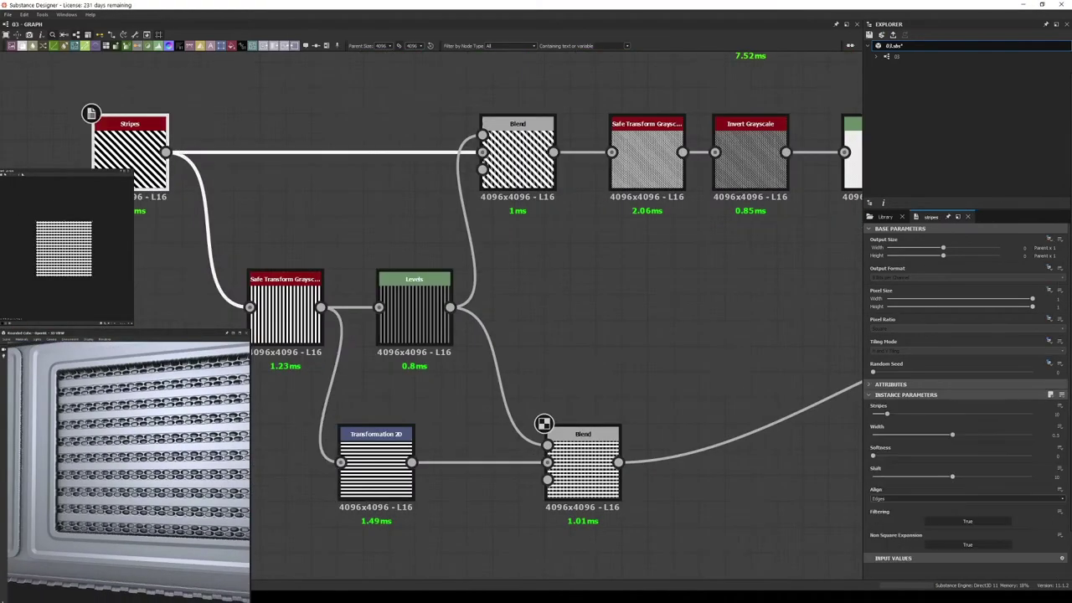
scroll(394, 462, "down", 4)
left_click(333, 282)
scroll(536, 320, "up", 3)
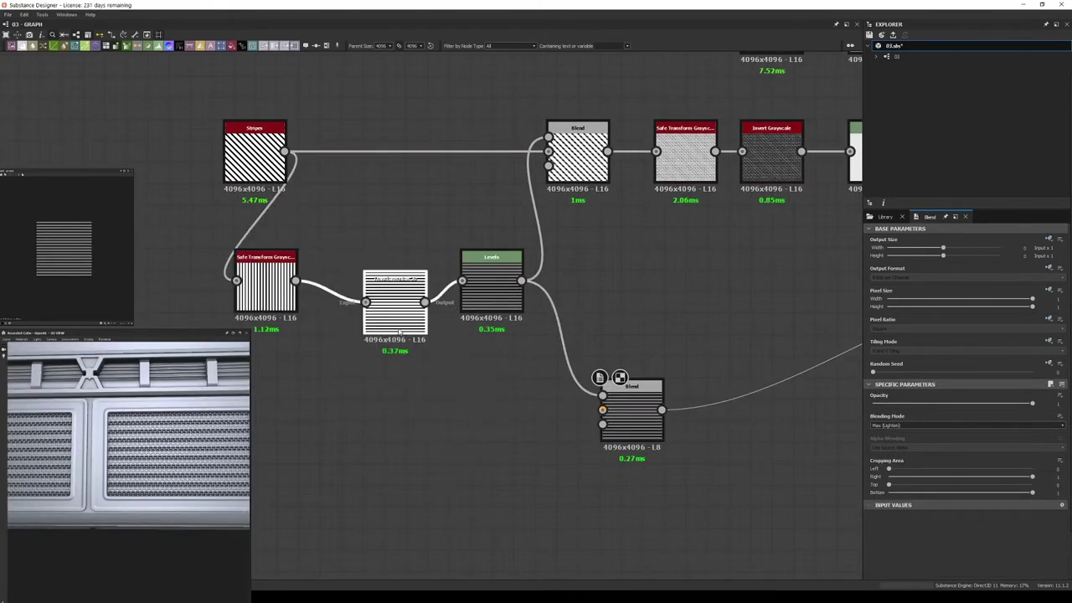
left_click(400, 331)
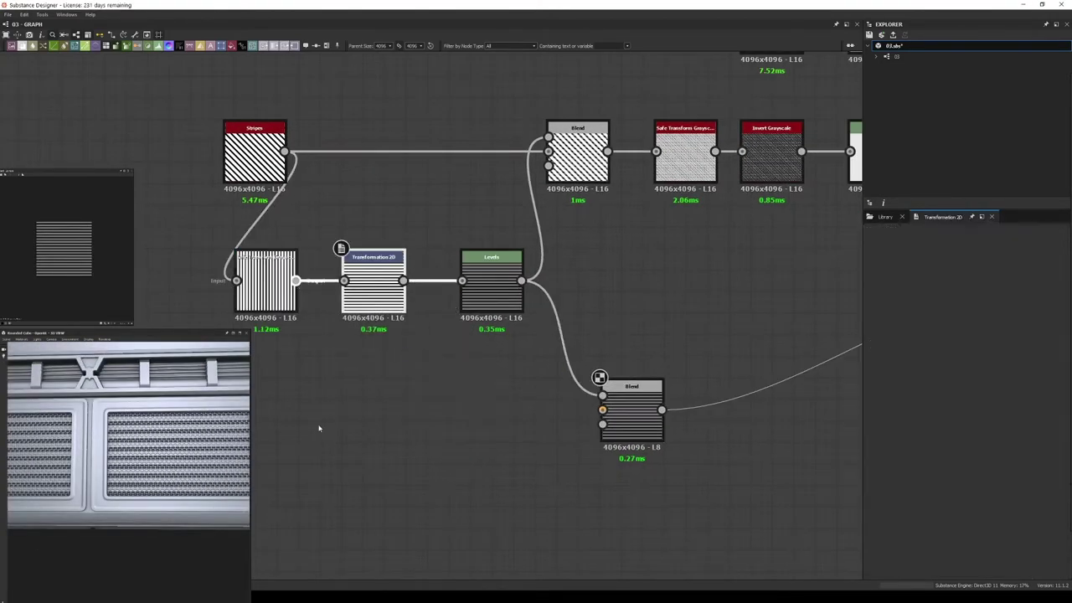
scroll(319, 426, "down", 5)
scroll(574, 422, "up", 5)
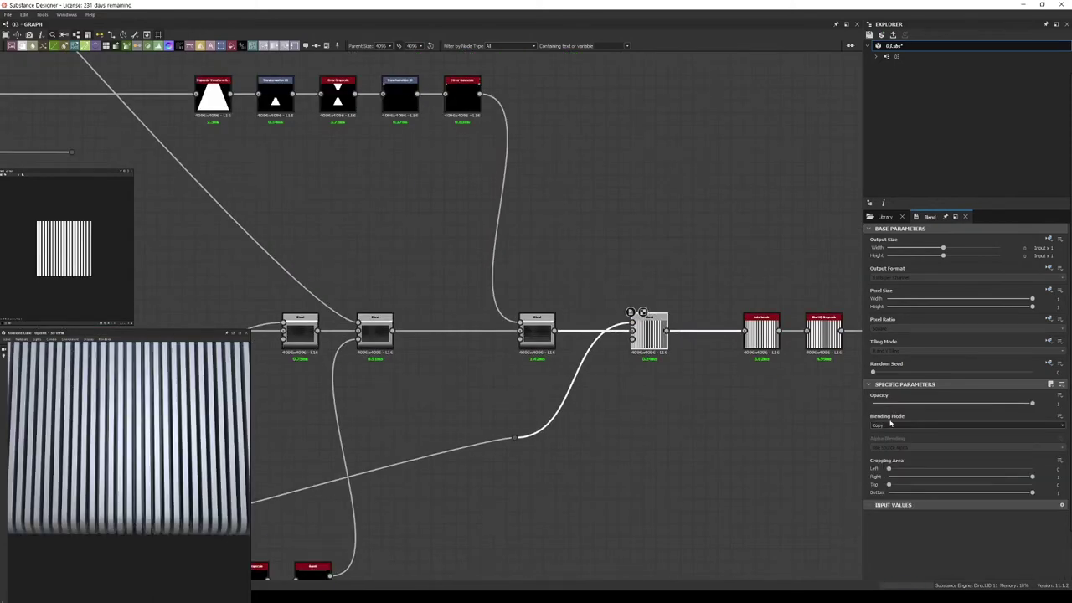
- Restrict the ribs to a narrow horizontal band with Cropping Area Top at 0.91
scroll(891, 425, "down", 5)
left_click_drag(953, 491, 1020, 489)
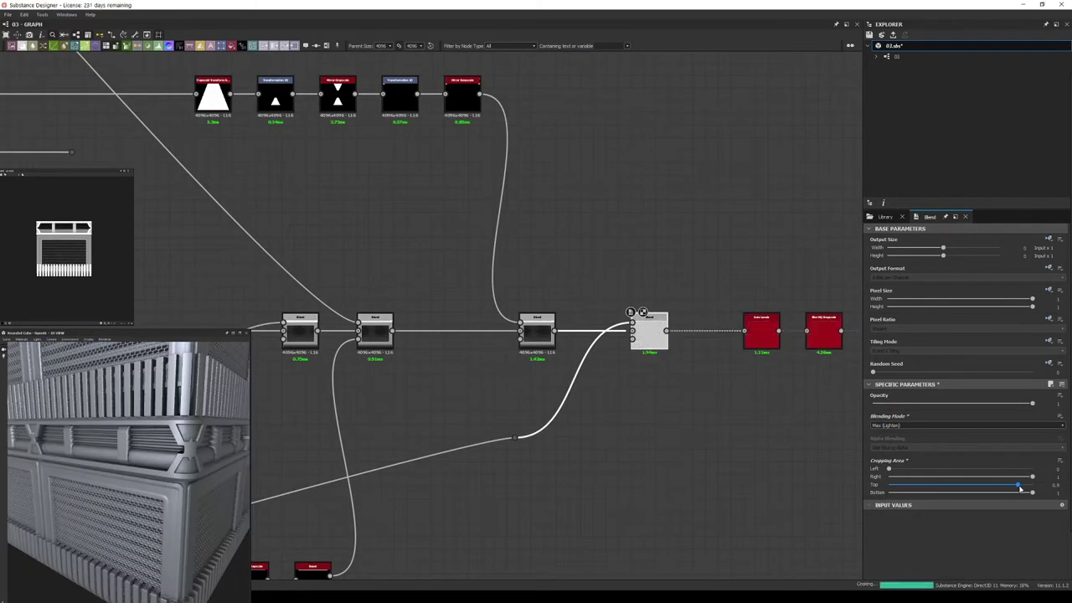
key("ctrl+l")
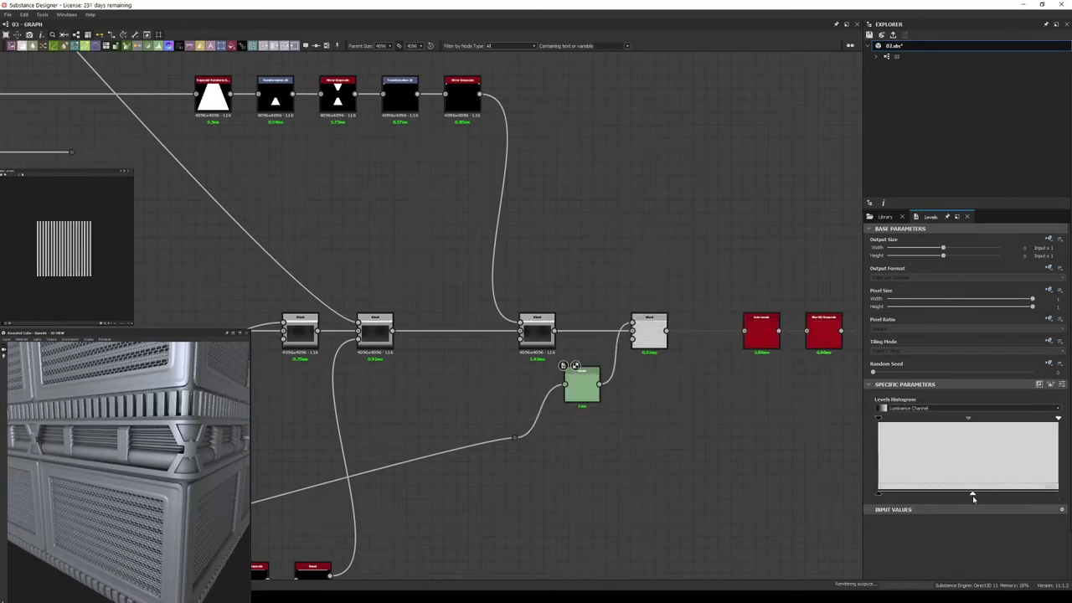
key("ctrl+z")
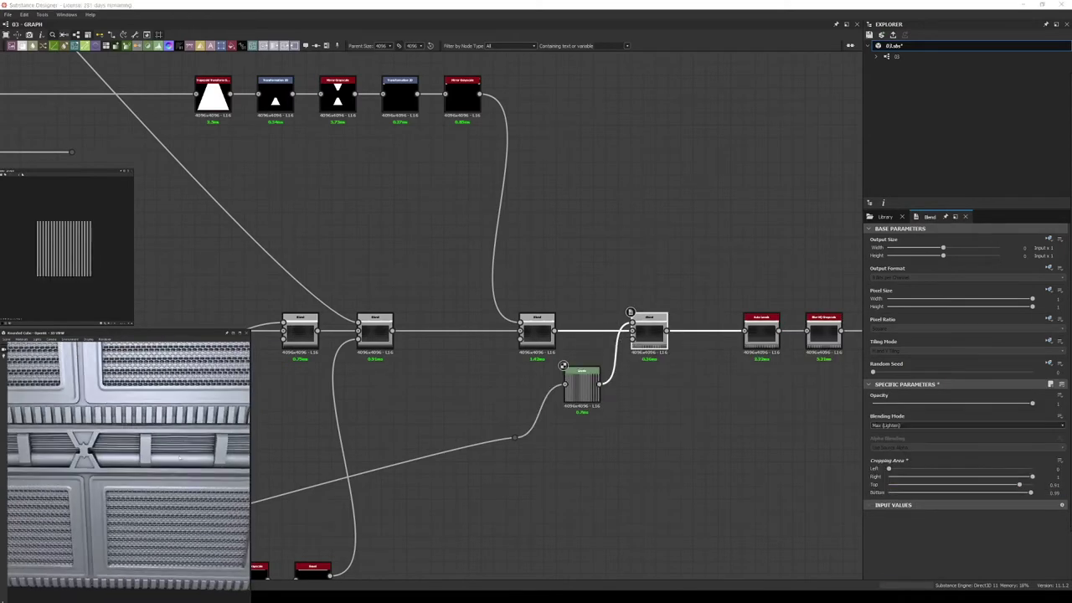
- Rebalance the histogram range of the Levels node in another chain
left_click_drag(126, 469, 192, 469)
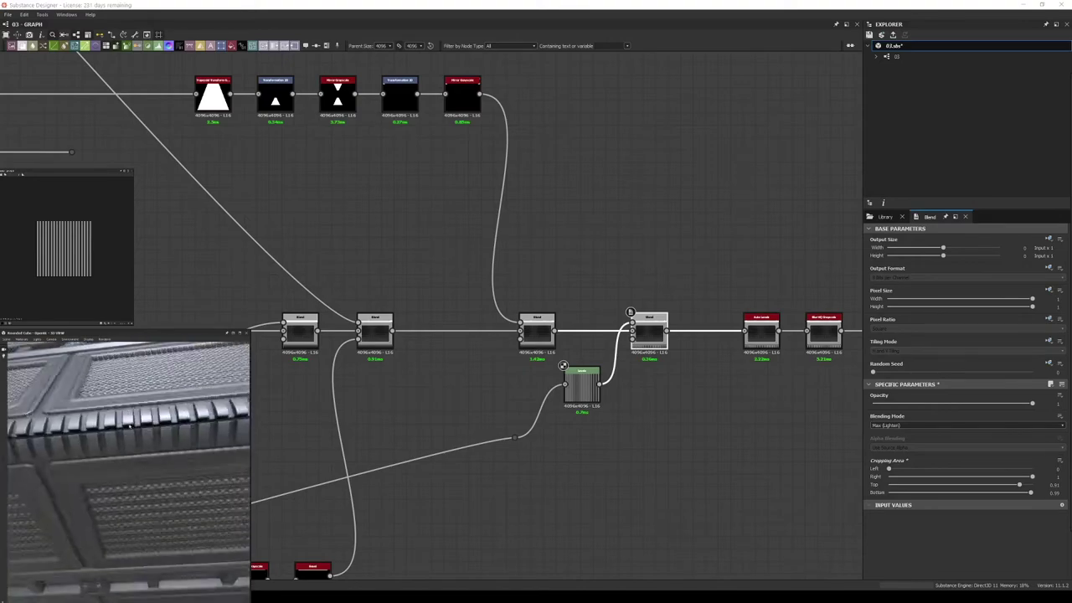
middle_click_drag(502, 377, 695, 371)
scroll(381, 372, "down", 2)
middle_click_drag(382, 371, 650, 496)
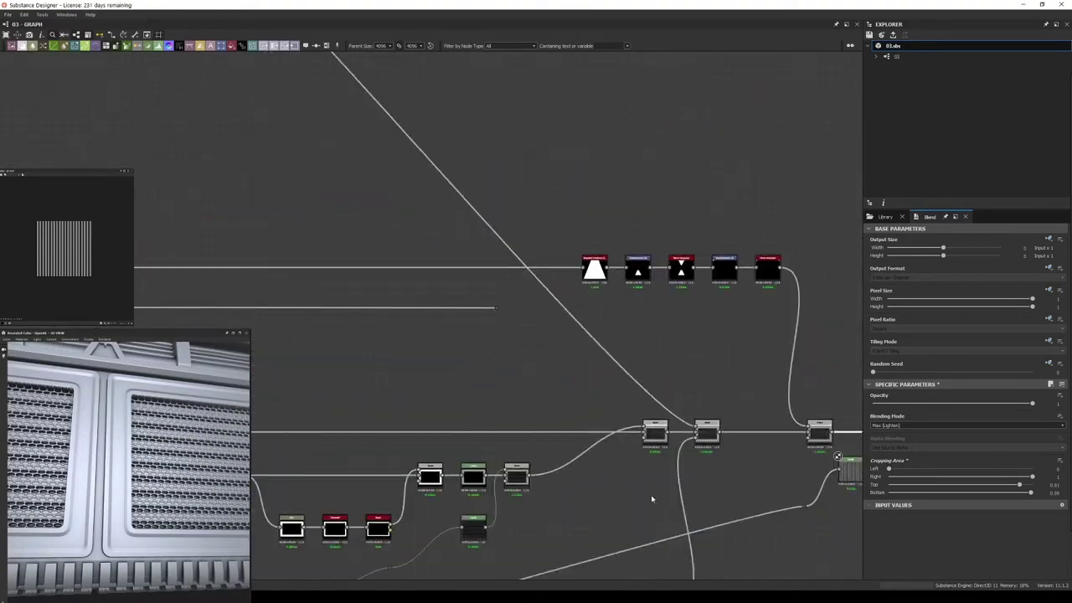
scroll(650, 496, "up", 5)
scroll(665, 417, "down", 5)
scroll(341, 385, "up", 4)
left_click(341, 386)
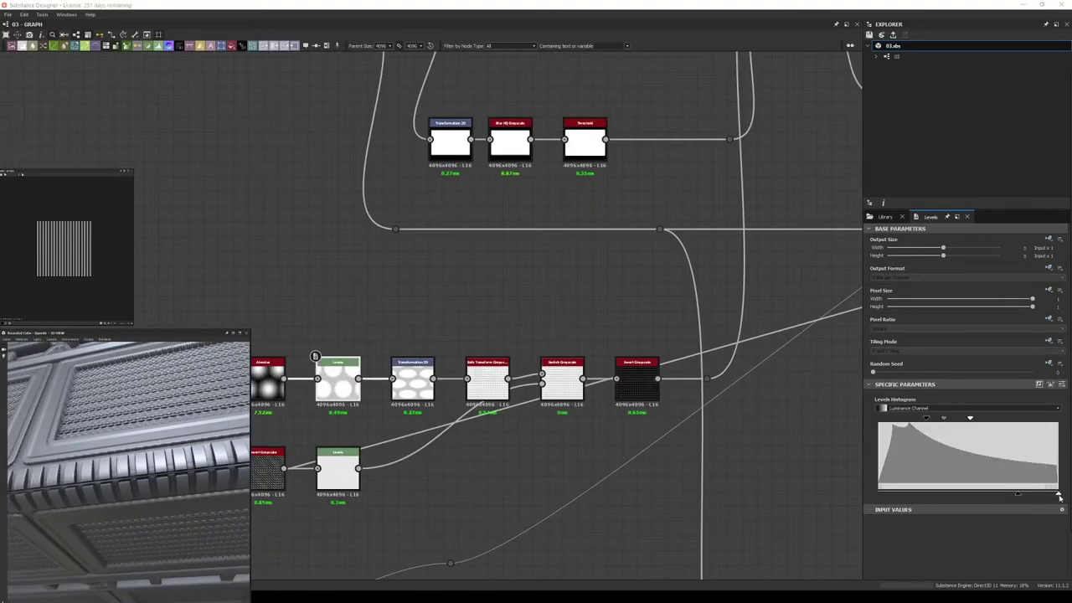
left_click_drag(1019, 495, 987, 499)
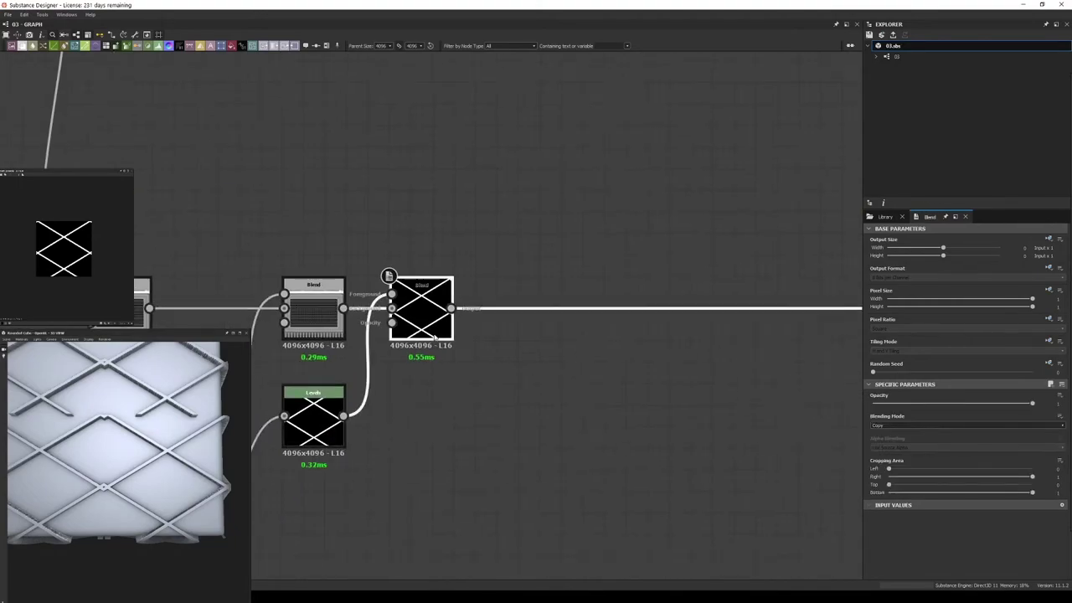
- Set the blend to Max (Lighten) and add a Histogram Select node branching from the Blur output
left_click(924, 458)
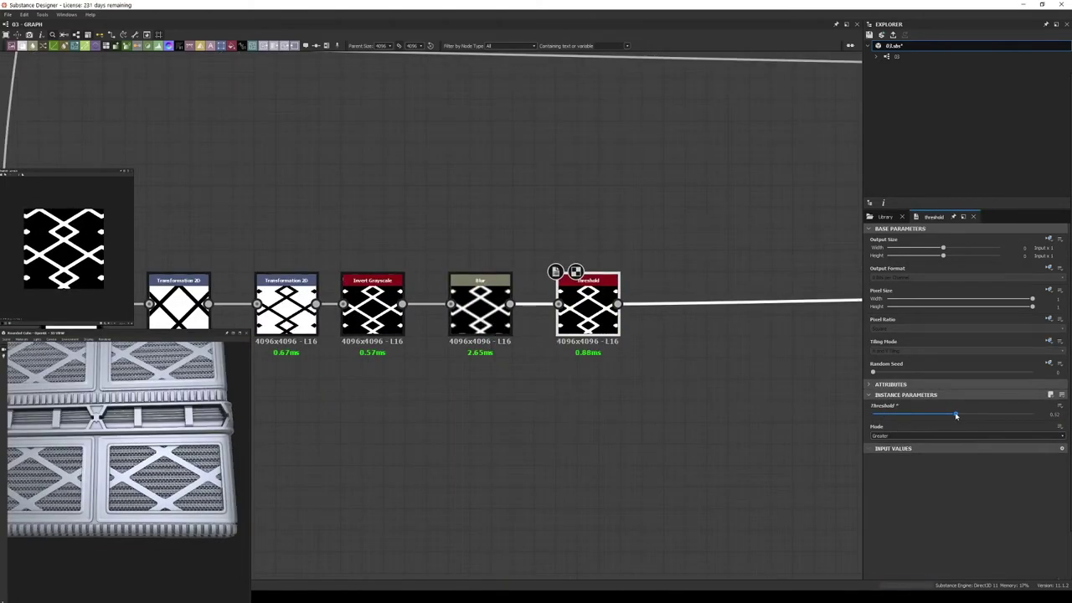
left_click_drag(510, 303, 527, 192)
left_click(556, 211)
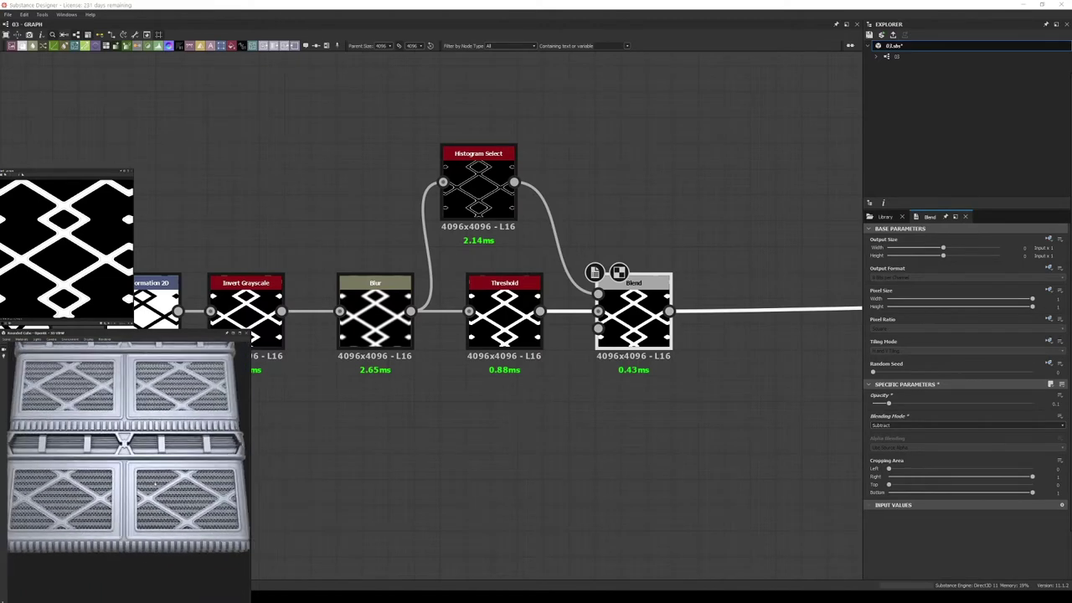
scroll(355, 471, "down", 5)
mouse_move(355, 471)
middle_mouse_down()
mouse_move(390, 388)
mouse_move(520, 468)
mouse_move(498, 584)
middle_mouse_up()
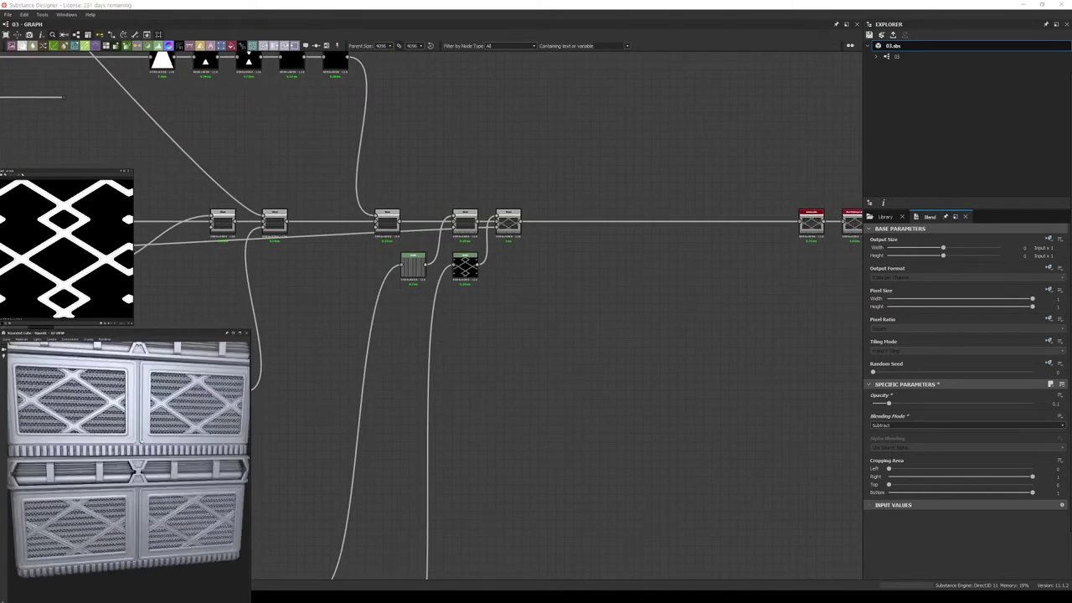
middle_click_drag(190, 310, 338, 358)
scroll(337, 358, "down", 1)
- Insert a Threshold node between the two Transformation 2D nodes
scroll(338, 357, "down", 2)
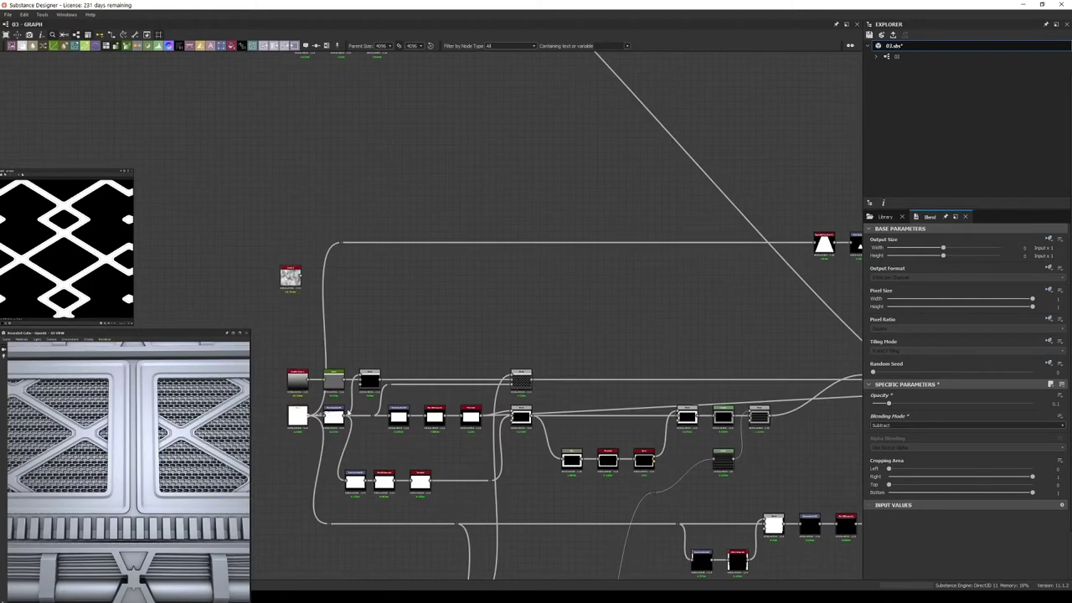
left_click_drag(825, 243, 780, 110)
scroll(599, 157, "up", 3)
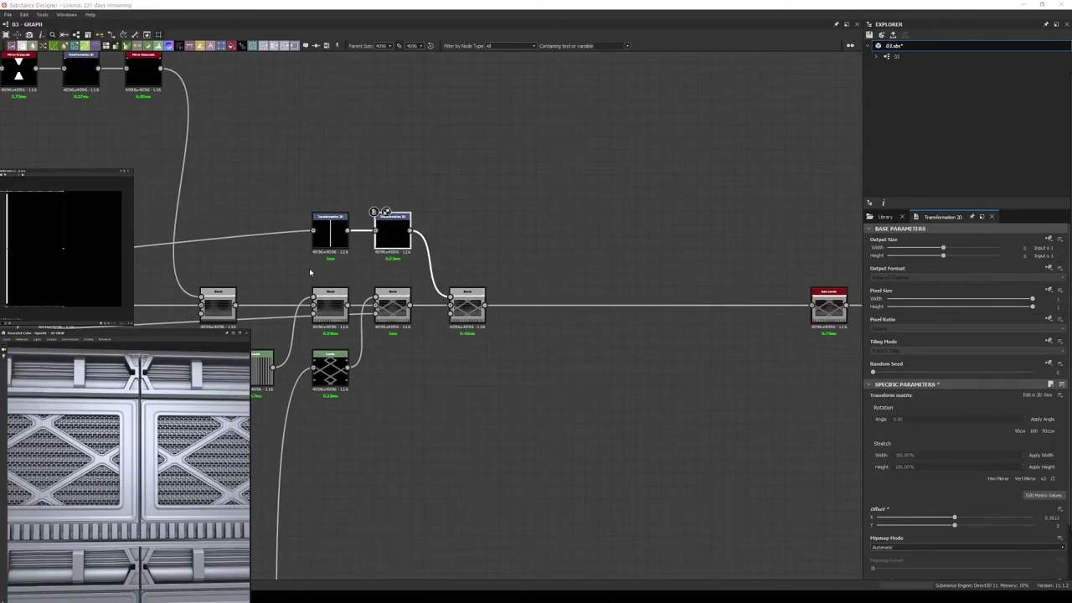
key("space")
left_click(459, 373)
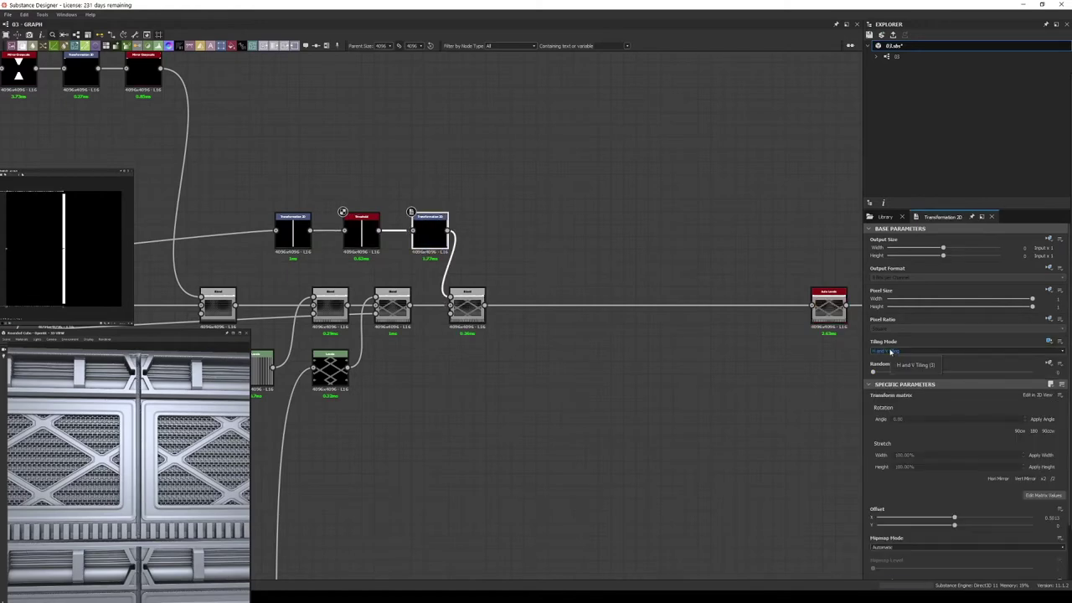
scroll(466, 249, "up", 2)
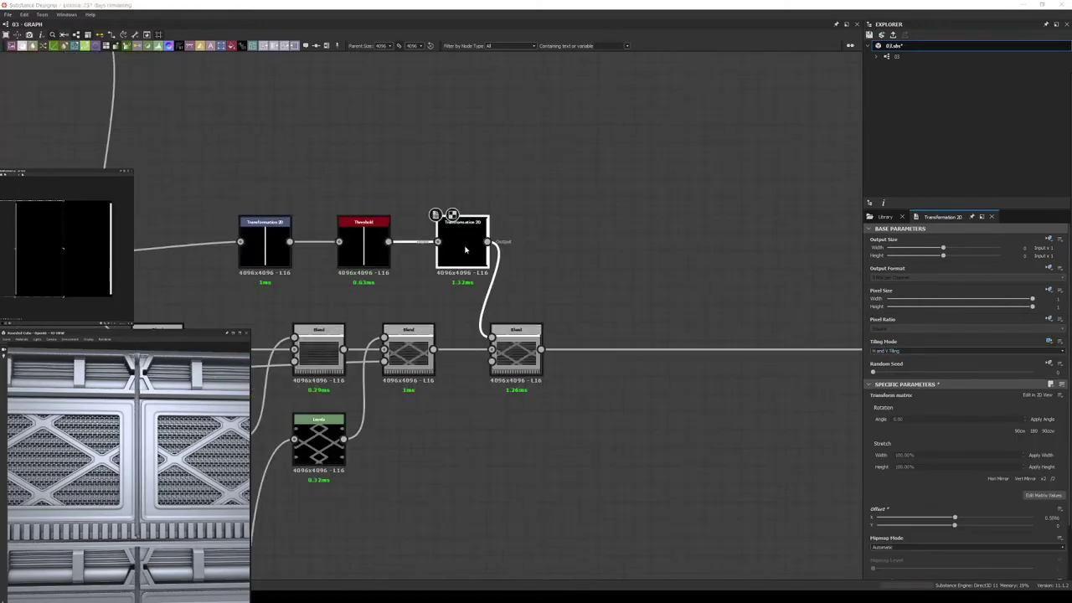
scroll(963, 419, "down", 2)
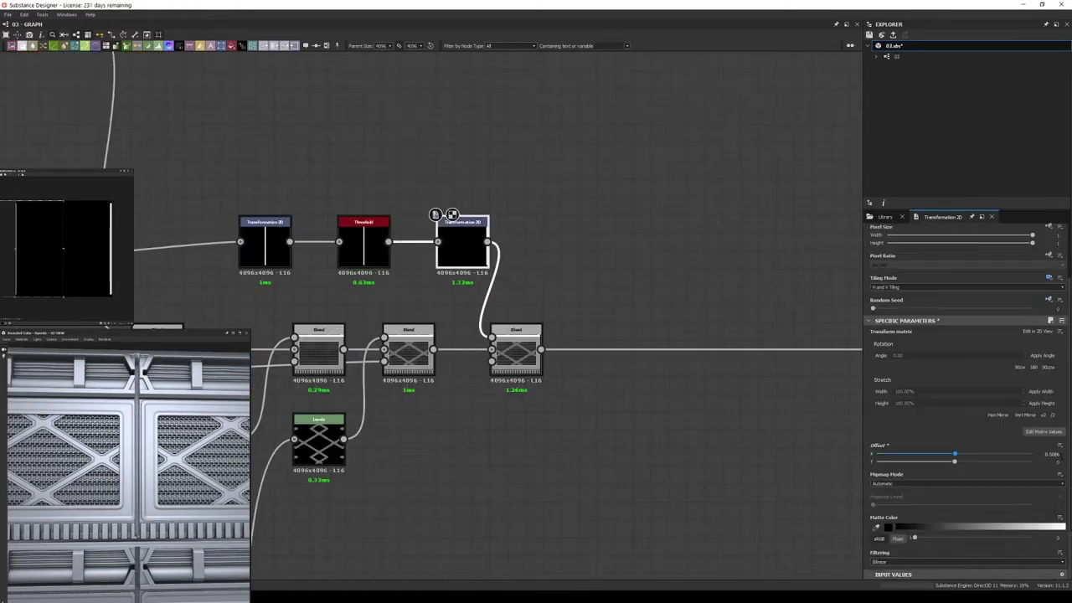
- Shift the first Transformation 2D's vertical offset to reposition the thin line
left_click(274, 254)
left_click_drag(50, 258, 55, 295)
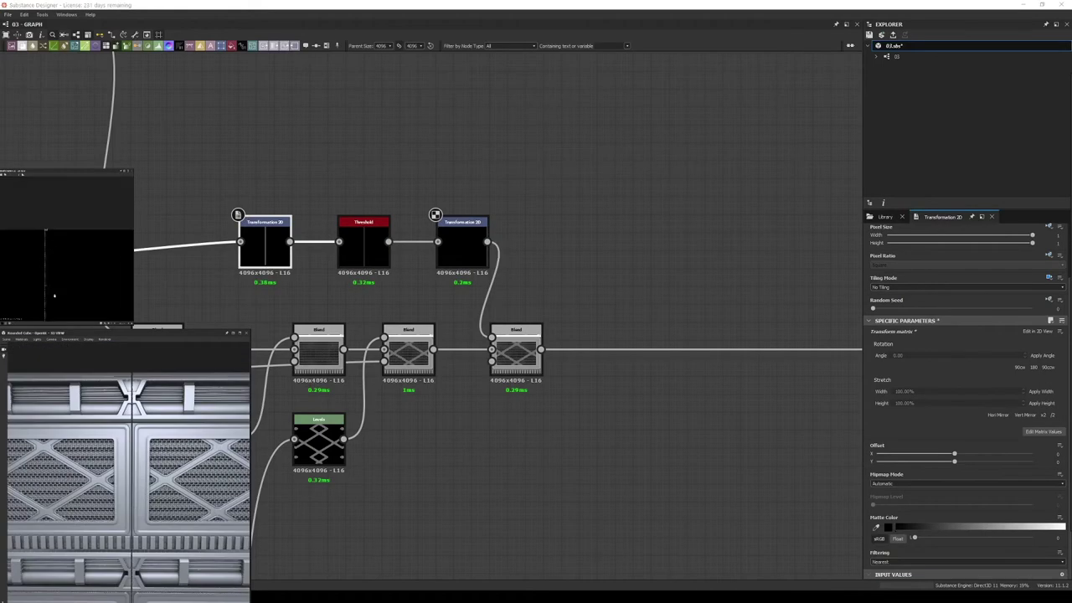
left_click_drag(36, 243, 49, 248)
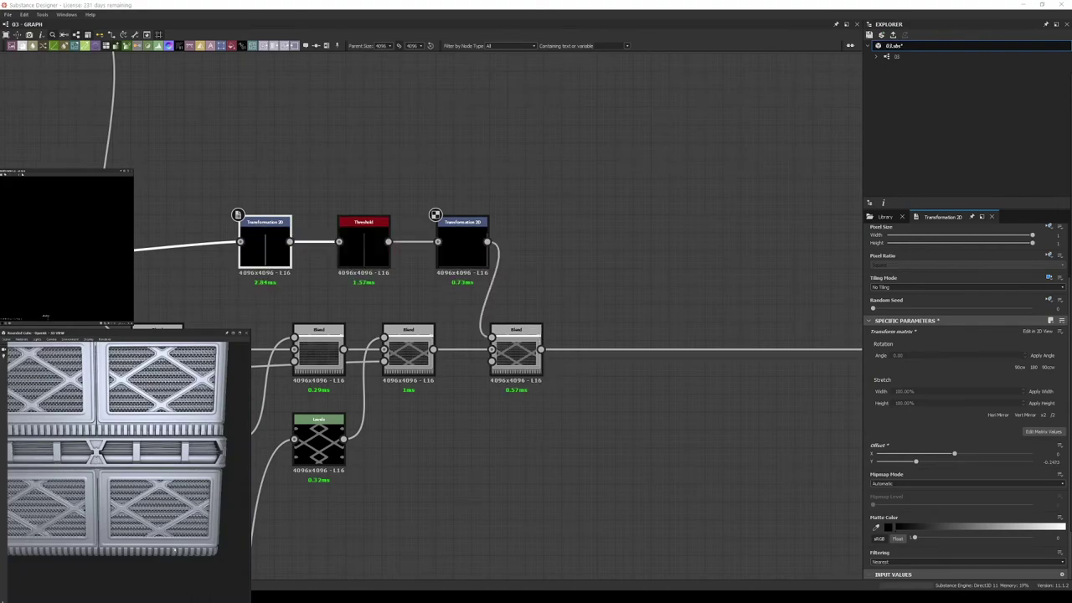
scroll(174, 551, "up", 3)
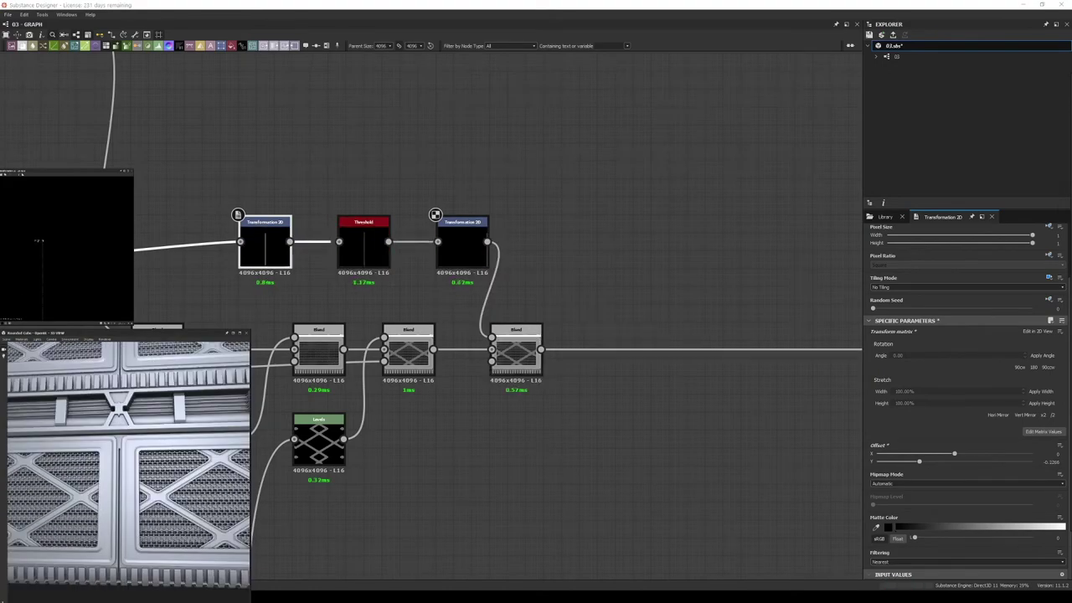
left_click_drag(36, 241, 39, 200)
scroll(126, 461, "down", 3)
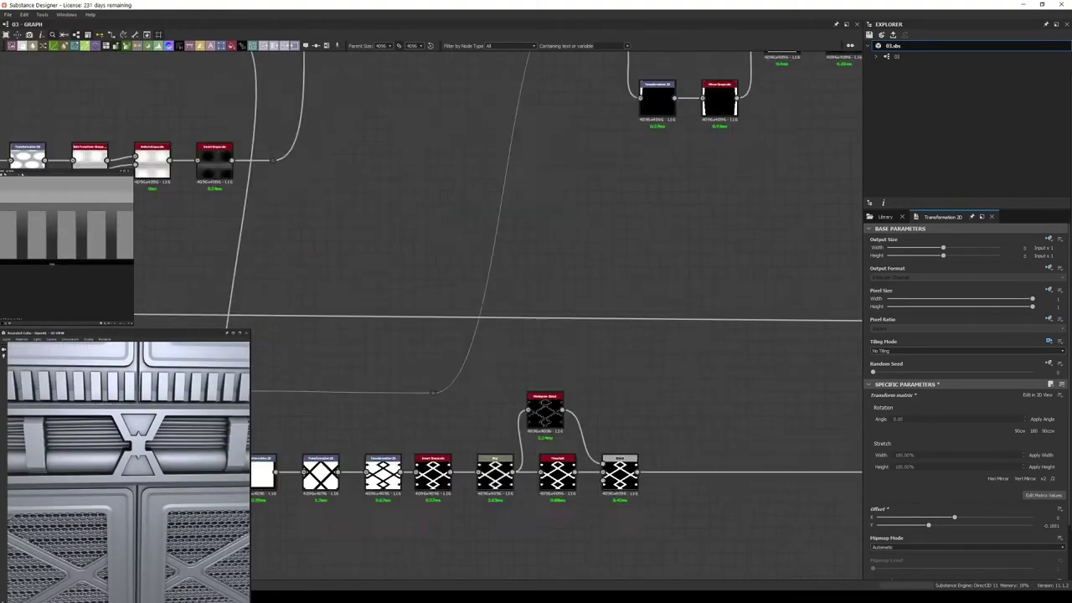
- Select the Stripes generator in the stripes chain and narrow its width to 0.5
scroll(539, 371, "down", 3)
scroll(383, 340, "up", 3)
scroll(385, 340, "down", 2)
mouse_move(385, 340)
middle_mouse_down()
mouse_move(580, 405)
mouse_move(572, 352)
middle_mouse_up()
scroll(422, 321, "up", 5)
left_click(422, 321)
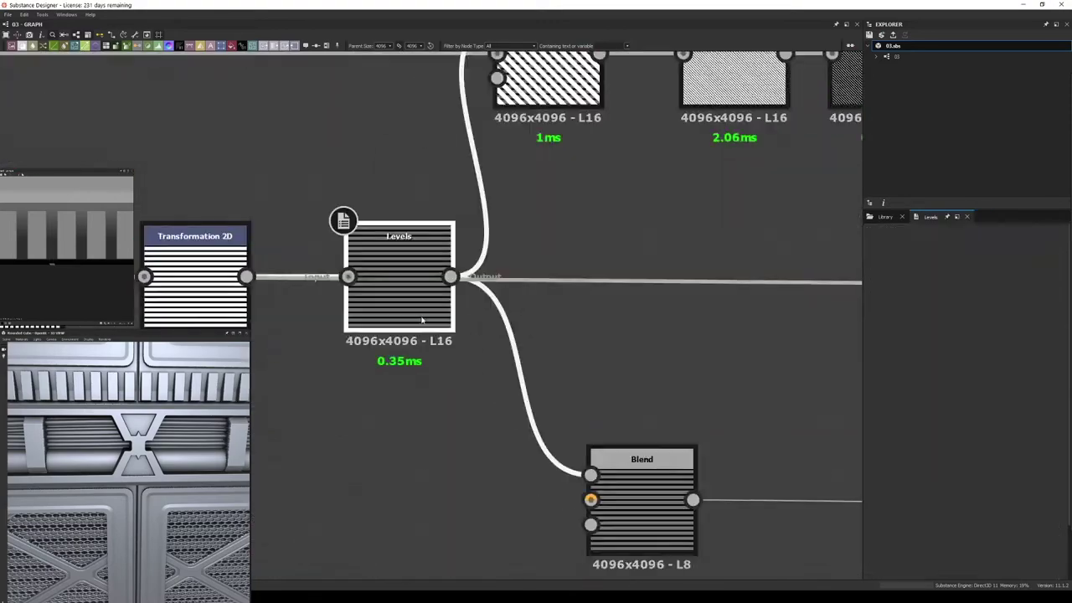
scroll(423, 320, "down", 5)
middle_click_drag(478, 294, 335, 318)
scroll(280, 330, "up", 2)
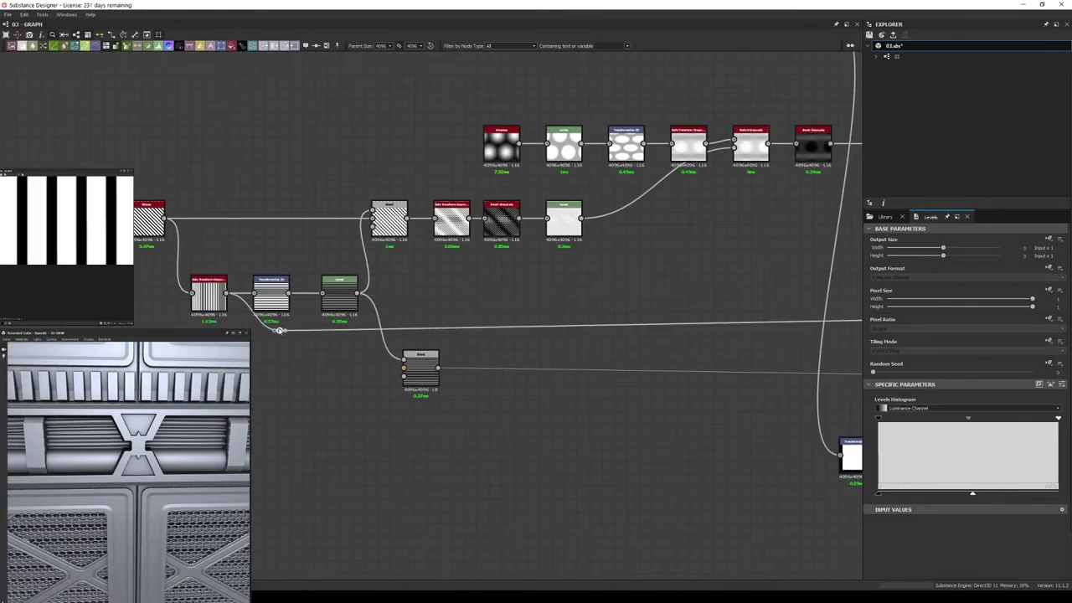
left_click(148, 219)
scroll(183, 316, "up", 2)
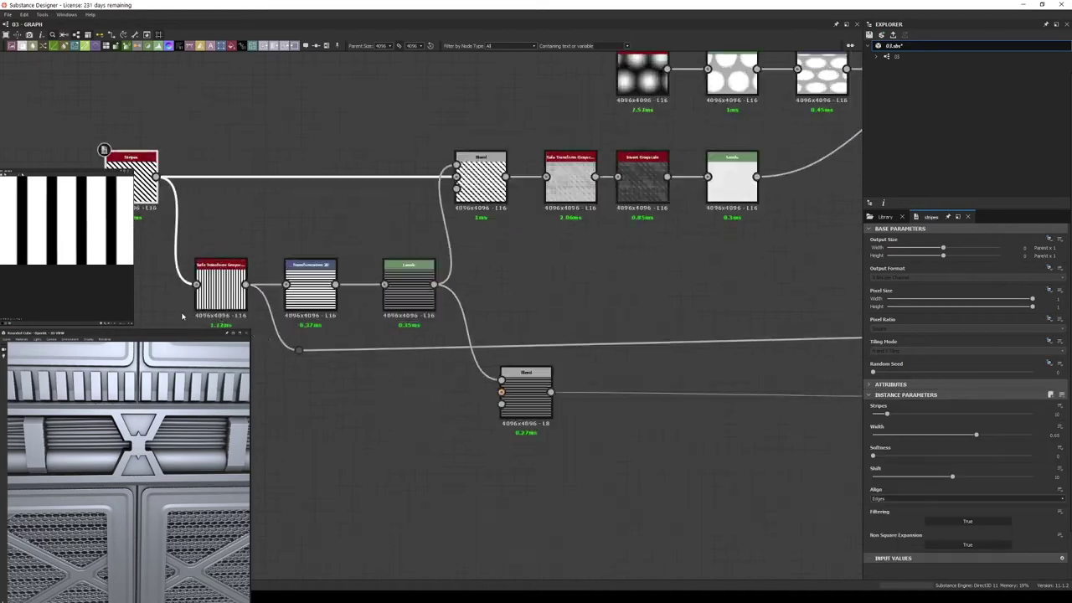
scroll(201, 274, "down", 2)
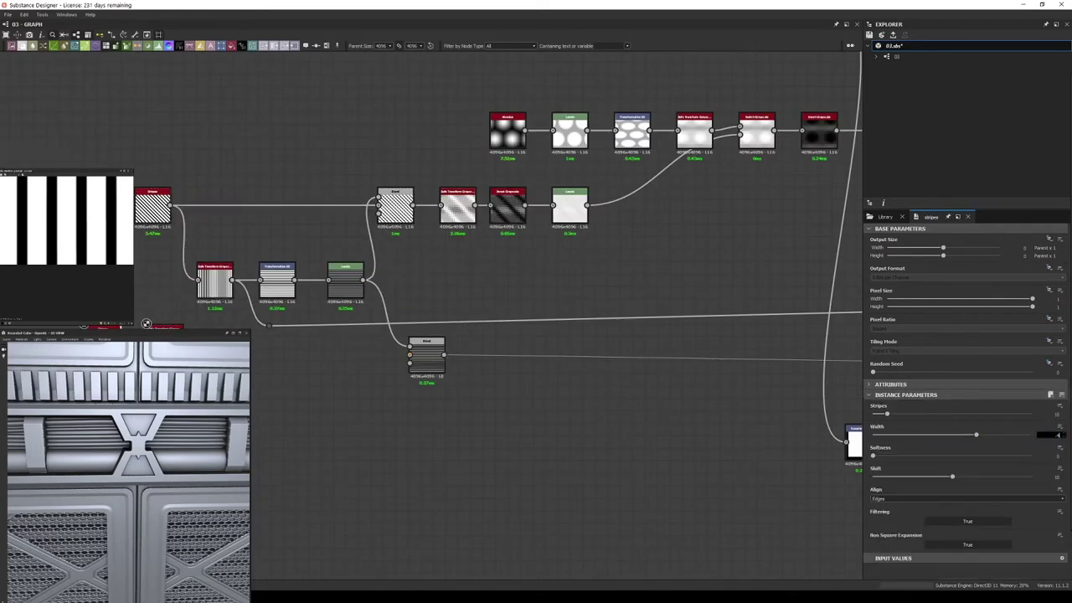
scroll(295, 369, "down", 2)
- Drop a Blend onto the long stripes link and preview the material on a Rounded Cylinder
middle_click_drag(414, 367, 369, 318)
scroll(369, 318, "up", 3)
key("ctrl+v")
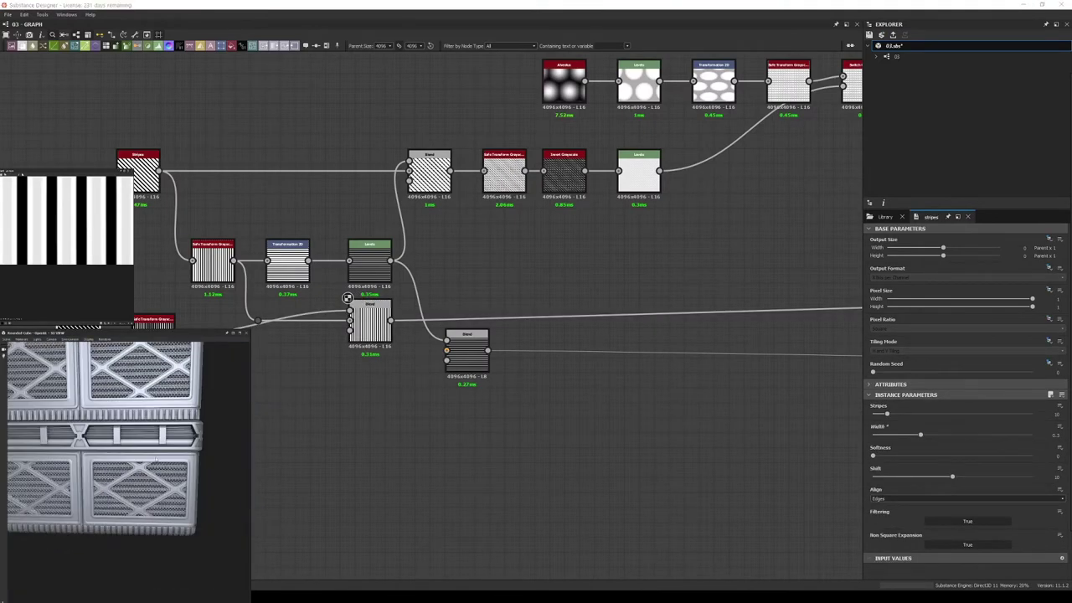
left_click(9, 339)
left_click(34, 371)
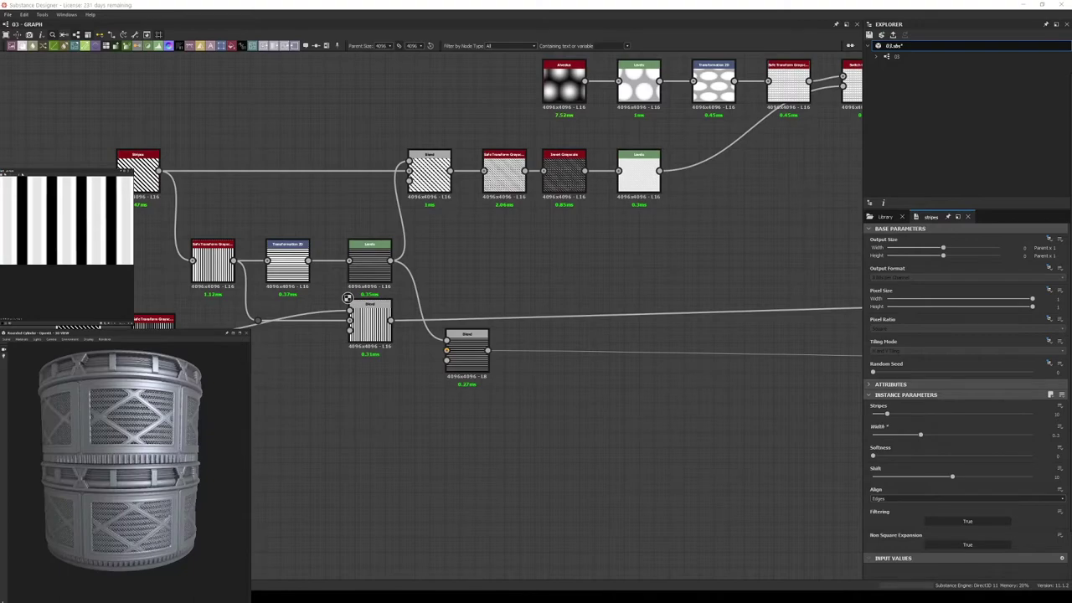
- Inspect the cylinder and switch the preview to a different HDRI environment
left_click_drag(126, 461, 179, 474)
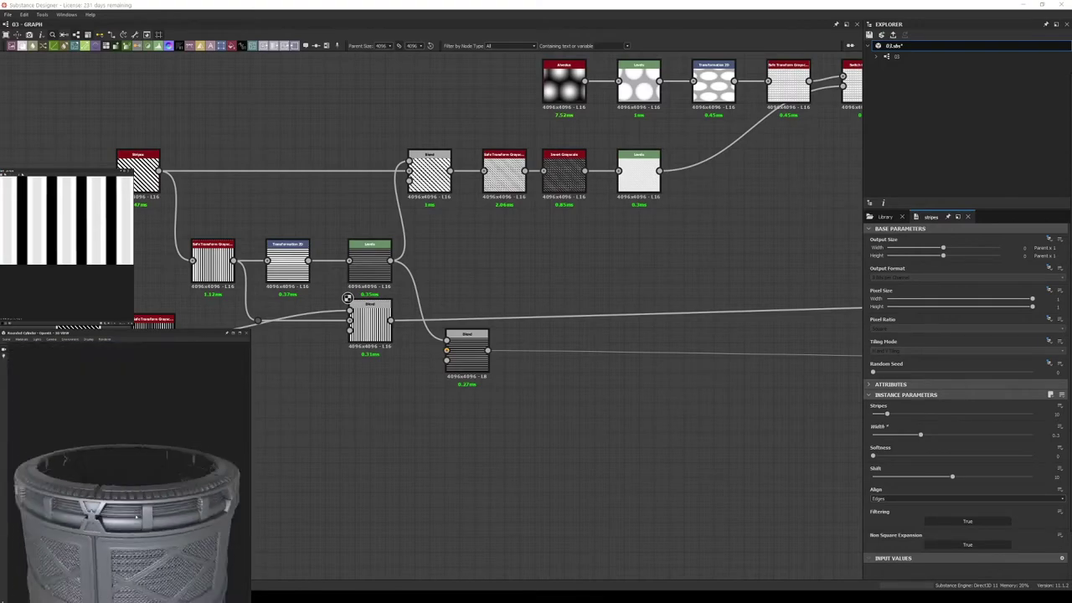
middle_click_drag(454, 350, 419, 353)
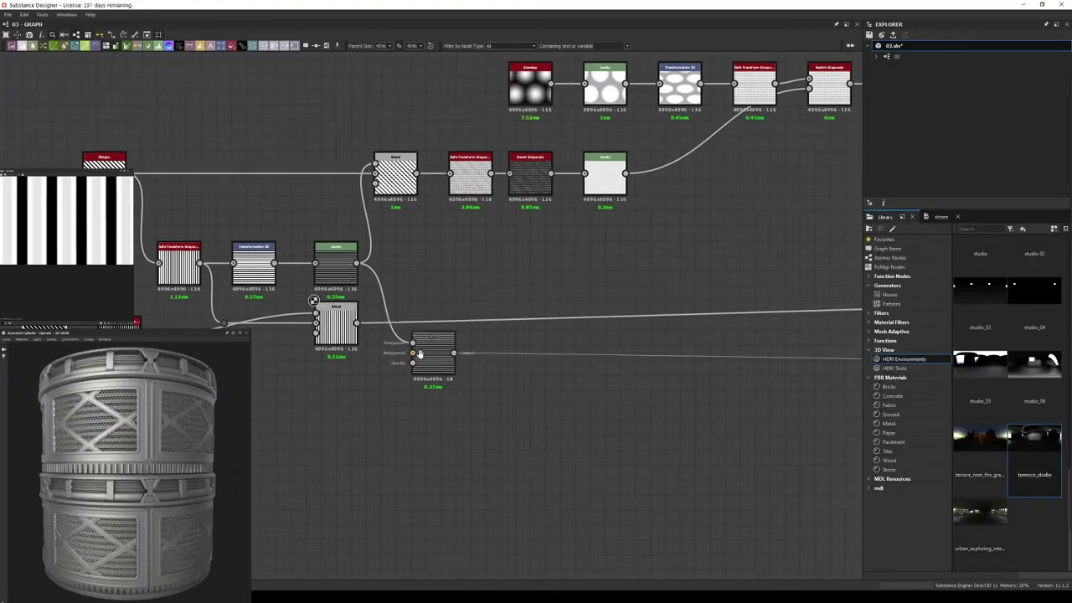
scroll(313, 300, "down", 3)
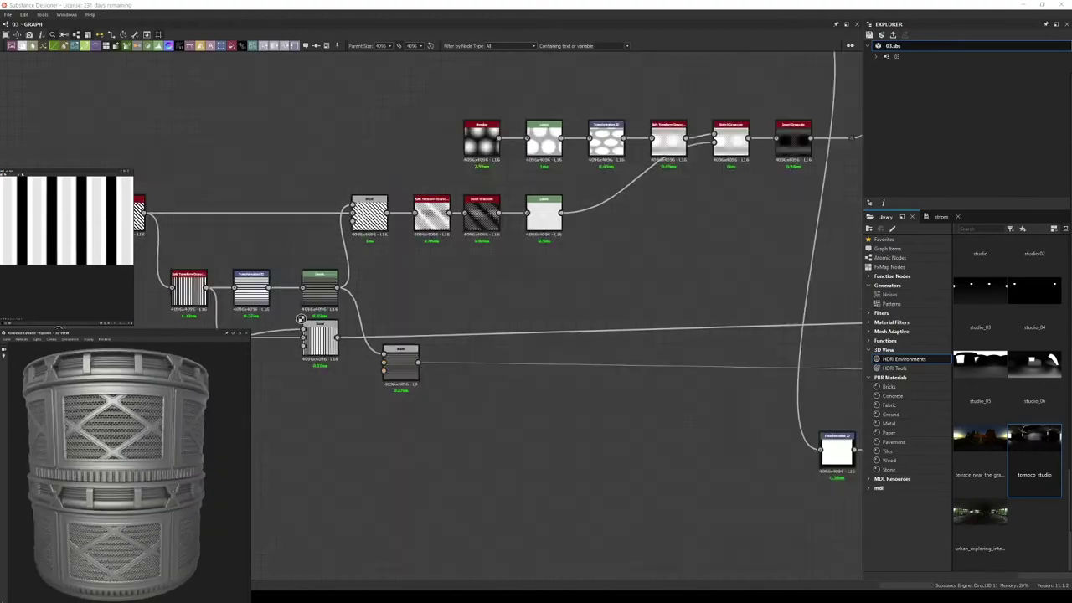
scroll(581, 419, "up", 3)
- Set the Subtract blend on the bevelled frame chain to 0 opacity
middle_click_drag(581, 419, 389, 396)
scroll(390, 395, "down", 2)
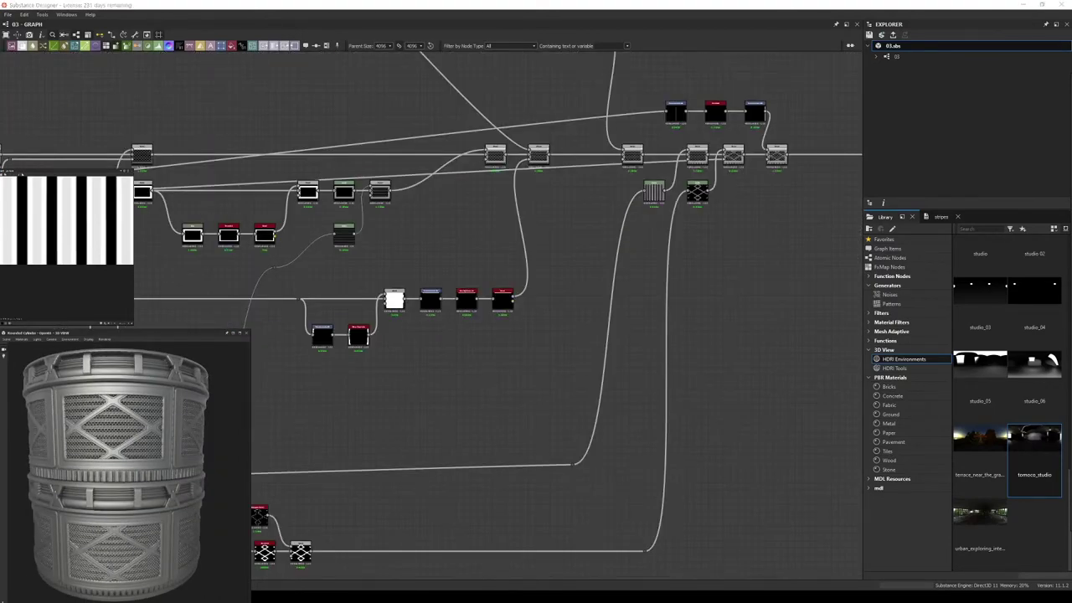
scroll(519, 411, "down", 3)
scroll(259, 427, "up", 3)
scroll(450, 388, "up", 2)
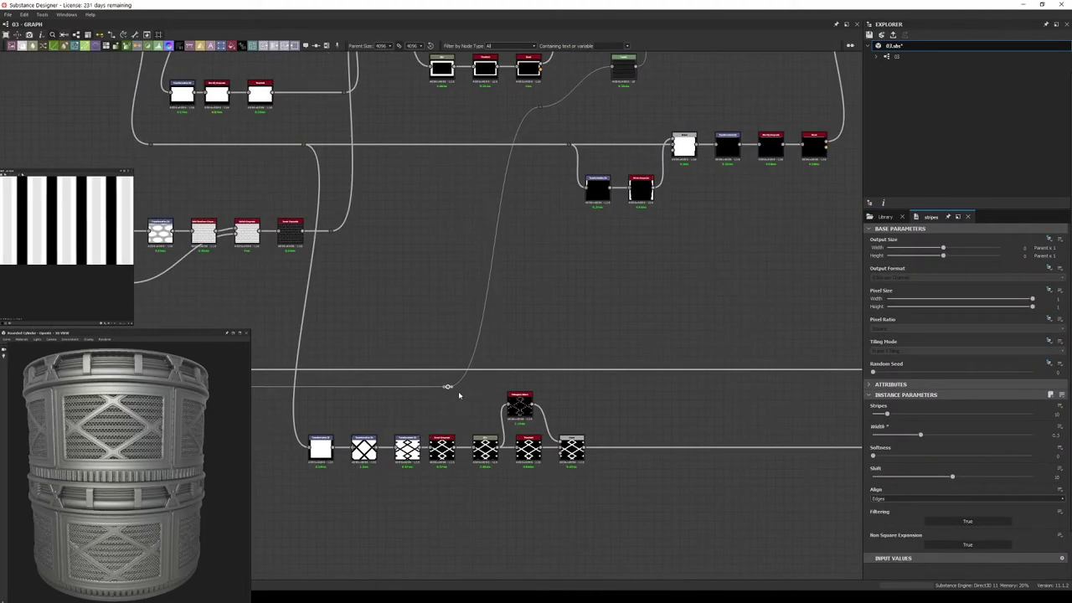
middle_click_drag(450, 388, 263, 383)
left_click_drag(98, 483, 111, 498)
middle_click_drag(540, 340, 314, 350)
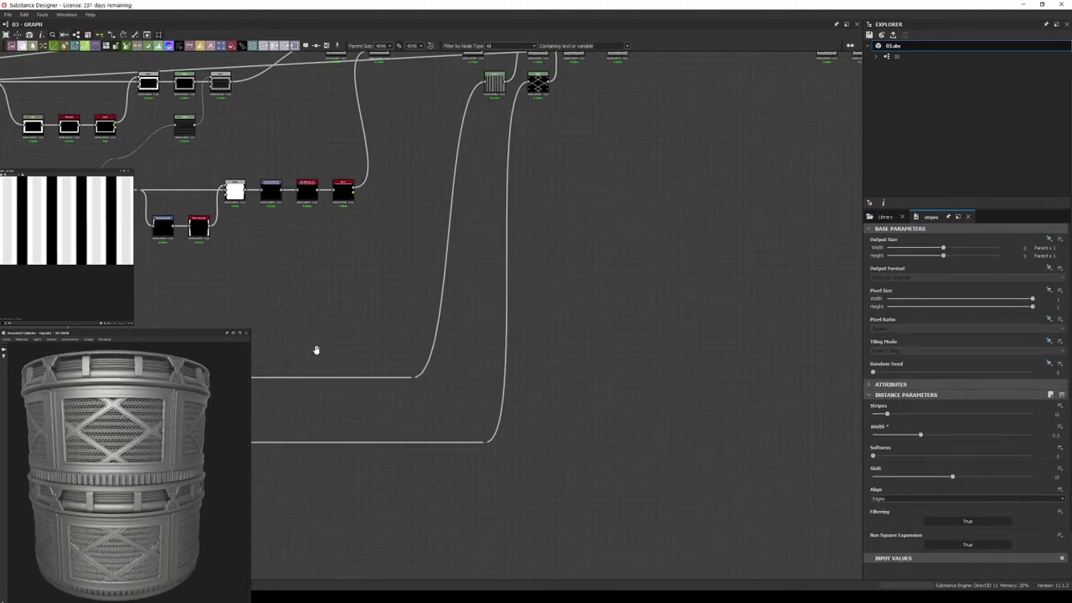
scroll(558, 352, "down", 5)
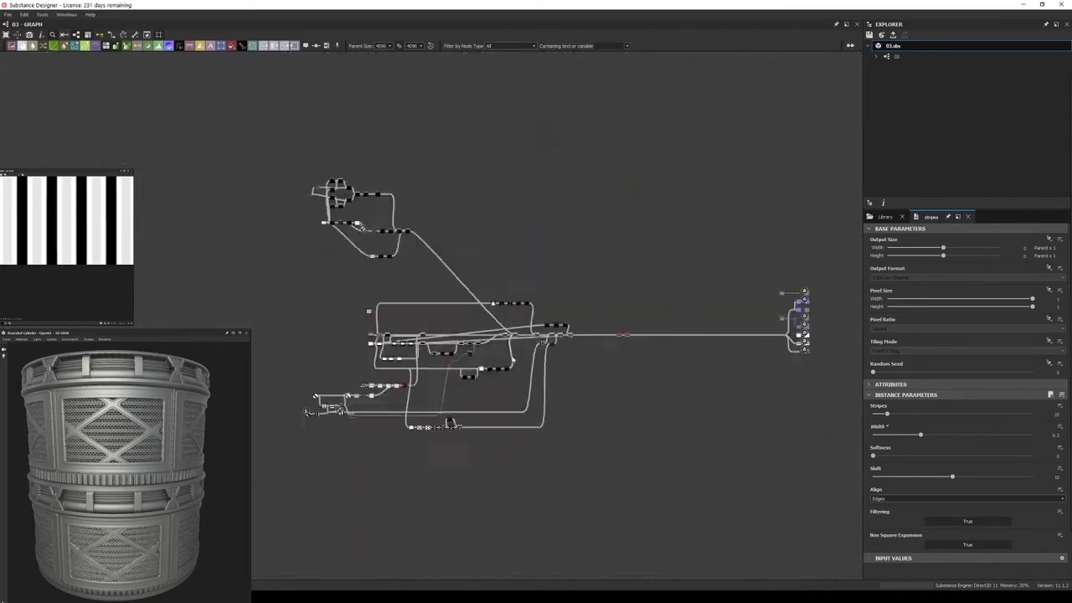
scroll(559, 352, "up", 4)
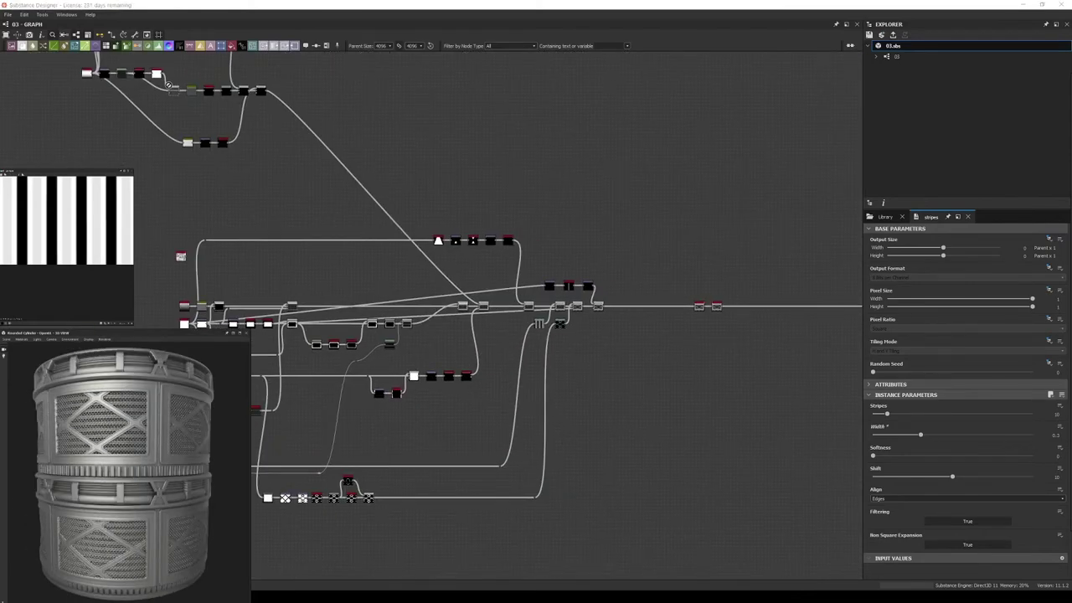
scroll(125, 470, "up", 3)
scroll(125, 469, "up", 2)
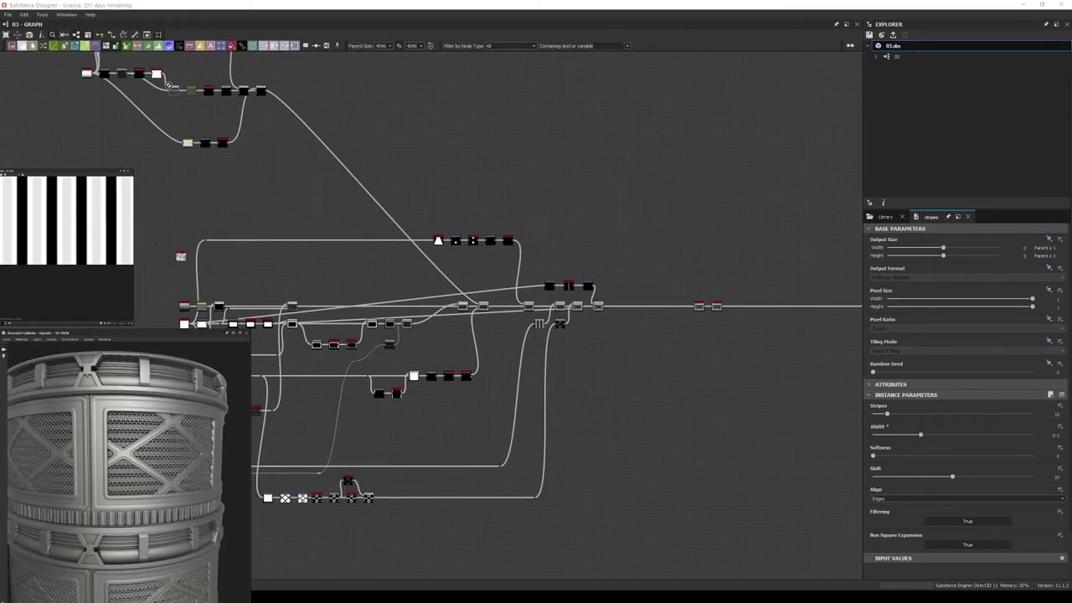
scroll(426, 327, "up", 3)
scroll(548, 388, "up", 3)
scroll(532, 366, "down", 1)
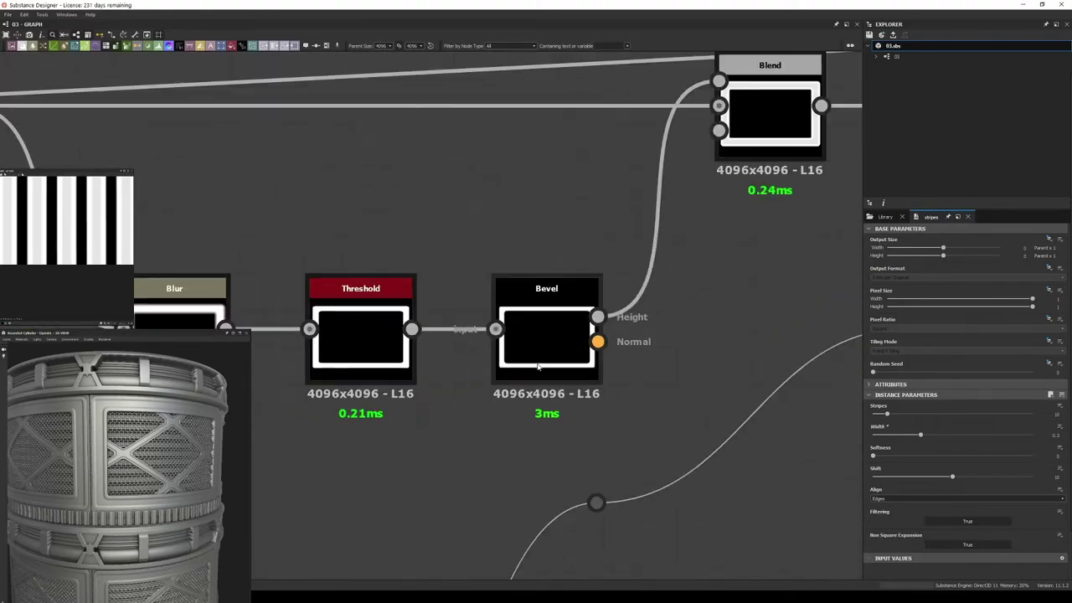
mouse_move(258, 308)
middle_mouse_down()
mouse_move(459, 412)
mouse_move(377, 431)
middle_mouse_up()
scroll(459, 412, "down", 3)
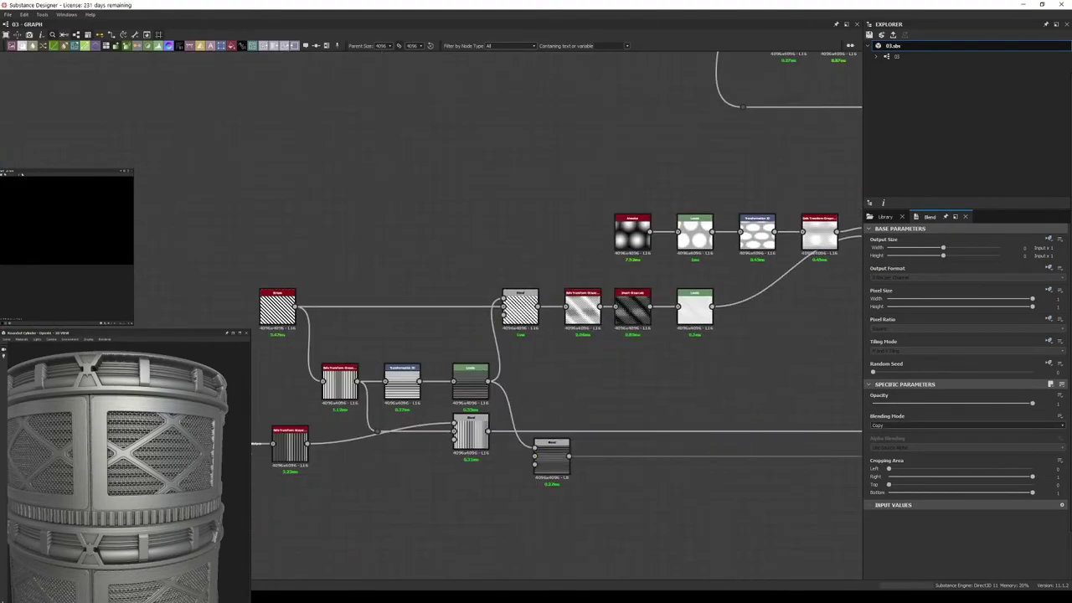
scroll(377, 431, "down", 3)
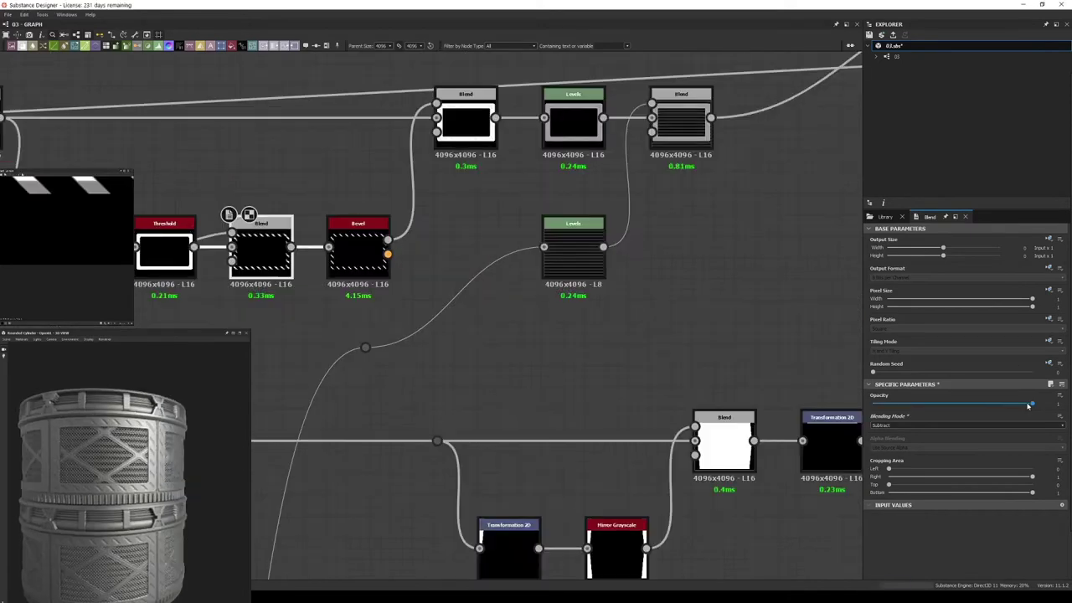
left_click_drag(1029, 405, 772, 390)
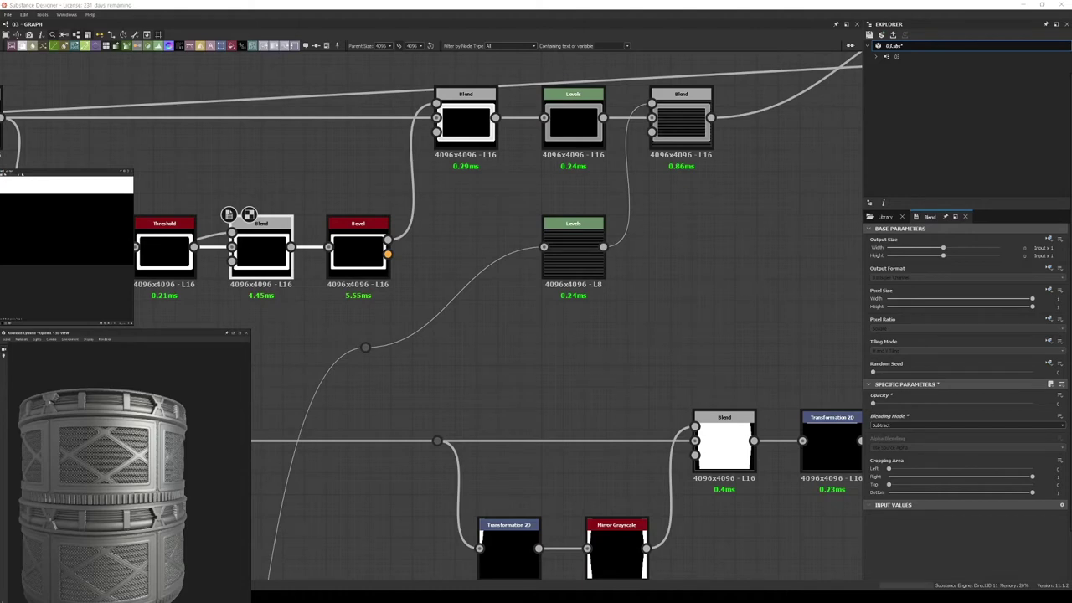
- Add a new Shape node to empty graph space
scroll(589, 479, "down", 5)
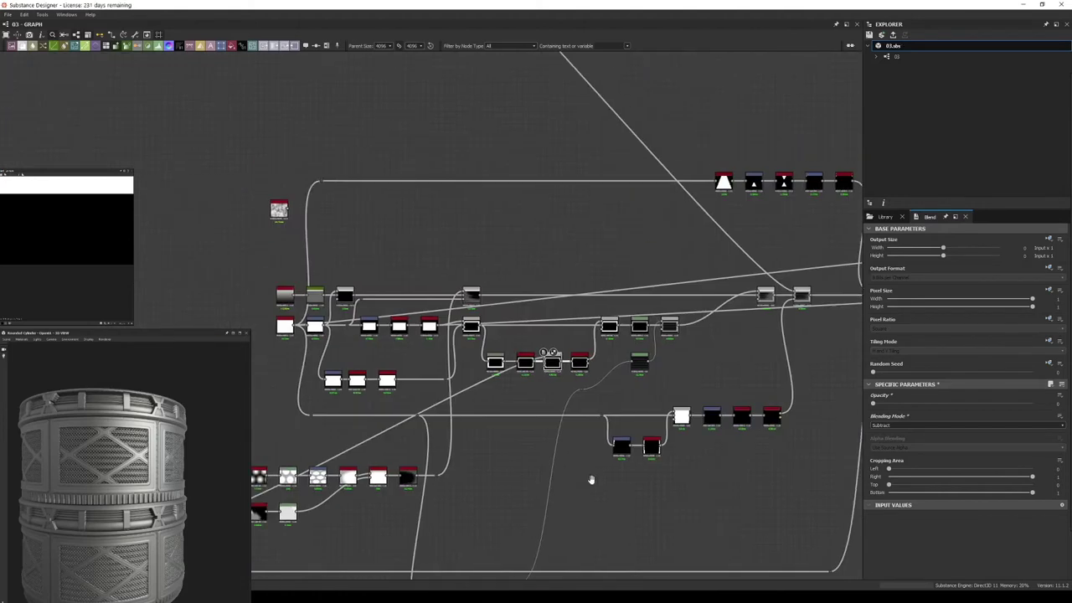
right_click(467, 327)
left_click(503, 377)
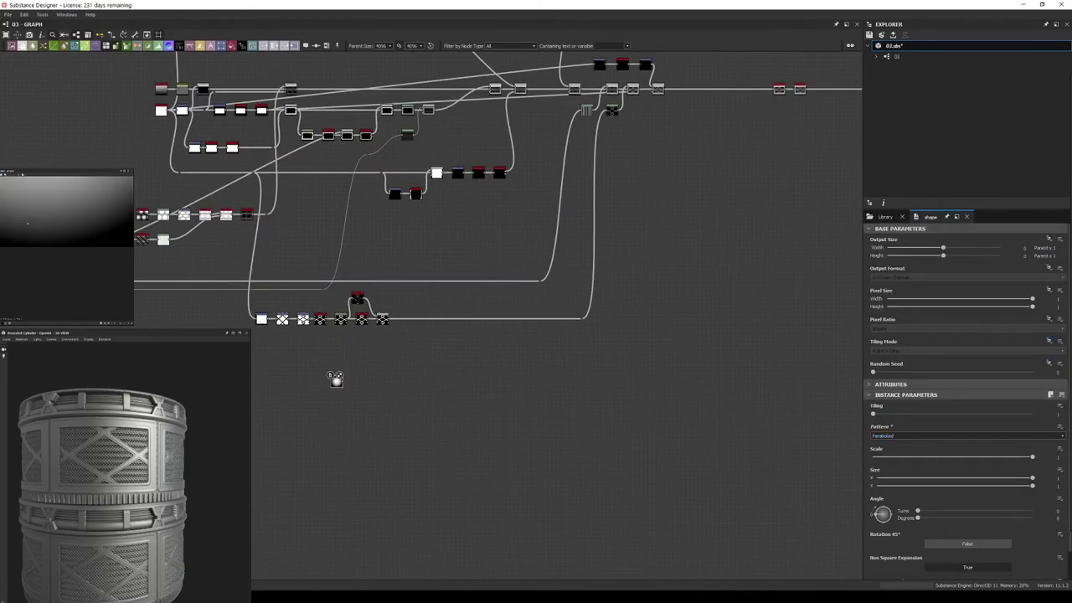
- Add a Mirror Grayscale node after Transformation 2D via the 'mi' search
scroll(377, 360, "up", 4)
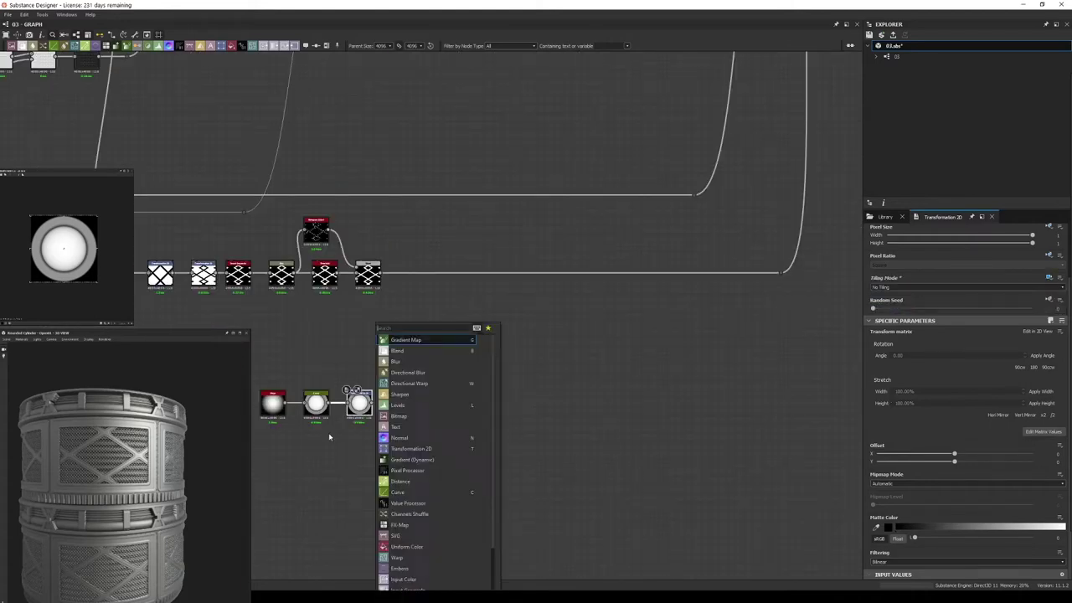
key("space")
type("mi")
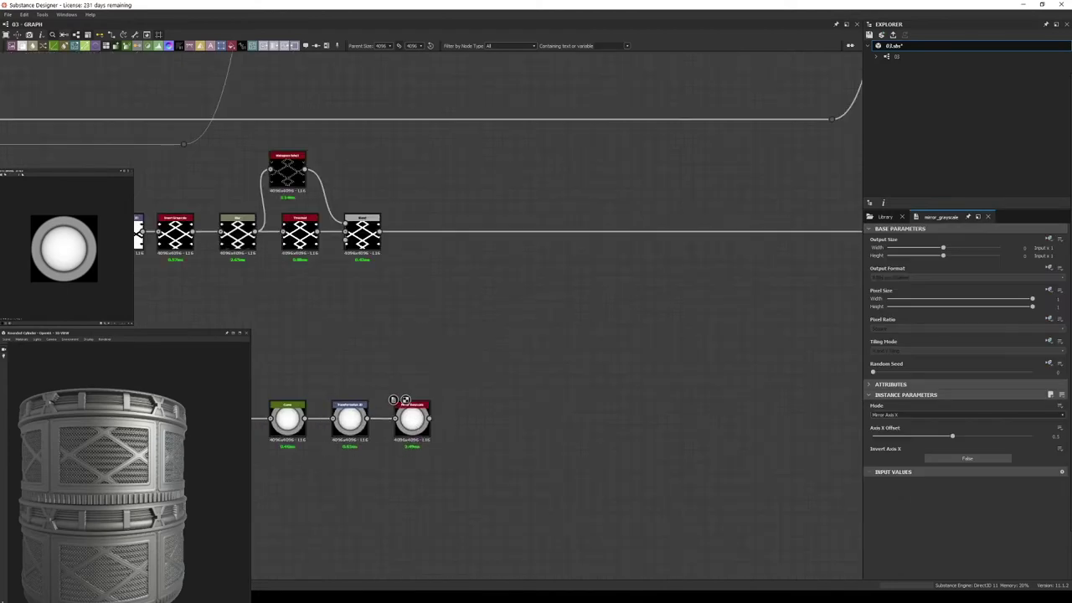
left_click(350, 419)
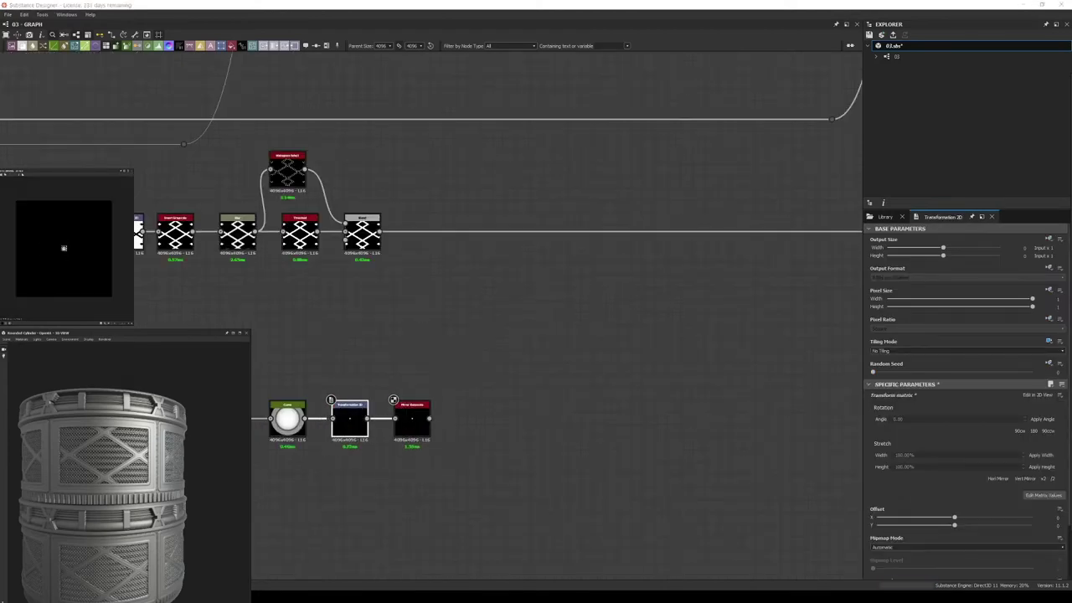
- Wire Mirror Grayscale into the new Max (Lighten) Blend
scroll(307, 364, "down", 2)
scroll(659, 438, "down", 2)
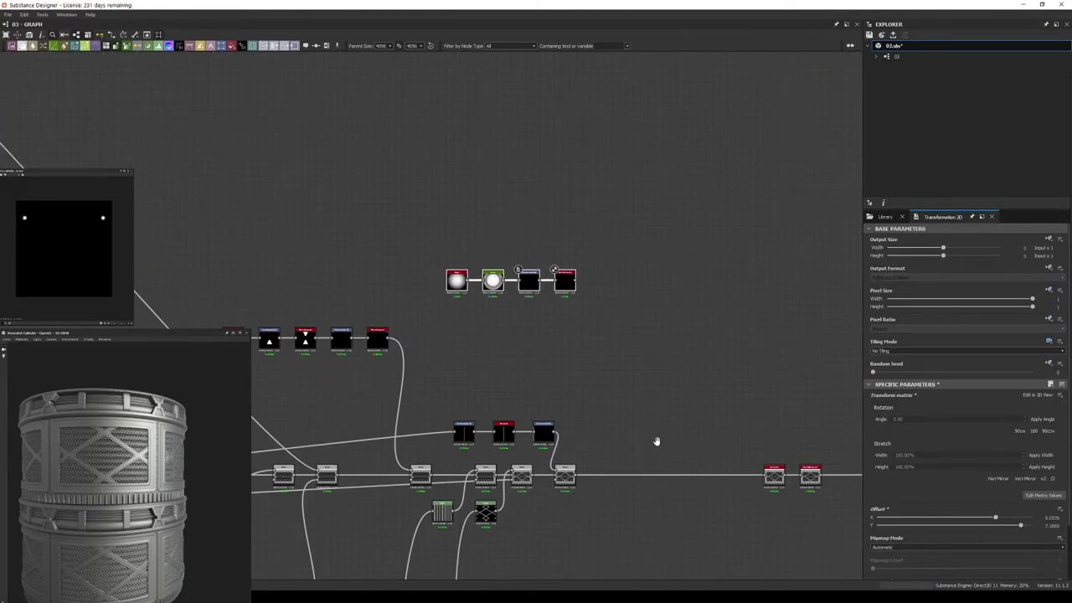
scroll(659, 438, "up", 4)
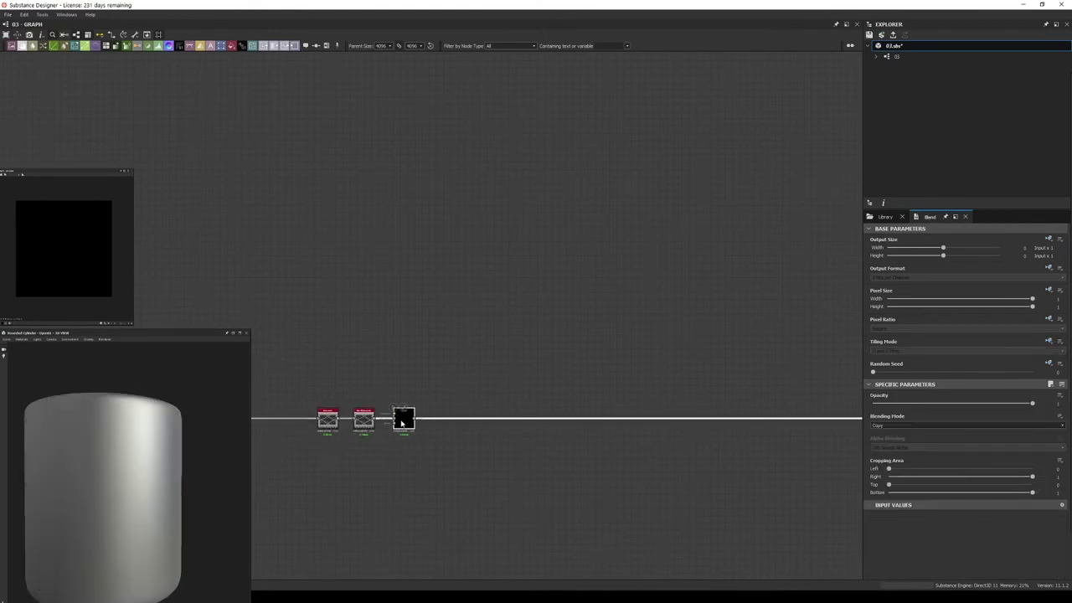
scroll(402, 419, "up", 3)
left_click_drag(412, 169, 467, 410)
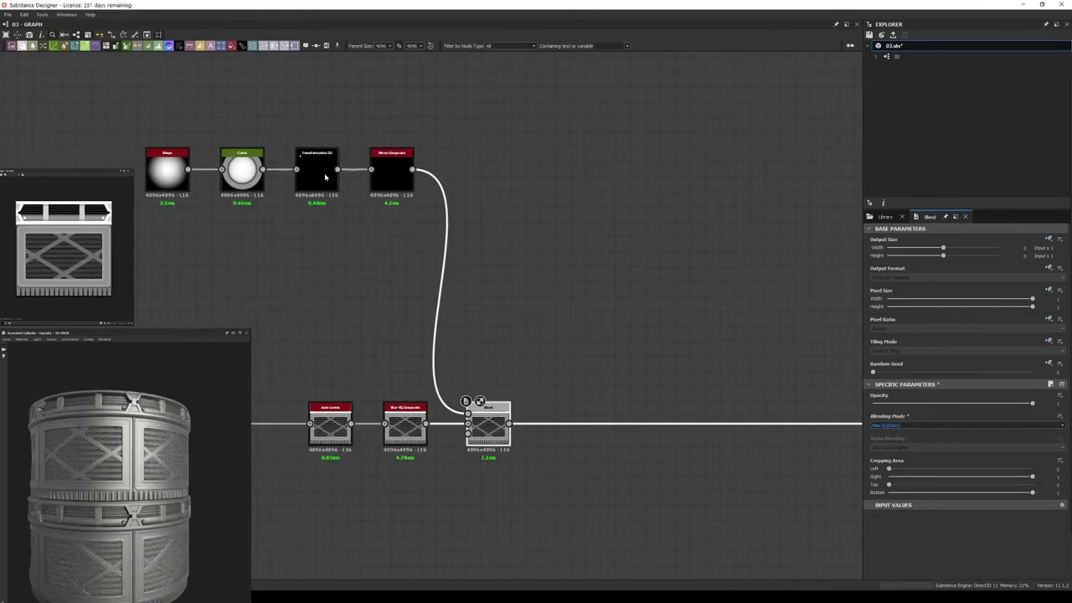
- Preview the Transformation 2D output and select the Levels node to adjust it
double_click(317, 172)
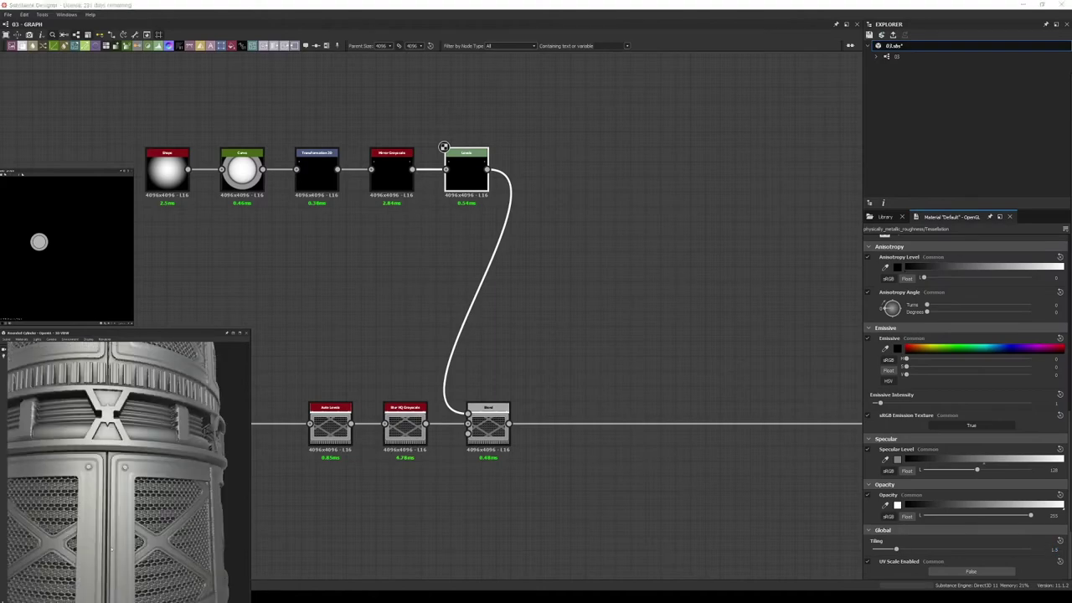
scroll(465, 320, "down", 2)
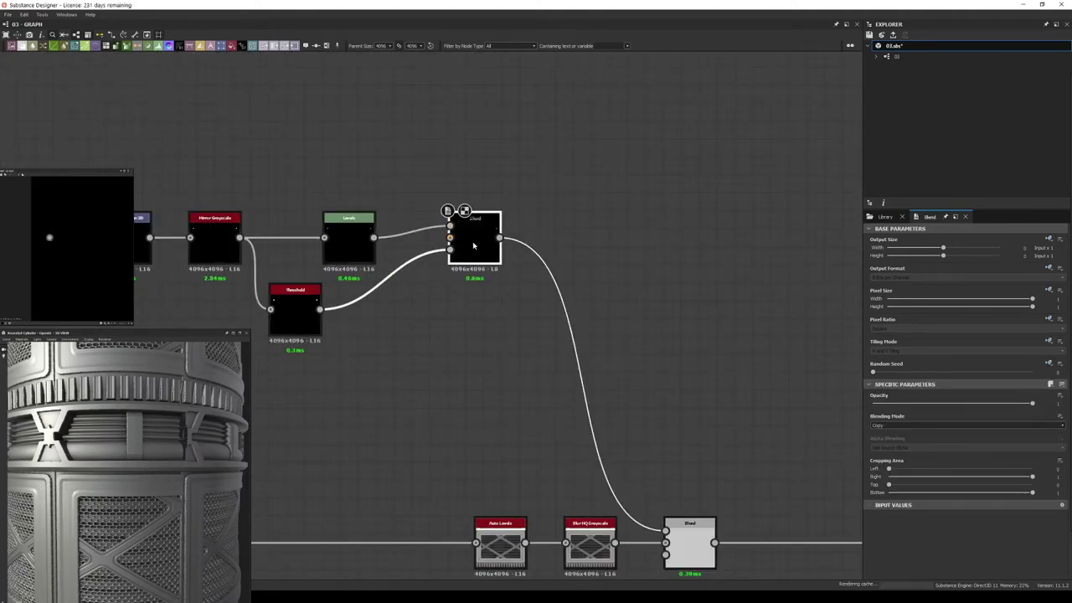
left_click(354, 257)
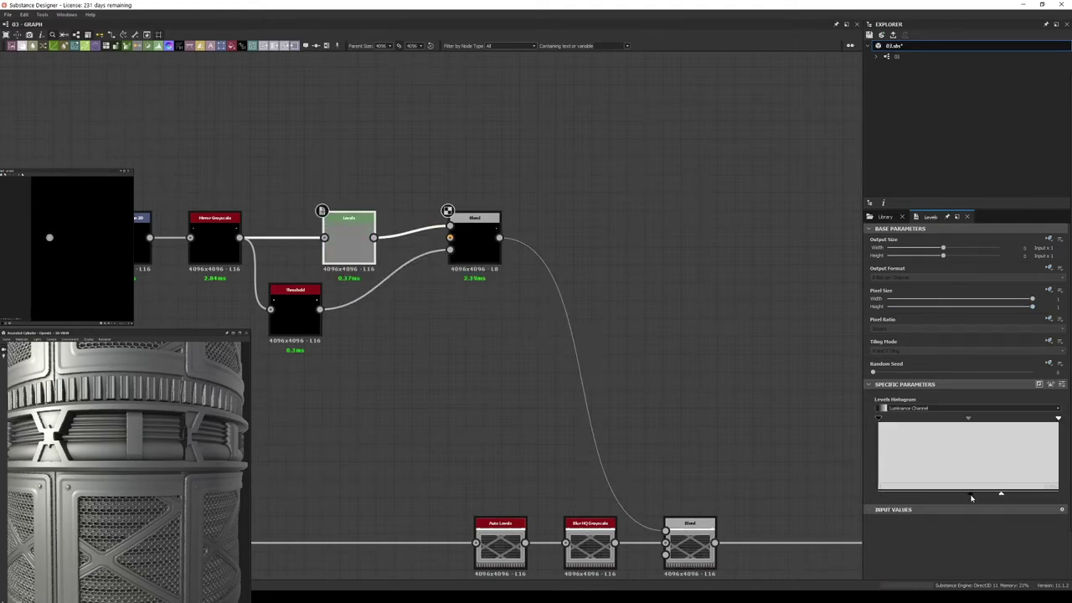
scroll(107, 481, "up", 5)
- Set the Blend's output format to 16 bits per channel
left_click(472, 253)
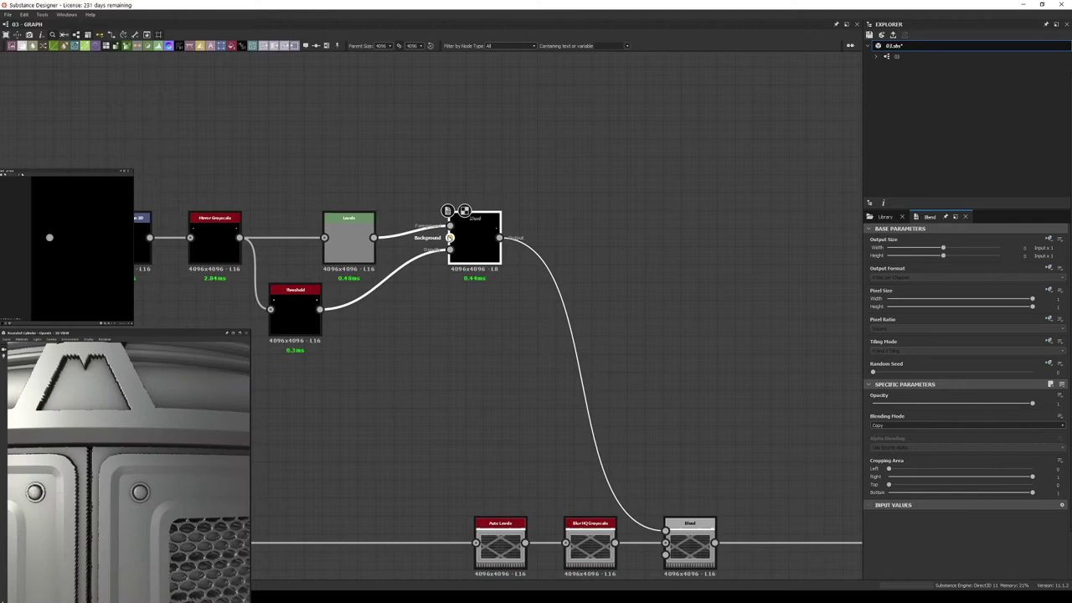
left_click(916, 277)
left_click(915, 293)
scroll(202, 496, "down", 5)
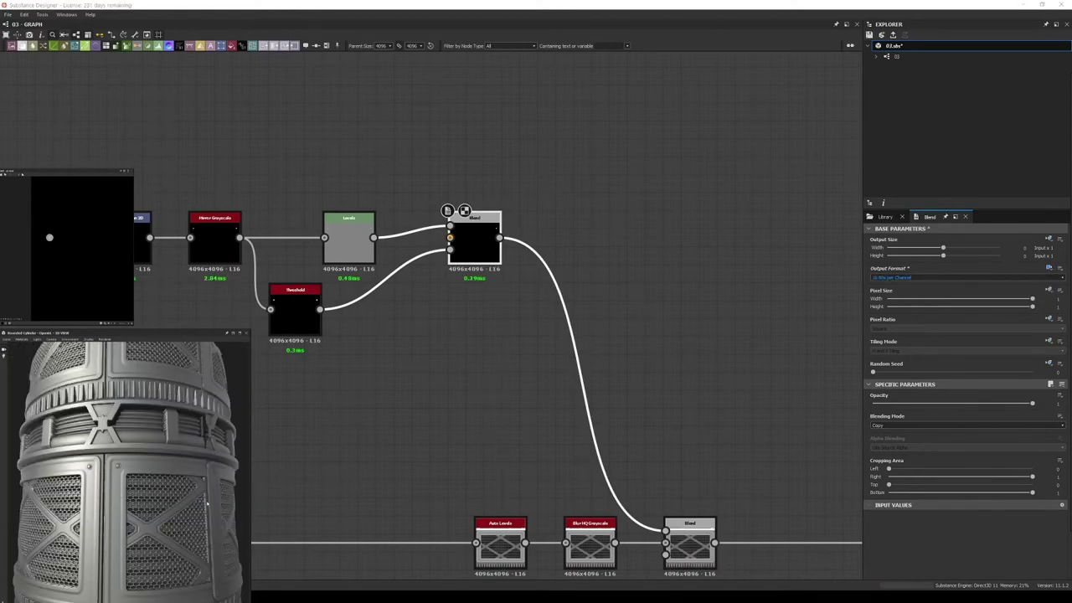
scroll(206, 503, "down", 5)
- Duplicate Transformation 2D above the chain and blend it into the Mirror Grayscale–Levels link
left_click_drag(206, 502, 50, 516)
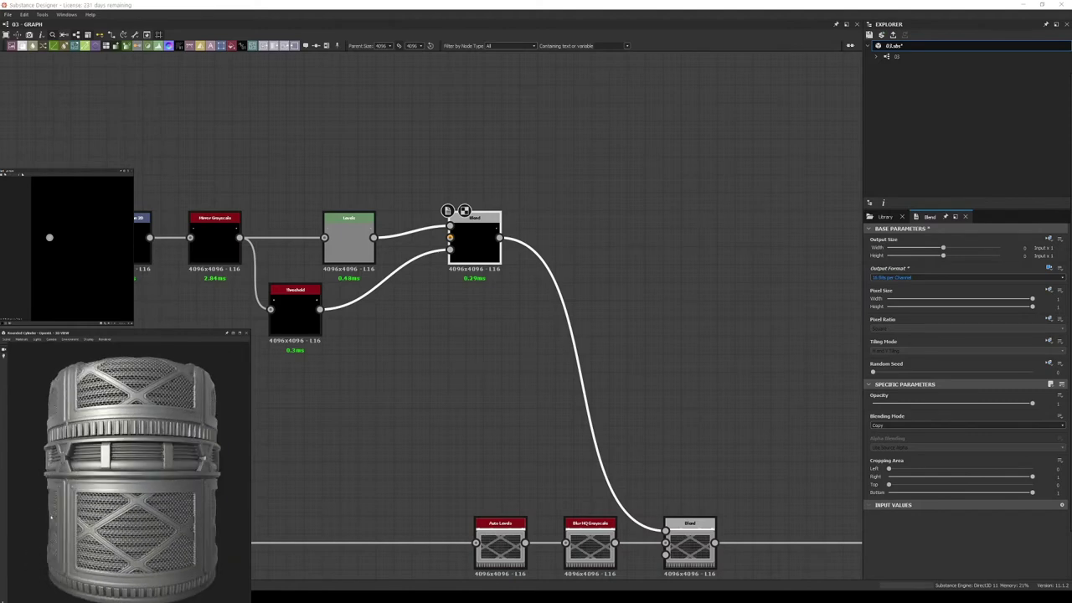
middle_click_drag(180, 251, 398, 275)
left_click_drag(408, 257, 240, 252)
left_click_drag(461, 258, 317, 117)
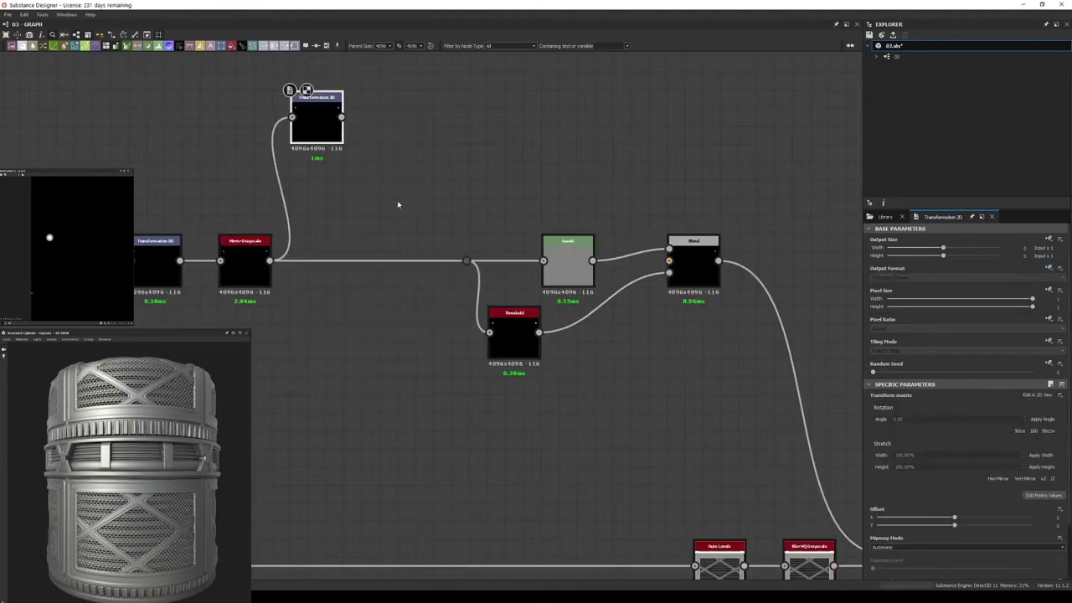
left_click_drag(352, 260, 406, 259)
left_click_drag(317, 117, 317, 191)
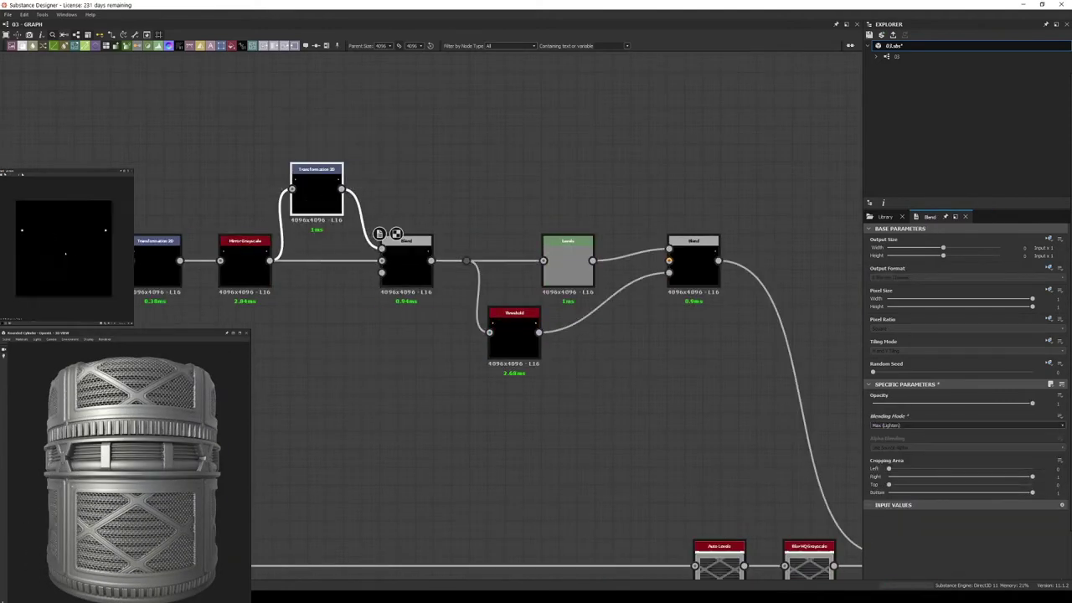
left_click(290, 163)
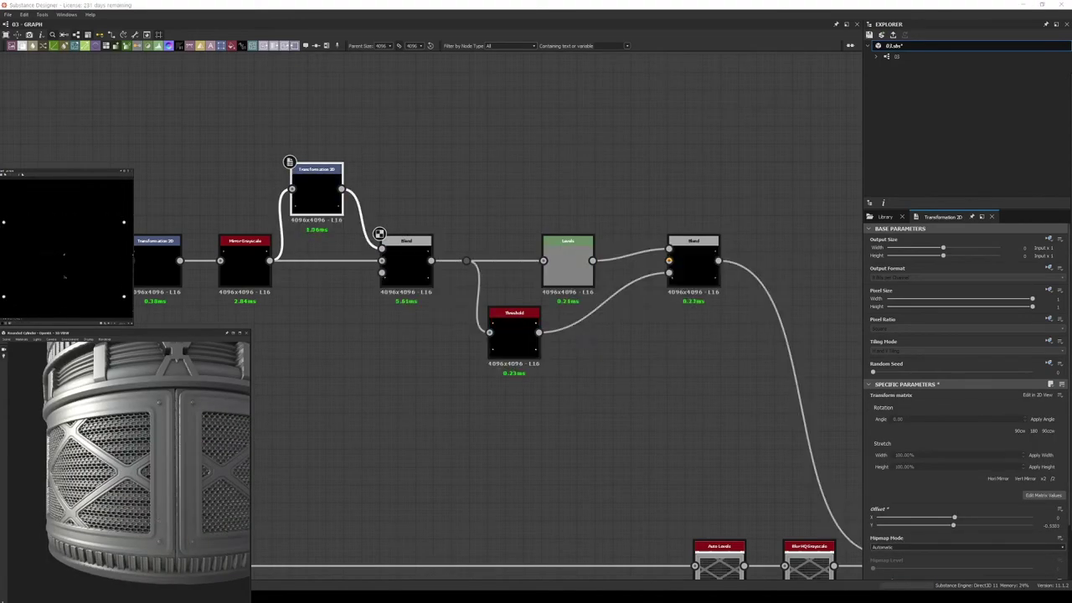
- Add a Slope Blur Grayscale after the Bevel node with slightly lowered intensity
left_click_drag(211, 549, 178, 551)
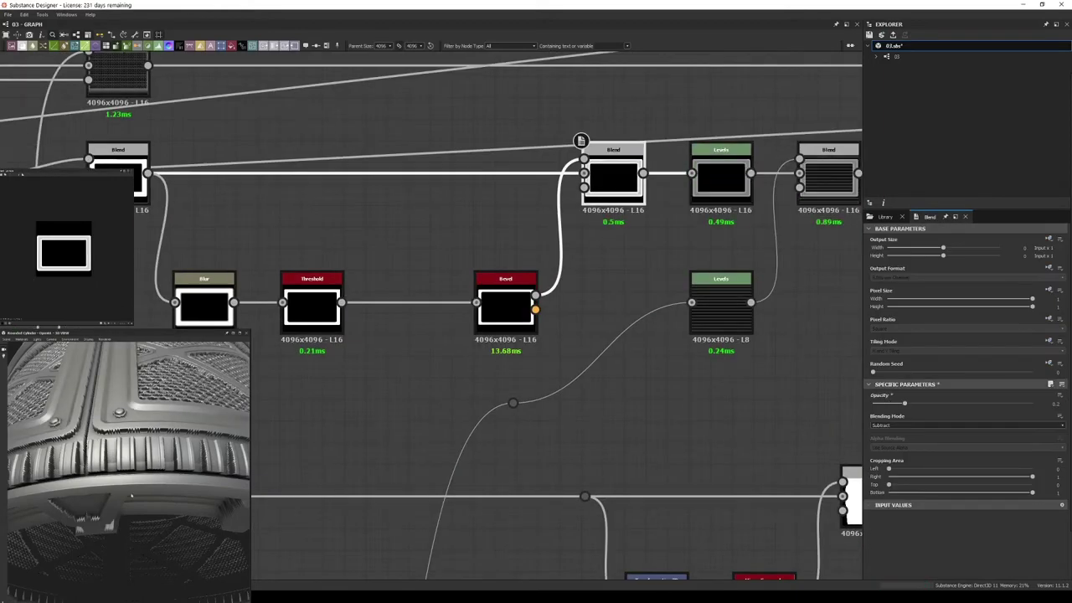
key("f")
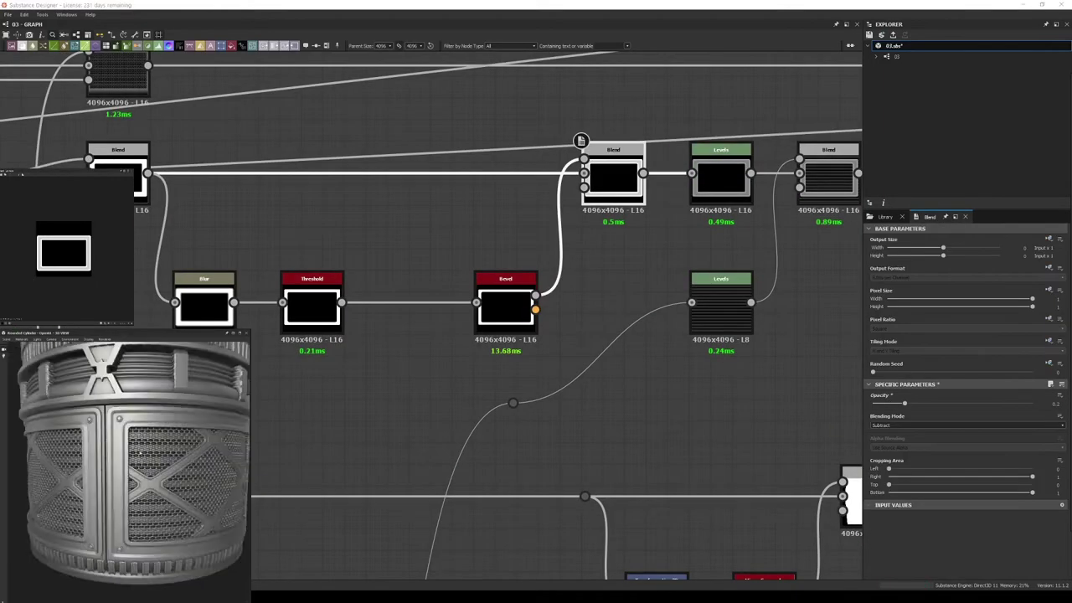
scroll(414, 328, "up", 3)
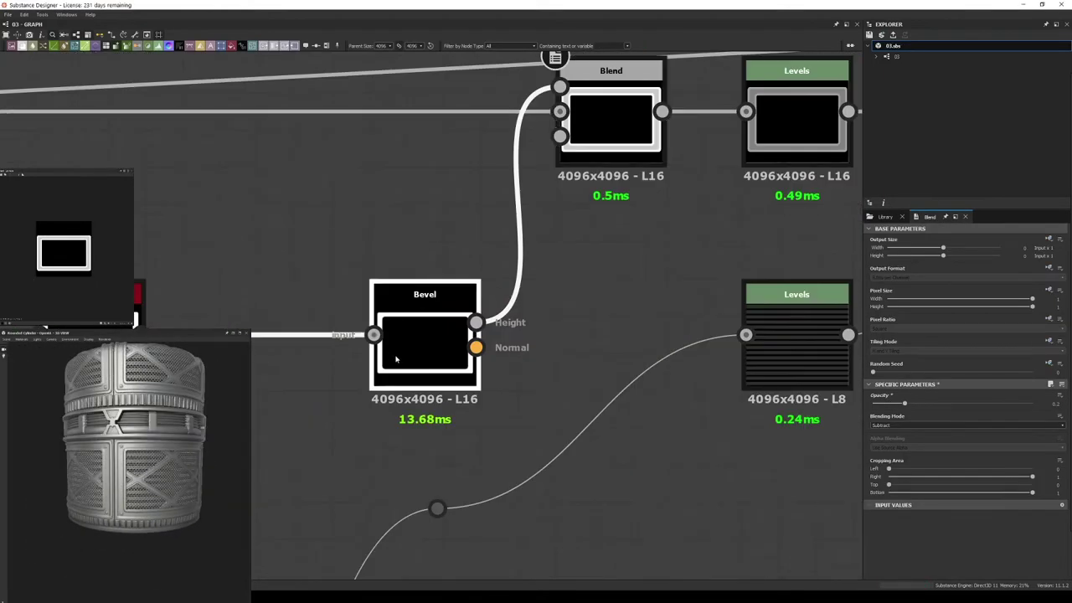
left_click(424, 335)
key("space")
left_click(342, 424)
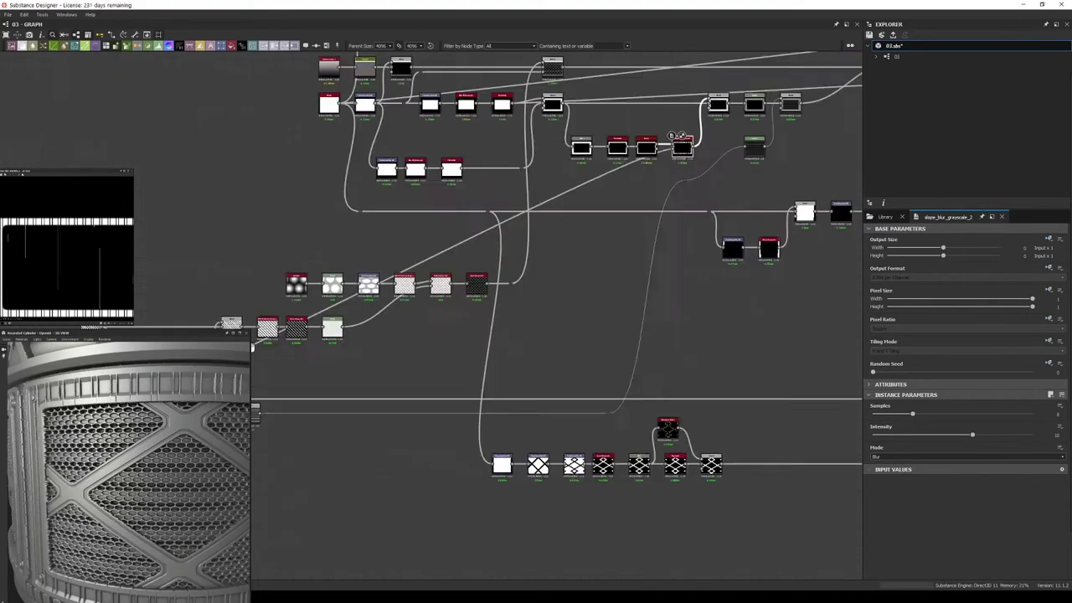
left_click_drag(972, 435, 874, 435)
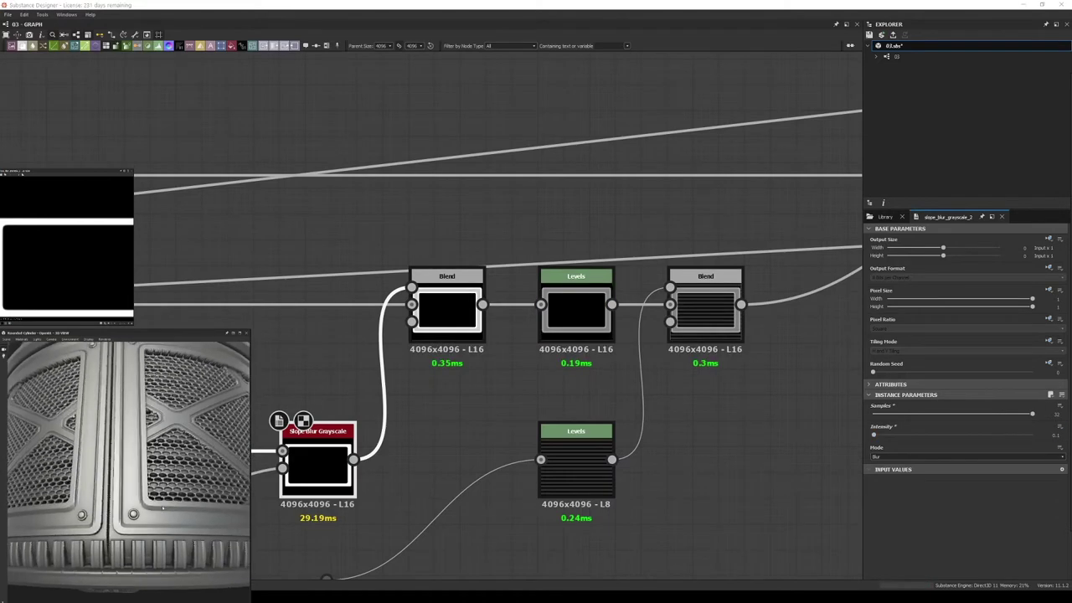
- Feed the dot node's signal into Slope Blur Grayscale's slope input and inspect the result
scroll(486, 431, "down", 2)
left_click_drag(316, 541, 344, 452)
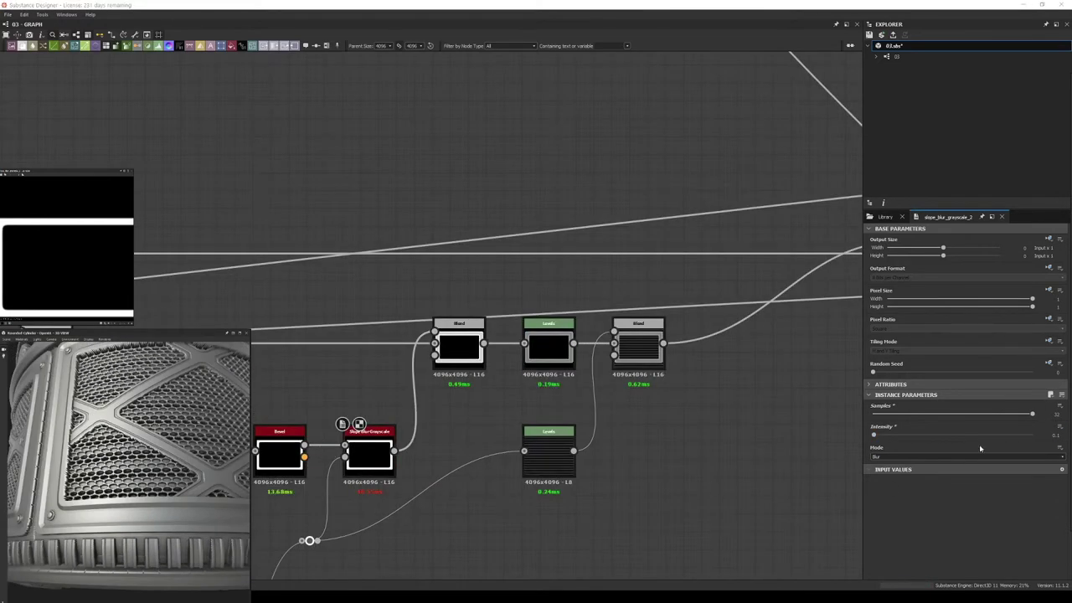
left_click_drag(126, 469, 115, 530)
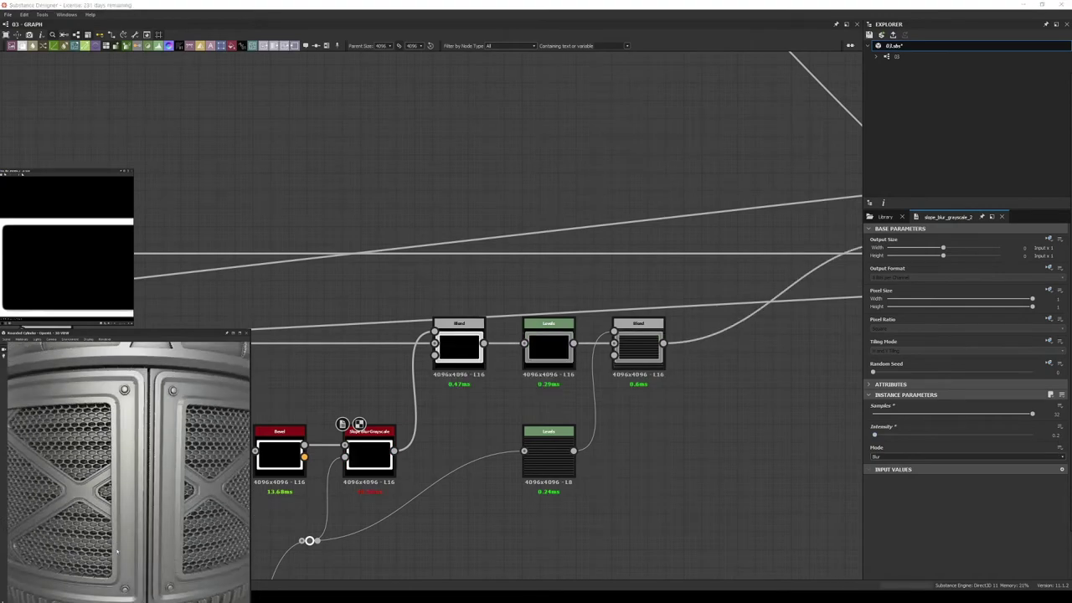
scroll(405, 484, "down", 2)
middle_click_drag(419, 442, 447, 507)
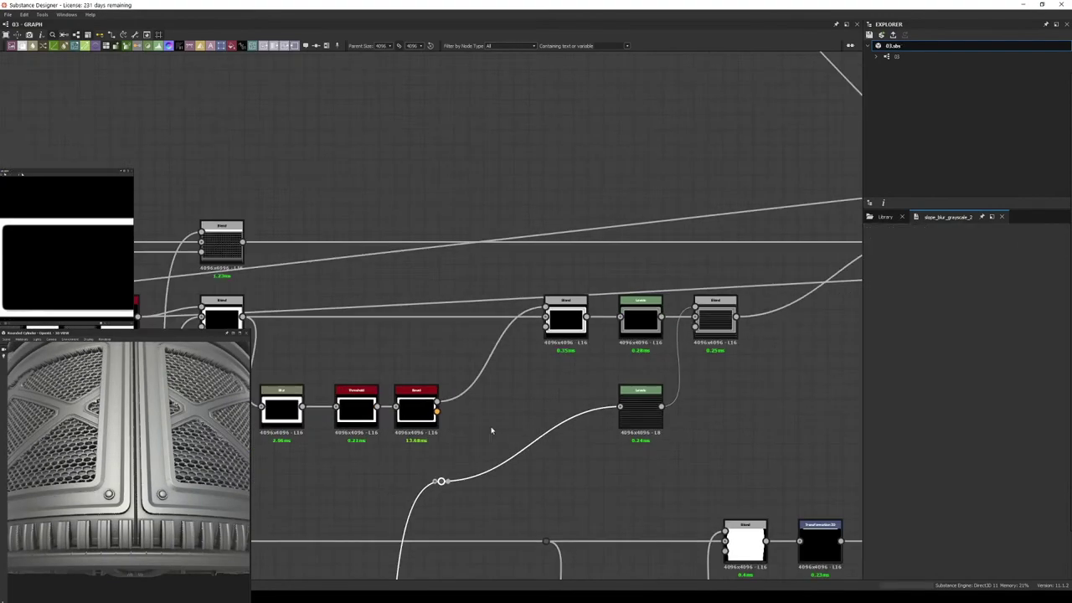
scroll(426, 419, "up", 2)
- Branch a Histogram Select off the Bevel output with Range and Contrast at maximum
scroll(390, 354, "up", 3)
left_click(390, 353)
left_click_drag(462, 294, 587, 322)
left_click(636, 335)
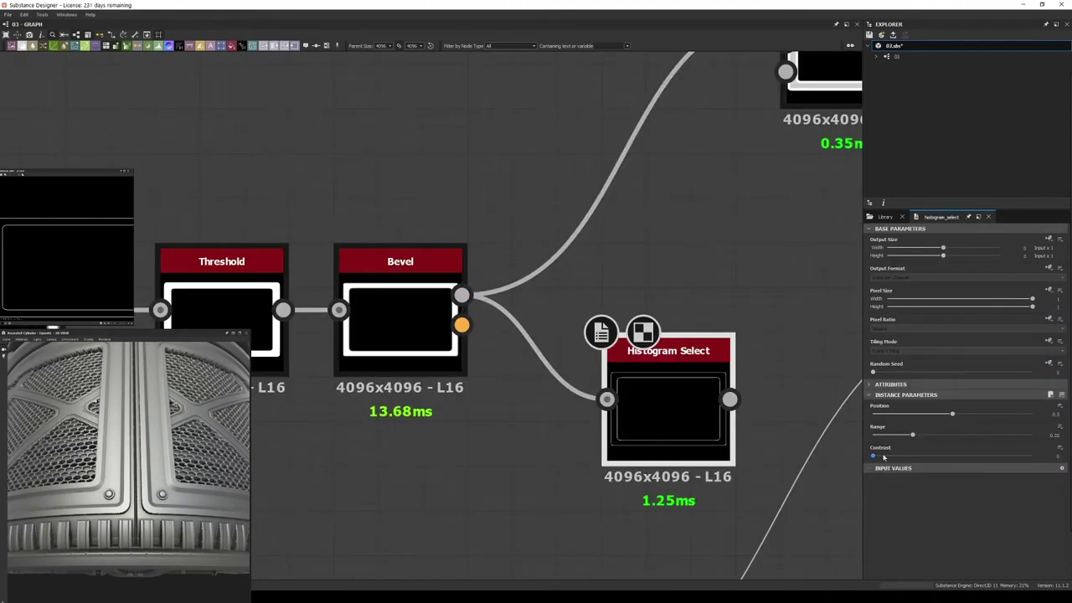
left_click_drag(913, 435, 1032, 435)
scroll(642, 419, "down", 3)
middle_click_drag(642, 402, 364, 335)
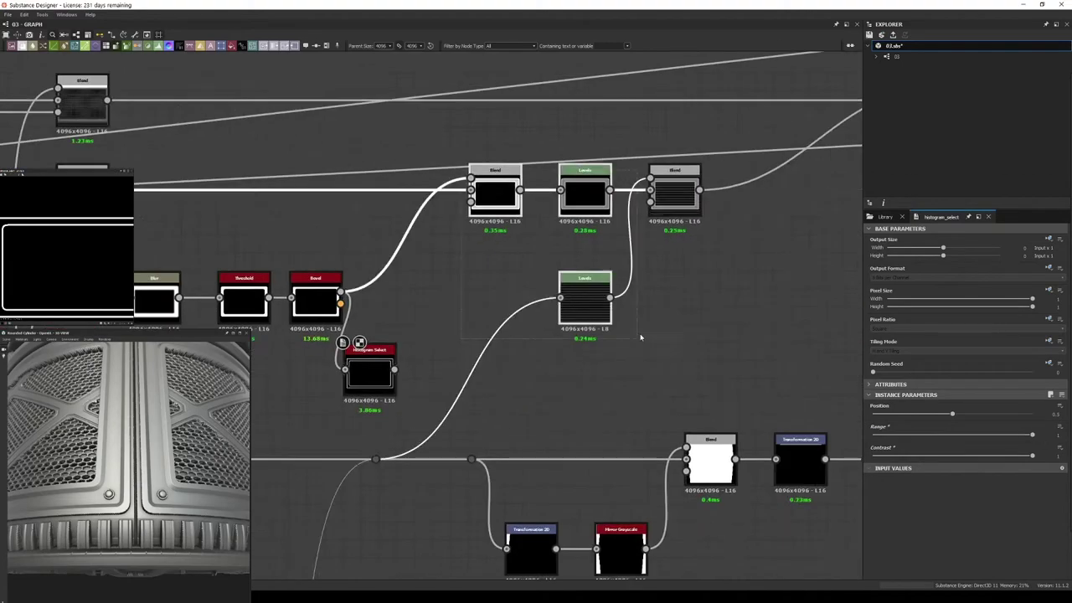
- Insert a new Blend after the Histogram Select and shift the upper Blend right to make room
mouse_move(586, 251)
middle_mouse_down()
mouse_move(677, 197)
mouse_move(636, 289)
middle_mouse_up()
left_click(655, 283)
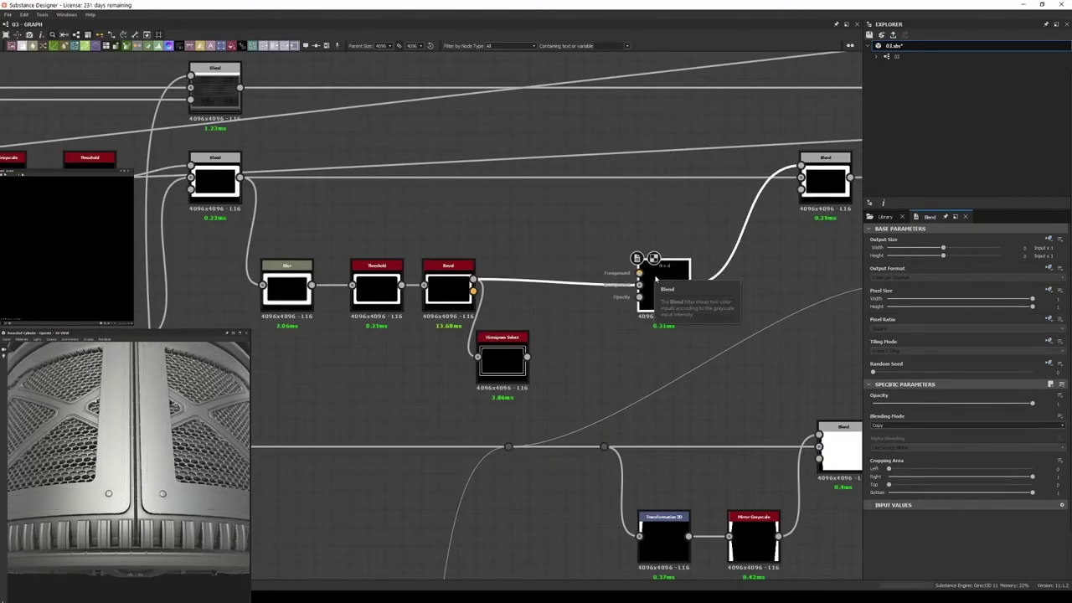
scroll(657, 281, "down", 1)
scroll(586, 293, "up", 2)
left_click(556, 311)
scroll(414, 419, "down", 3)
scroll(414, 419, "up", 3)
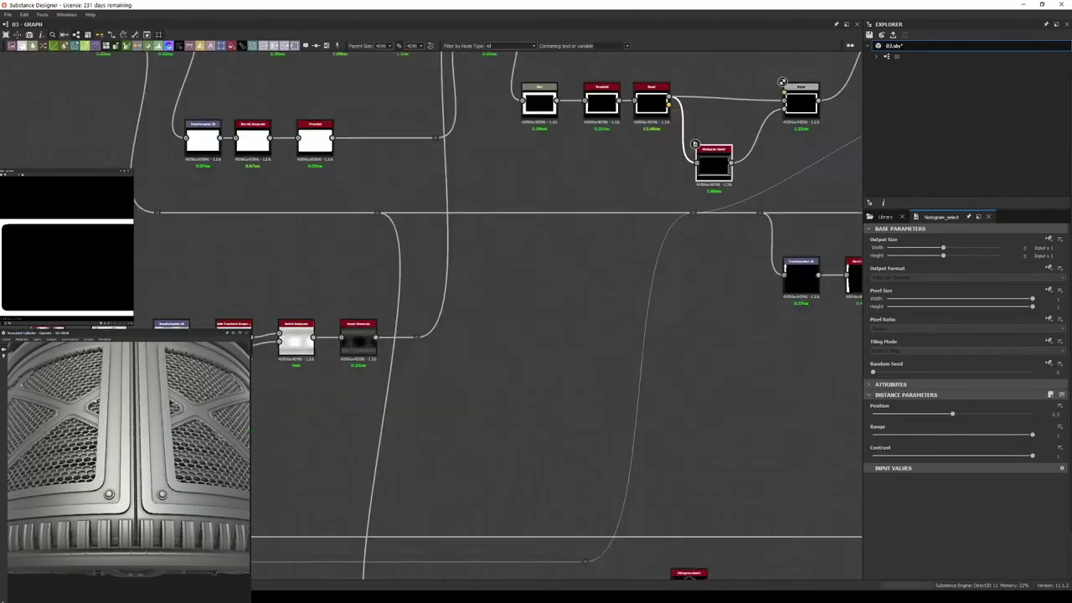
scroll(782, 82, "up", 4)
key("ctrl+v")
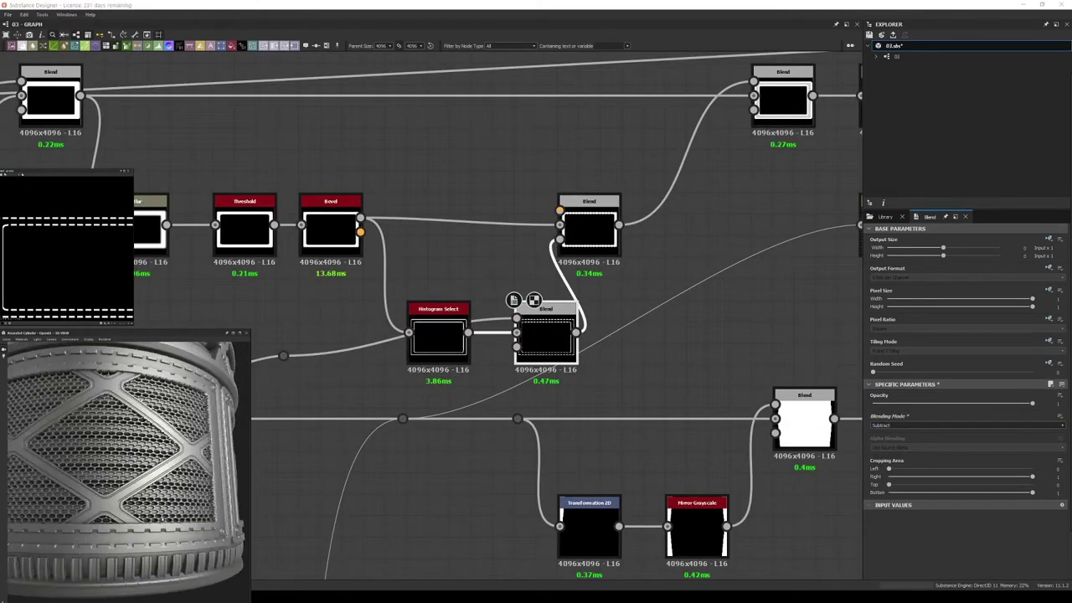
middle_click_drag(587, 212, 659, 222)
left_click_drag(658, 222, 769, 226)
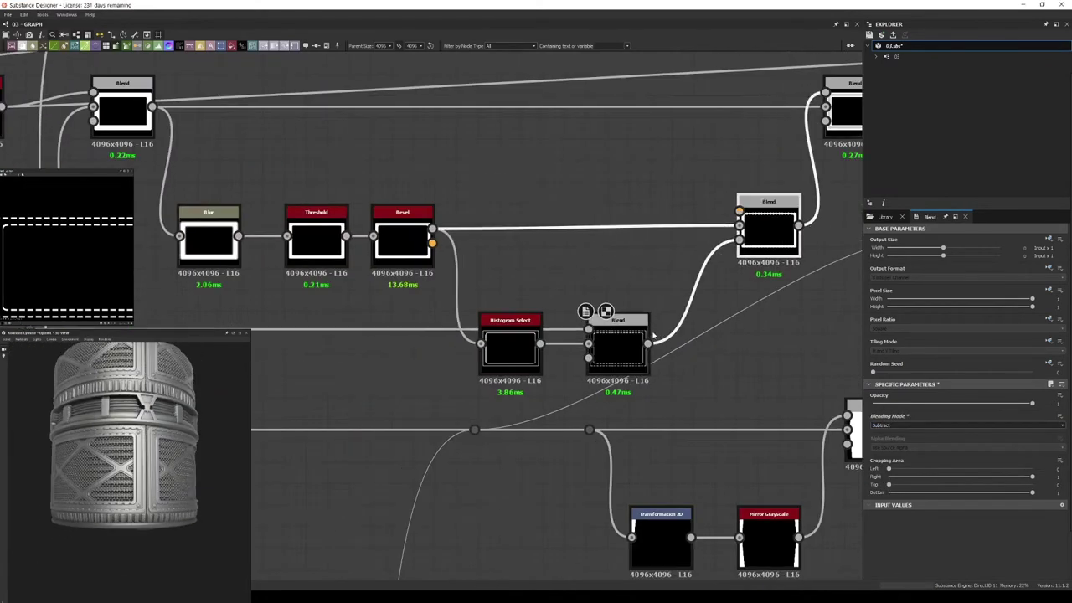
- Set the upper Blend's opacity to 0.4 and check the result on the cylinder preview
scroll(152, 518, "up", 3)
scroll(152, 517, "up", 3)
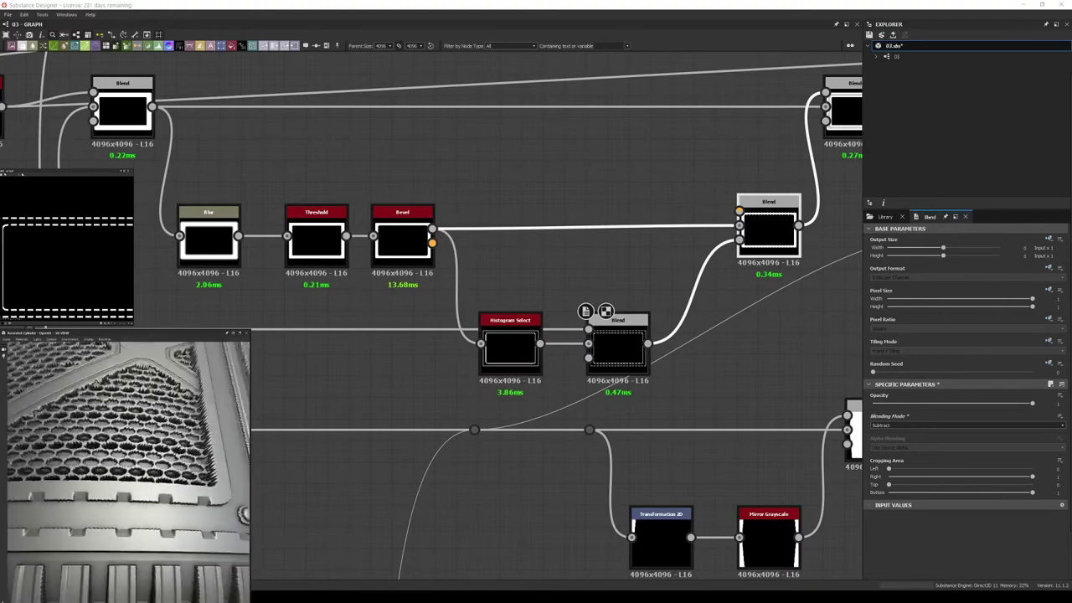
left_click_drag(1032, 403, 905, 403)
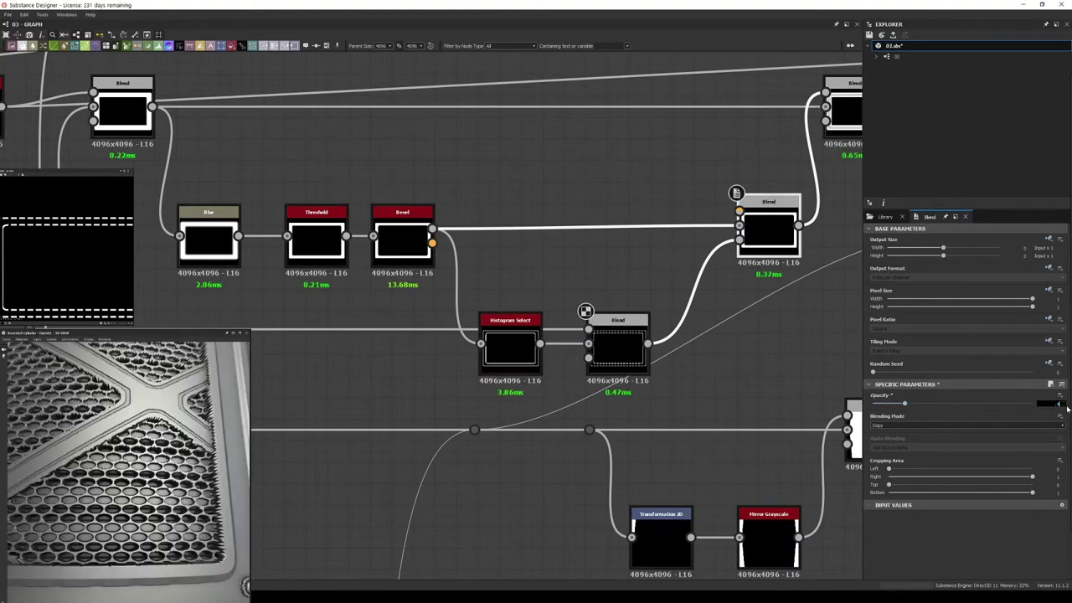
key("Return")
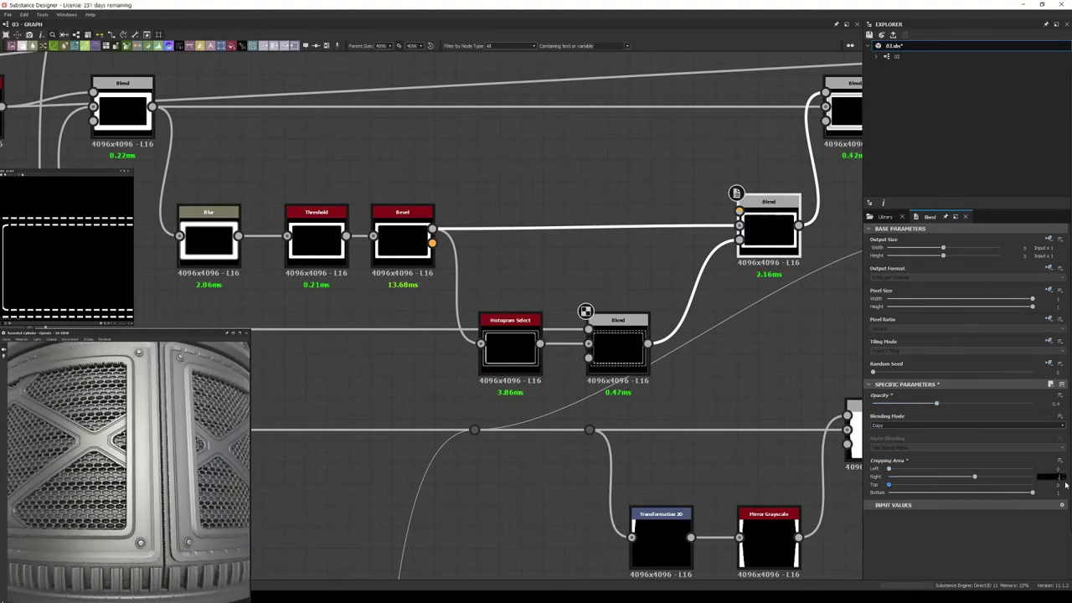
scroll(125, 578, "down", 5)
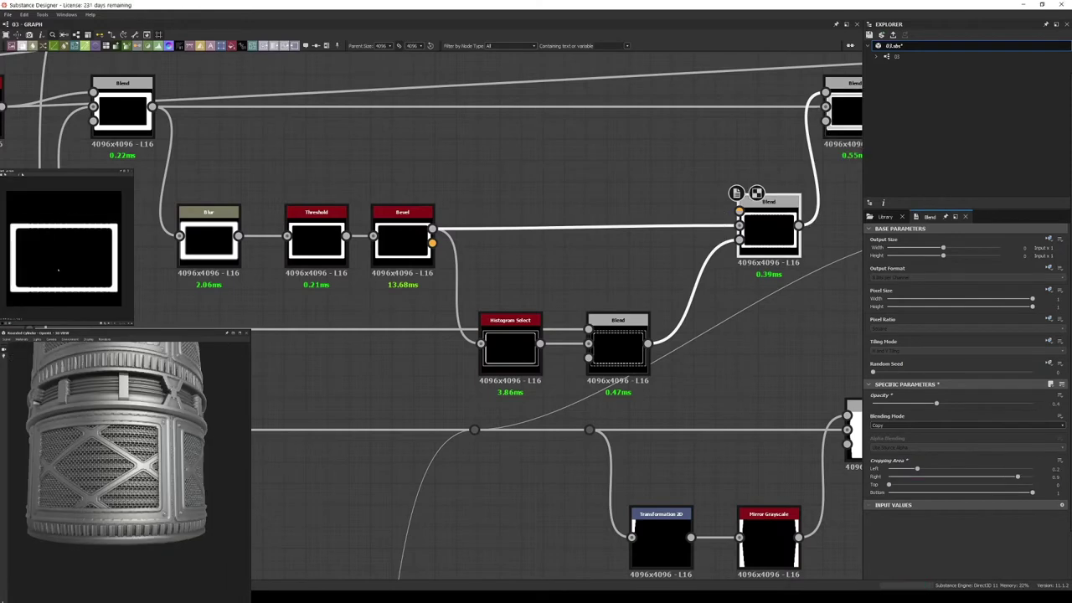
left_click_drag(118, 469, 145, 506)
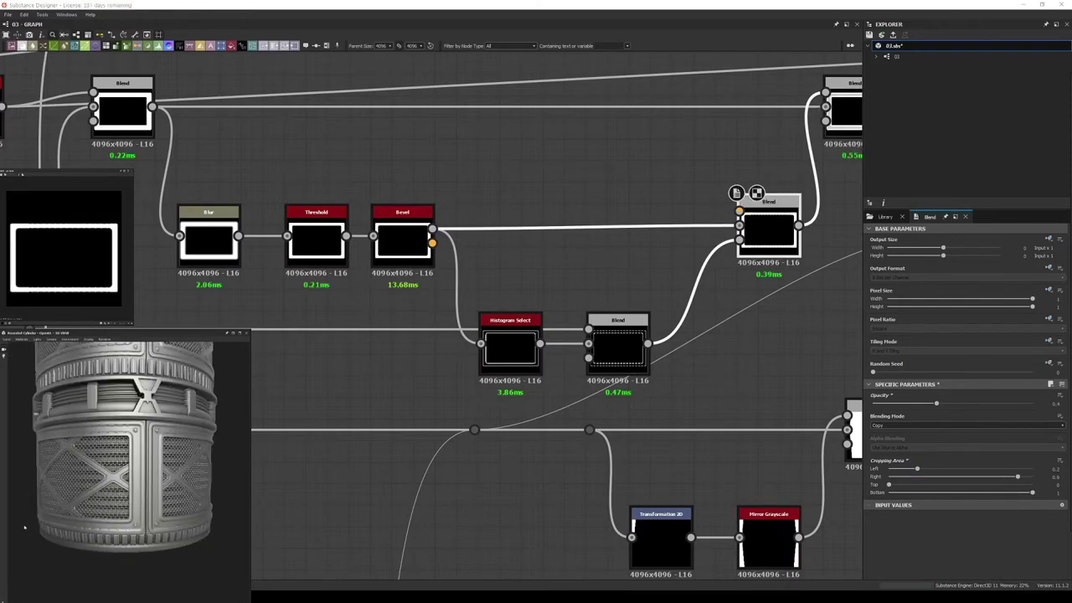
- Add a Transformation 2D node on the stripes
scroll(527, 370, "down", 3)
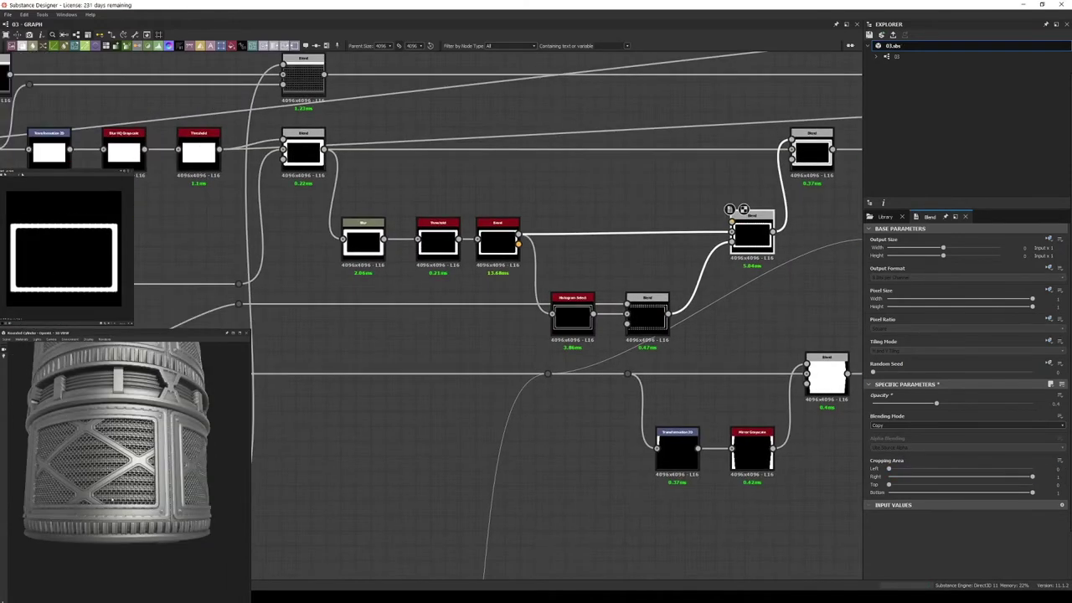
scroll(126, 460, "up", 3)
scroll(527, 369, "down", 2)
key("ctrl+v")
- Review the Blend and Transformation 2D settings on the stripes branch
scroll(238, 278, "up", 2)
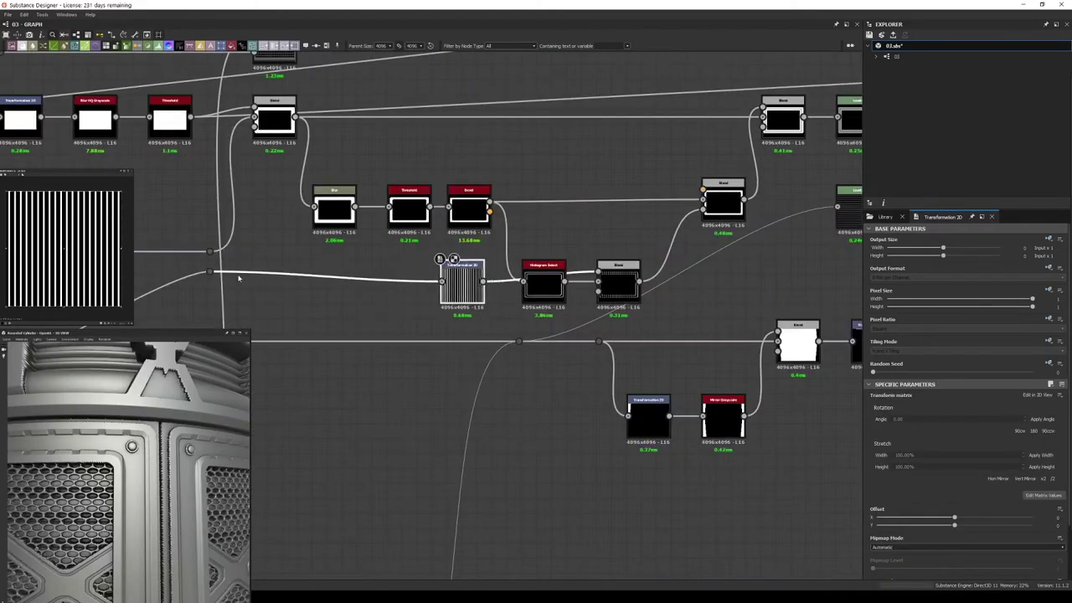
middle_click_drag(376, 218, 319, 295)
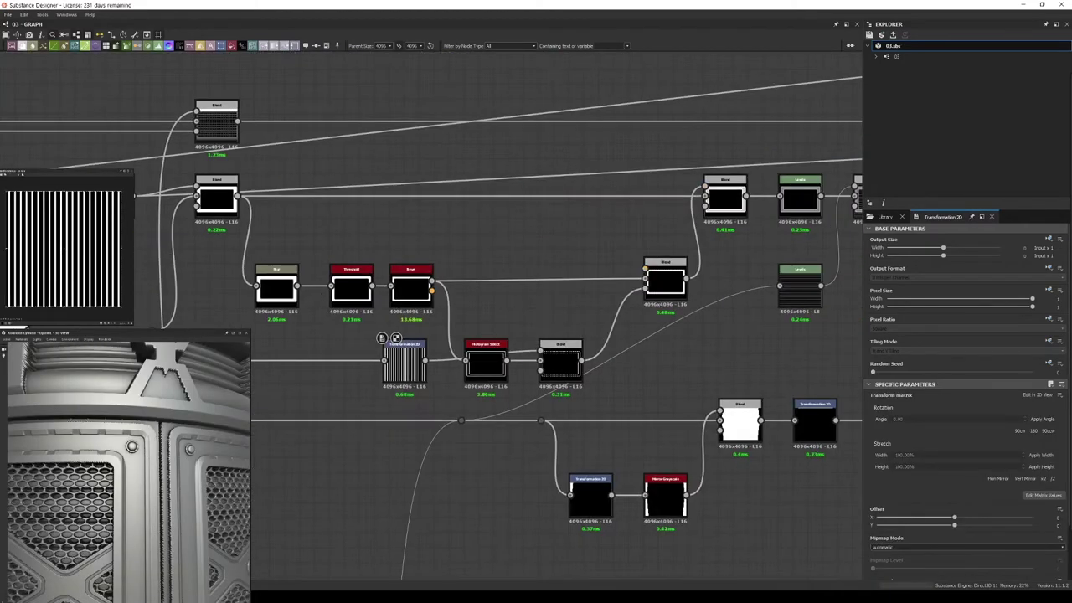
left_click(565, 375)
left_click(394, 345)
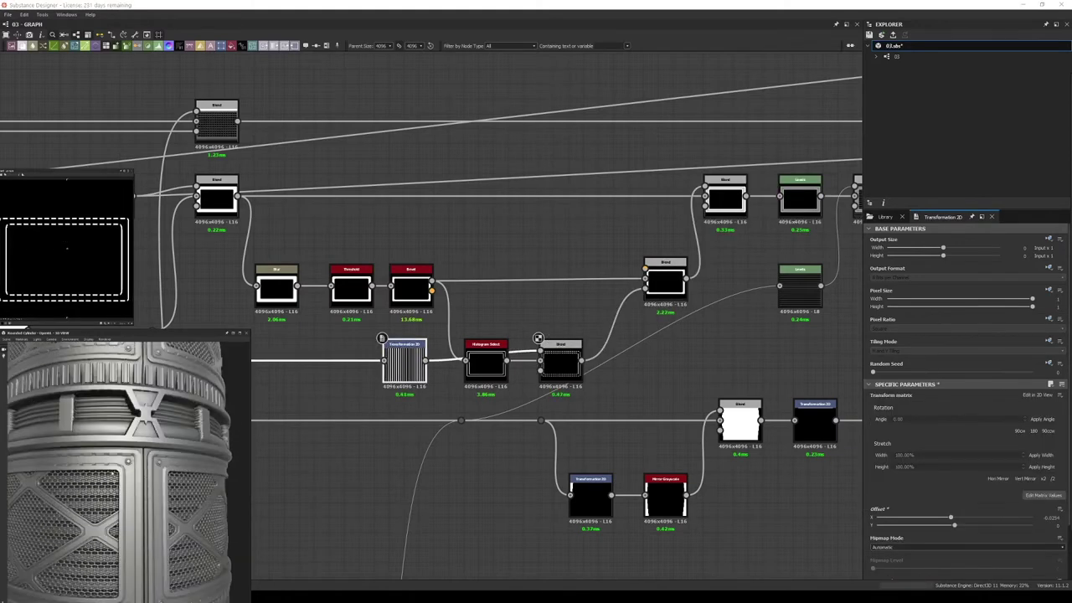
- Add a Splatter Circular node, then delete it again
middle_click_drag(286, 534, 467, 407)
key("space")
key("Escape")
key("ctrl+v")
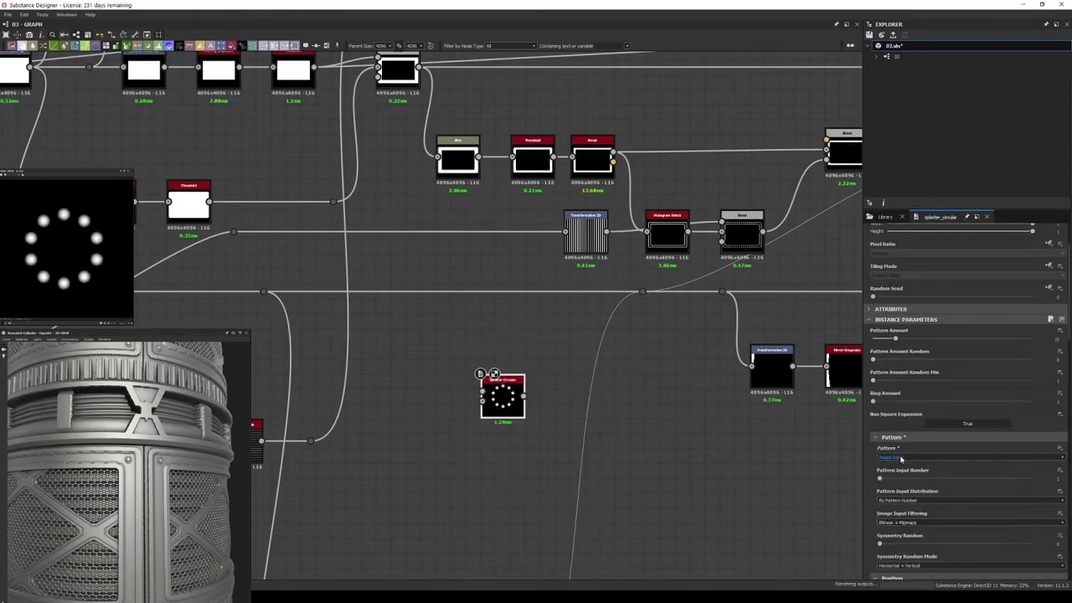
scroll(950, 478, "up", 1)
scroll(950, 478, "down", 3)
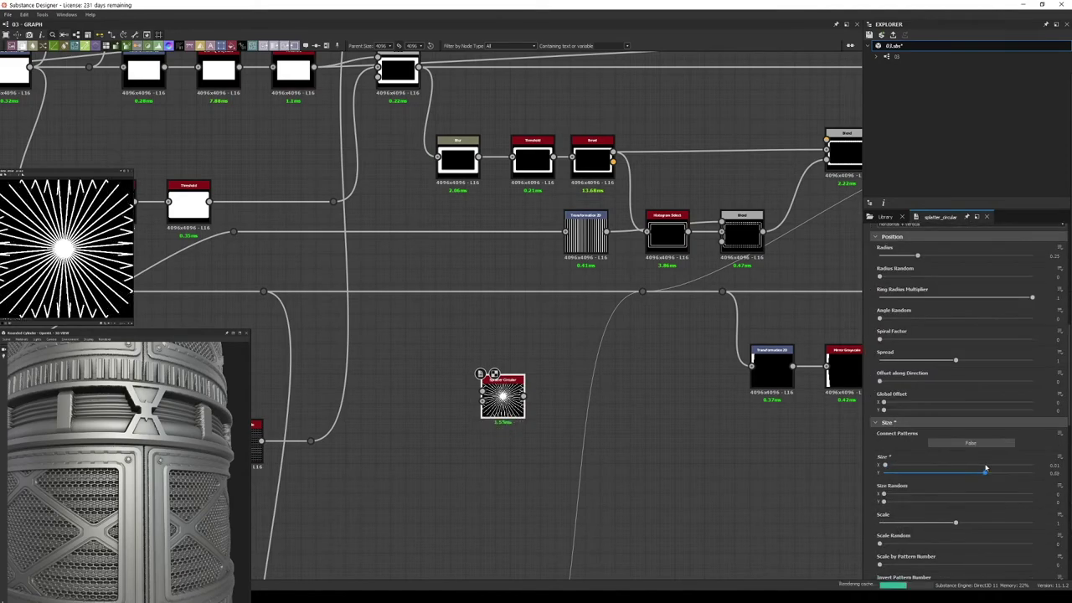
middle_click_drag(639, 245, 542, 295)
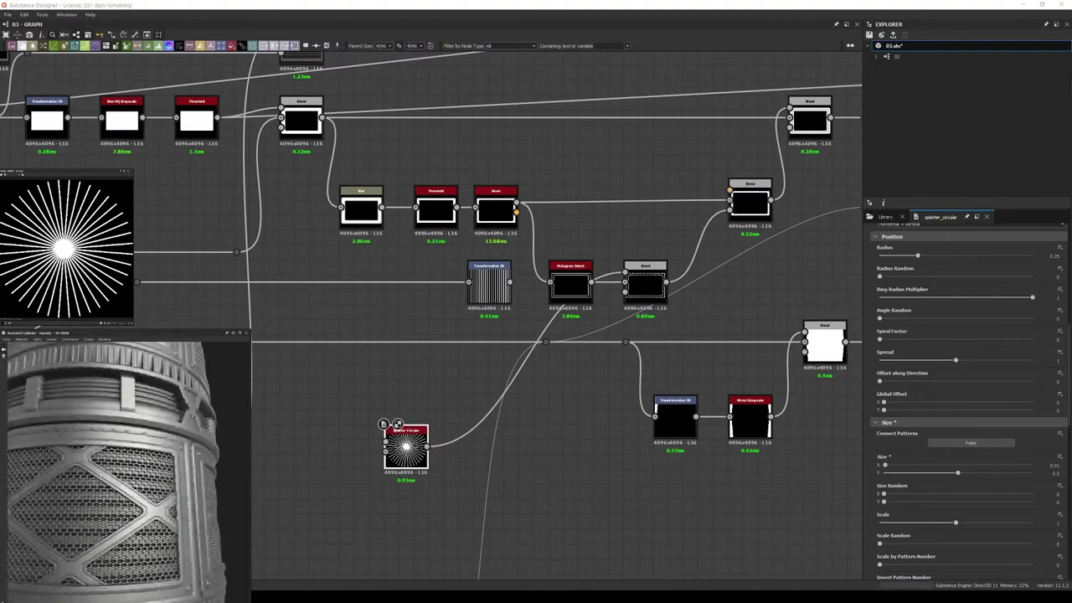
key("Delete")
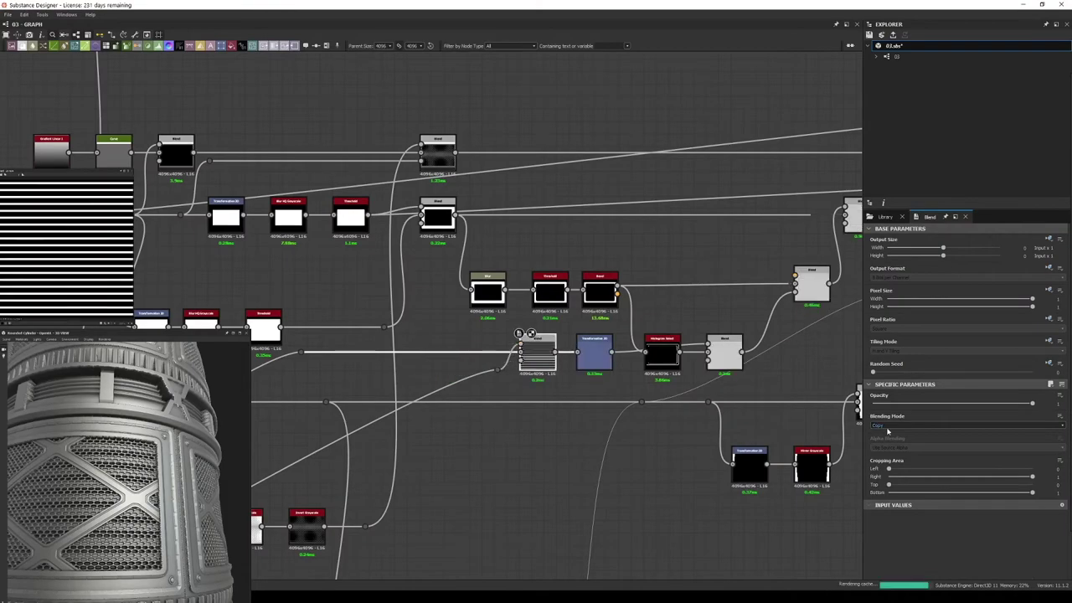
- Set the Blend to Subtract and place the rotated transform below as horizontal stripes, forming a grid
left_click(890, 425)
left_click(888, 441)
scroll(567, 392, "up", 5)
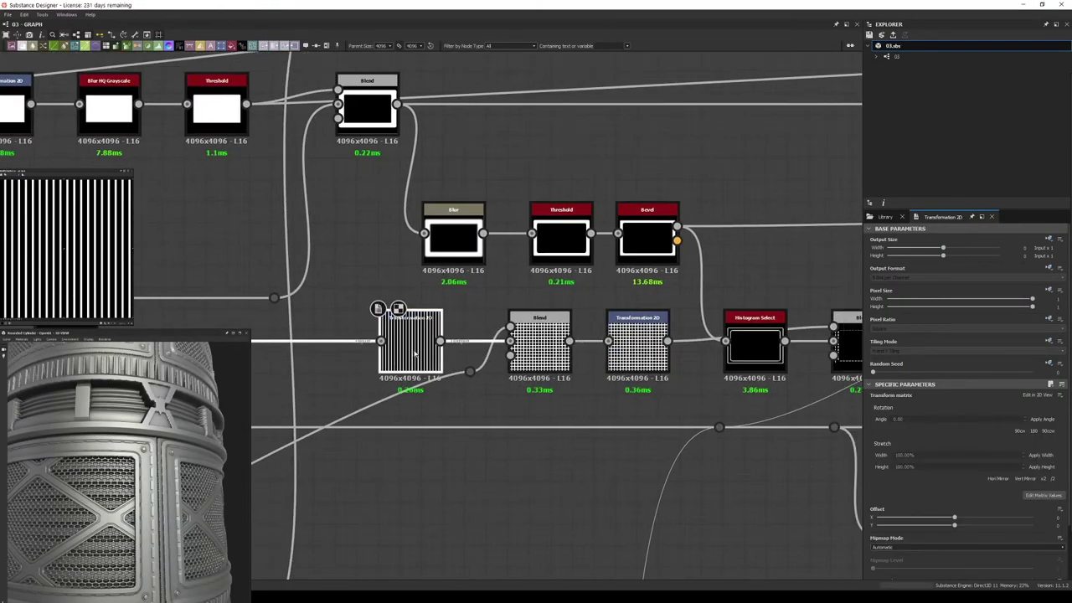
left_click_drag(415, 354, 440, 449)
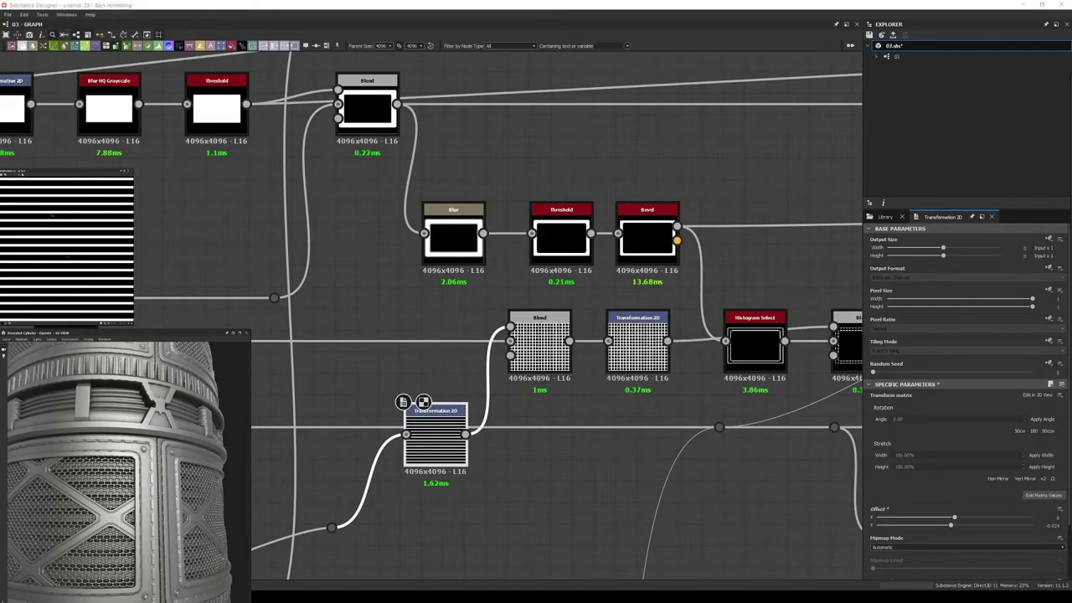
- Branch a Blur HQ Grayscale node off the Blend output next to the Levels node
middle_click_drag(460, 485, 556, 329)
scroll(556, 329, "down", 5)
scroll(629, 242, "up", 5)
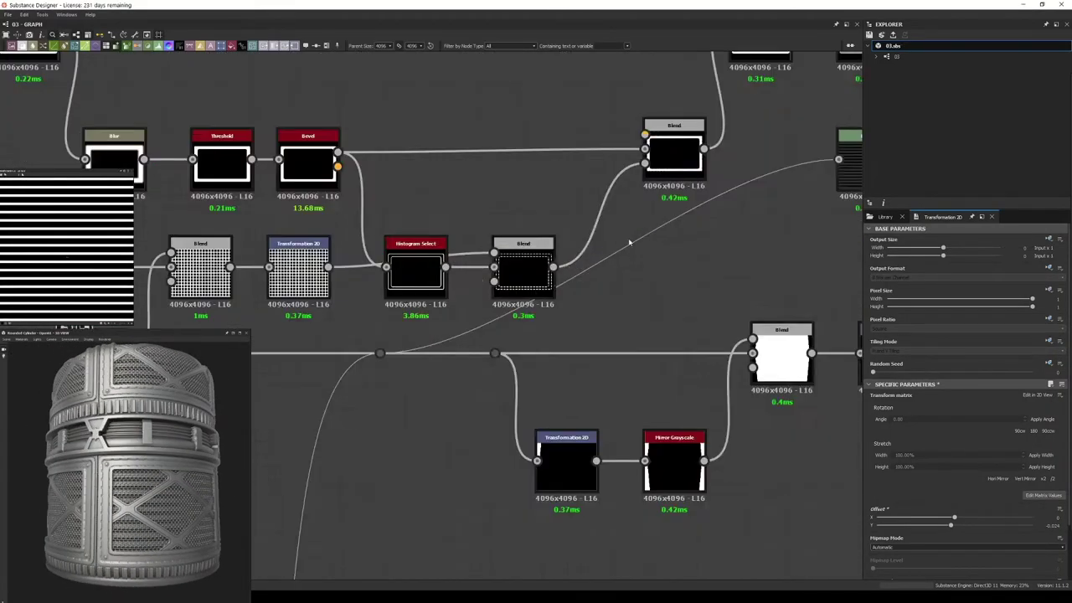
scroll(629, 242, "up", 3)
scroll(629, 242, "down", 4)
mouse_move(586, 251)
middle_mouse_down()
mouse_move(434, 326)
mouse_move(469, 167)
middle_mouse_up()
scroll(469, 251, "down", 5)
scroll(474, 300, "up", 5)
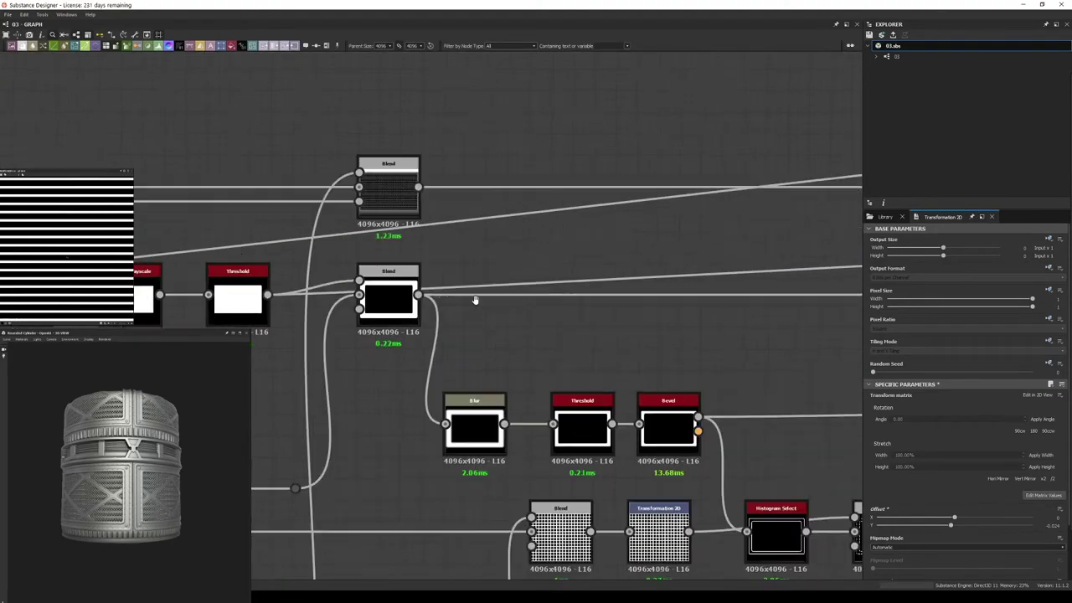
scroll(475, 300, "down", 3)
scroll(474, 300, "up", 3)
scroll(474, 251, "down", 2)
mouse_move(400, 367)
left_mouse_down()
mouse_move(416, 203)
mouse_move(481, 205)
left_mouse_up()
key("Escape")
left_click(403, 223)
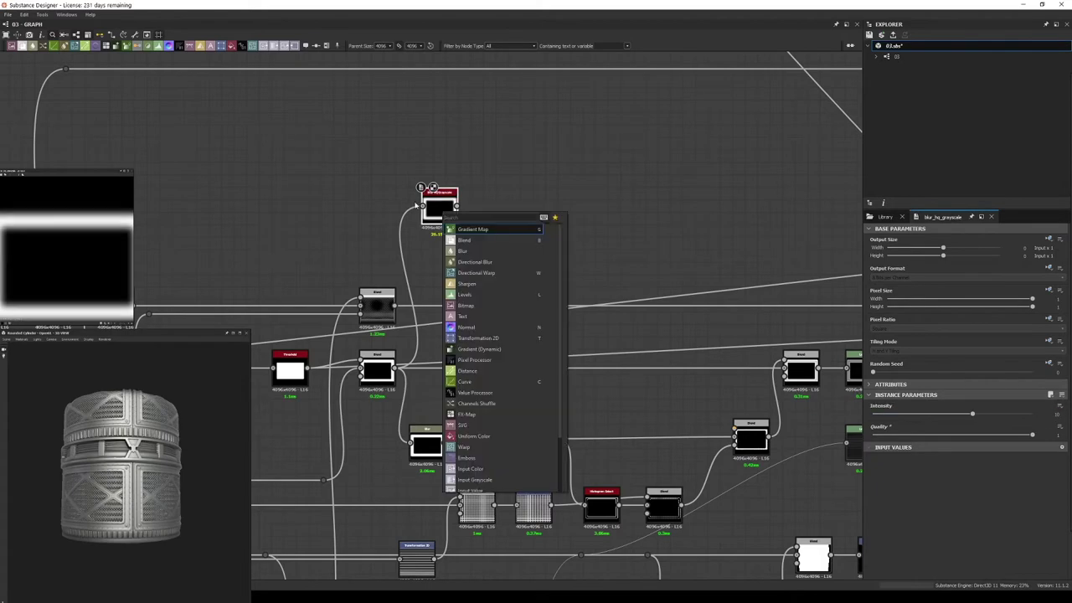
- Work from the Blur HQ Grayscale output and bring the blur branch into view
left_click(502, 352)
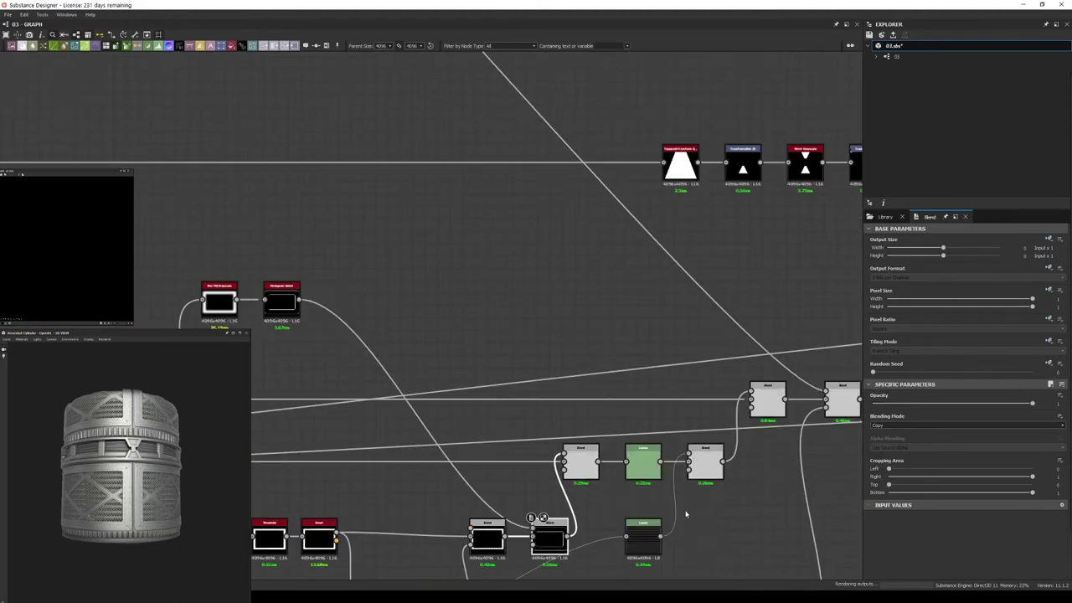
scroll(203, 489, "up", 5)
scroll(537, 400, "up", 3)
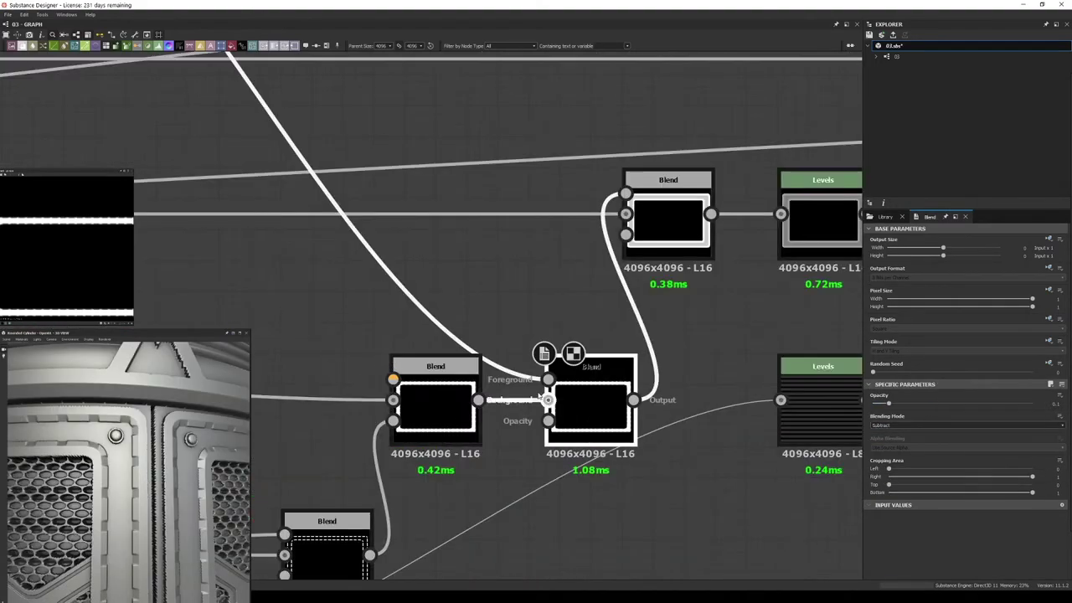
scroll(537, 401, "down", 2)
scroll(537, 400, "down", 2)
scroll(734, 400, "up", 2)
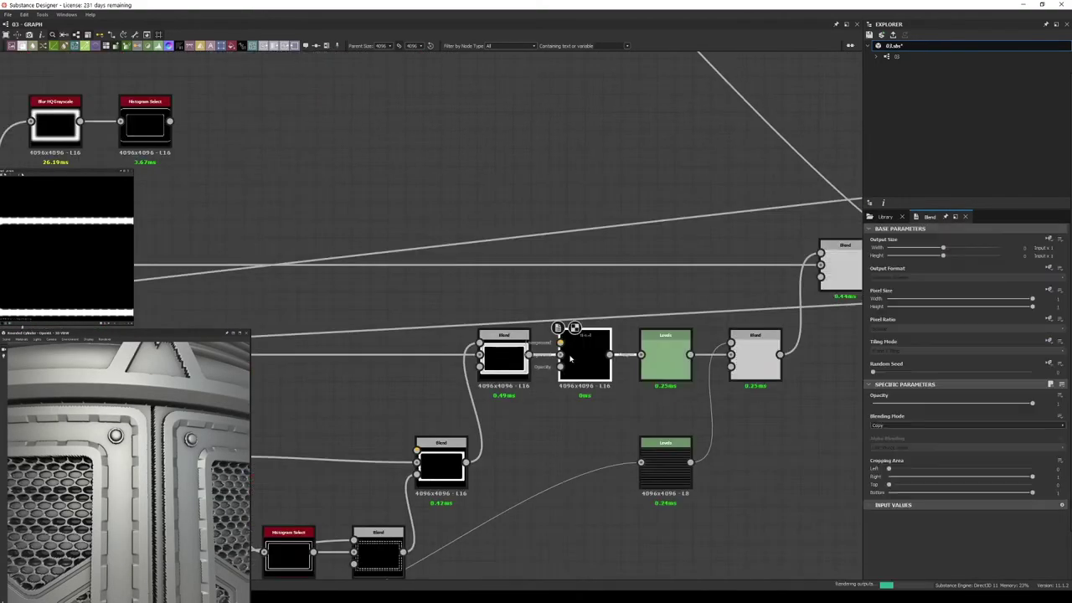
left_click(55, 126)
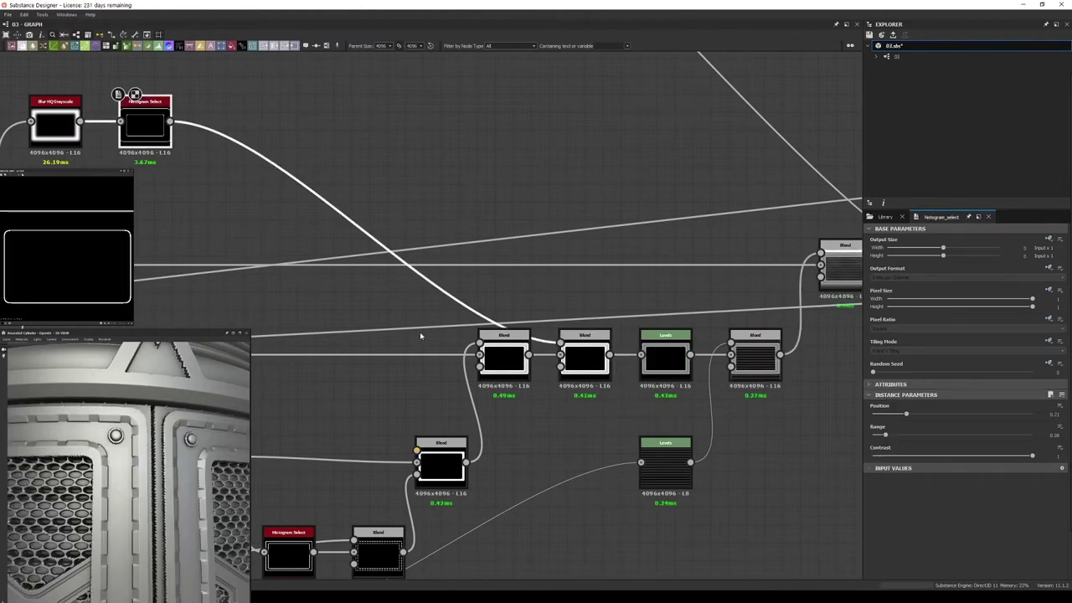
middle_click_drag(420, 331, 508, 361)
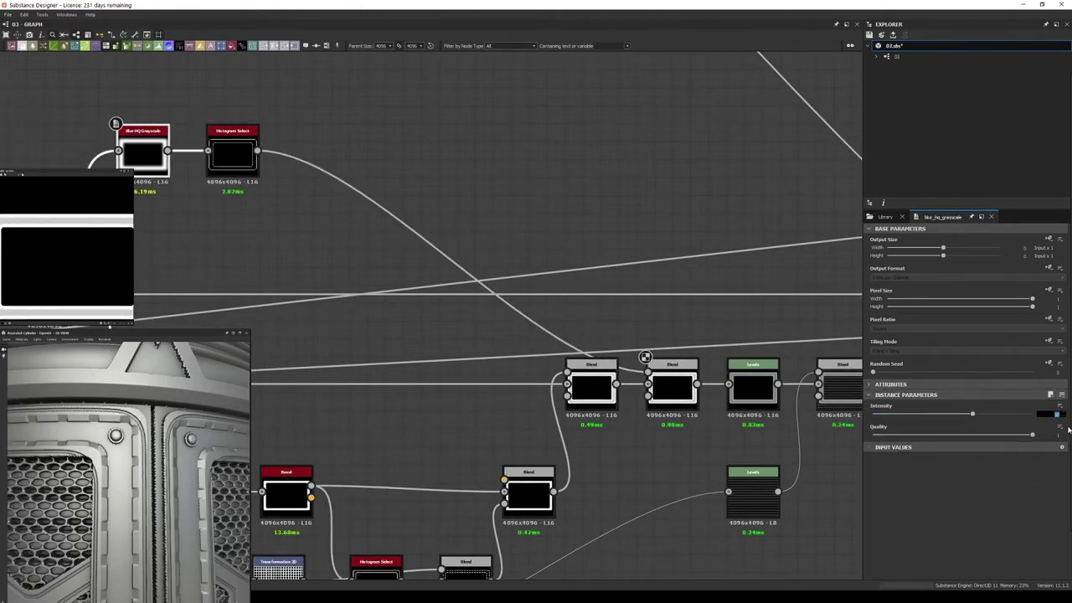
- Raise the Histogram Select Position to about 0.79, comparing it against the blurred shape
left_click(232, 151)
left_click_drag(953, 415, 1008, 416)
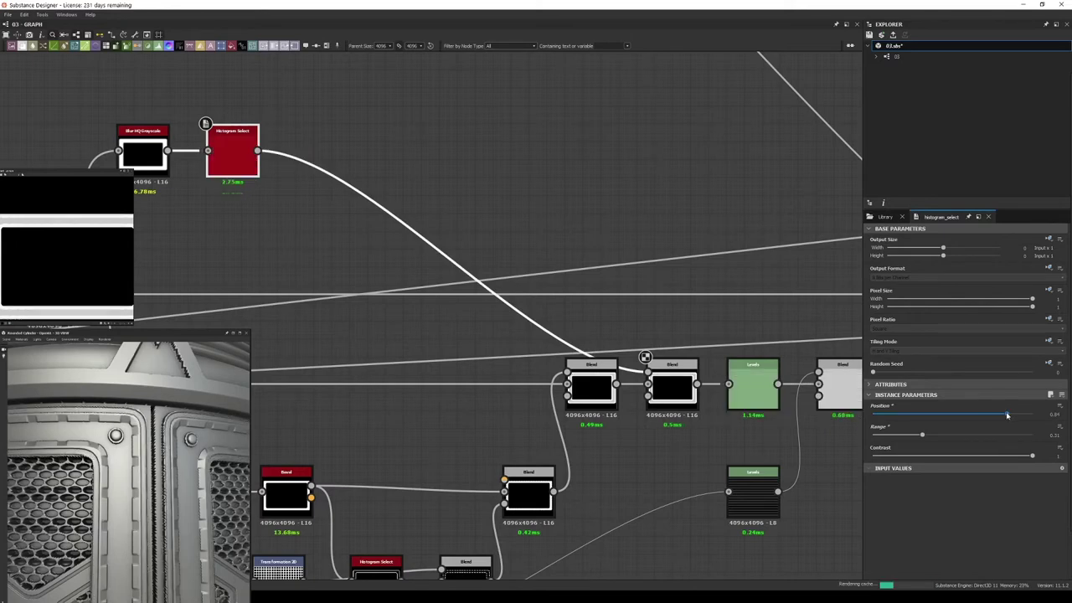
double_click(142, 151)
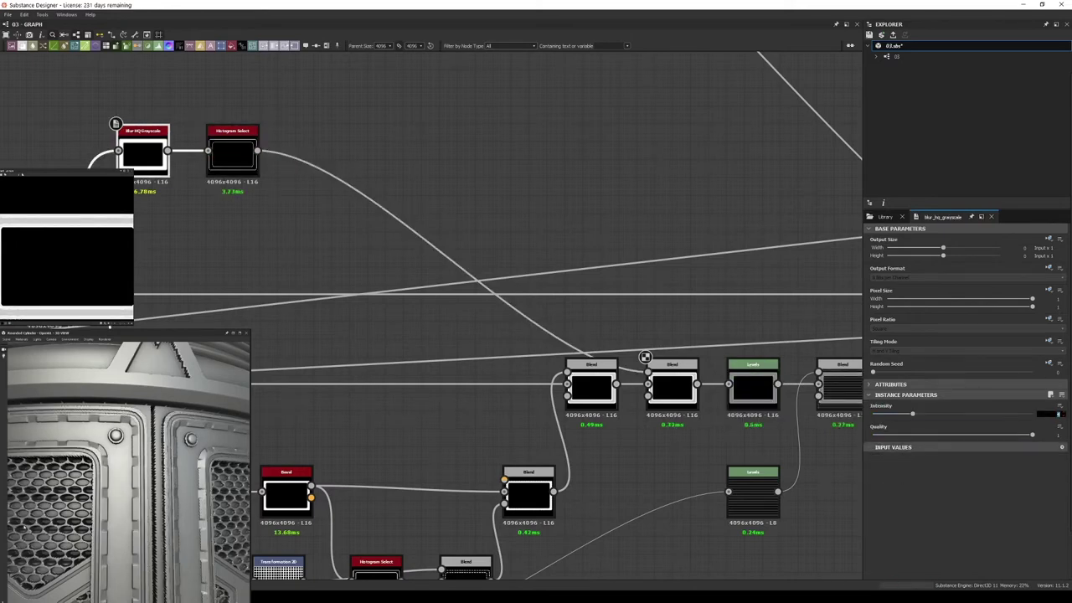
double_click(232, 151)
mouse_move(1008, 415)
left_mouse_down()
mouse_move(1024, 417)
mouse_move(1014, 415)
left_mouse_up()
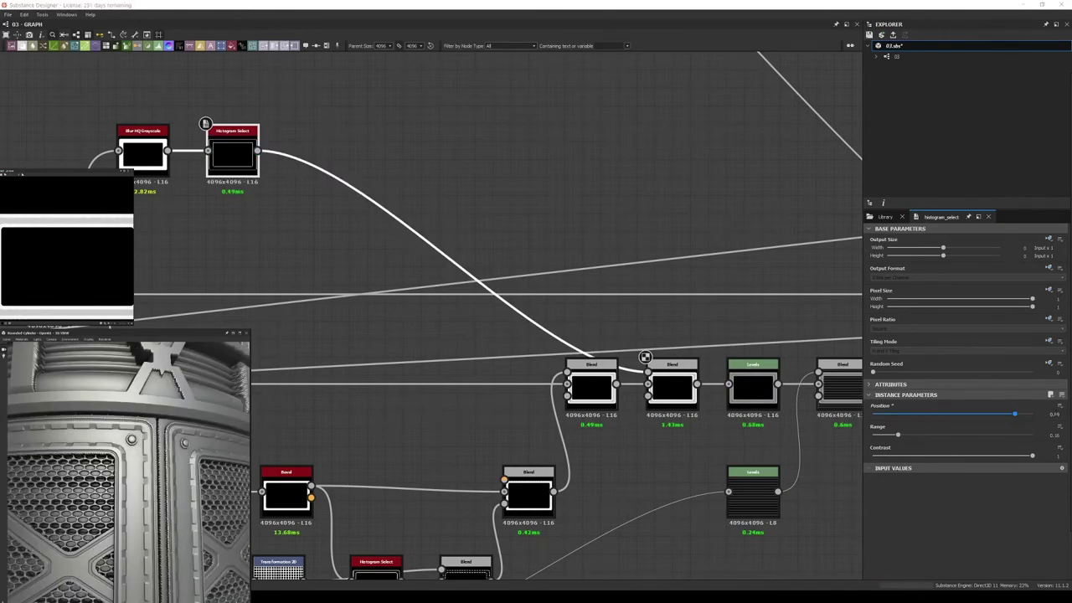
scroll(472, 411, "down", 3)
scroll(628, 438, "up", 3)
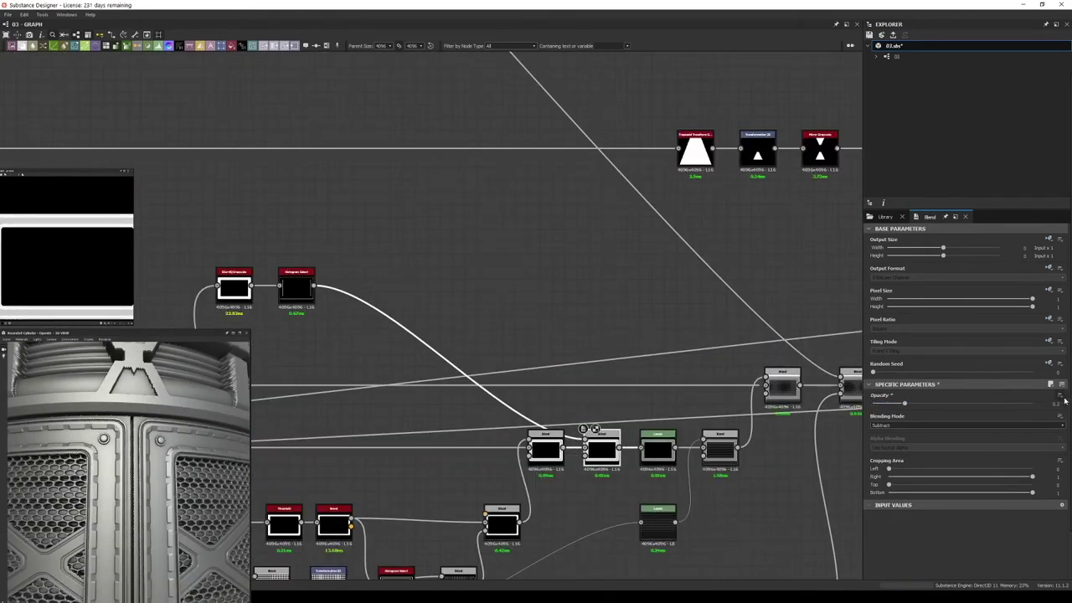
- Add a Non-Uniform Blur Grayscale node followed by a Histogram Select
scroll(503, 335, "down", 3)
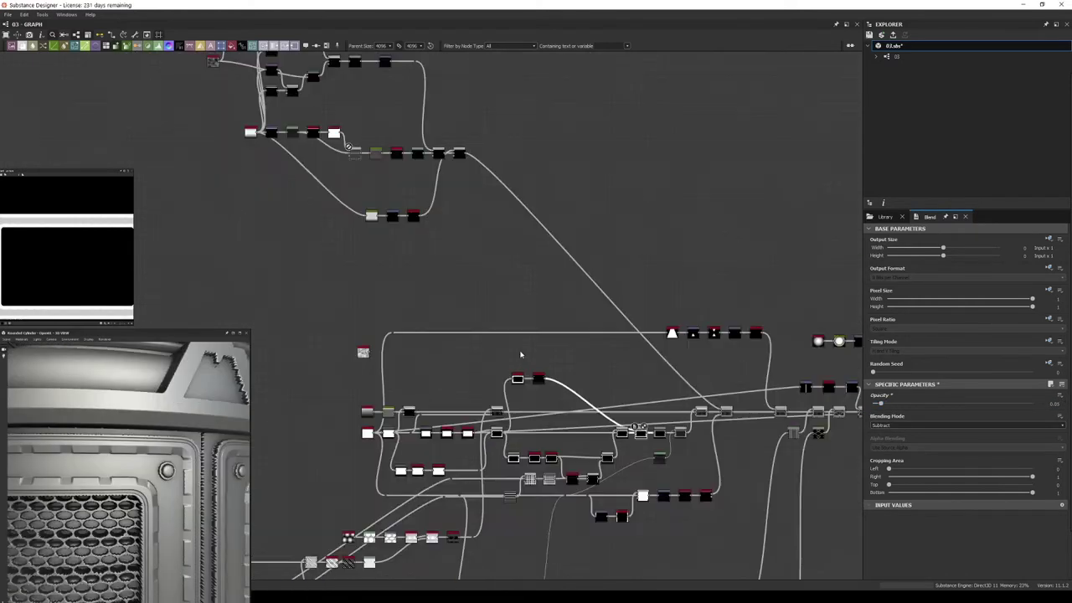
scroll(502, 335, "up", 3)
right_click(431, 268)
left_click(469, 284)
scroll(383, 383, "up", 1)
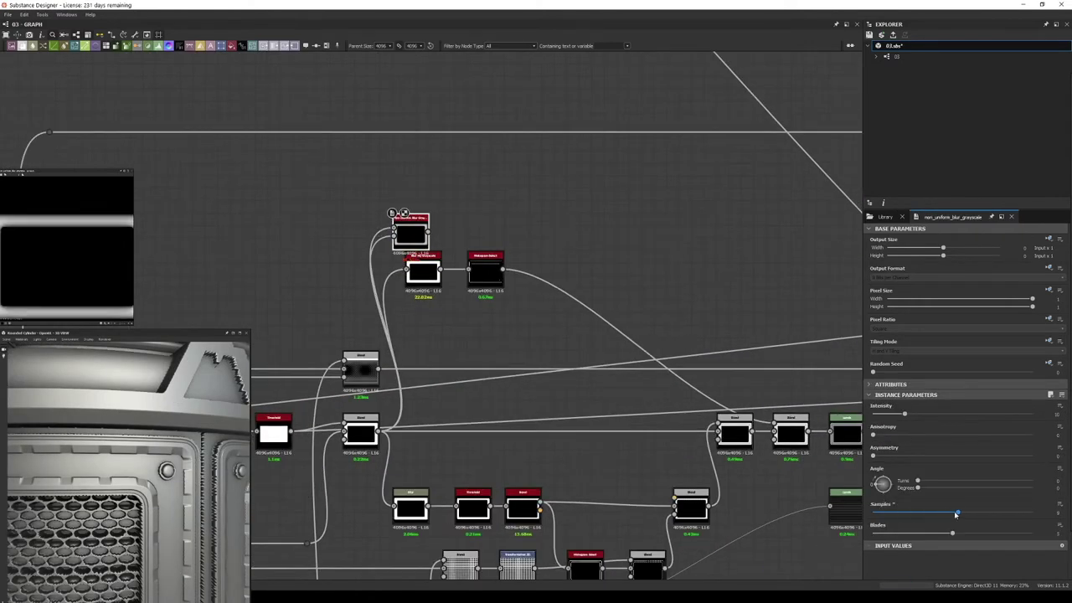
left_click_drag(428, 235, 397, 214)
left_click(436, 233)
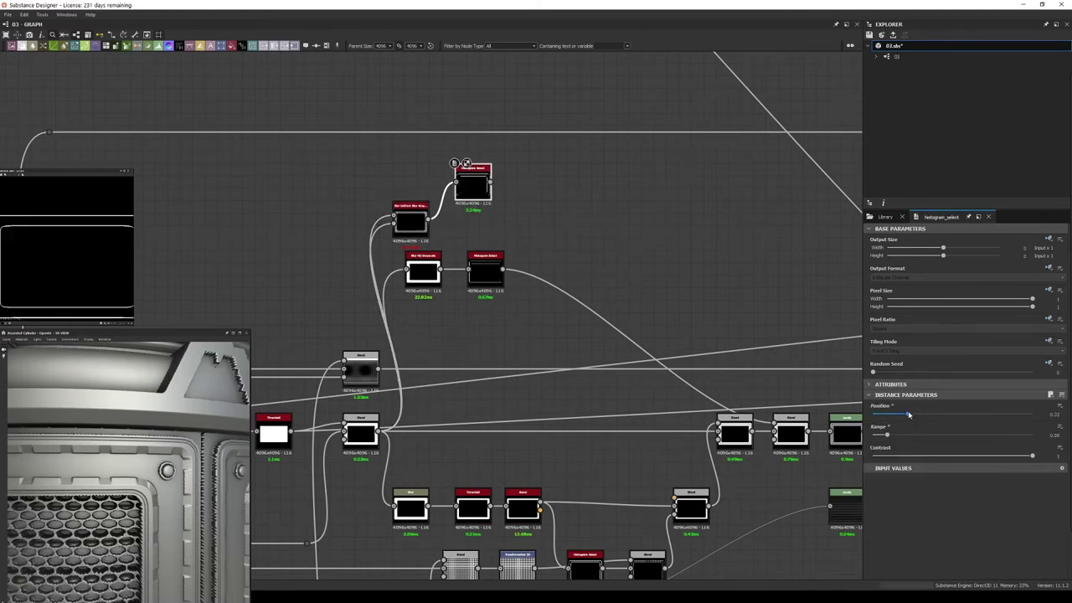
- Compare both outputs and try different Histogram Select Positions, undoing the changes
double_click(411, 219)
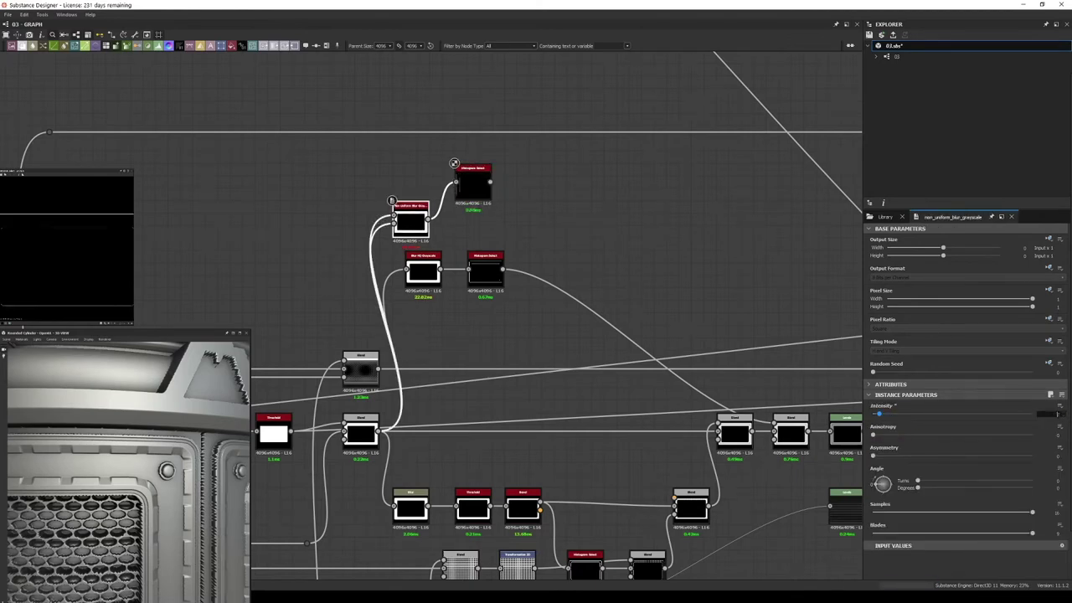
double_click(473, 183)
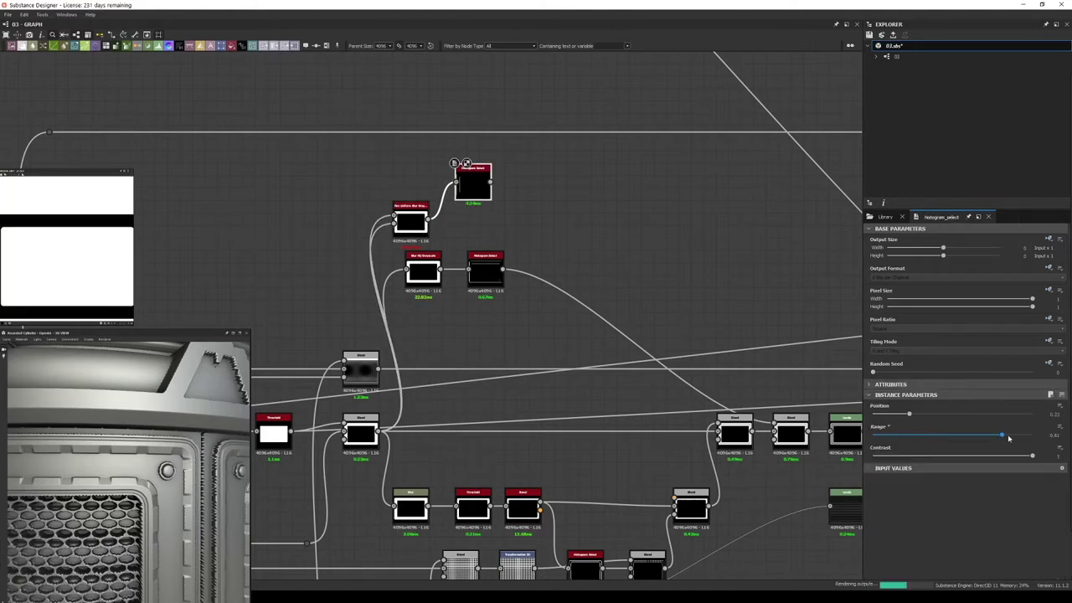
left_click_drag(945, 414, 995, 421)
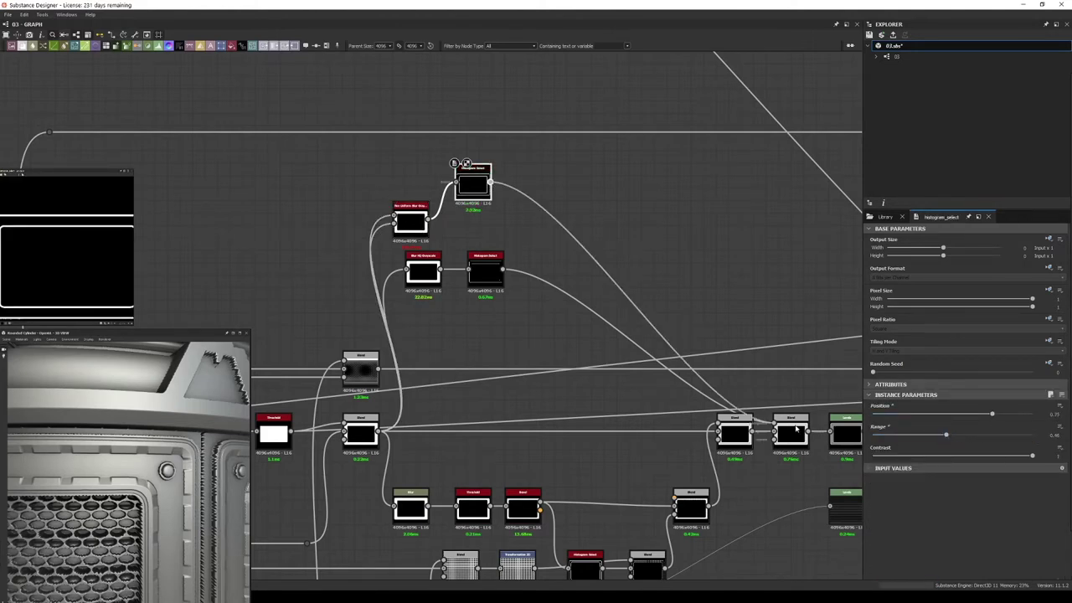
key("ctrl+z")
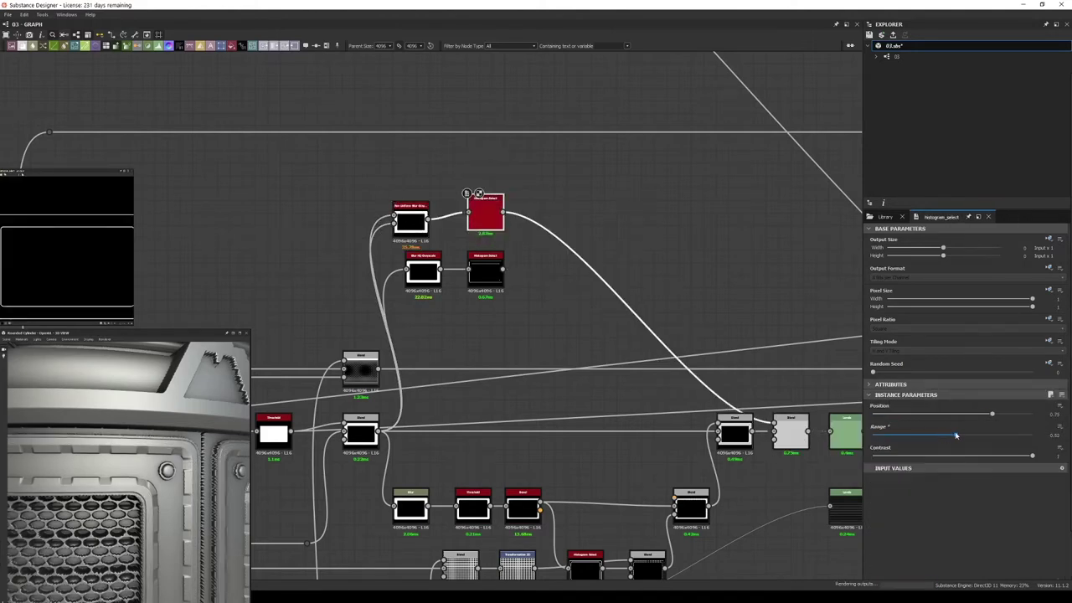
mouse_move(955, 435)
left_mouse_down()
mouse_move(945, 436)
mouse_move(948, 413)
left_mouse_up()
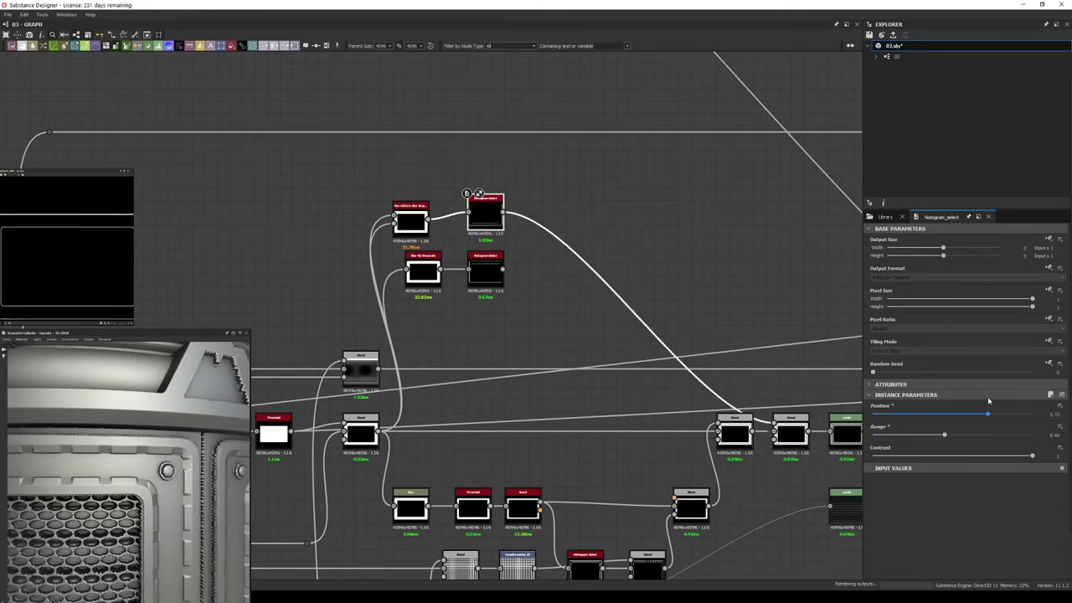
key("ctrl+z")
- Replace the Non-Uniform Blur with a Bevel and lower the Histogram Select's Position
key("space")
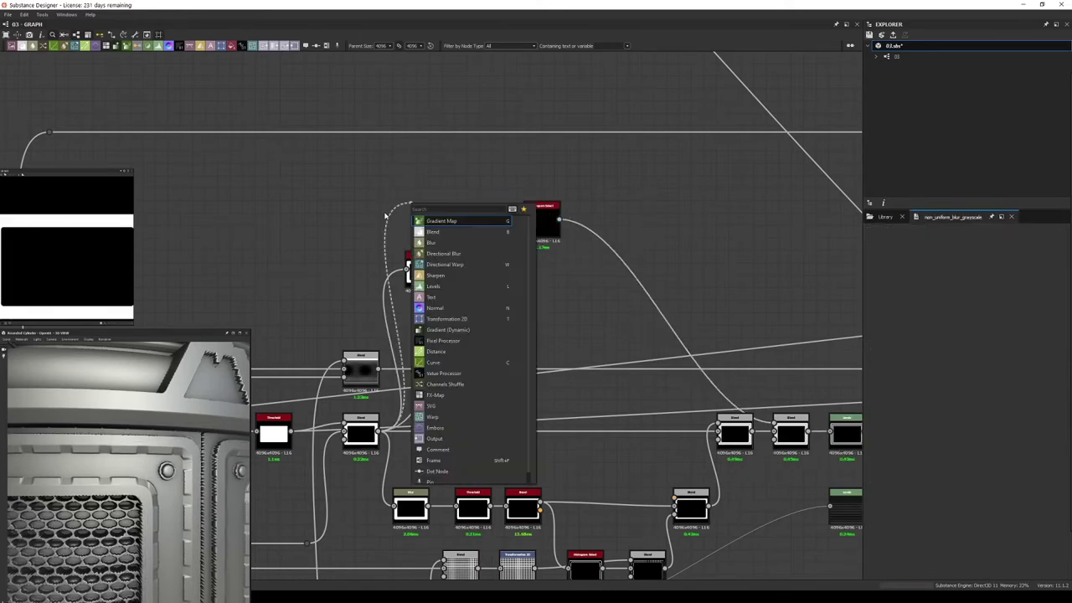
type("bevel")
key("Return")
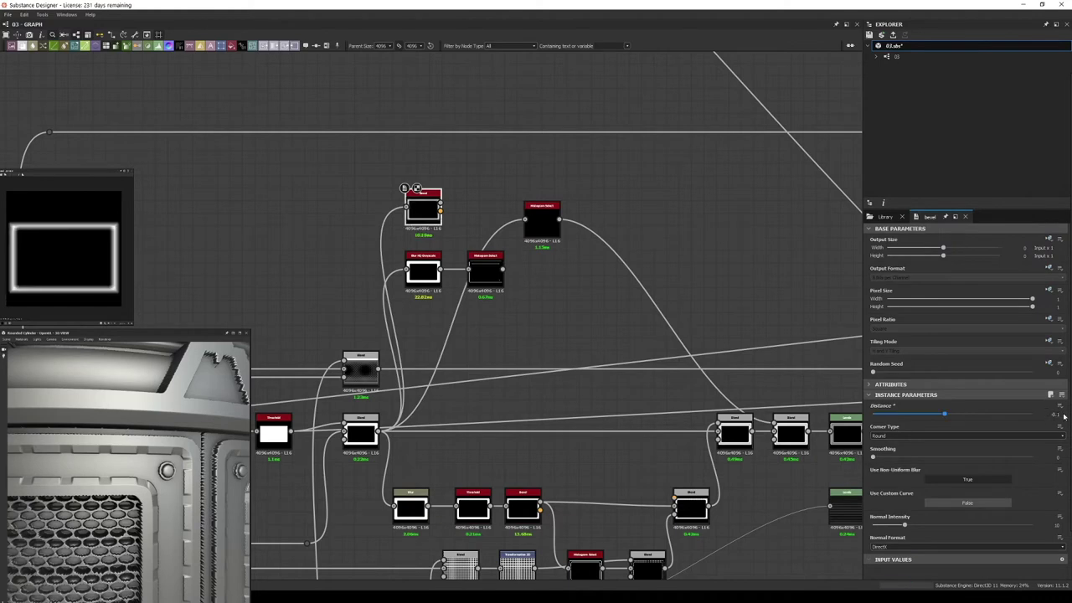
scroll(502, 253, "up", 2)
left_click(560, 206)
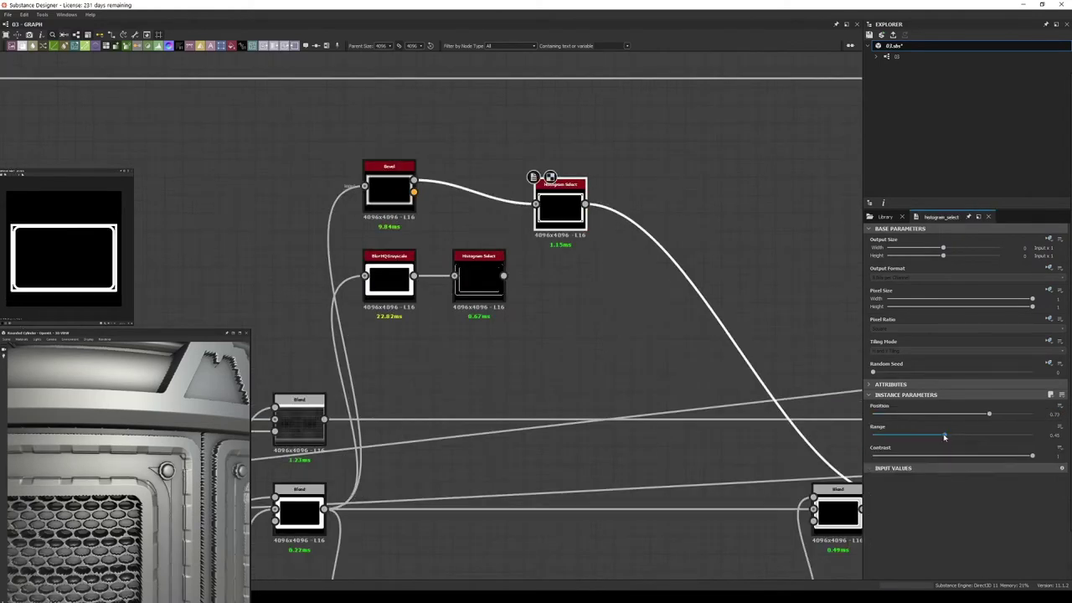
left_click_drag(961, 416, 941, 414)
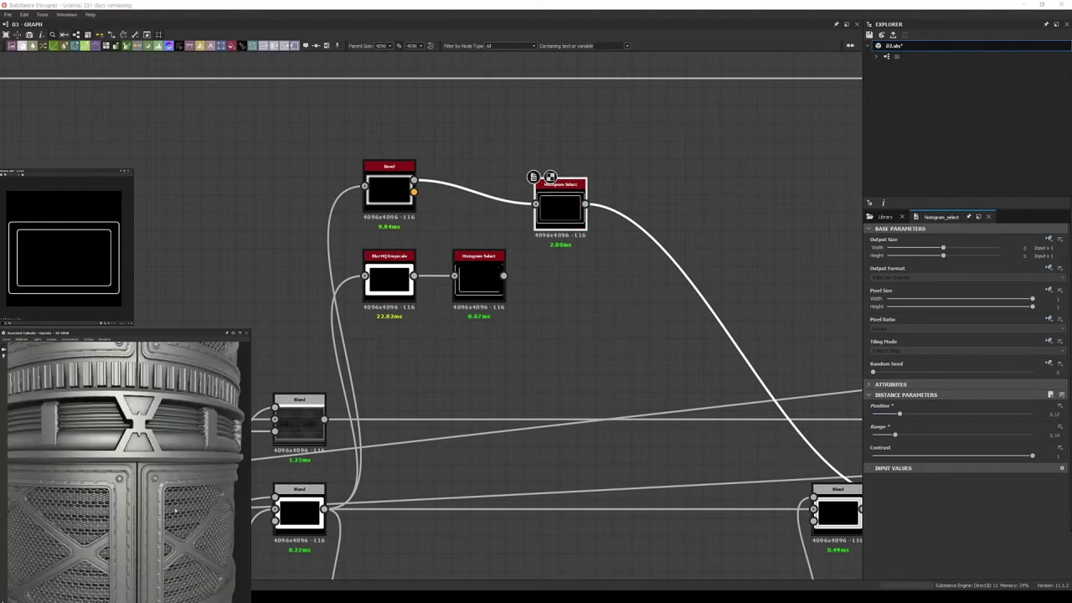
- Link a second Histogram Select from the Bevel with Position 0.92 and Range 0.41
left_click(389, 188)
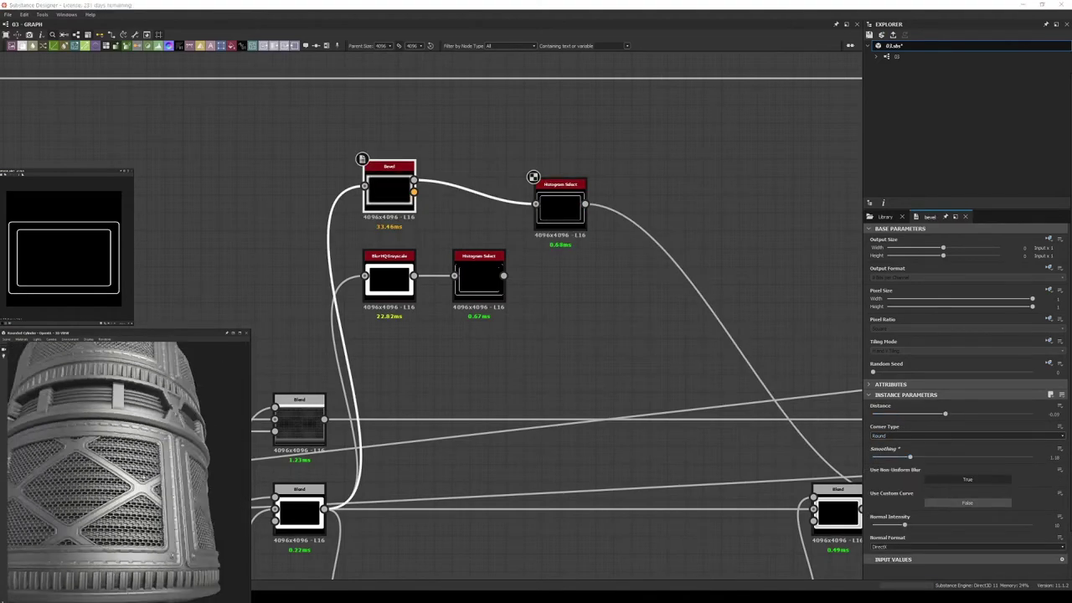
left_click_drag(560, 205, 478, 188)
left_click_drag(414, 181, 569, 123)
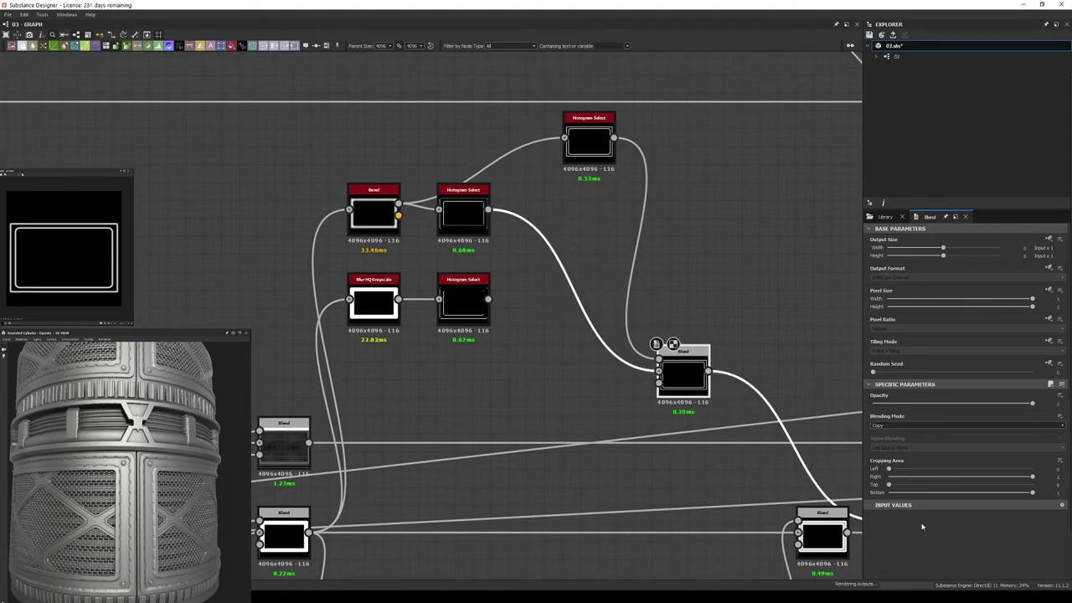
left_click(445, 195)
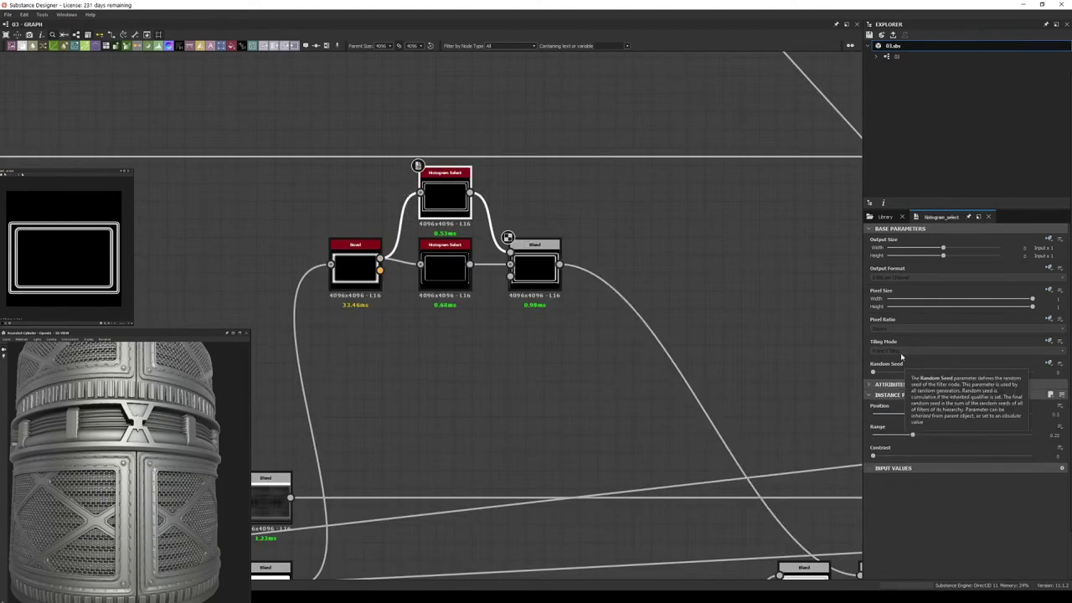
left_click_drag(1005, 416, 1031, 416)
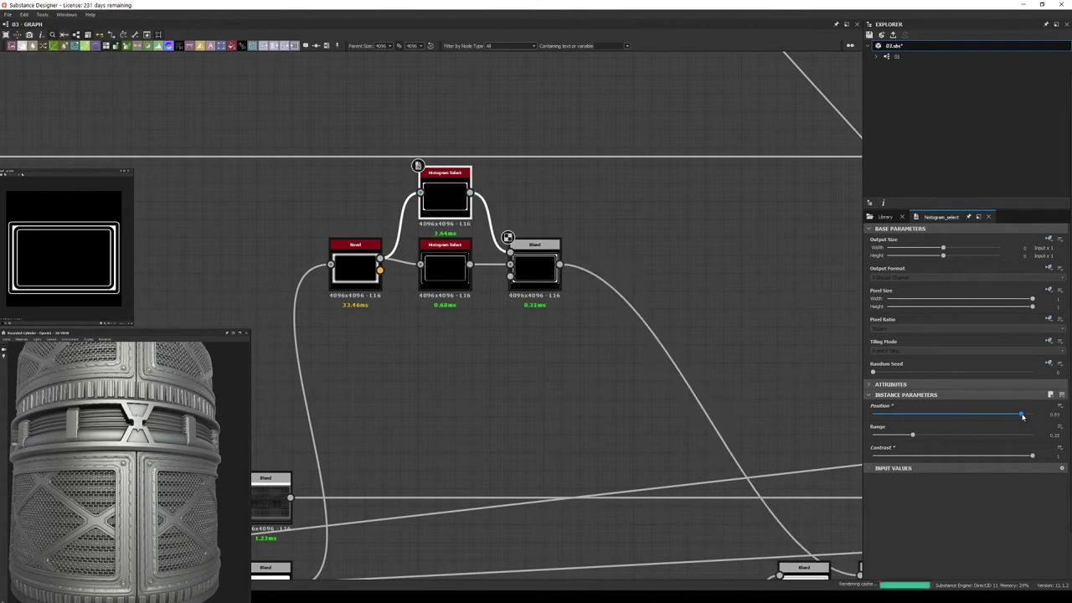
left_click_drag(904, 437, 941, 439)
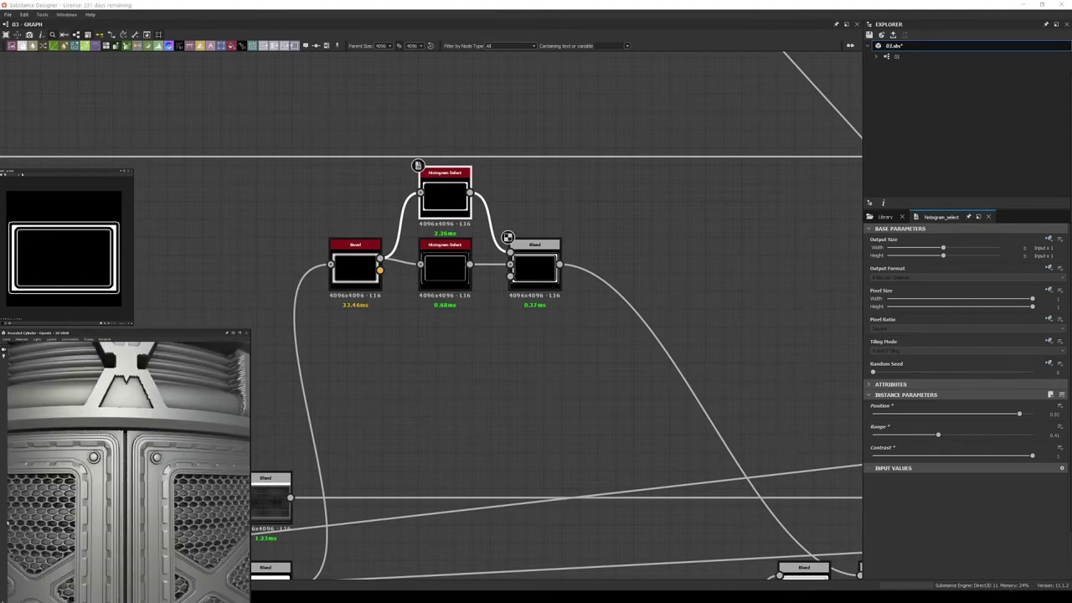
scroll(670, 394, "down", 5)
middle_click_drag(671, 469, 662, 385)
- Preview the material on a flat plane, tilting it to face the viewer
scroll(683, 417, "up", 5)
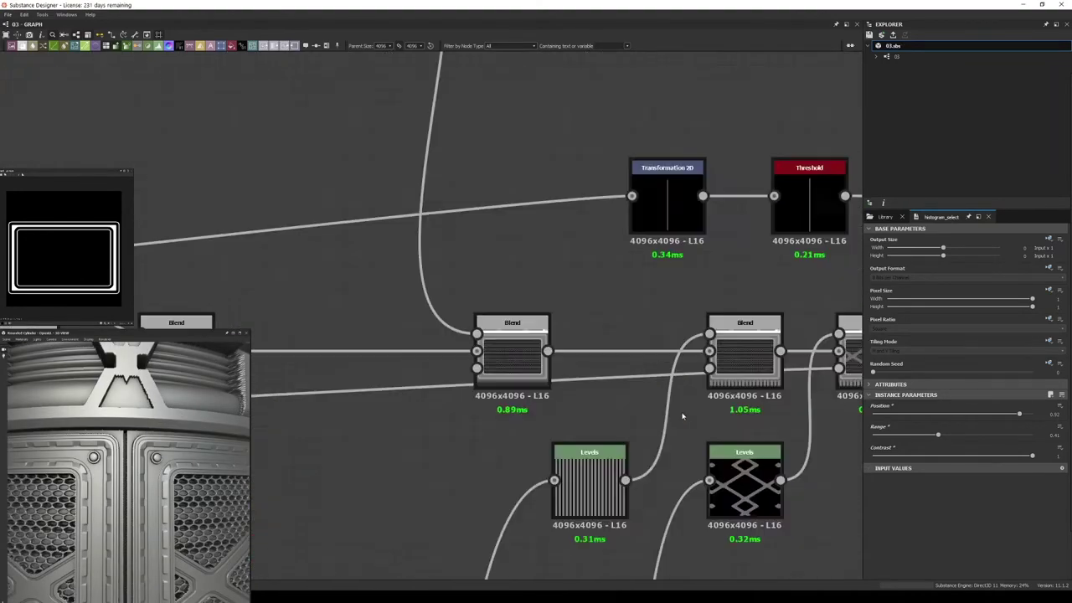
left_click(370, 147)
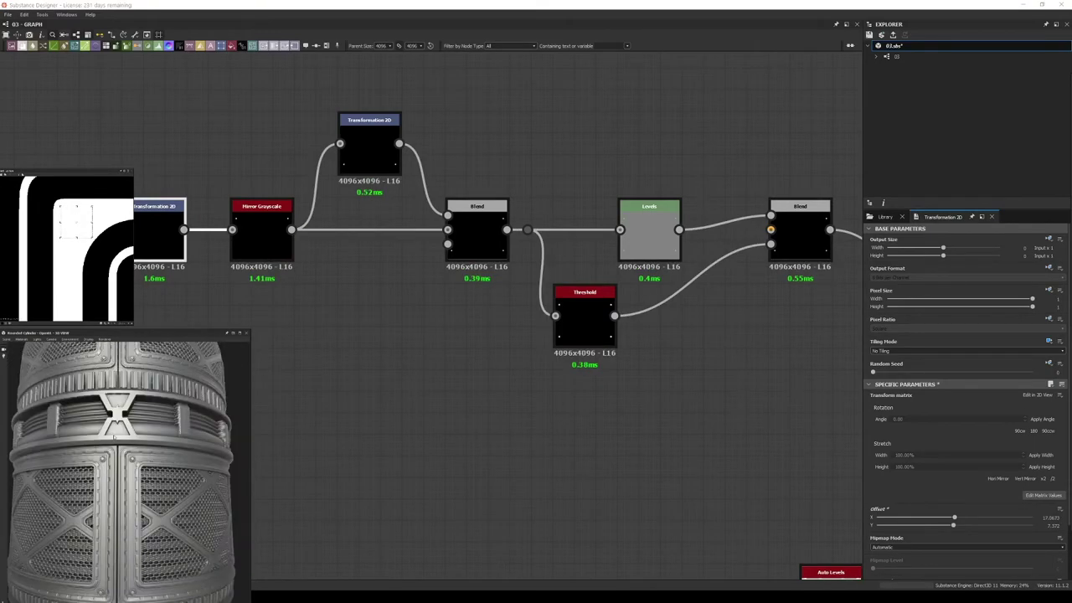
scroll(114, 436, "down", 3)
scroll(171, 461, "down", 2)
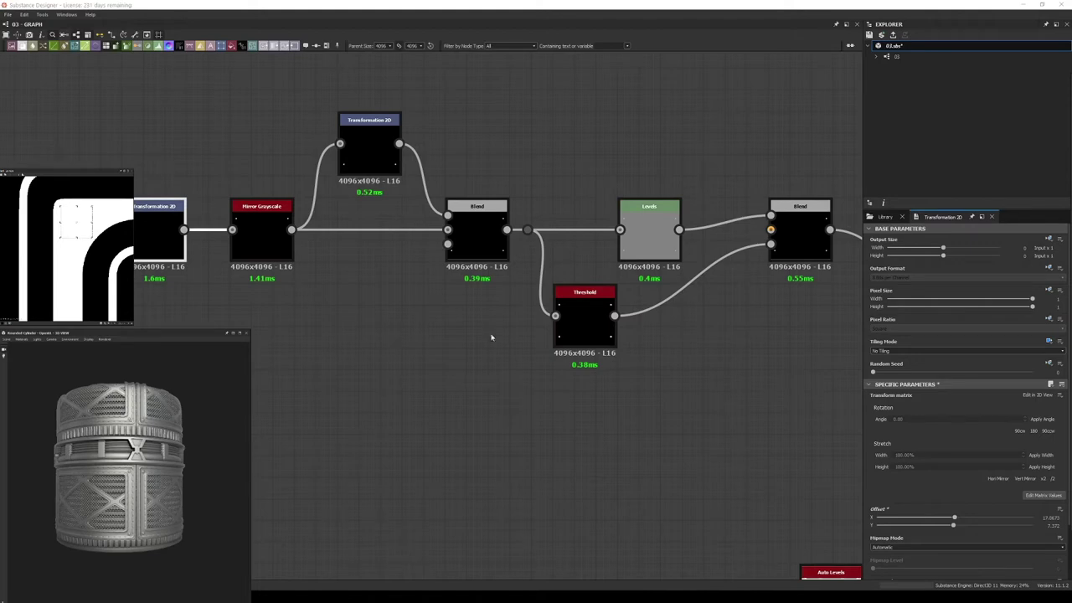
left_click(6, 339)
left_click(114, 463)
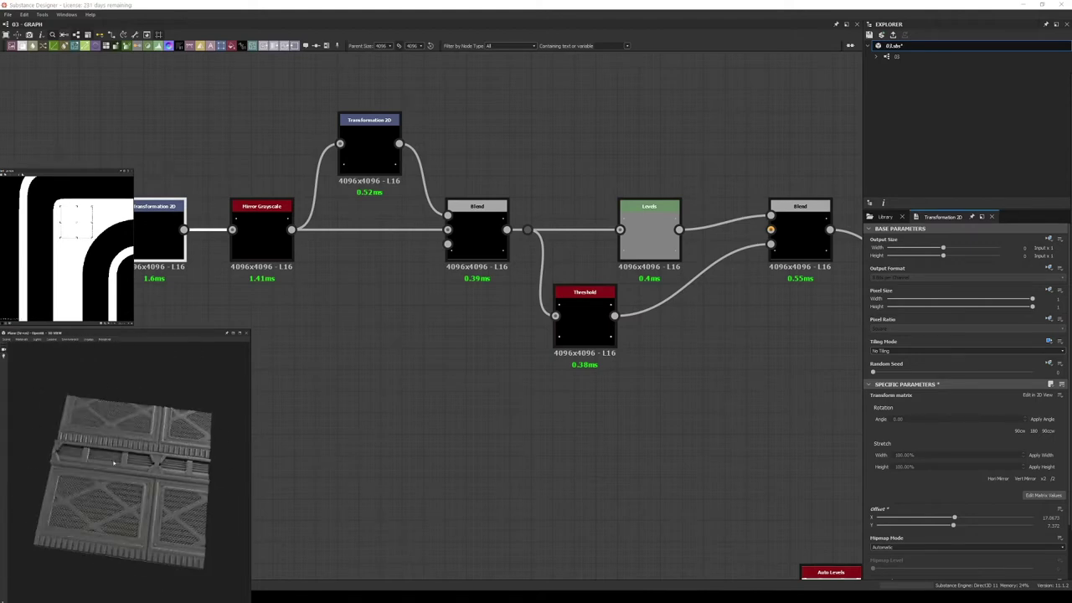
scroll(114, 462, "up", 3)
left_click_drag(114, 462, 157, 495)
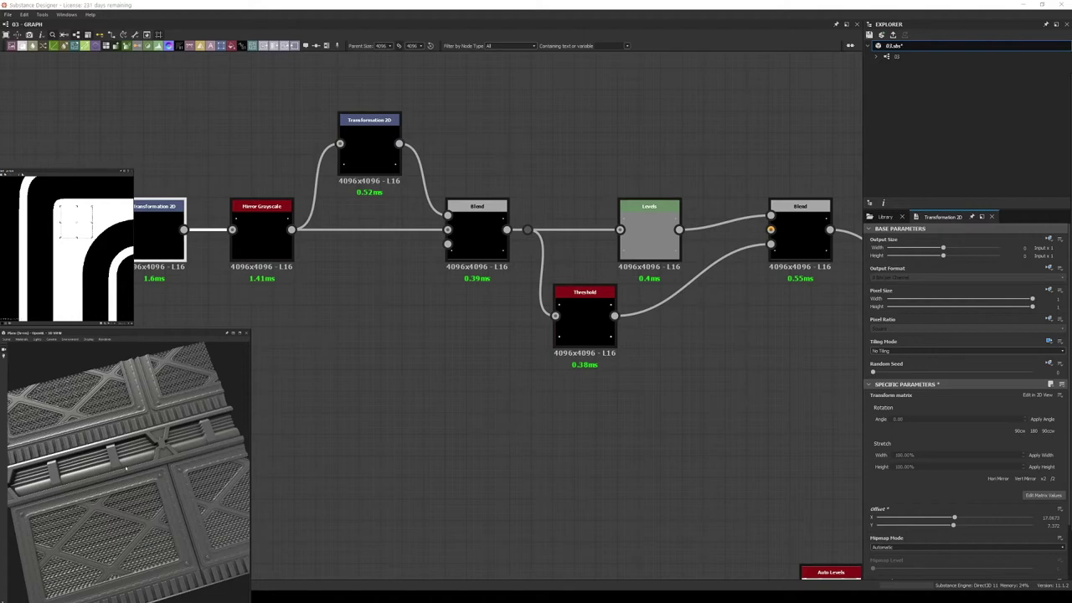
mouse_move(126, 469)
left_mouse_down()
mouse_move(104, 447)
mouse_move(149, 458)
mouse_move(134, 444)
left_mouse_up()
scroll(12, 160, "down", 2)
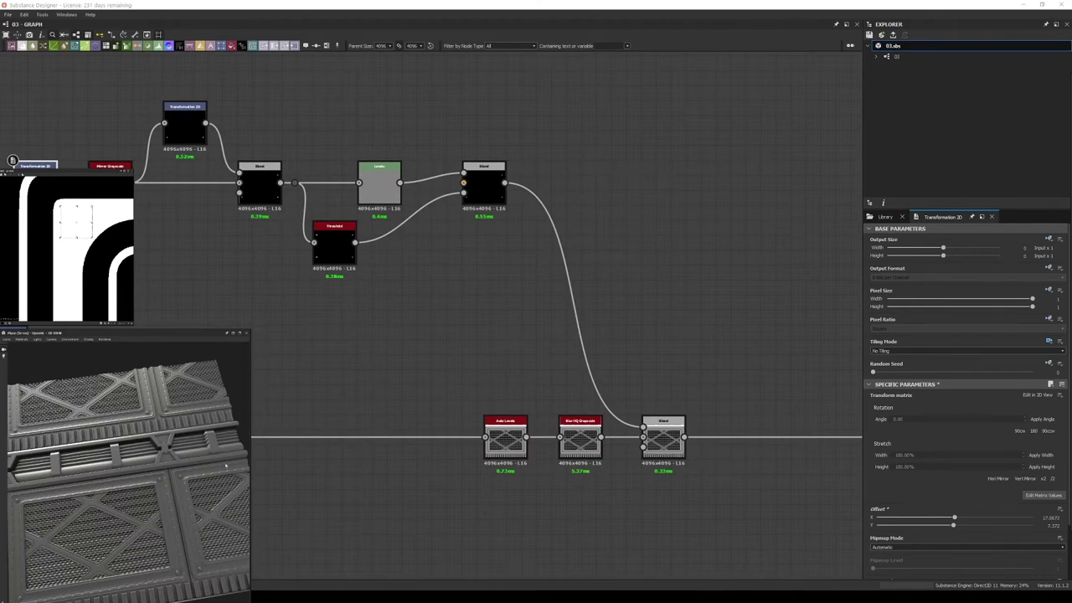
- Switch the 3D preview mesh to Rounded Cube
left_click(7, 339)
left_click(34, 365)
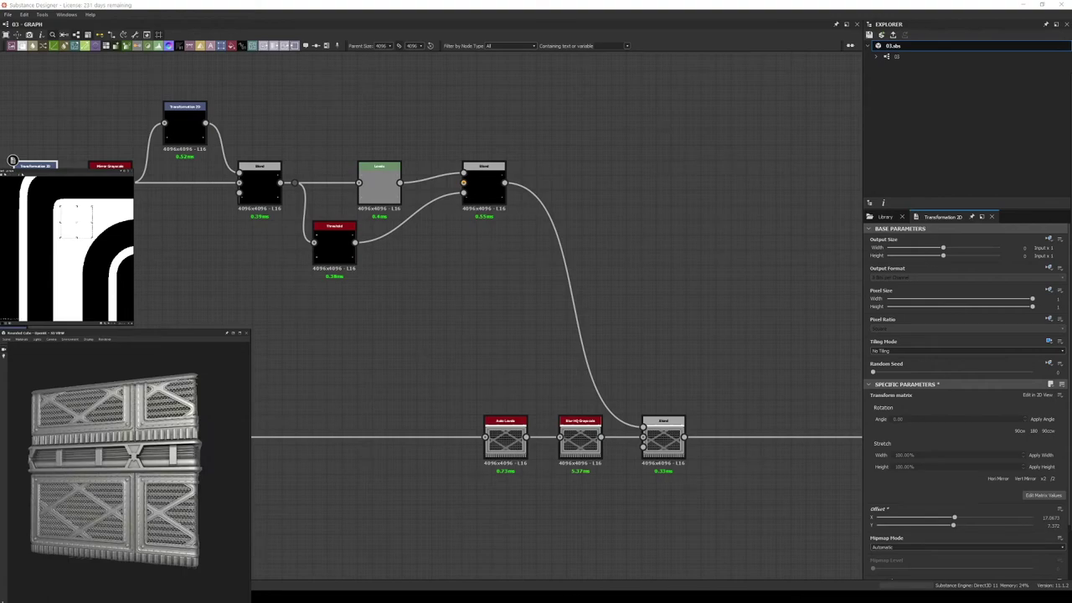
scroll(156, 455, "up", 3)
scroll(571, 261, "down", 5)
- Undo the recent node rearrangements so the transformed shape no longer tiles
scroll(571, 260, "up", 2)
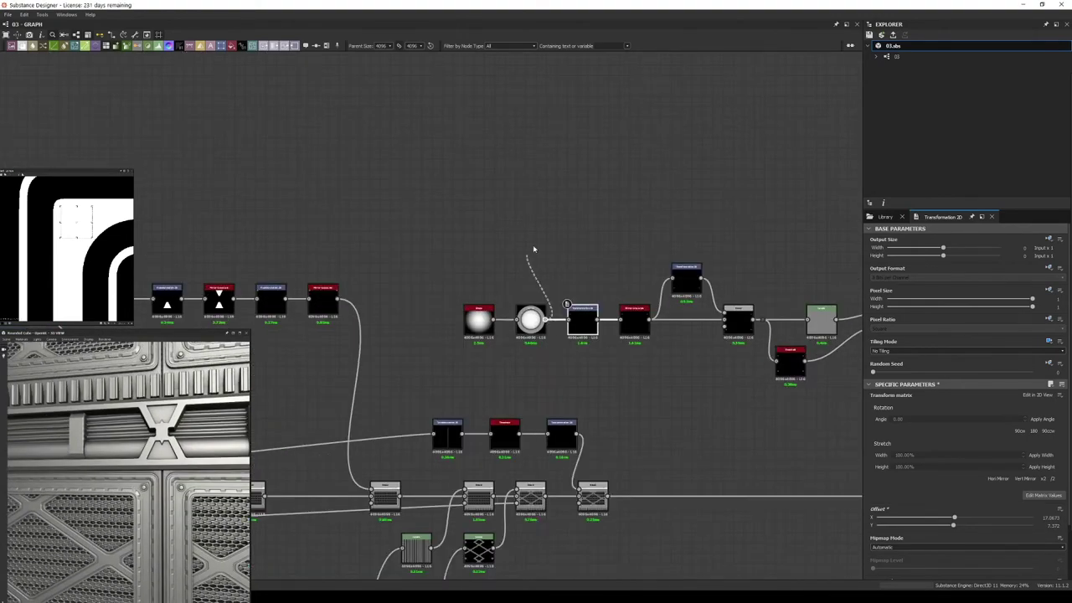
scroll(571, 261, "down", 2)
scroll(570, 261, "down", 2)
scroll(656, 450, "up", 5)
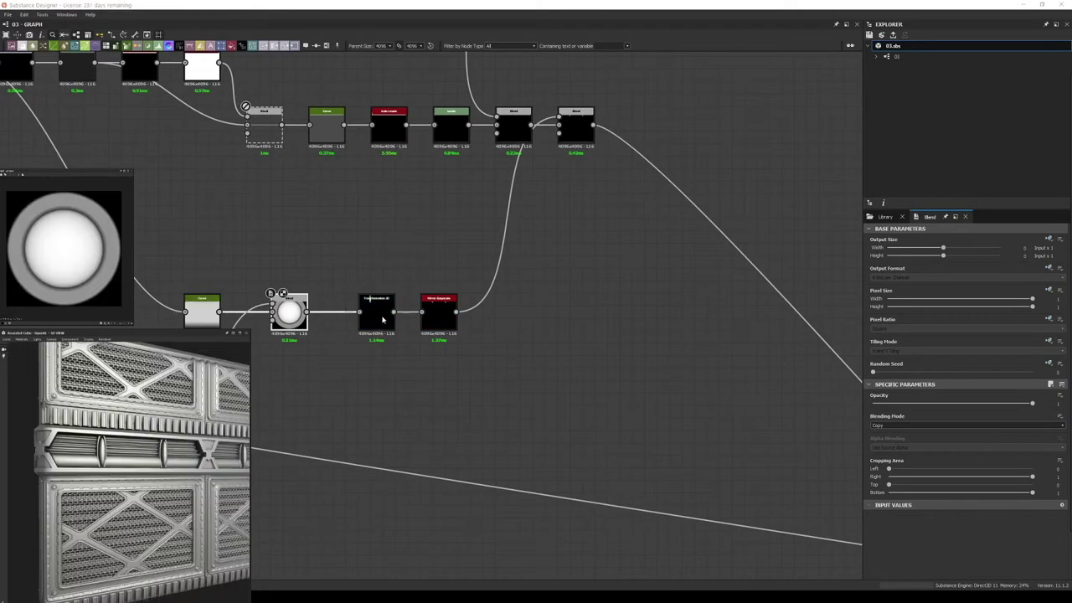
scroll(382, 319, "up", 3)
scroll(324, 331, "down", 2)
key("ctrl+z")
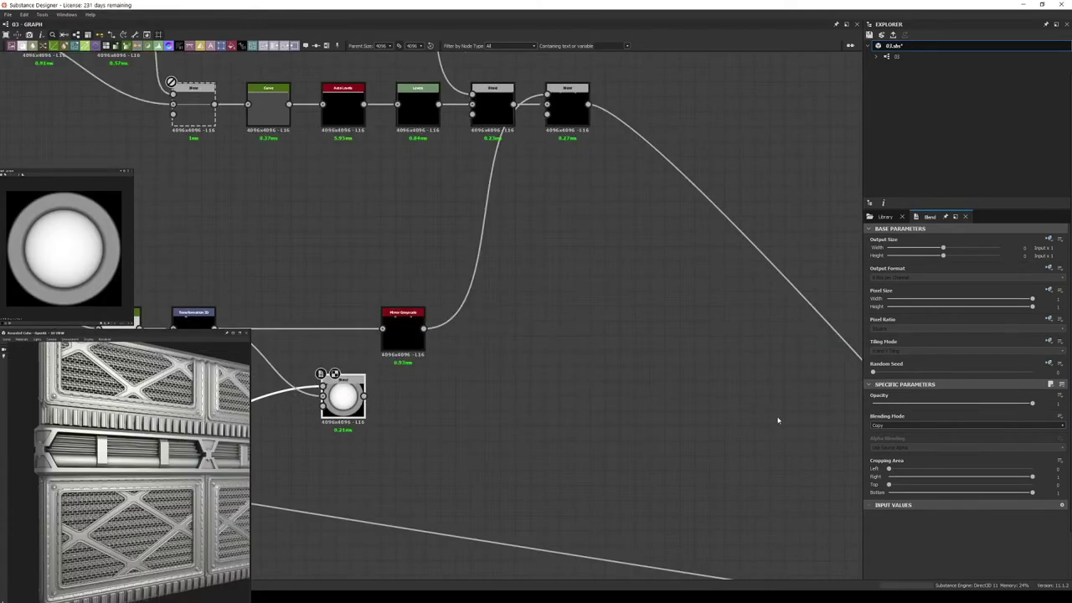
key("ctrl+z")
key("ctrl+z")
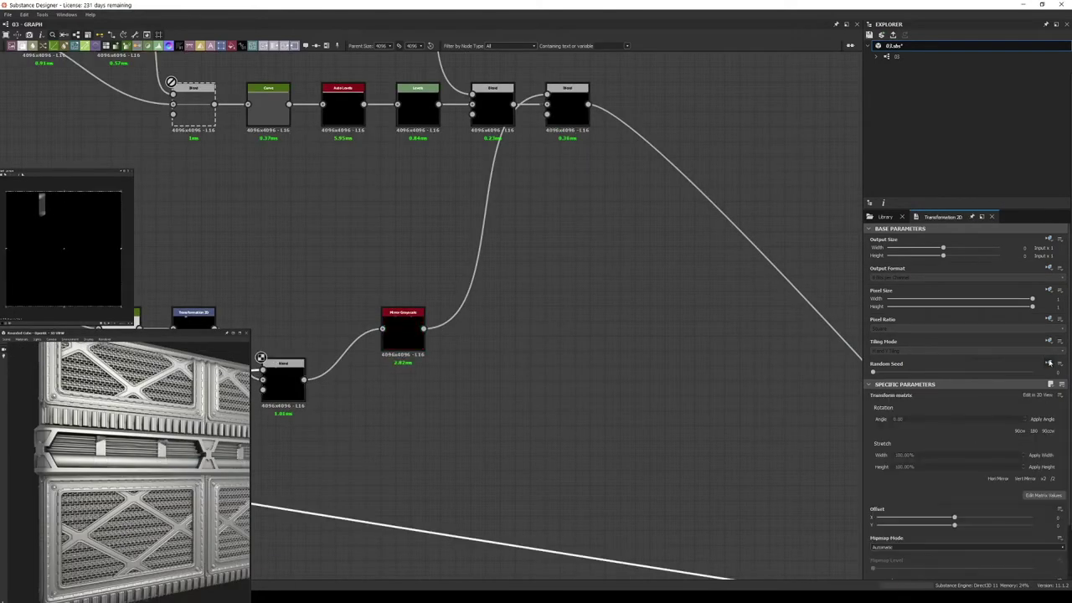
key("ctrl+z")
key("ctrl+z")
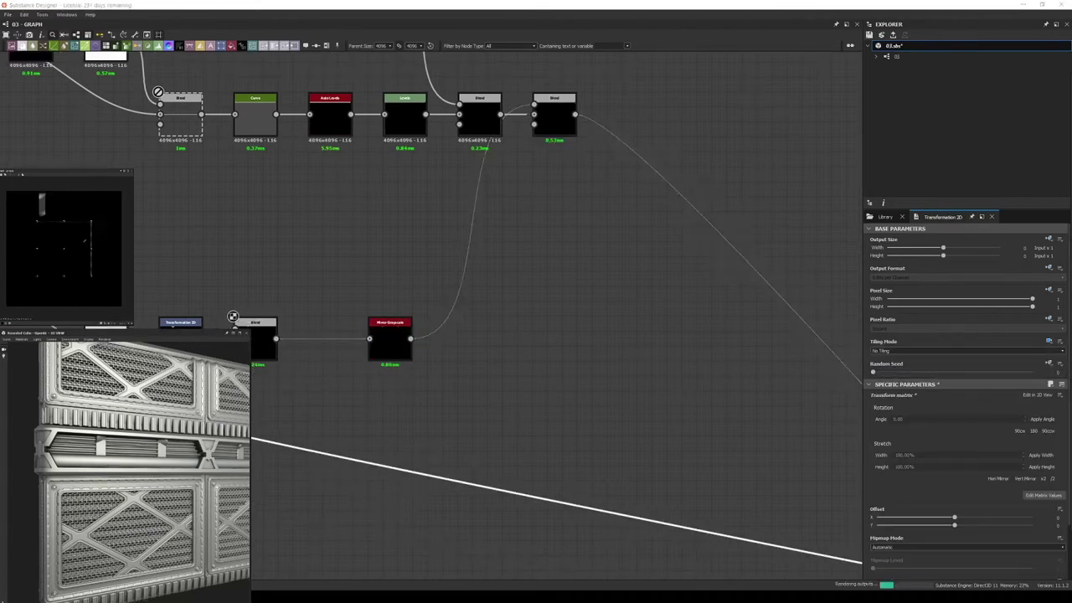
- Check the Mirror Grayscale settings and shift the transformed clamp shape's offset
key("ctrl+z")
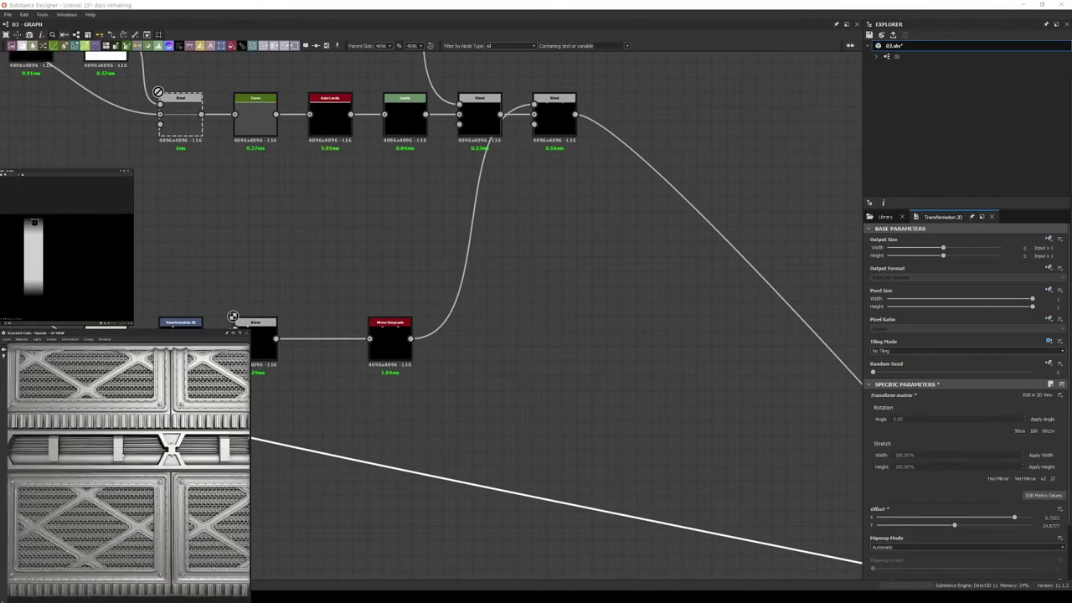
left_click(389, 339)
scroll(389, 339, "up", 2)
key("ctrl+z")
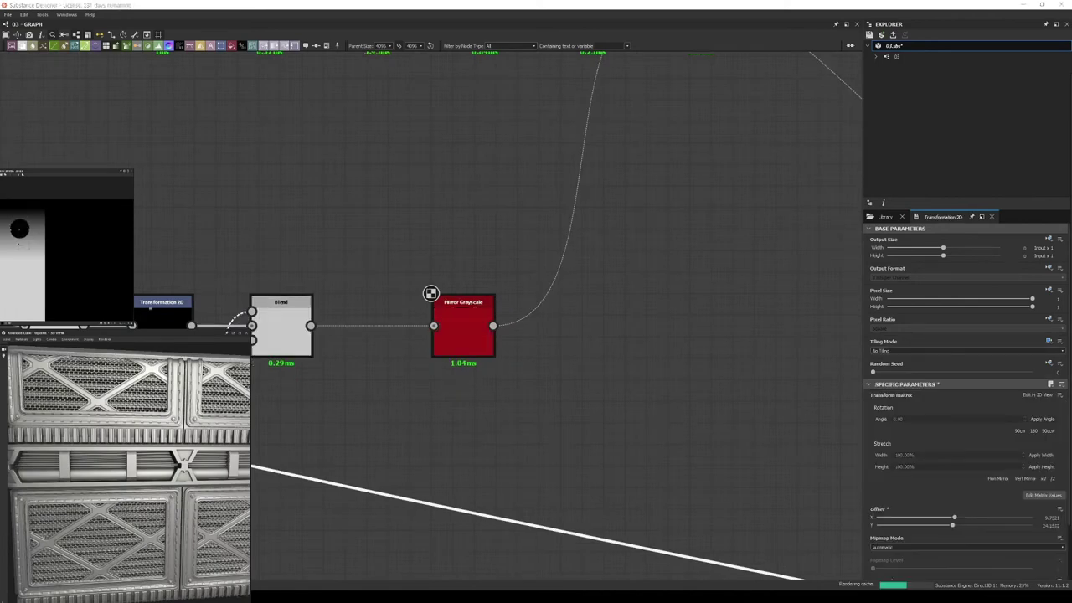
key("ctrl+z")
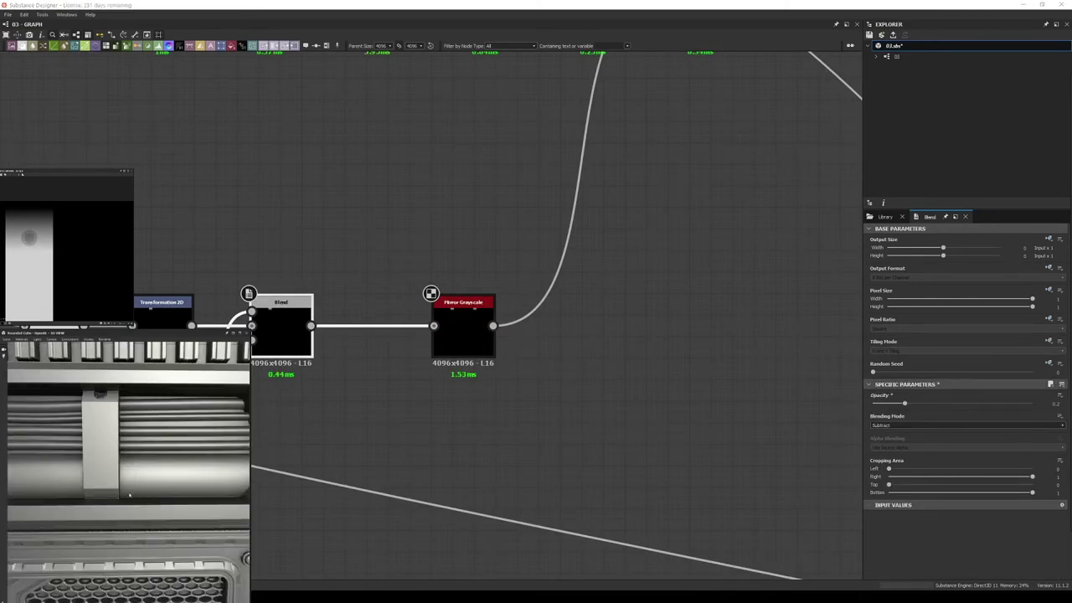
key("ctrl+z")
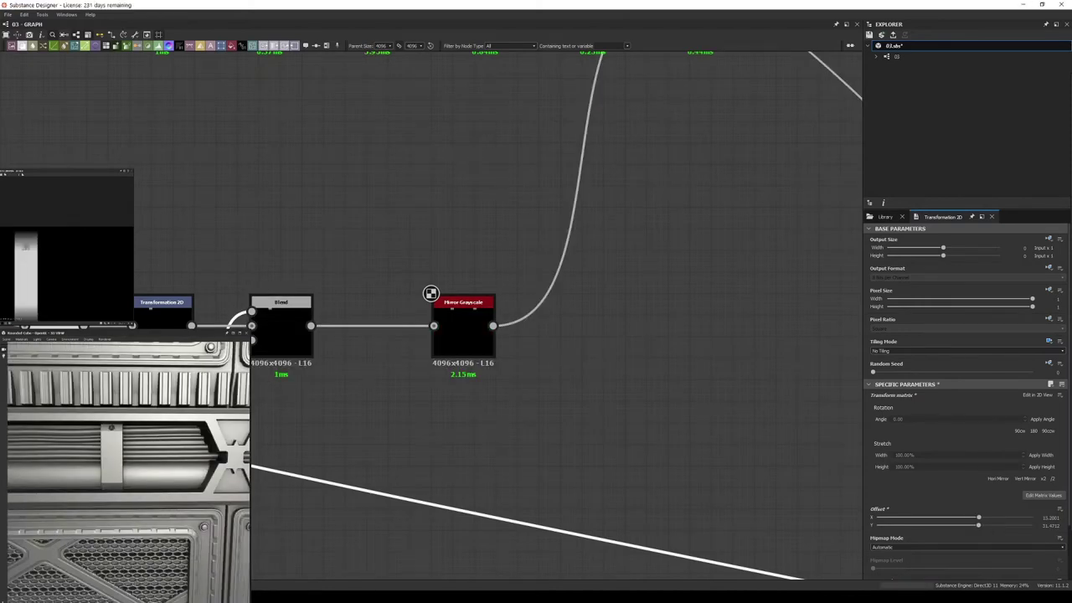
- Duplicate the Transformation 2D, feed both transforms into a new Blend, and offset the copy
middle_click_drag(431, 293, 522, 103)
key("ctrl+v")
left_click_drag(405, 287, 157, 253)
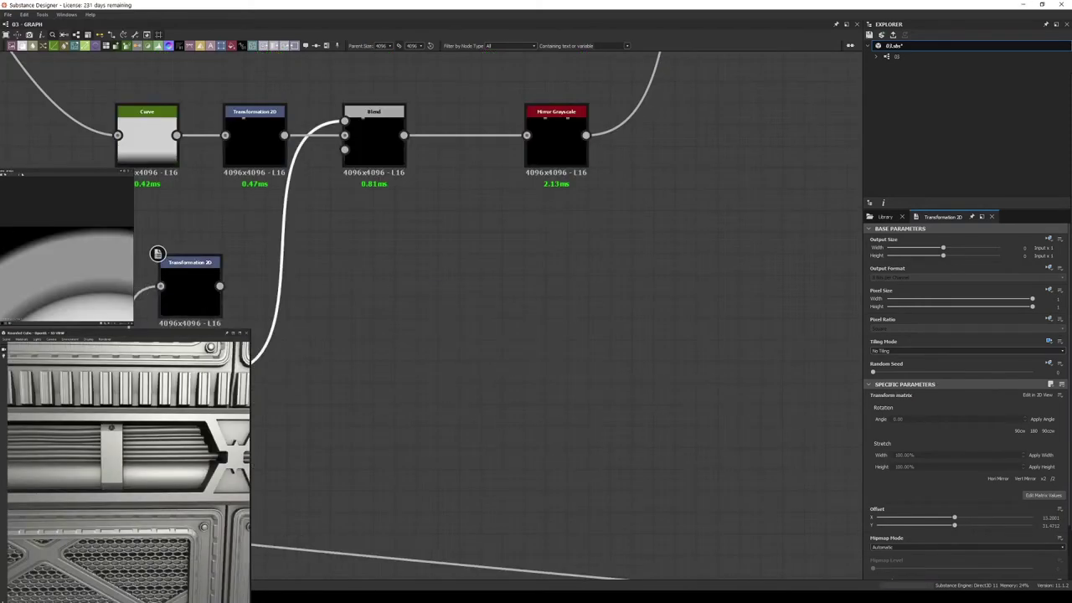
middle_click_drag(158, 253, 211, 249)
left_click_drag(201, 356, 319, 339)
left_click_drag(220, 286, 268, 358)
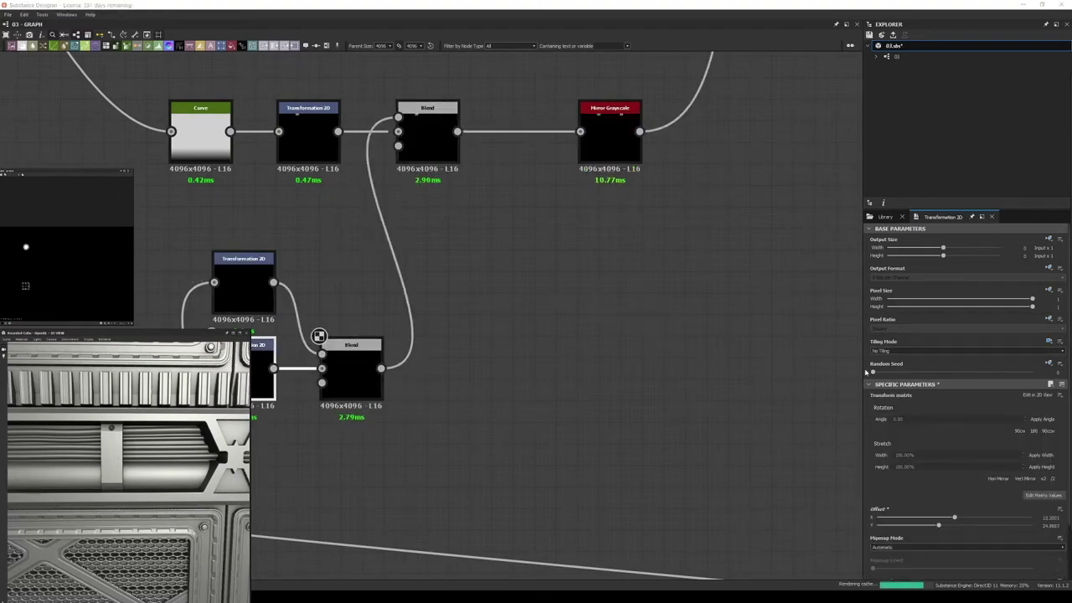
middle_click_drag(397, 100, 391, 101)
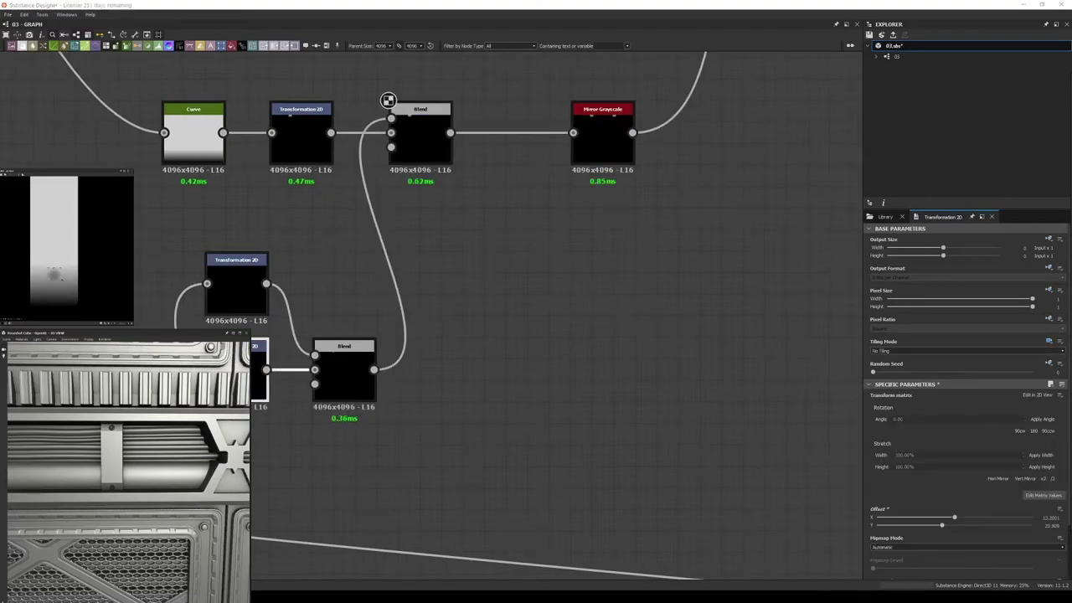
middle_click_drag(388, 100, 439, 137)
- Change the lower Blend's blending mode and follow it with Invert Grayscale and a whitening Levels
left_click(441, 140)
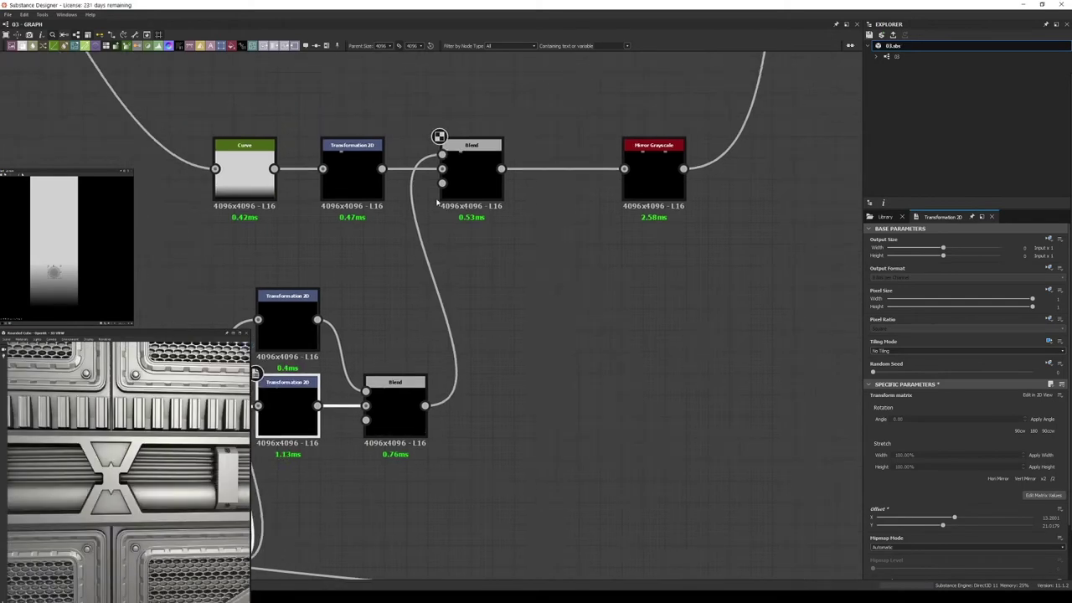
left_click(921, 426)
left_click(895, 464)
left_click(394, 394)
key("space")
left_click(402, 377)
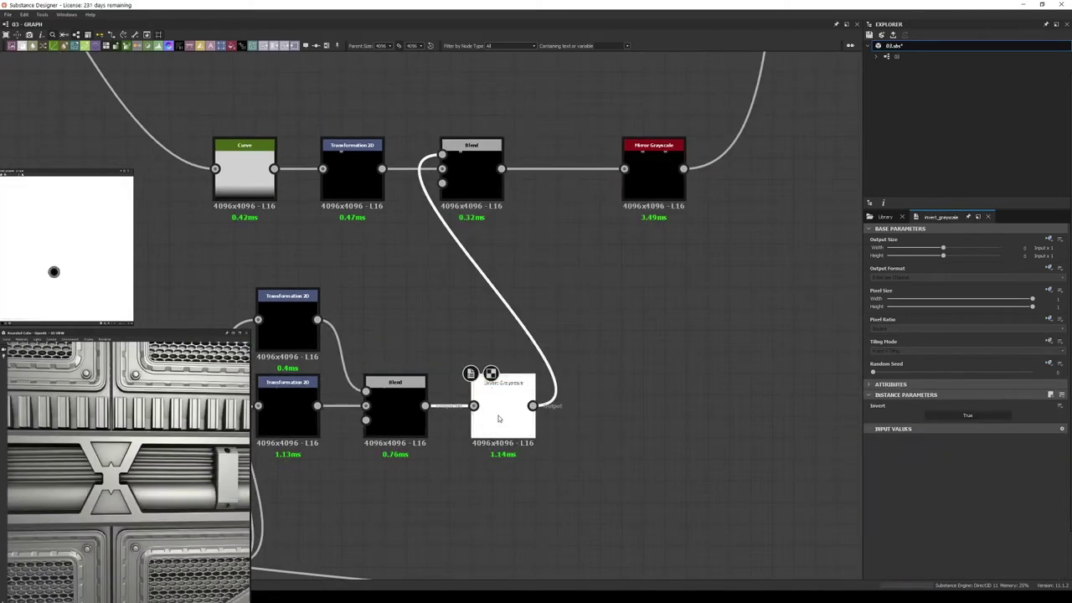
left_click(946, 500)
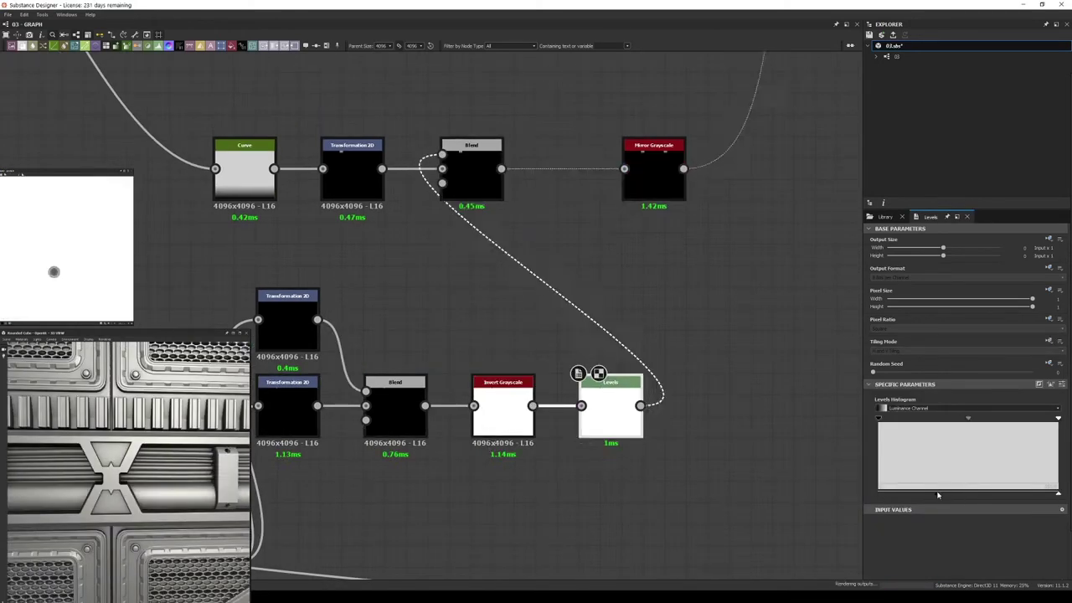
- Insert the Blend into the chain just before Mirror Grayscale
scroll(557, 549, "down", 2)
mouse_move(493, 279)
left_mouse_down()
mouse_move(634, 285)
mouse_move(486, 285)
left_mouse_up()
middle_click_drag(488, 400, 477, 429)
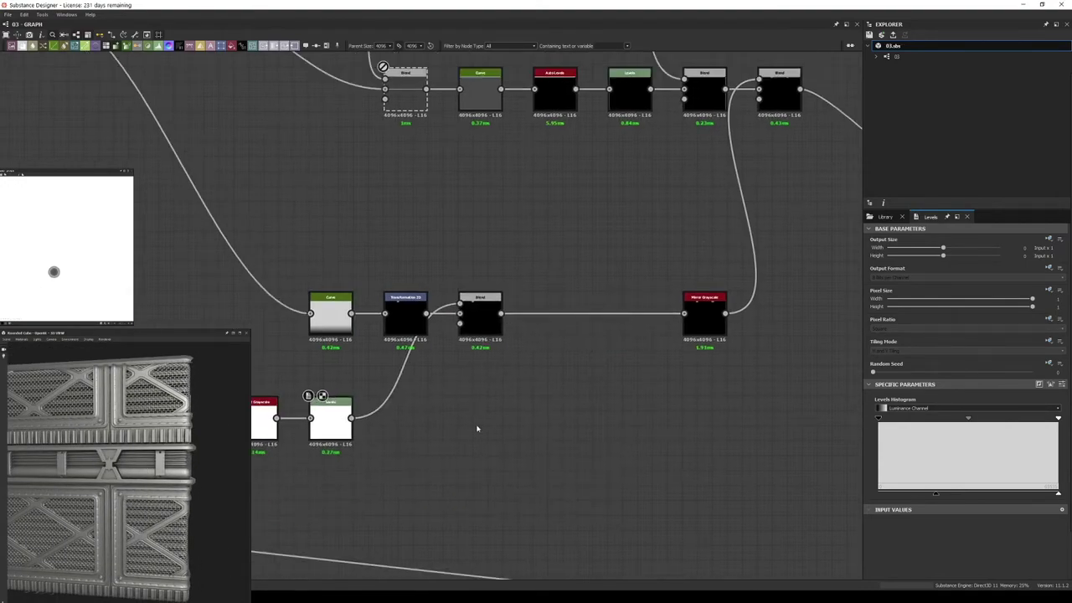
scroll(531, 327, "up", 1)
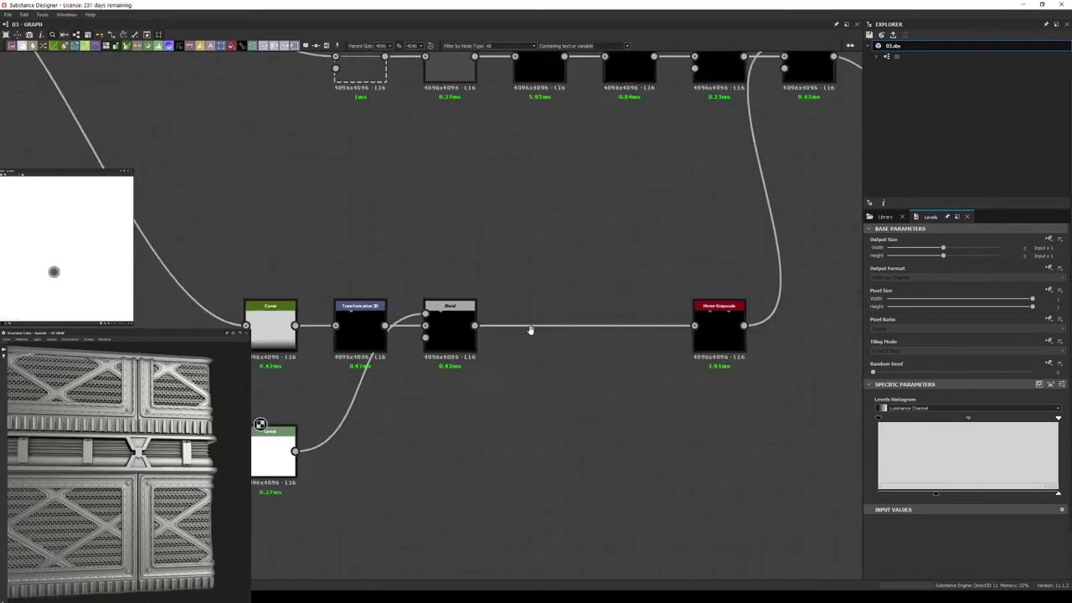
left_click(335, 345)
scroll(420, 318, "up", 1)
- Add a Histogram Select and a Transformation 2D, and insert a Blend into the Curve link
scroll(420, 318, "down", 2)
key("space")
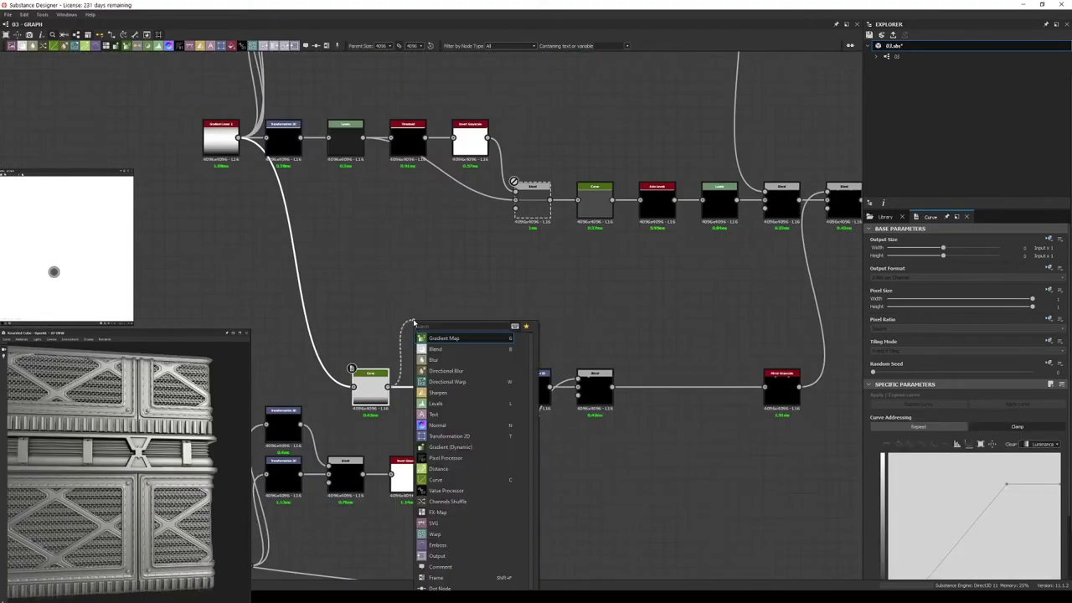
left_click(452, 352)
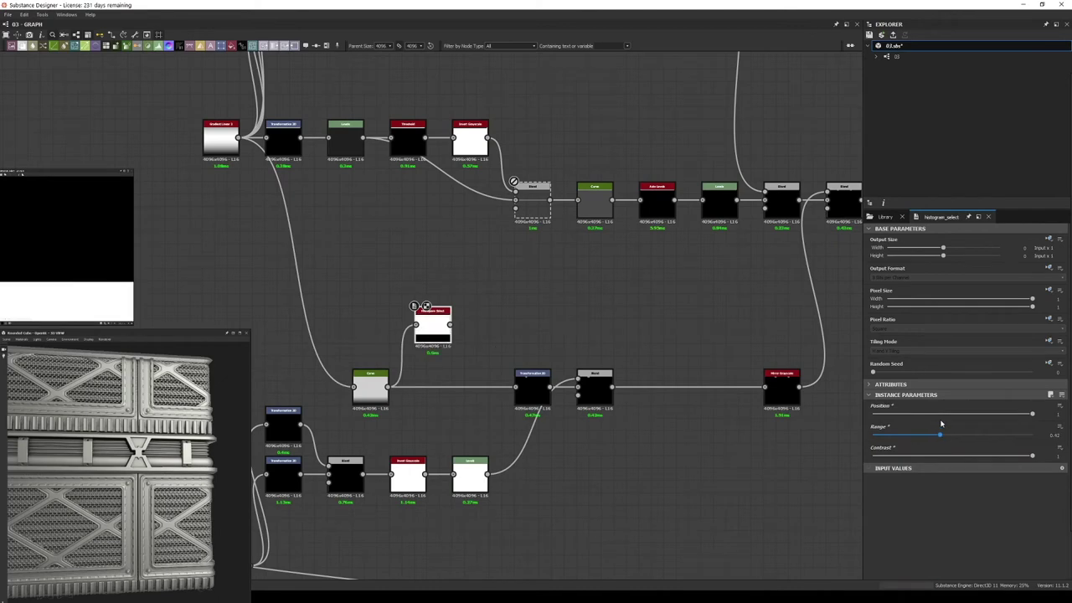
key("ctrl+v")
left_click(521, 410)
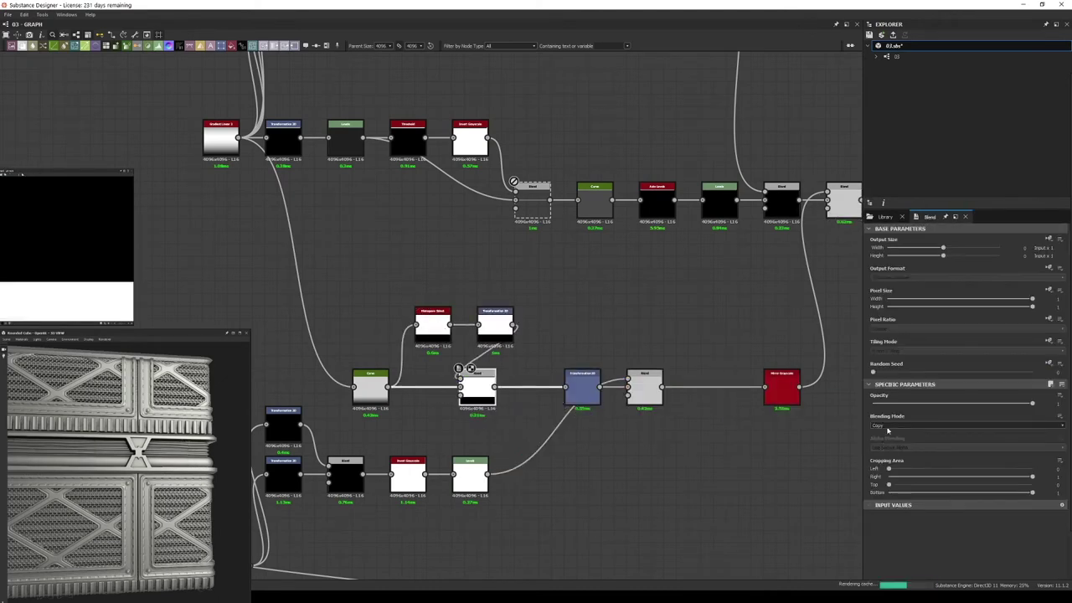
left_click_drag(471, 371, 514, 370)
left_click(481, 312)
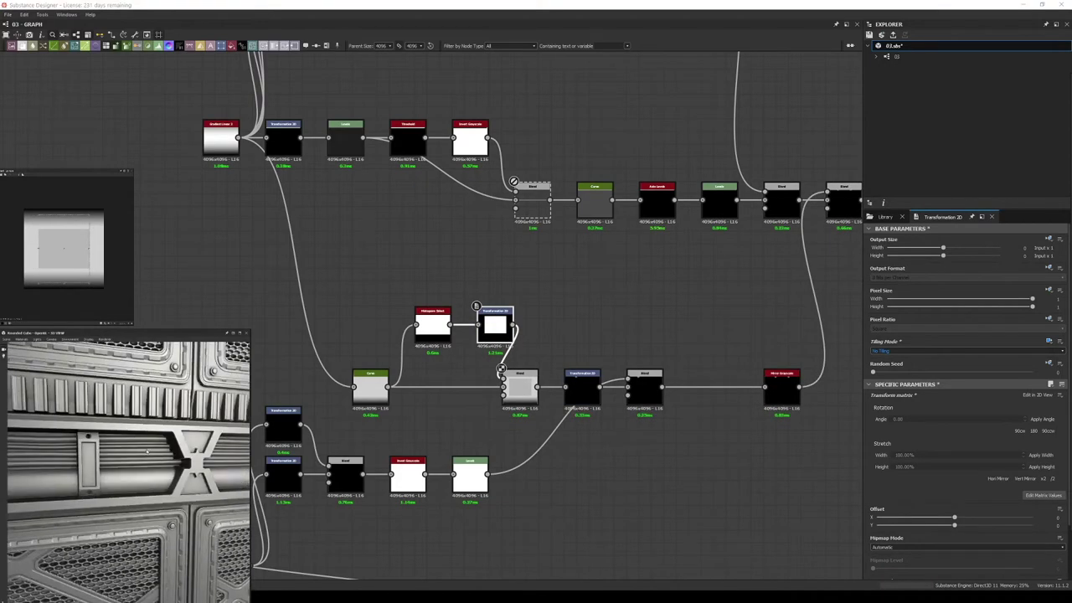
- Add a Safe Transform tiling Gradient Linear into vertical stripes, plus another Blend before Mirror Grayscale
middle_click_drag(660, 293, 624, 307)
scroll(599, 452, "up", 2)
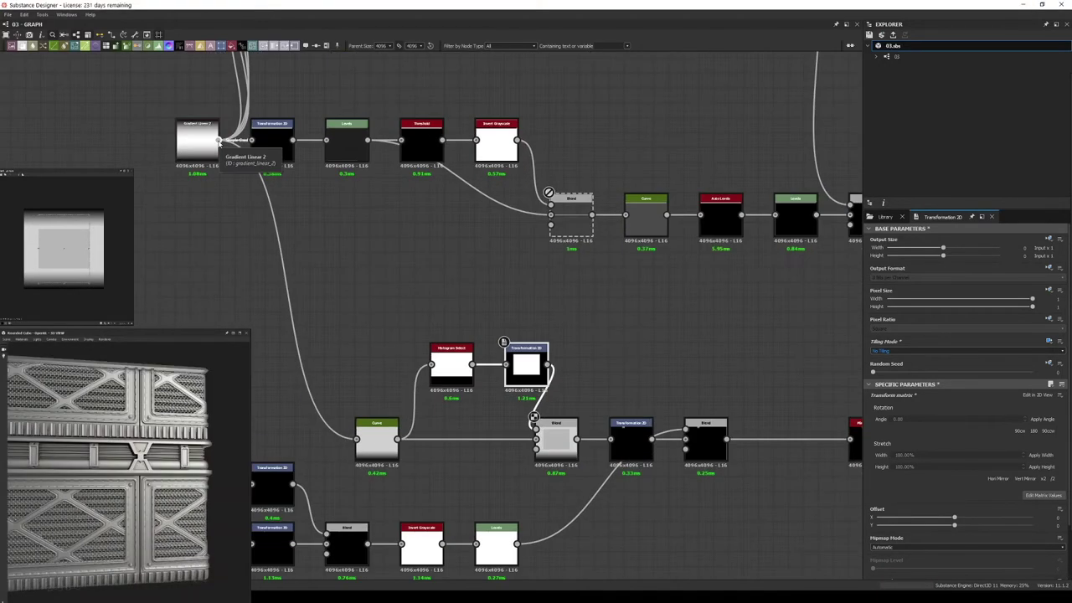
key("ctrl+v")
scroll(599, 452, "up", 3)
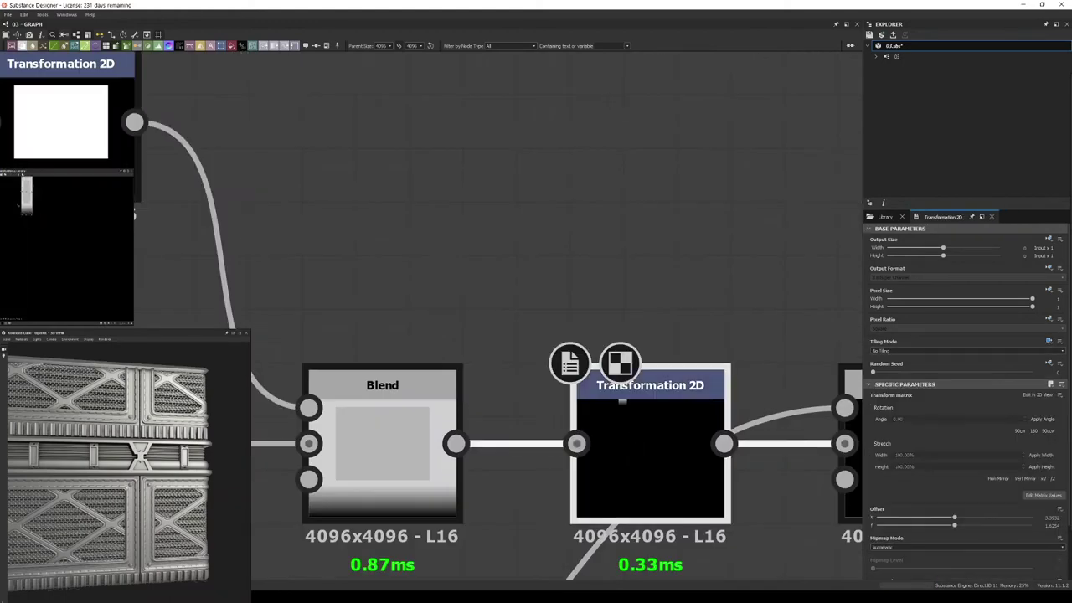
scroll(411, 307, "down", 3)
key("ctrl+v")
scroll(352, 312, "down", 3)
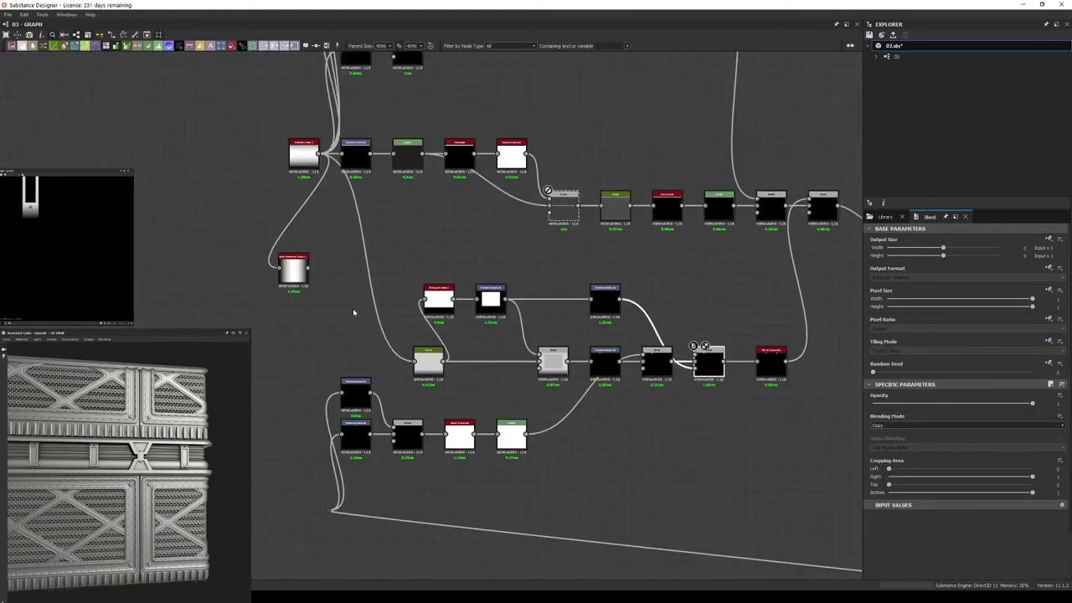
key("ctrl+v")
scroll(290, 304, "up", 1)
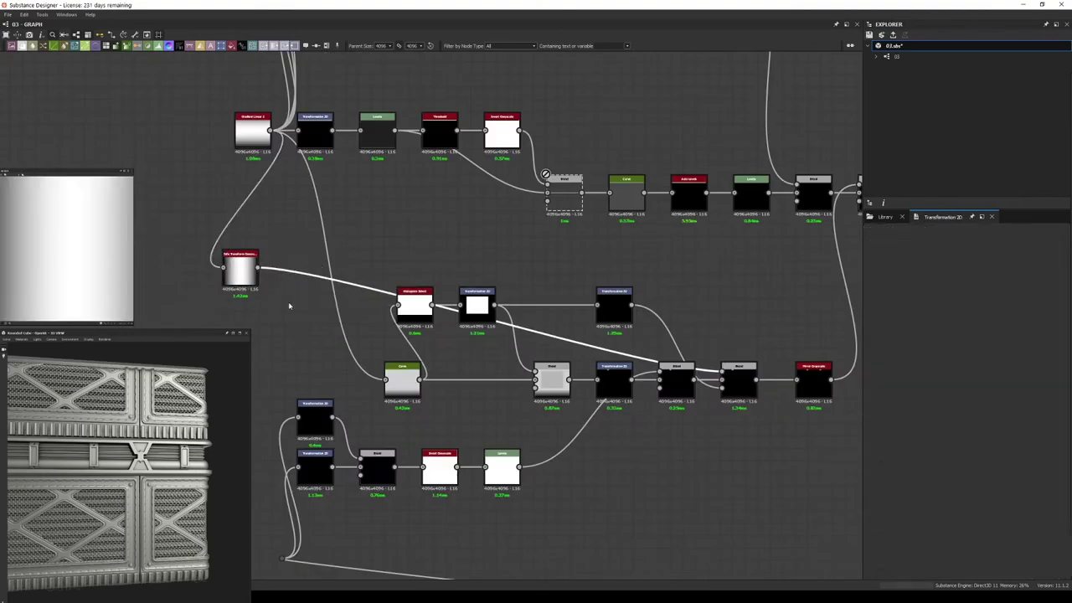
double_click(739, 377)
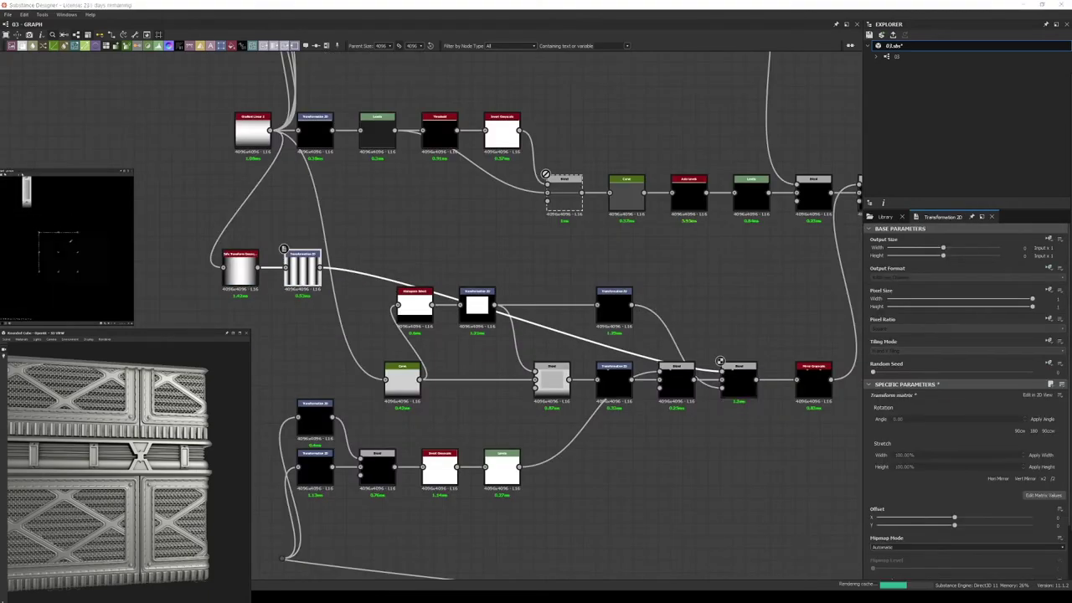
- Add a Levels node after the stripes and widen the vertical stripes
scroll(726, 341, "up", 2)
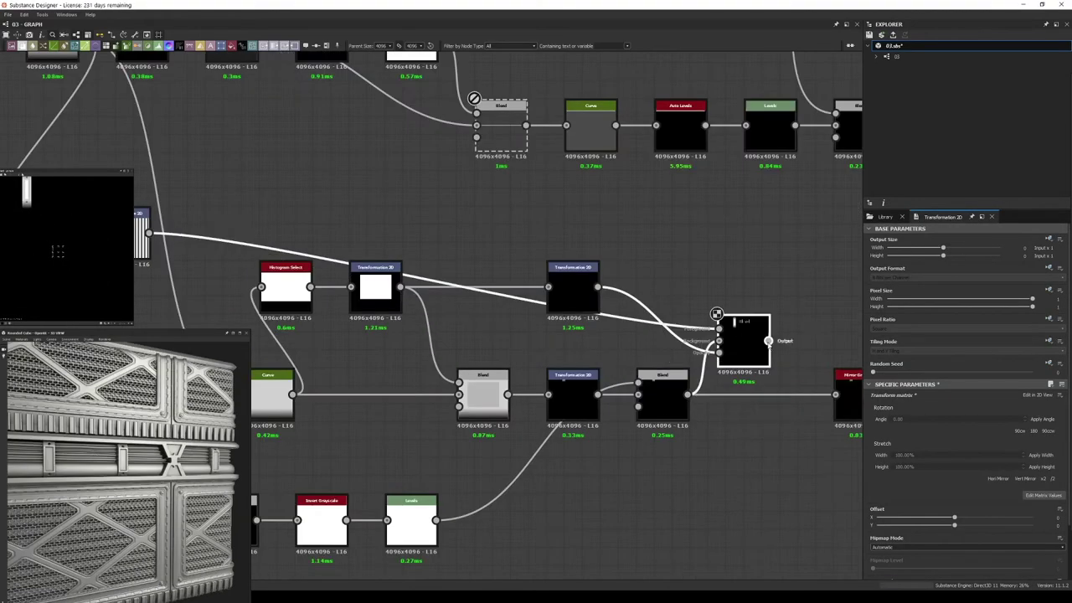
left_click(742, 335)
scroll(742, 335, "down", 1)
middle_click_drag(265, 222, 476, 256)
key("ctrl+v")
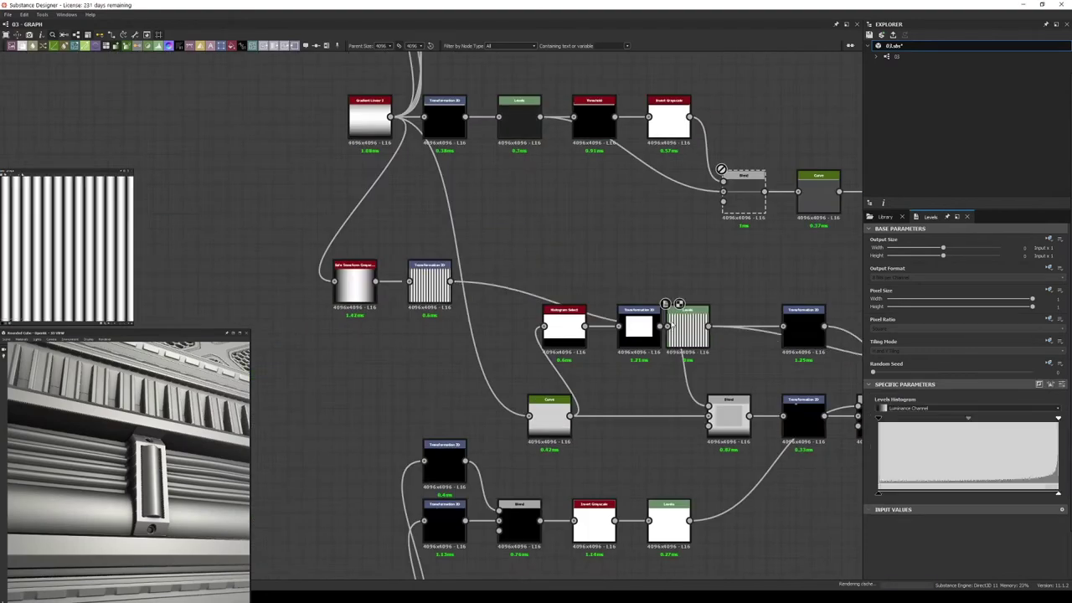
left_click_drag(902, 425, 935, 428)
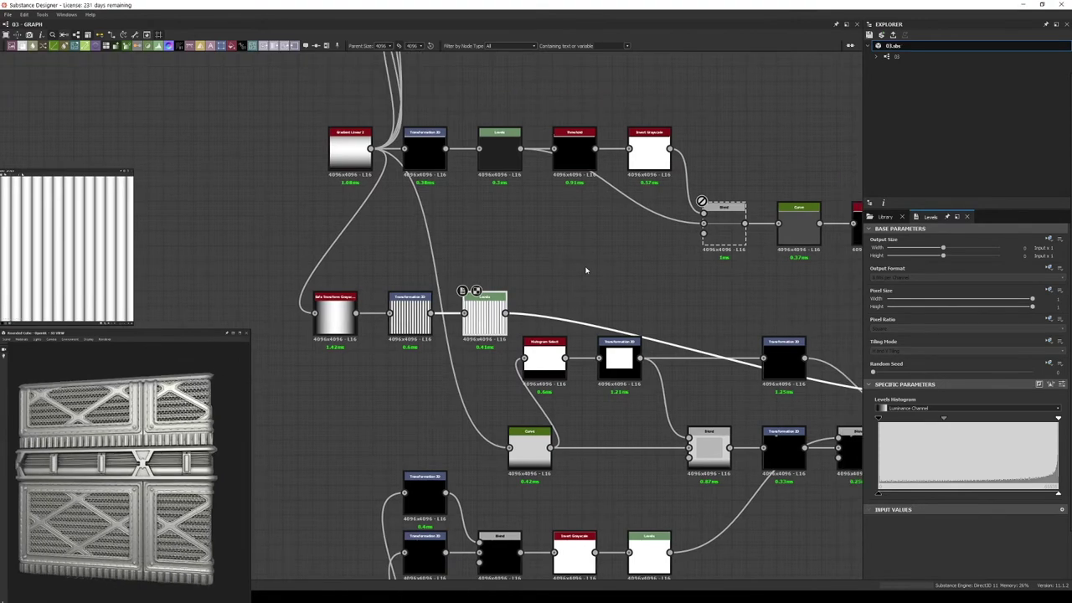
scroll(590, 332, "up", 3)
- Duplicate a Transformation 2D node and wire the copy into the output Blend
left_click(553, 327)
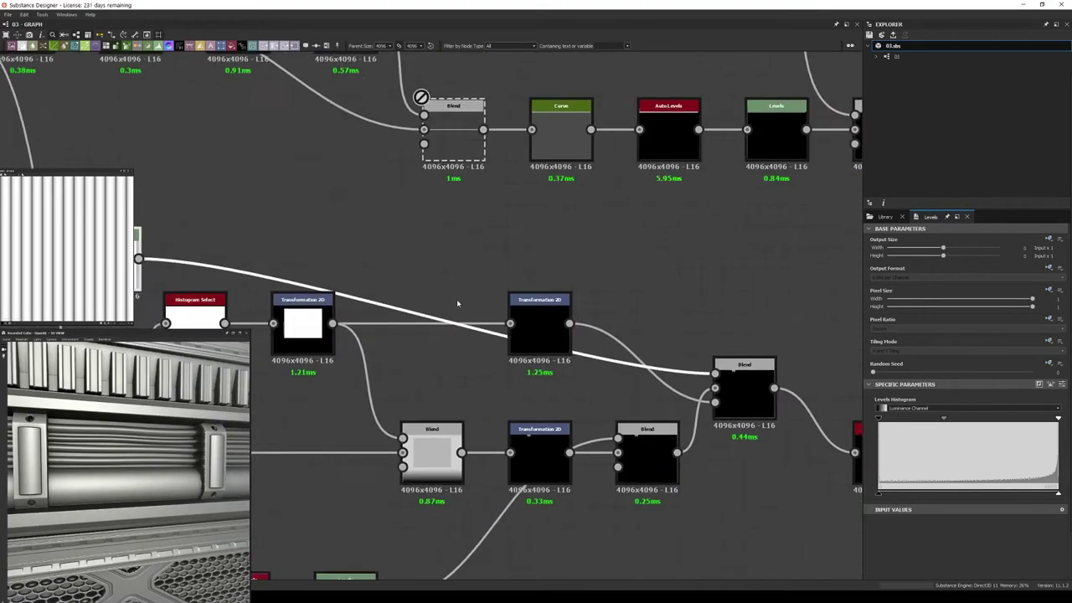
scroll(668, 348, "up", 3)
middle_click_drag(667, 347, 407, 346)
scroll(173, 257, "down", 3)
left_click(471, 201)
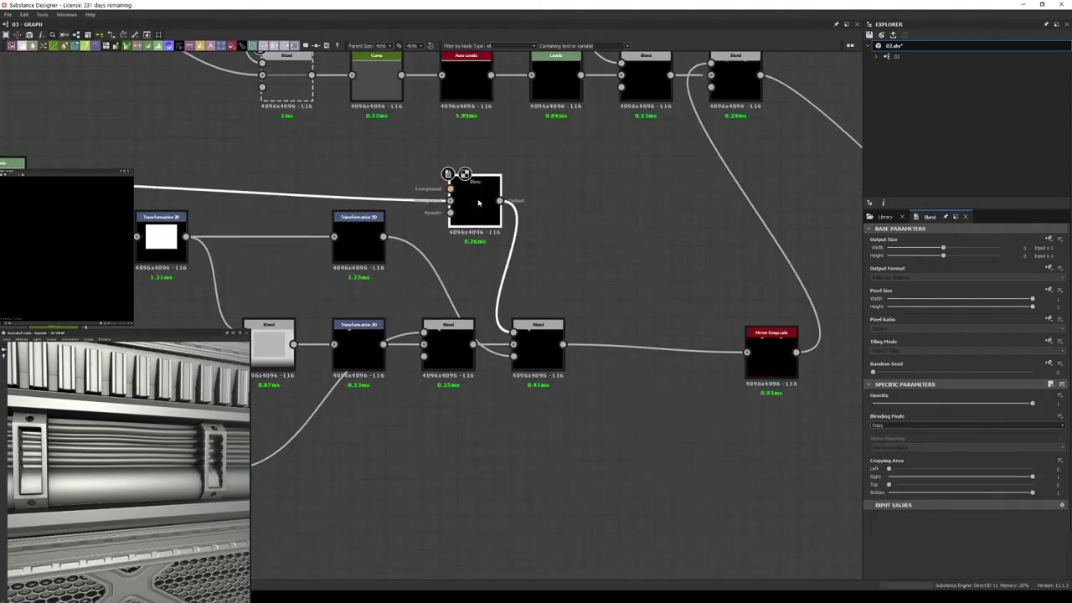
scroll(436, 201, "up", 3)
scroll(289, 266, "down", 3)
key("ctrl+d")
left_click_drag(352, 320, 497, 348)
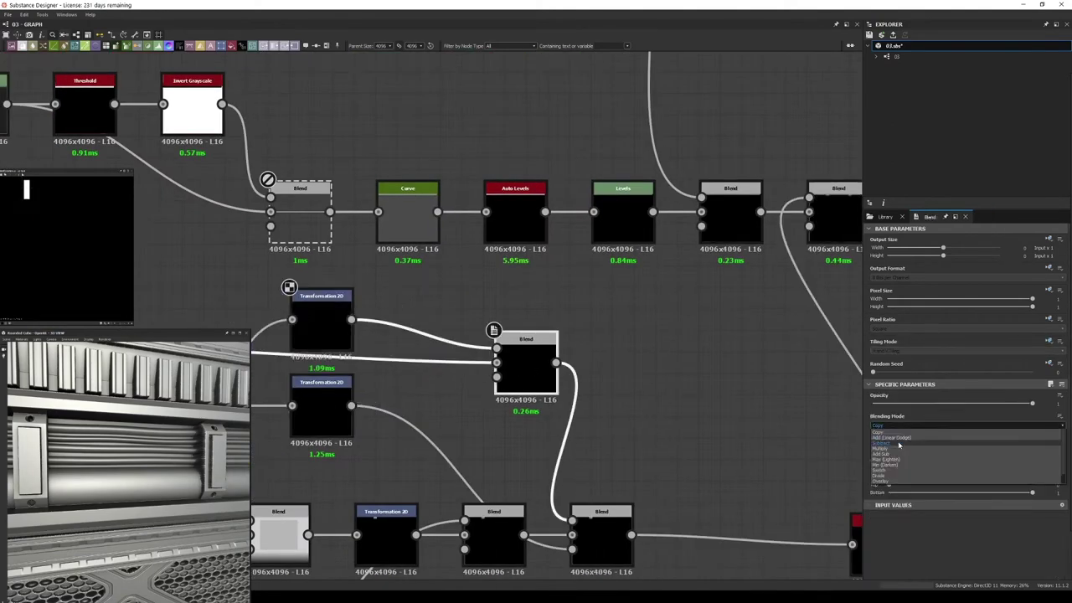
- Set the stripe Blend to Subtract at 0.08 opacity
left_click(526, 361)
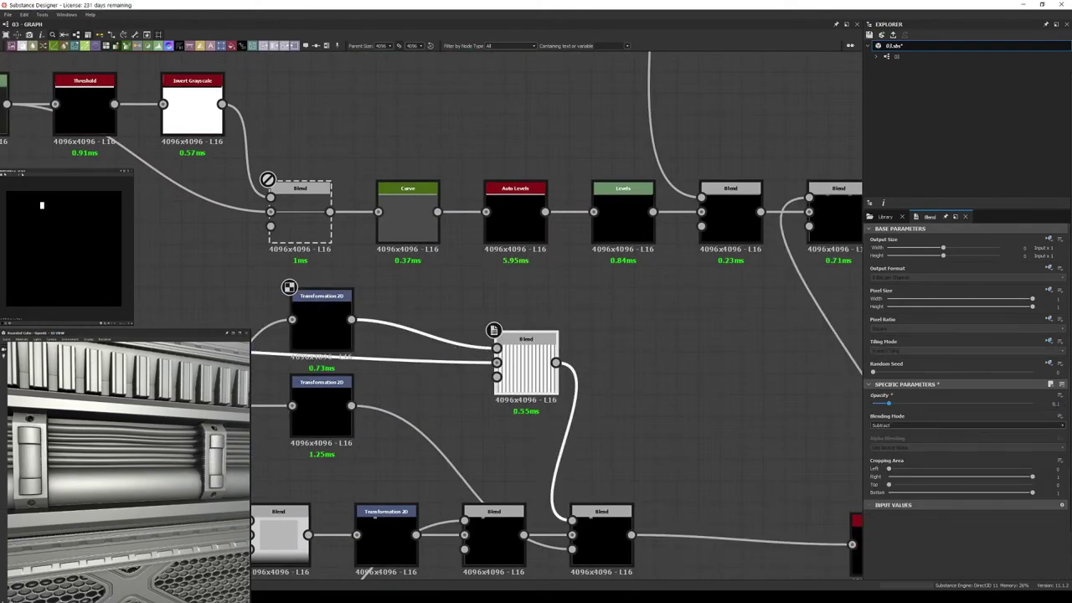
left_click_drag(905, 404, 886, 404)
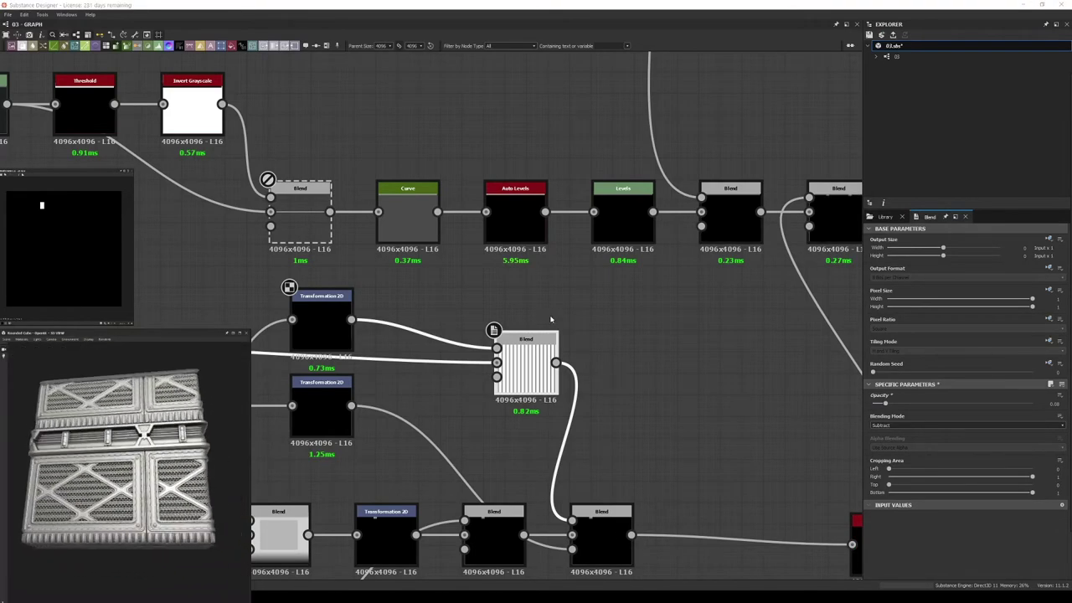
scroll(458, 464, "down", 8)
scroll(501, 457, "up", 5)
left_click(638, 433)
- Show the first Transformation 2D output and frame the rounded-cube panel alongside the full graph
double_click(312, 386)
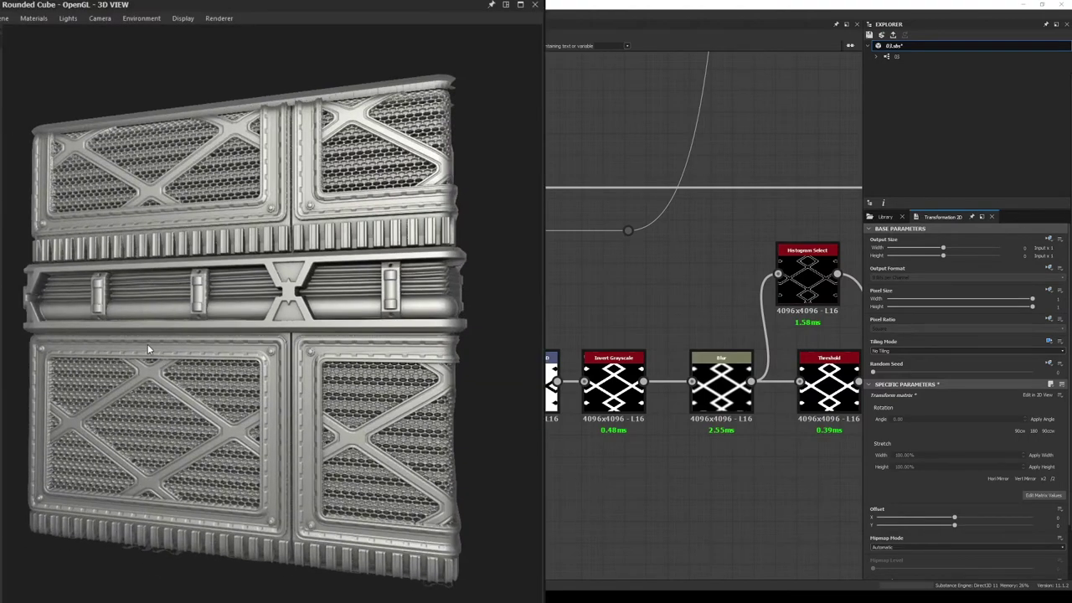
scroll(672, 352, "down", 8)
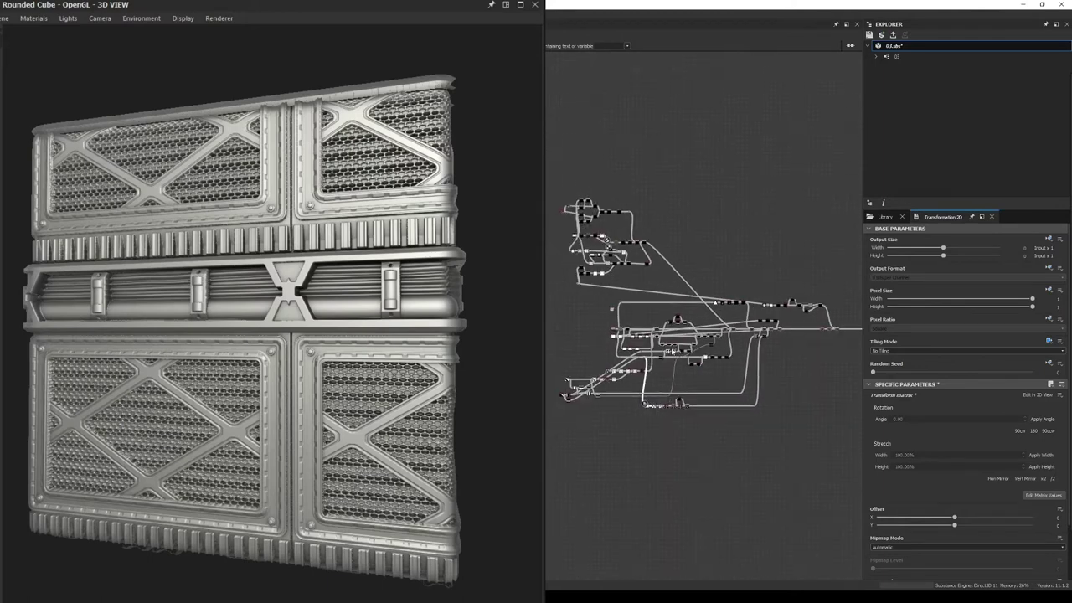
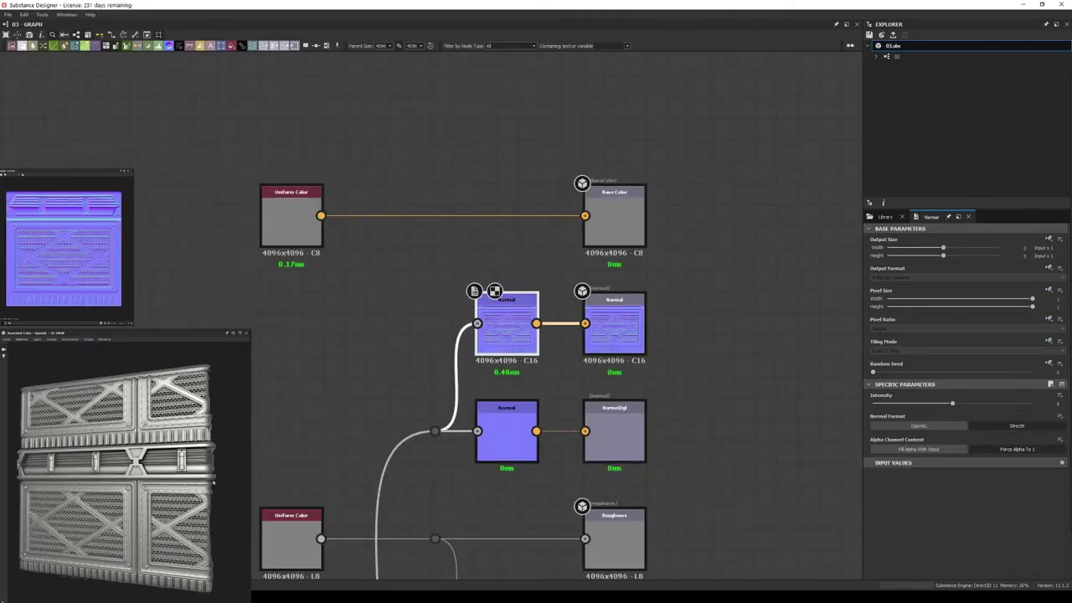
- Add a Curvature Smooth node fed from the Normal output
middle_click_drag(412, 311, 364, 311)
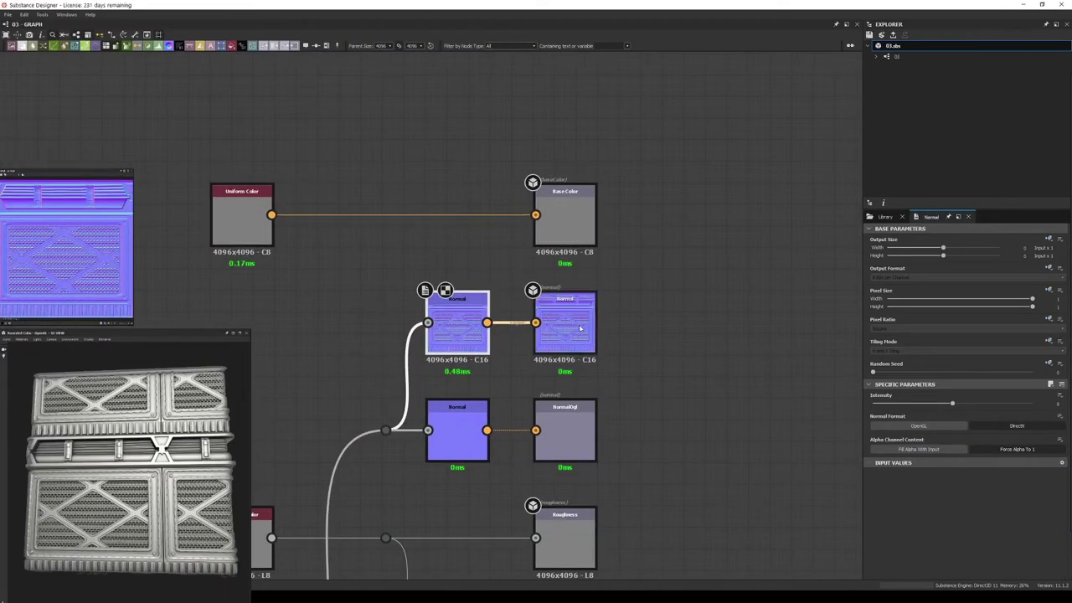
left_click_drag(491, 321, 495, 261)
type("curv")
left_click(530, 287)
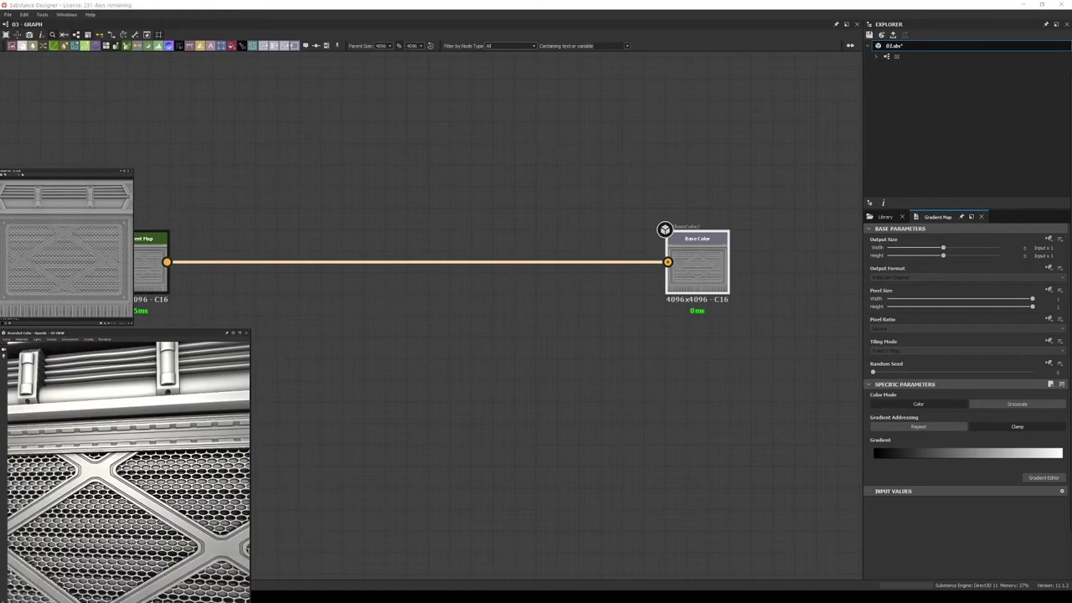
- Place an Anisotropic Noise node from the library's noise generators
scroll(670, 222, "down", 3)
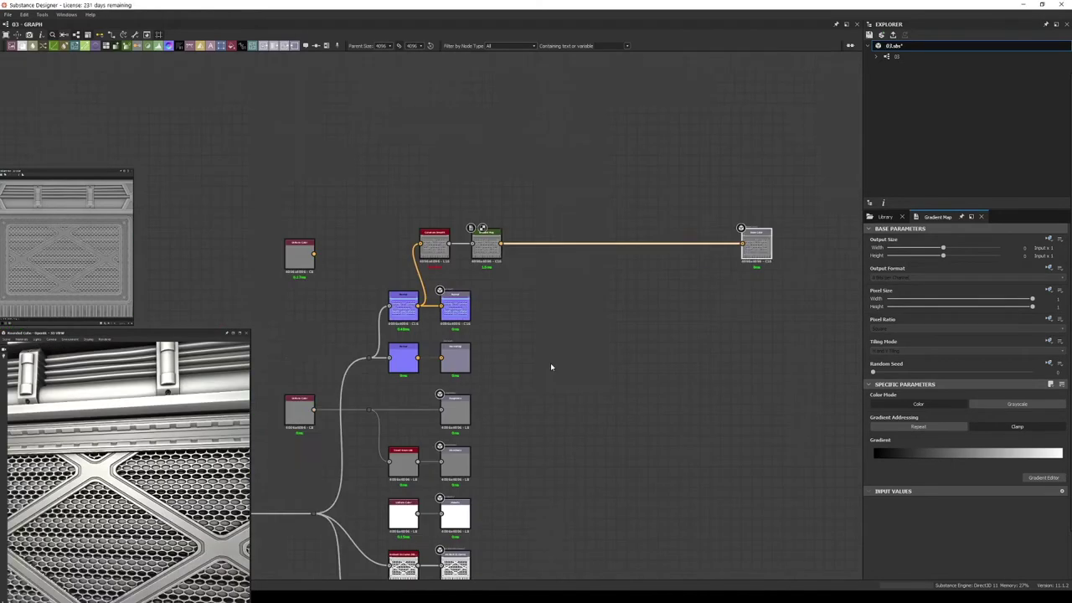
left_click(884, 217)
left_click(890, 294)
scroll(1022, 369, "down", 5)
scroll(1022, 368, "up", 5)
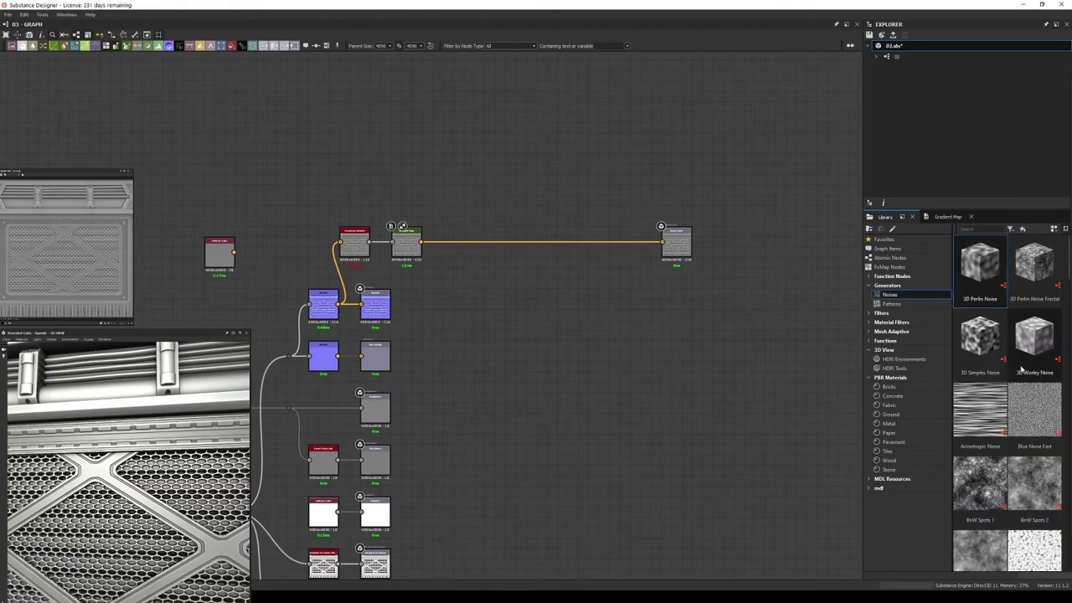
left_click_drag(981, 258, 634, 375)
middle_click_drag(634, 375, 634, 234)
left_click_drag(634, 234, 219, 268)
- Wire a white Uniform Color into the Blend over the Gradient Map at 0.6 opacity
scroll(324, 373, "up", 3)
left_click(423, 268)
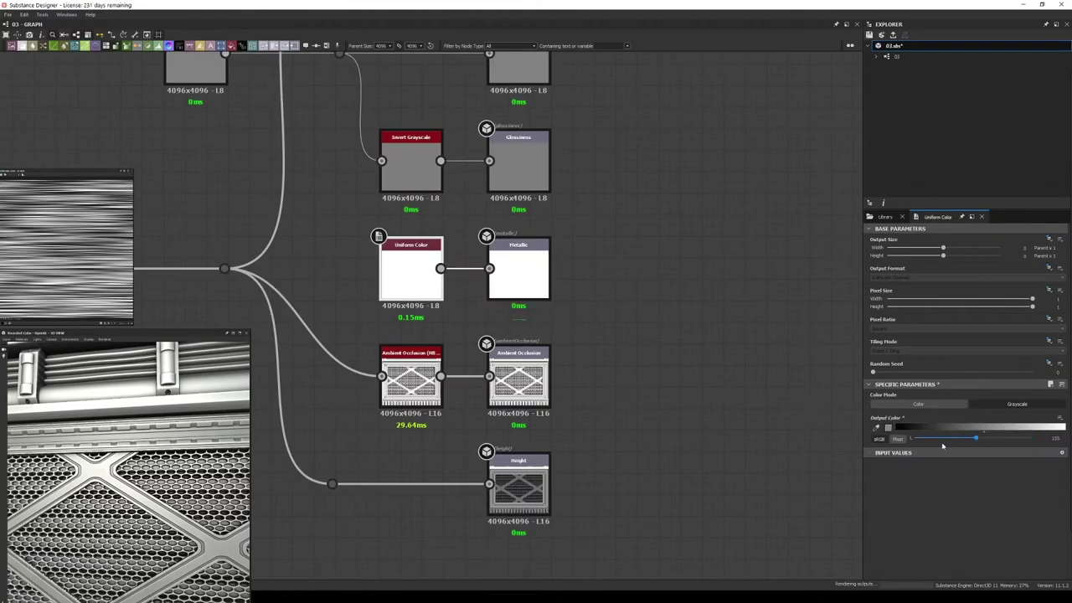
mouse_move(1032, 438)
left_mouse_down()
mouse_move(897, 439)
mouse_move(1033, 438)
left_mouse_up()
scroll(459, 323, "down", 3)
left_click_drag(313, 419, 515, 215)
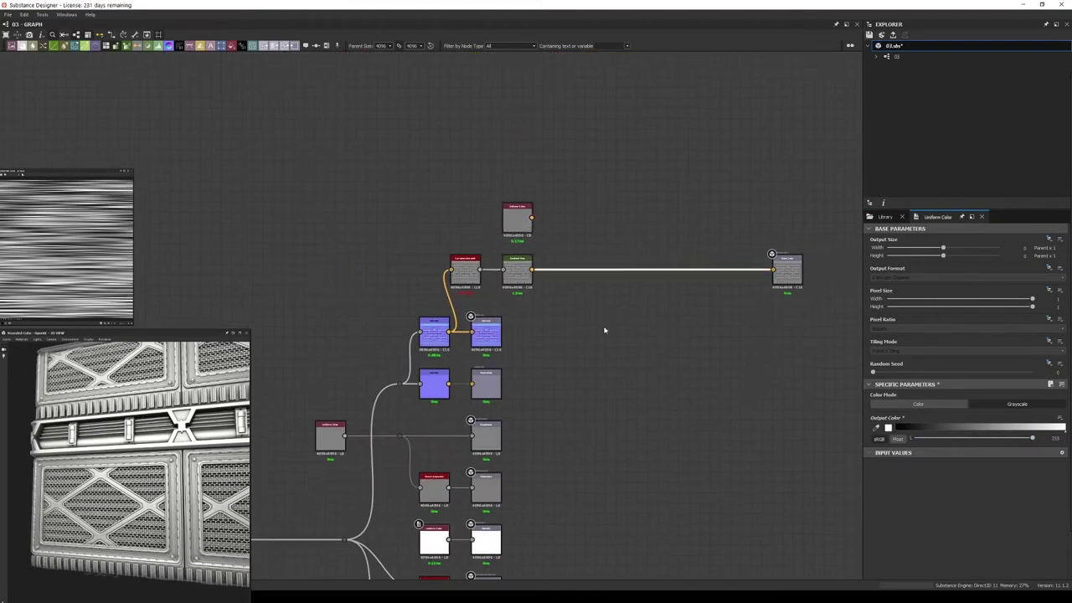
scroll(527, 183, "up", 2)
mouse_move(493, 171)
left_mouse_down()
mouse_move(604, 248)
mouse_move(563, 264)
left_mouse_up()
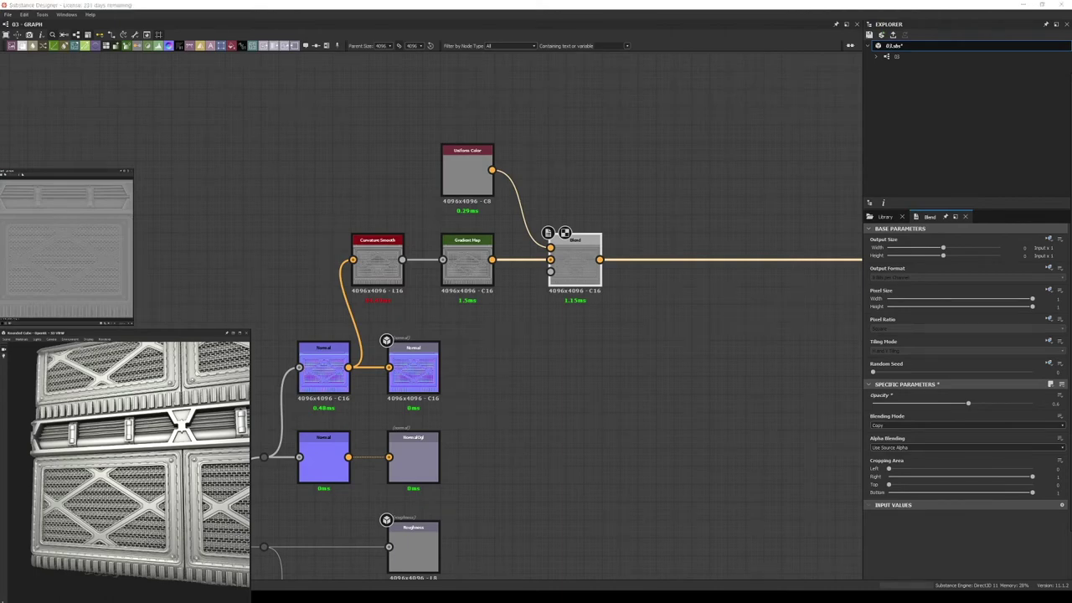
- Paste a noise node and place it below the Height output
scroll(395, 333, "down", 3)
scroll(395, 333, "up", 1)
middle_click_drag(394, 419, 395, 251)
scroll(490, 276, "up", 4)
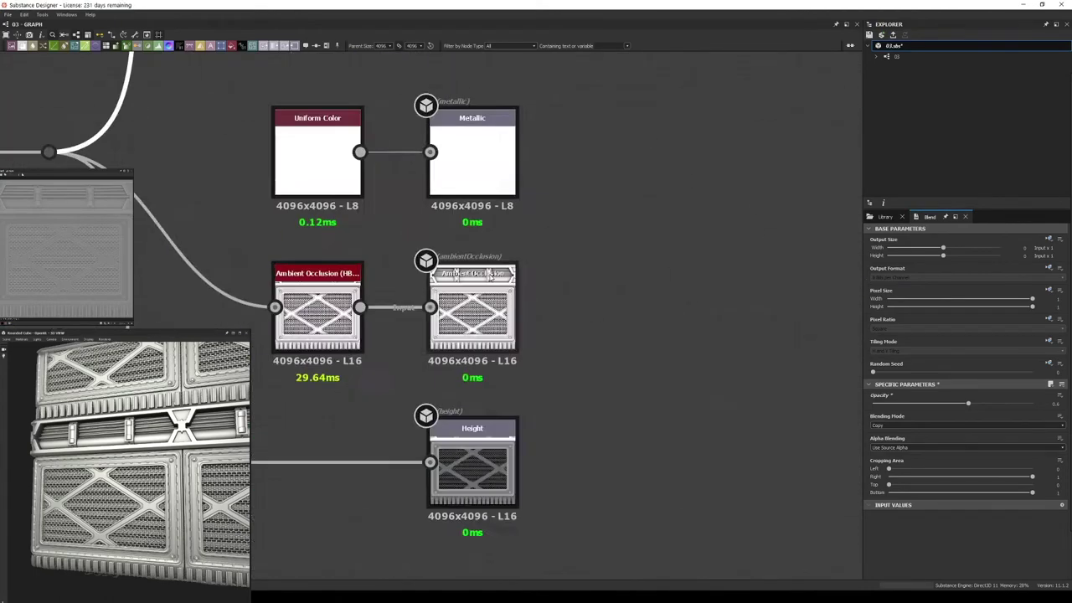
scroll(489, 276, "down", 3)
key("ctrl+v")
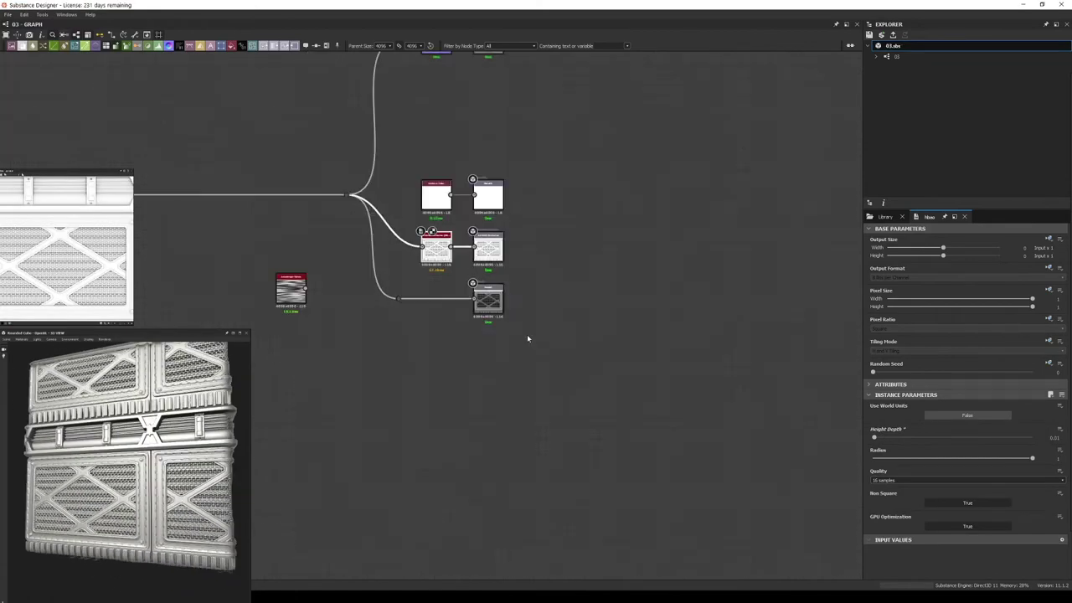
left_click_drag(287, 288, 402, 407)
- Add Grunge Map 009 from the library below the noise node
key("space")
type("sc")
left_click(882, 216)
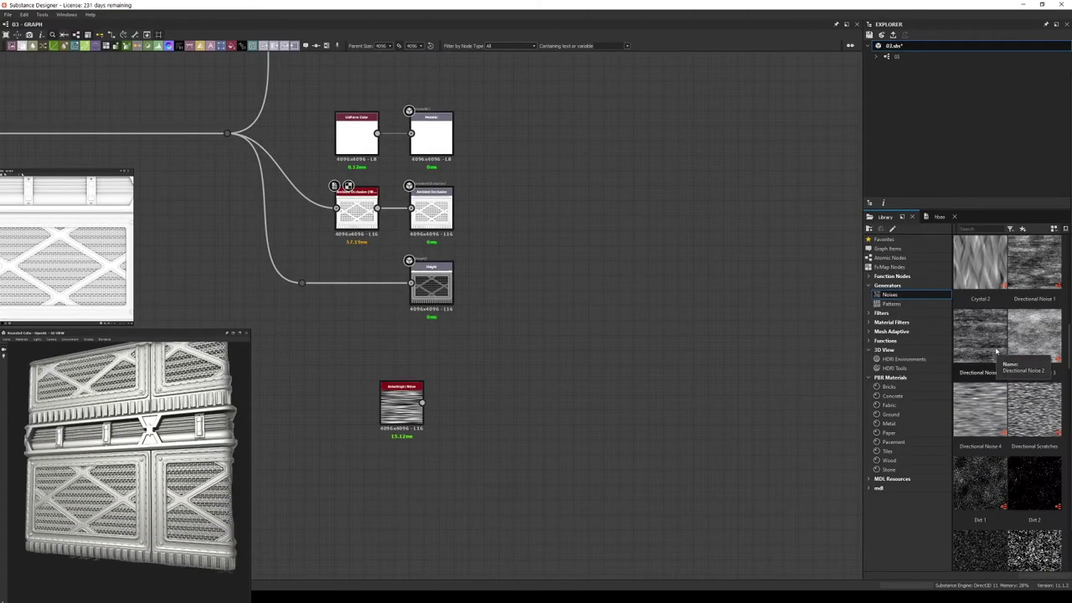
scroll(997, 352, "down", 5)
mouse_move(1034, 335)
left_mouse_down()
mouse_move(646, 336)
mouse_move(371, 455)
left_mouse_up()
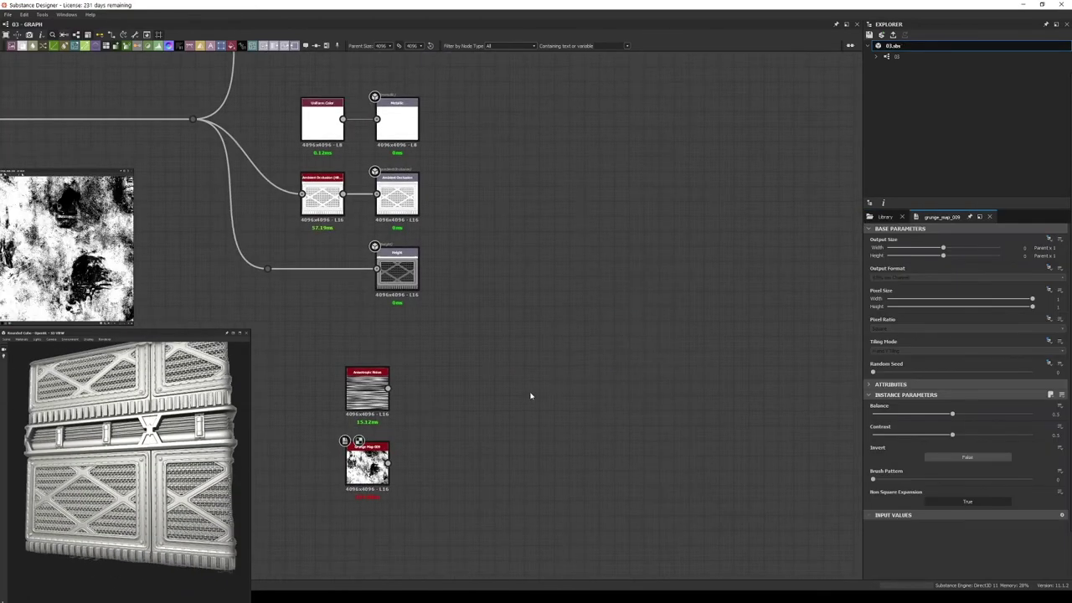
- Blend Clouds 2 over a uniform grey for roughness and follow it with Levels
scroll(664, 500, "down", 3)
scroll(531, 366, "up", 3)
scroll(495, 409, "up", 3)
left_click_drag(556, 427, 454, 427)
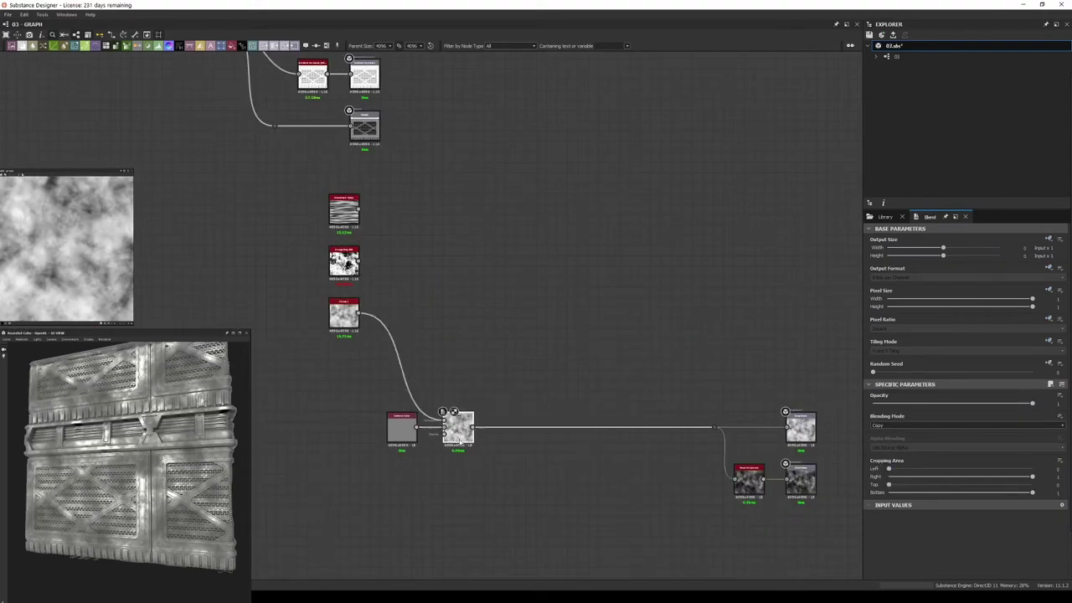
scroll(562, 465, "up", 3)
left_click(359, 403)
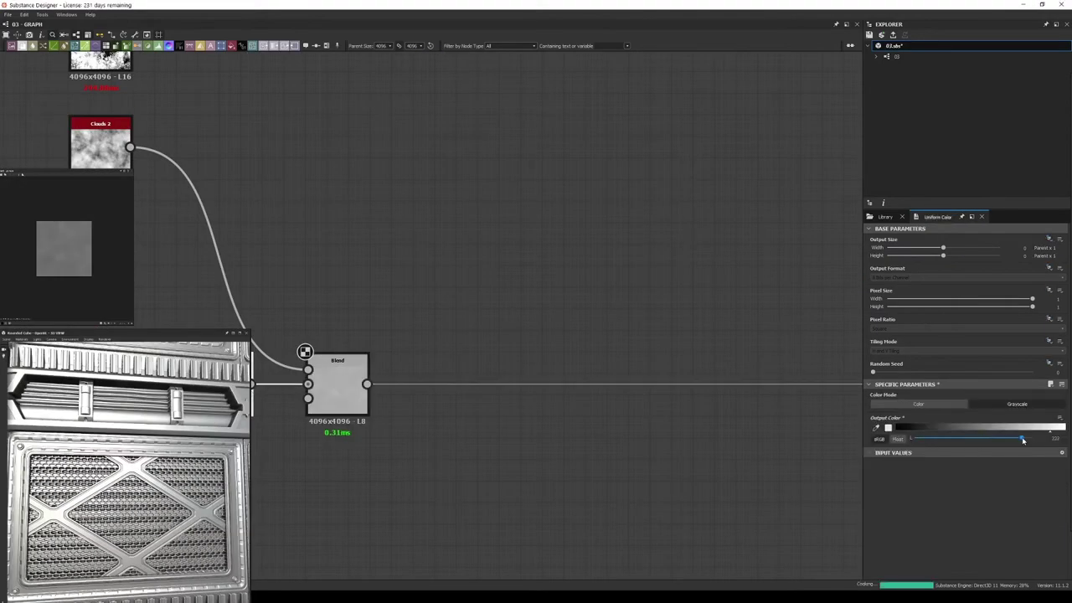
left_click(359, 403)
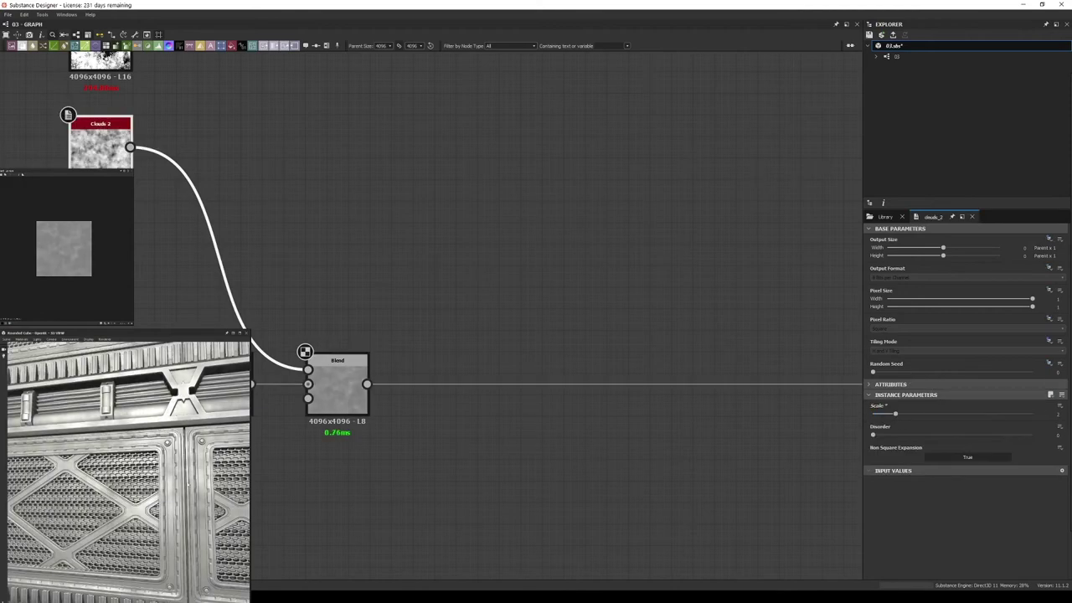
key("ctrl+l")
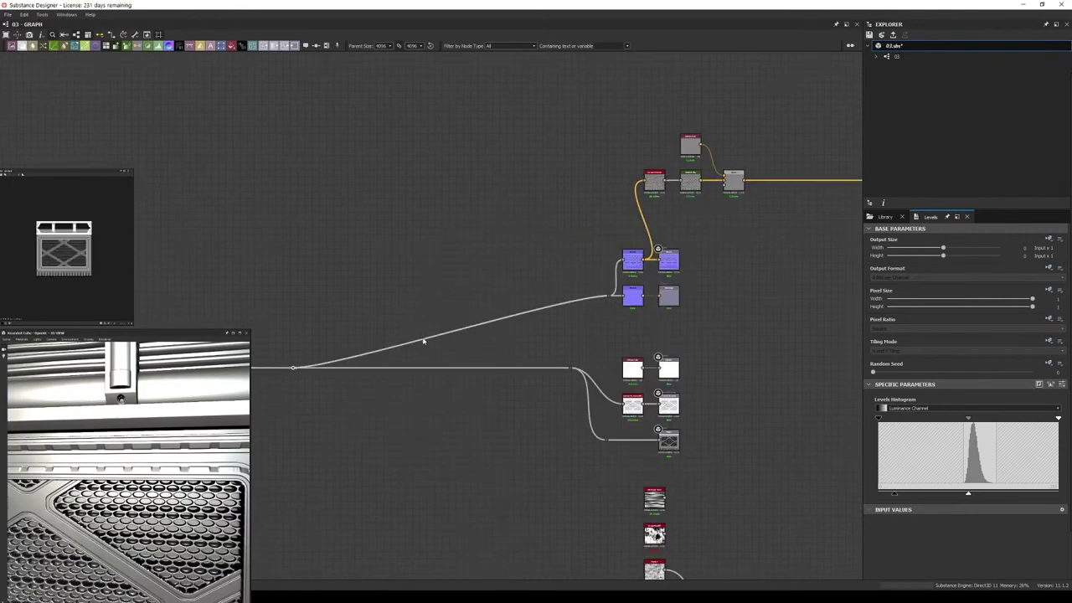
- Select the subtracting Blend node in the mask chain
scroll(423, 341, "up", 3)
scroll(538, 321, "down", 4)
scroll(693, 323, "down", 1)
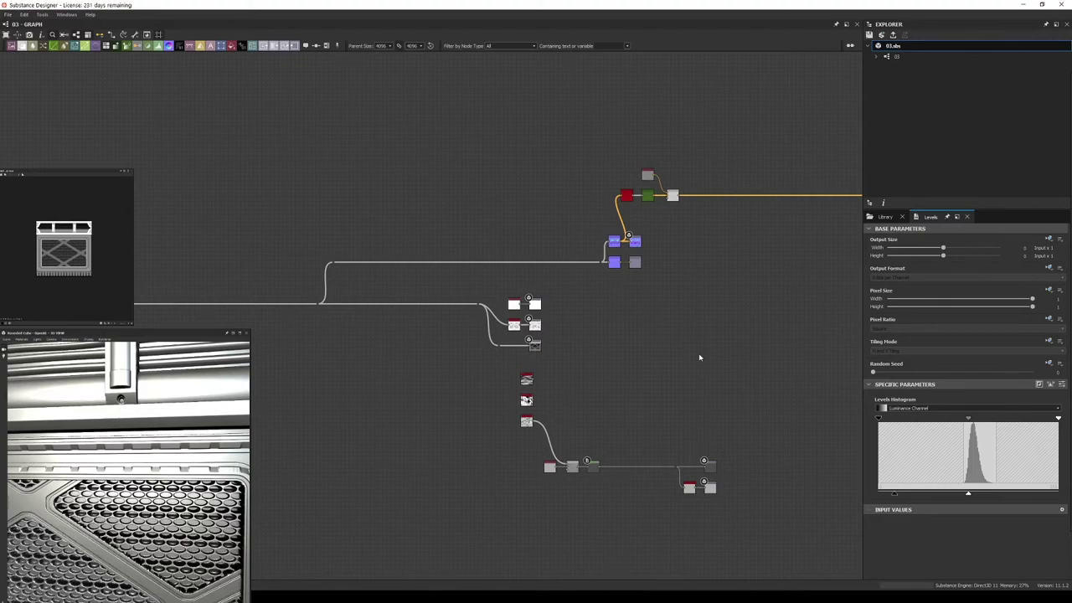
scroll(560, 352, "up", 5)
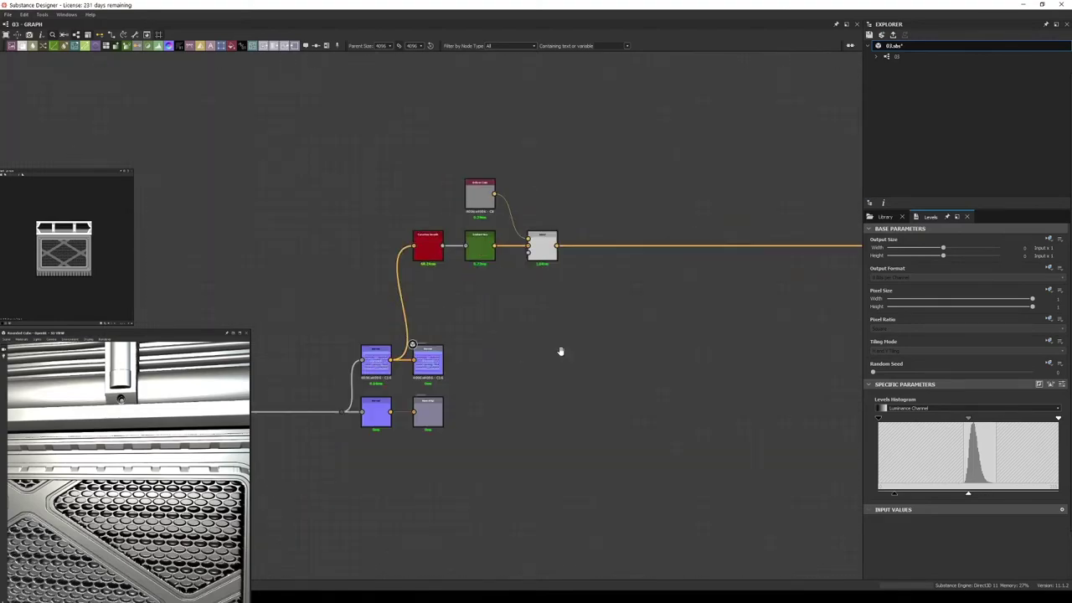
scroll(406, 360, "down", 4)
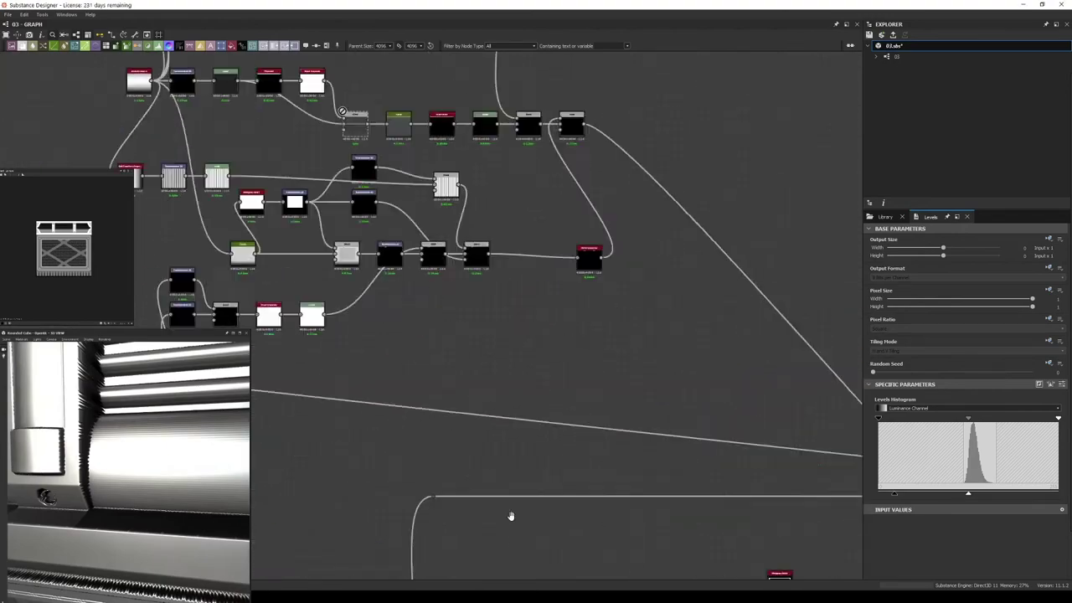
scroll(509, 514, "up", 5)
left_click(730, 282)
middle_click_drag(783, 286, 507, 269)
left_click(712, 394)
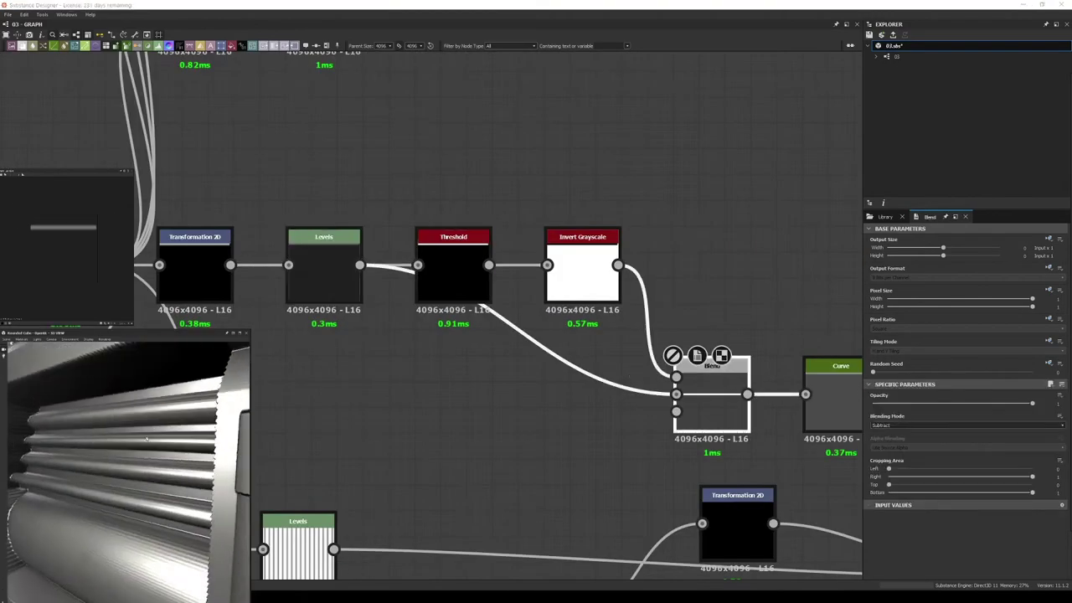
- Select Auto Levels and make room after the Levels node by shifting the downstream Blends
scroll(573, 351, "down", 4)
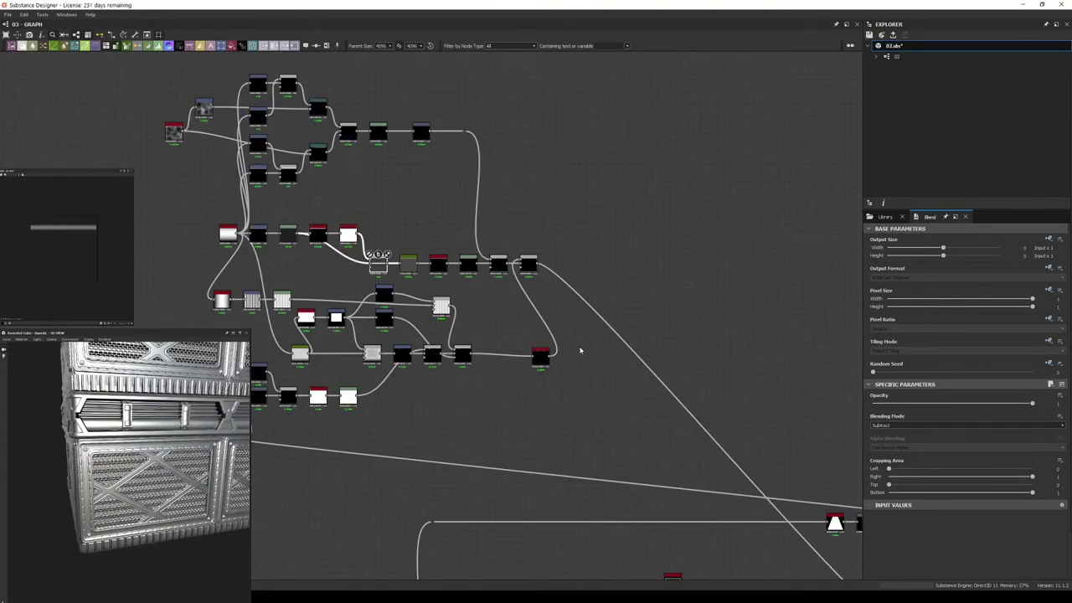
scroll(573, 350, "up", 4)
middle_click_drag(838, 352, 483, 327)
left_click(478, 335)
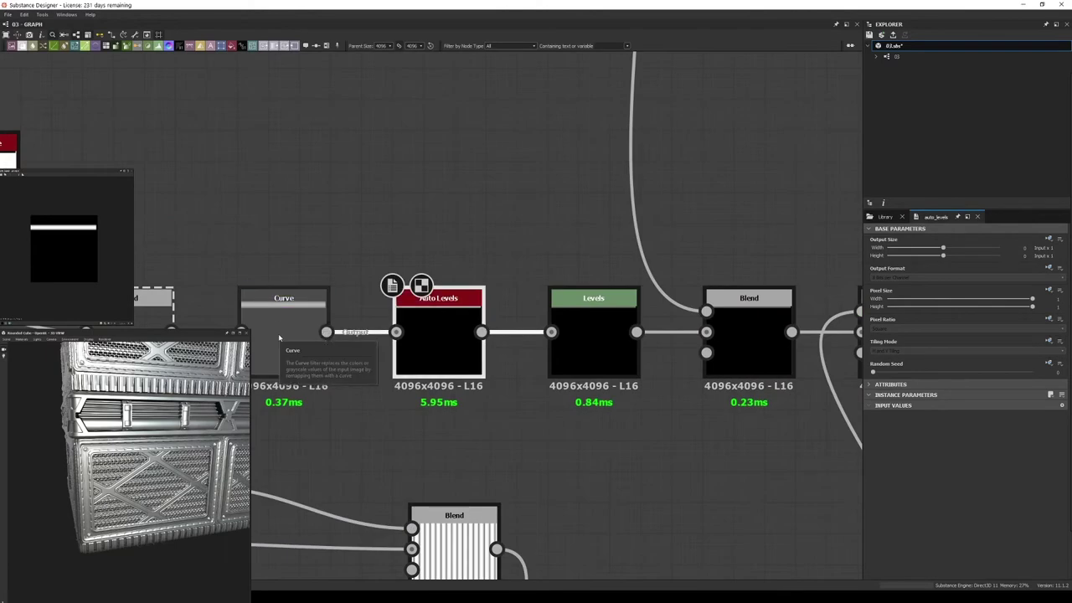
middle_click_drag(753, 252, 471, 207)
left_click_drag(249, 390, 466, 390)
- Insert a Blur HQ Grayscale on the Levels-to-Blend link with slightly lower intensity
key("space")
type("blur hq")
key("Return")
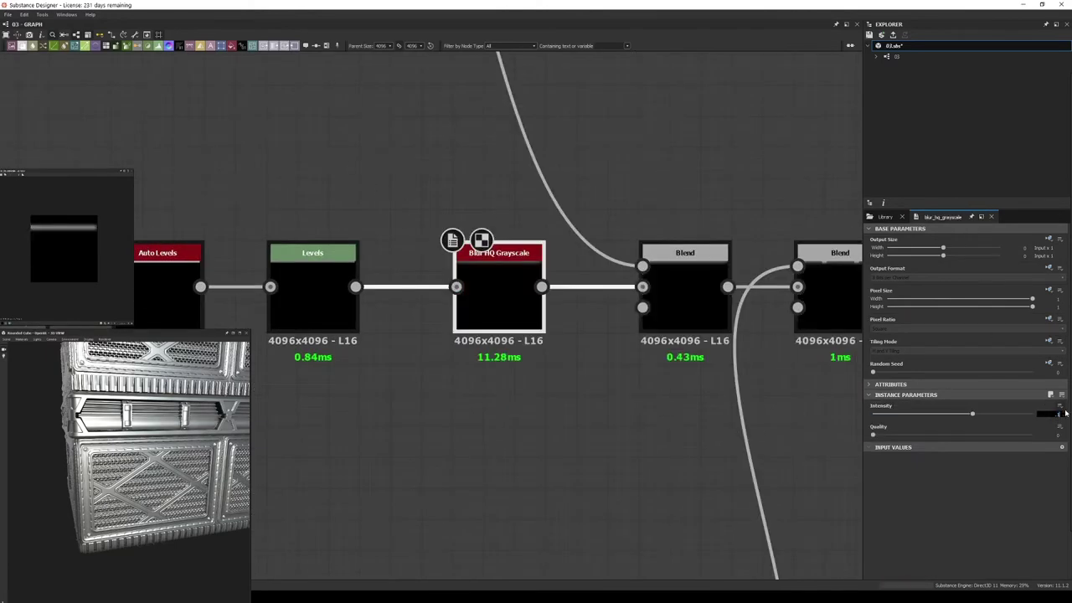
key("Return")
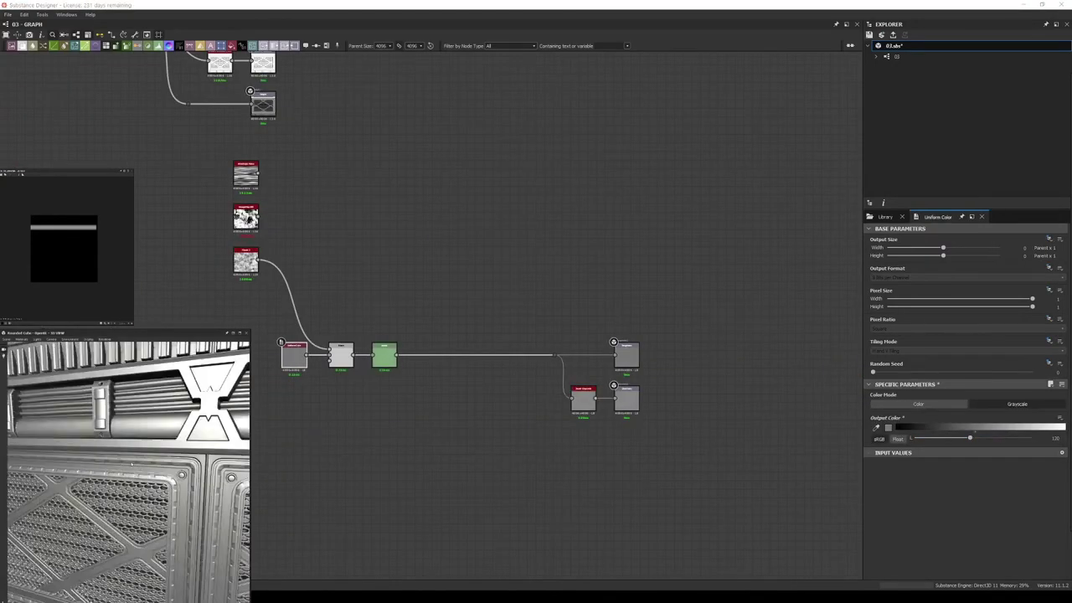
left_click_drag(207, 492, 132, 457)
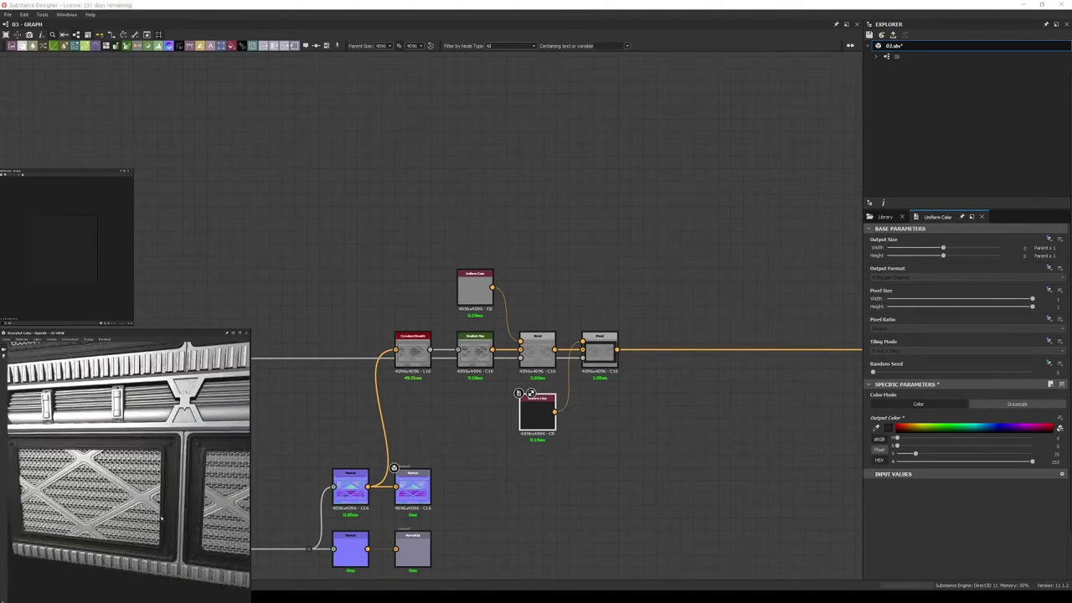
- Bring the Masks frame into view and set the yellow layer's Blend to Multiply
scroll(681, 248, "up", 5)
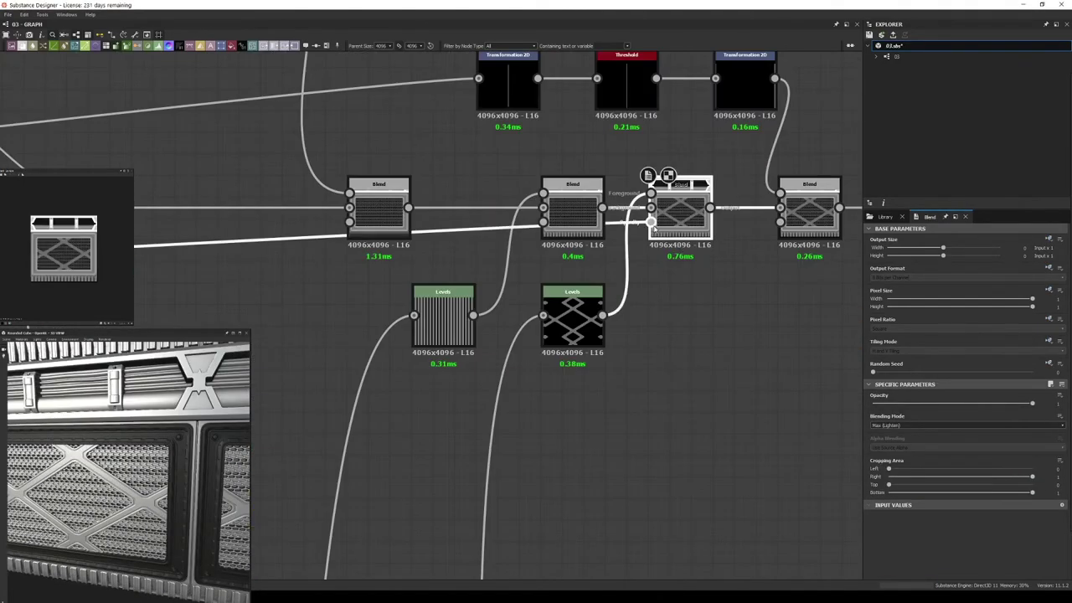
scroll(621, 452, "down", 4)
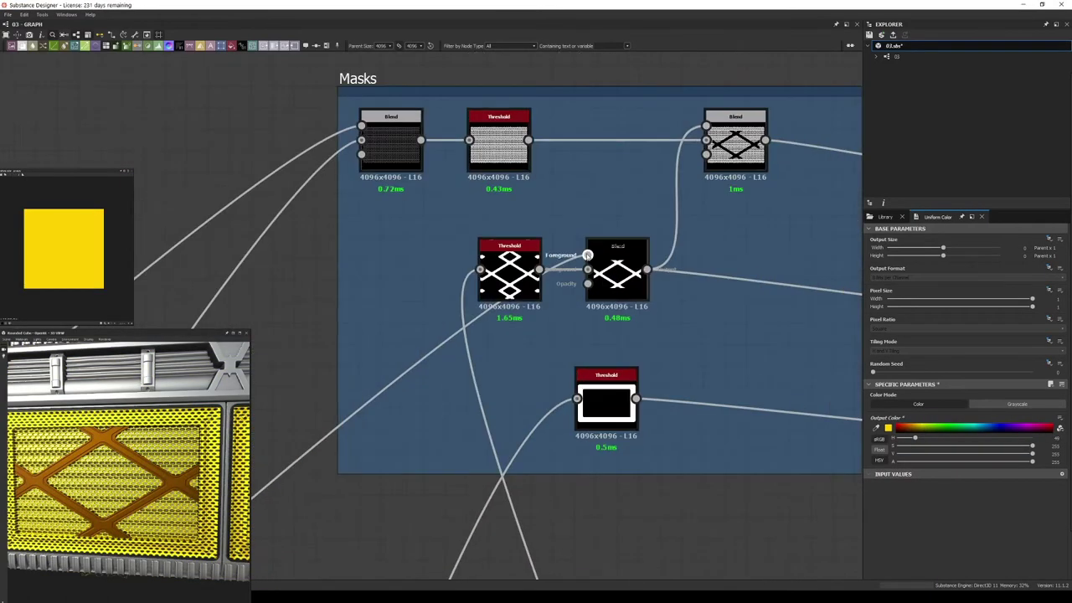
scroll(416, 229, "down", 2)
scroll(440, 287, "down", 3)
left_click(663, 397)
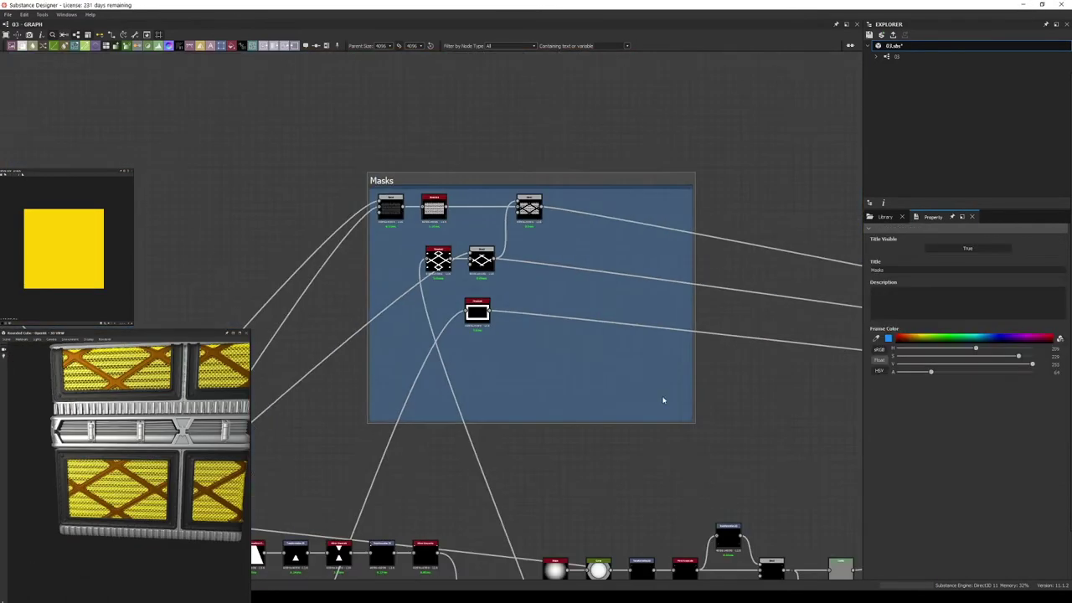
mouse_move(663, 397)
middle_mouse_down()
mouse_move(582, 280)
mouse_move(557, 320)
middle_mouse_up()
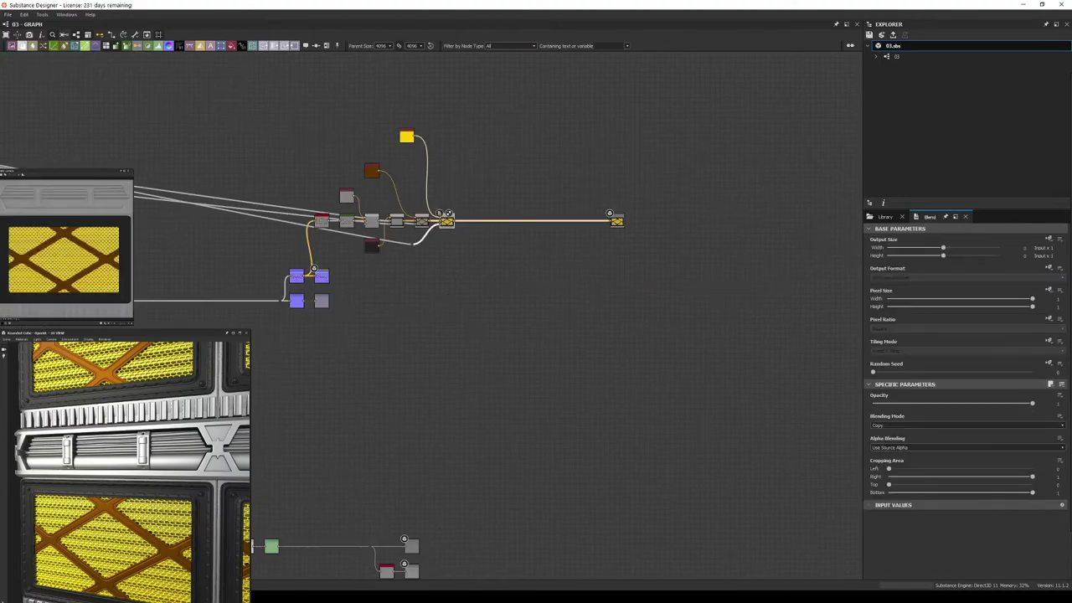
left_click(908, 450)
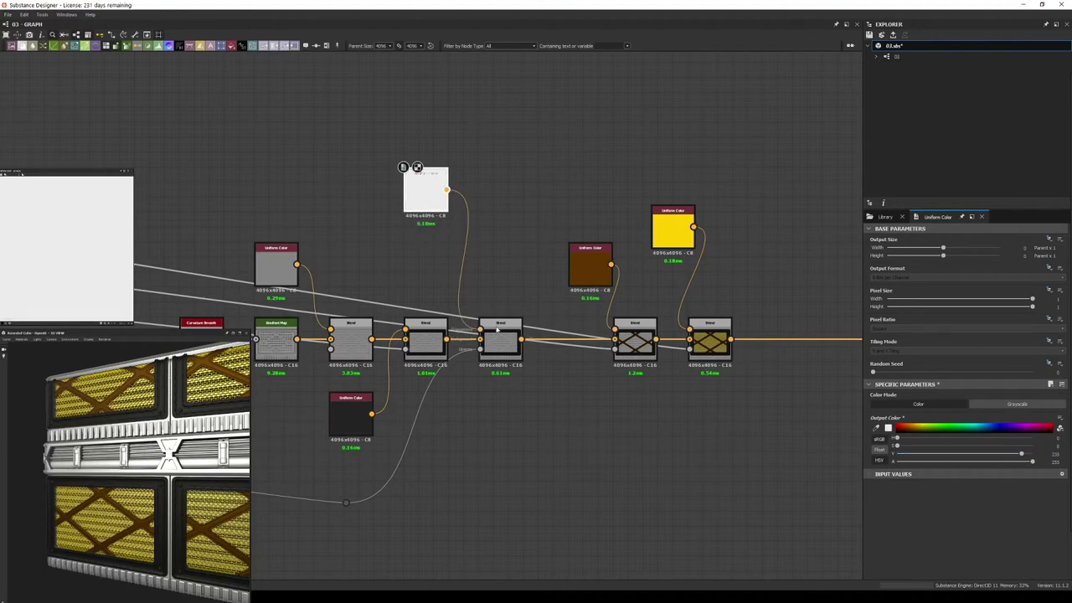
- Set the grille Uniform Color to red and check the overlay Blend nodes
left_click(502, 341)
scroll(505, 343, "up", 3)
scroll(846, 377, "down", 1)
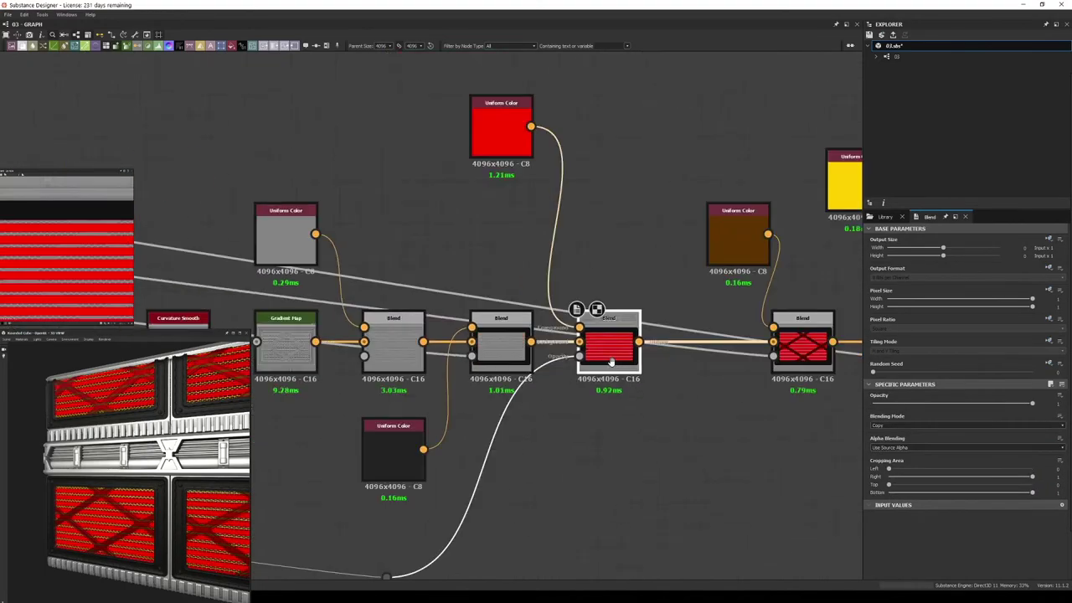
left_click(258, 247)
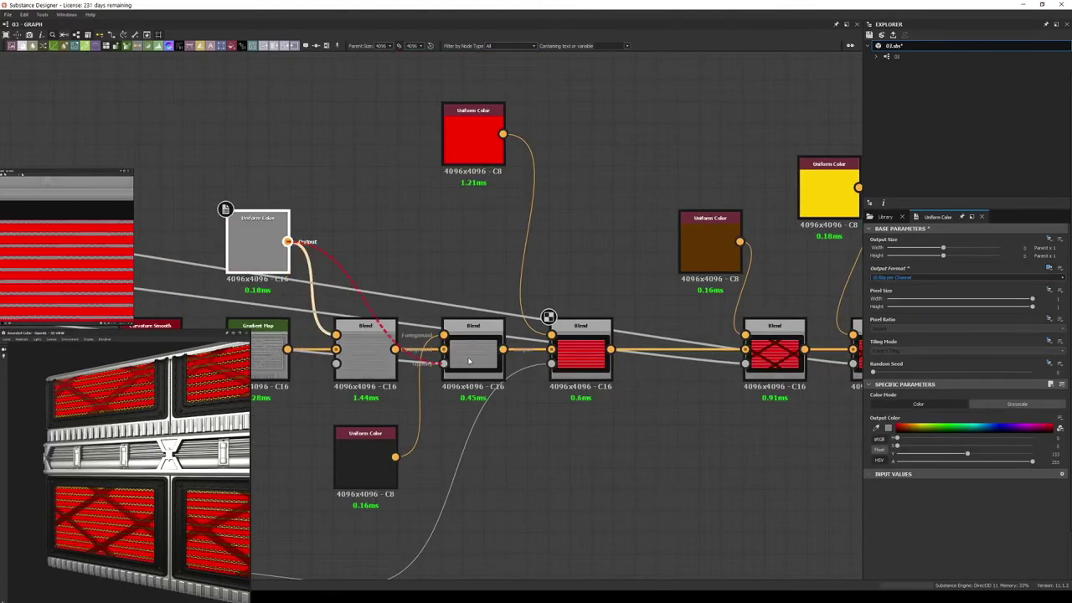
scroll(469, 362, "down", 2)
middle_click_drag(469, 362, 143, 158)
left_click(609, 335)
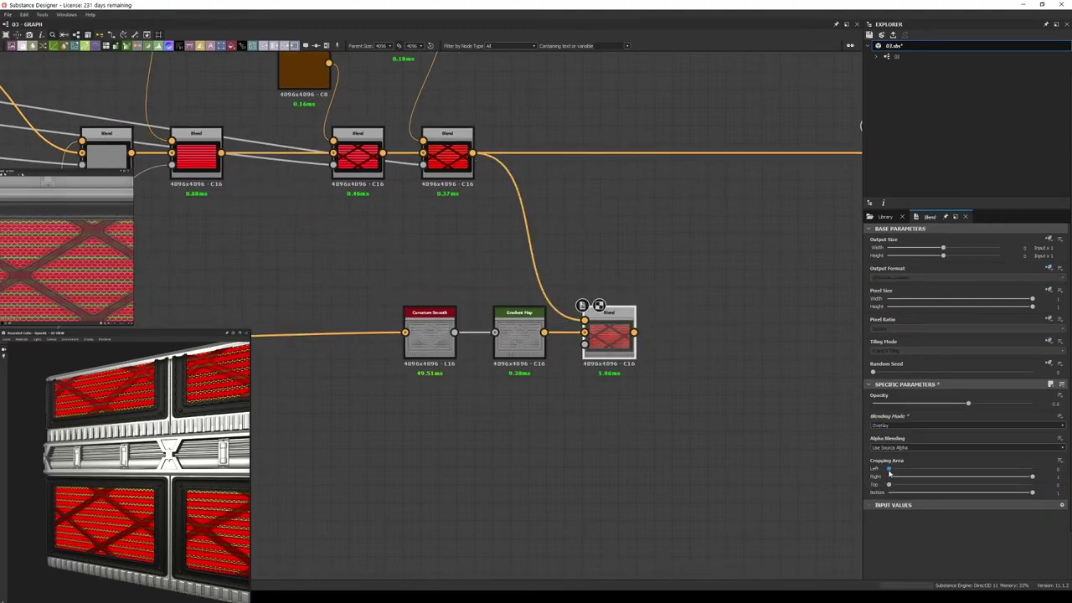
middle_click_drag(470, 335, 716, 457)
left_click(654, 268)
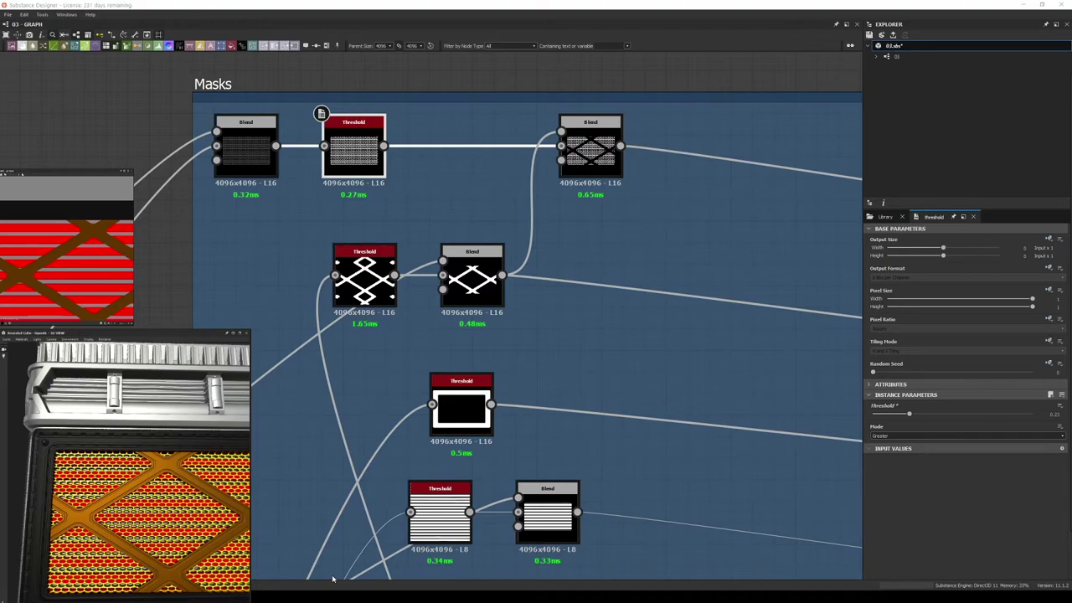
- Inspect the Masks frame and rotate the crate preview
scroll(336, 199, "down", 1)
middle_click_drag(336, 199, 252, 50)
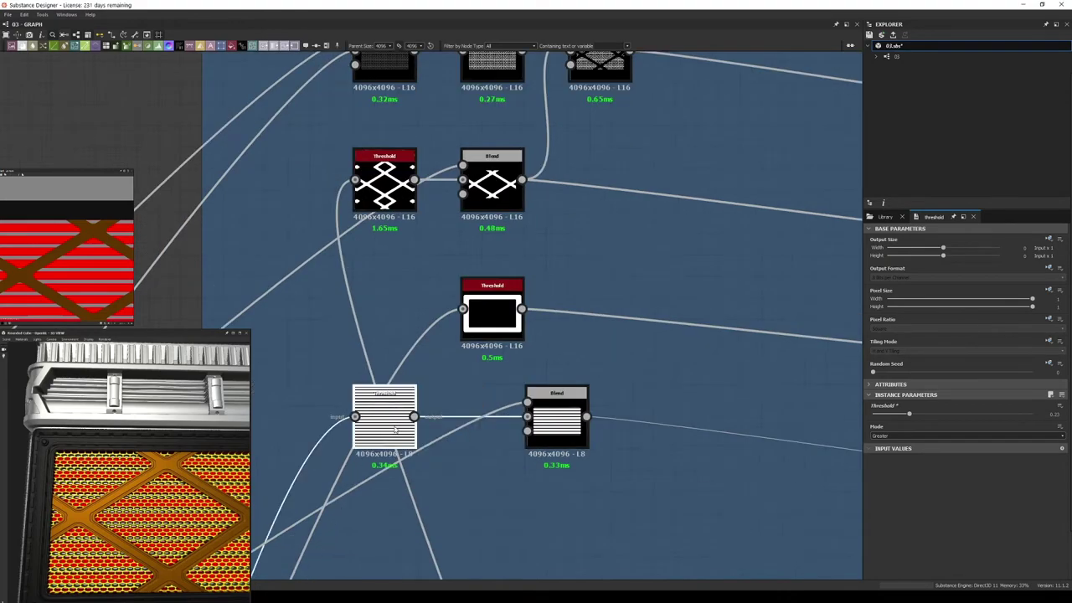
scroll(379, 313, "down", 4)
scroll(423, 402, "up", 2)
left_click(419, 386)
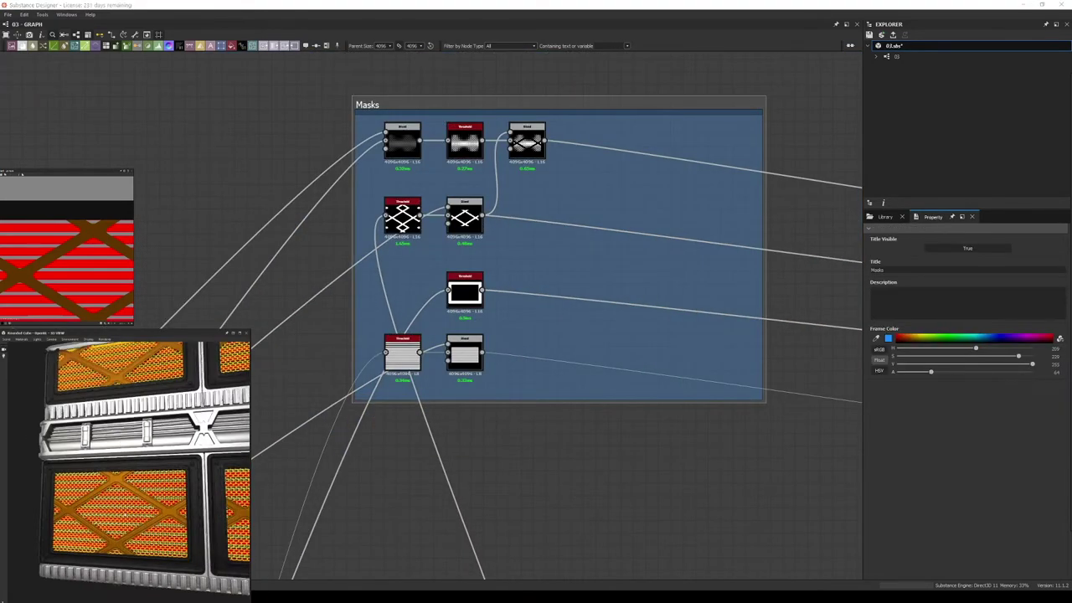
mouse_move(125, 436)
left_mouse_down()
mouse_move(151, 480)
mouse_move(193, 435)
left_mouse_up()
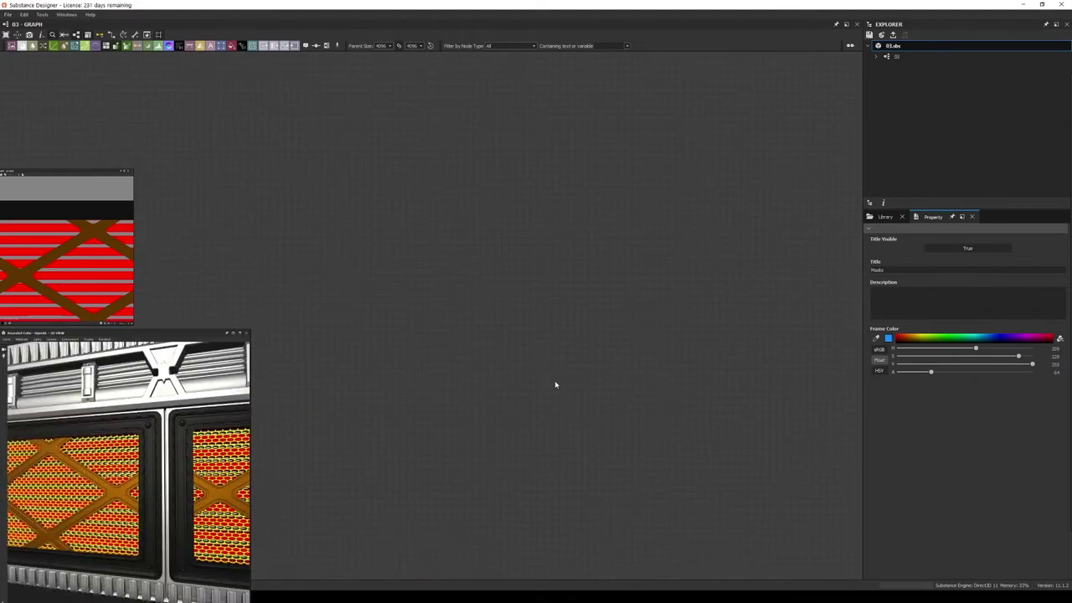
- Select the overlay Blend on the colour chain while turning the crate preview
middle_click_drag(555, 380, 503, 444)
left_click(492, 457)
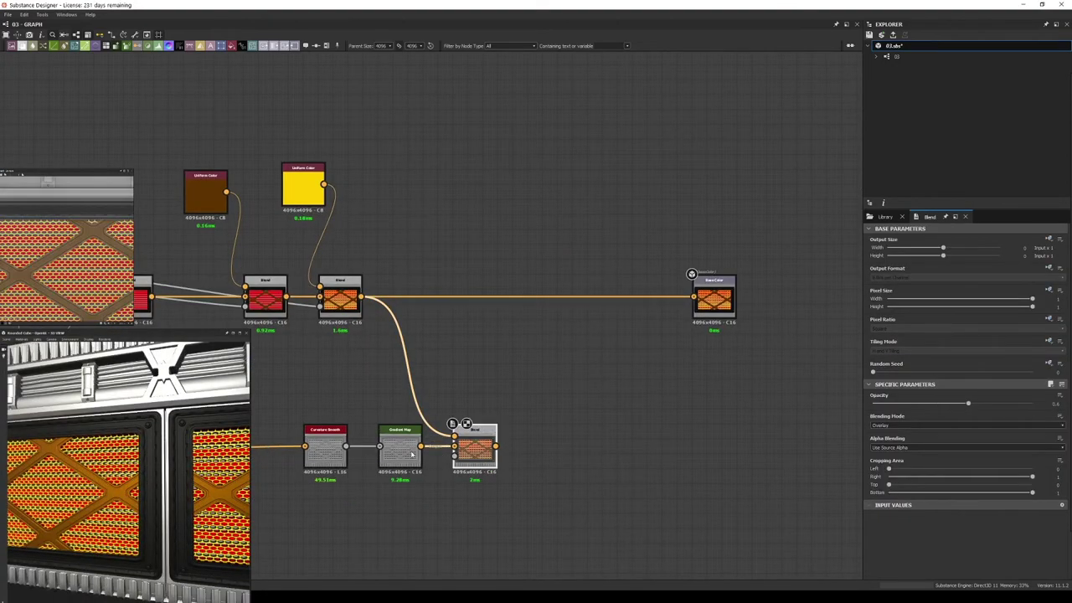
scroll(493, 452, "up", 2)
scroll(580, 409, "down", 5)
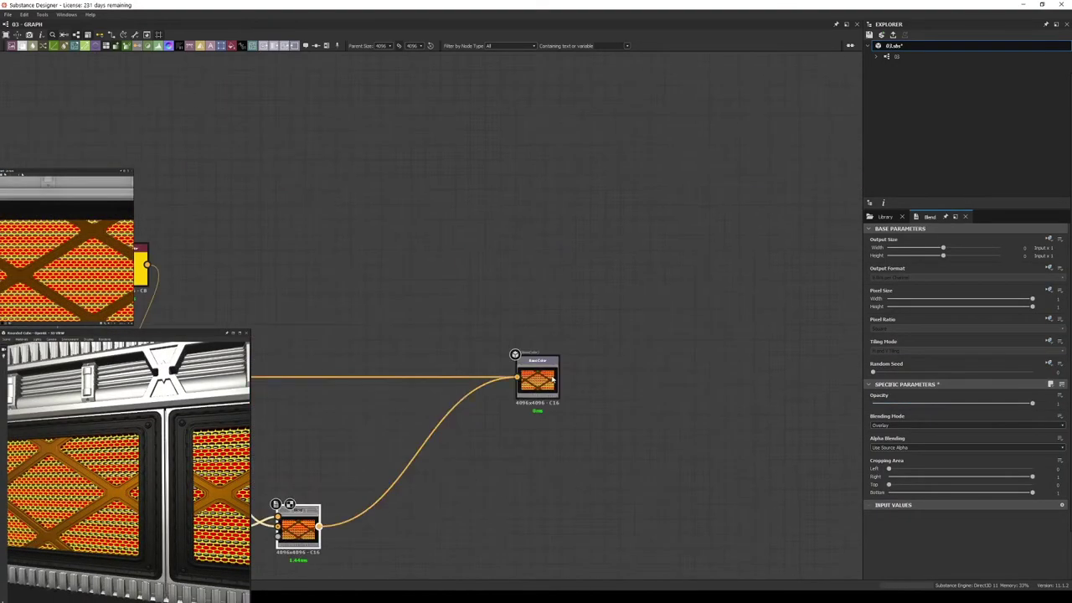
left_click_drag(126, 469, 167, 444)
scroll(505, 405, "up", 3)
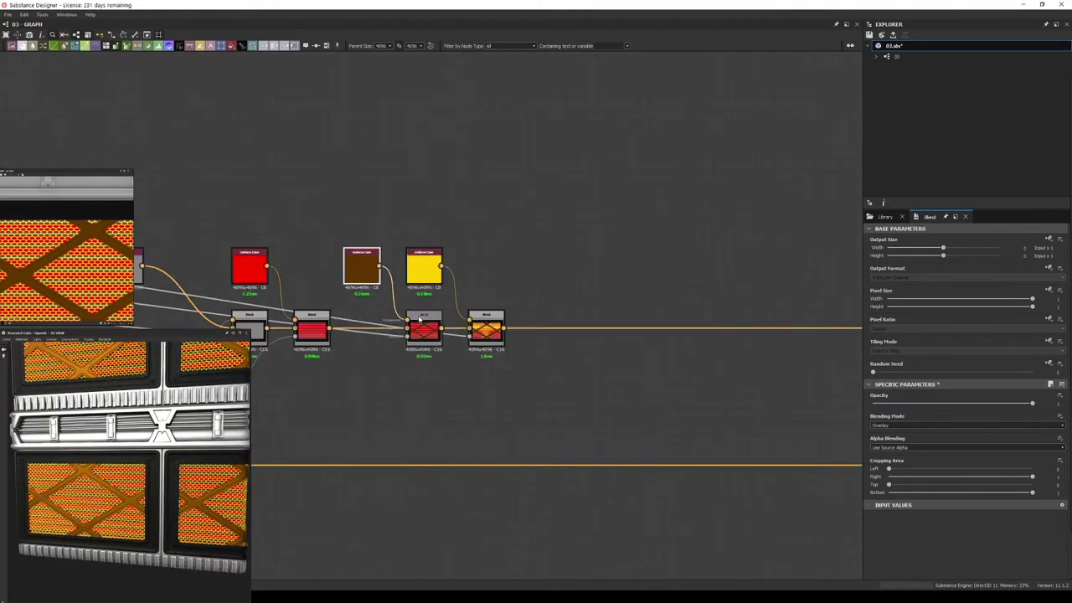
scroll(420, 318, "down", 3)
scroll(316, 426, "up", 5)
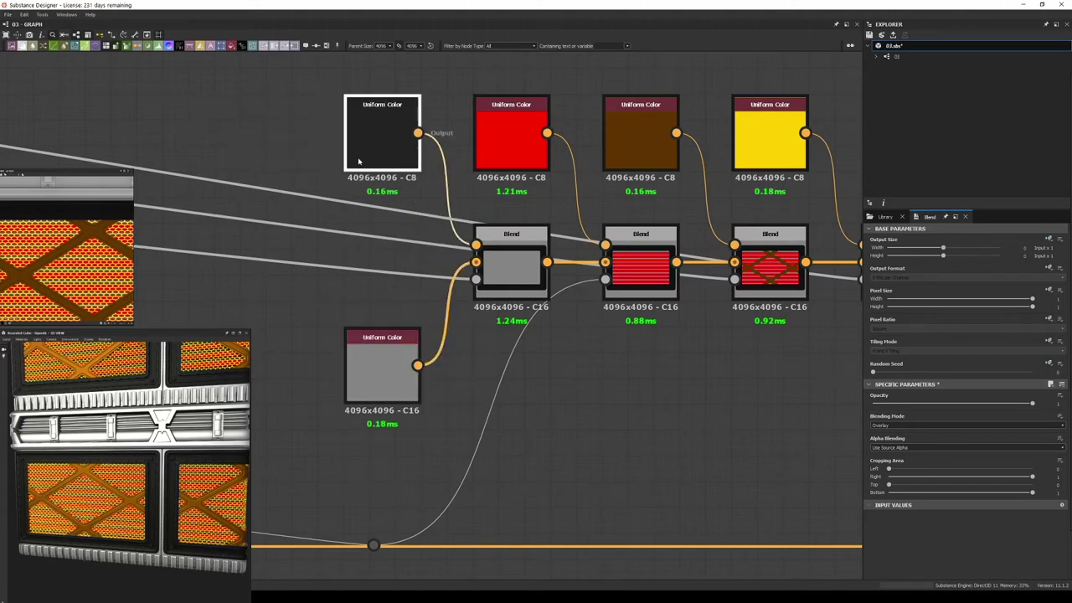
scroll(358, 161, "down", 5)
scroll(459, 359, "up", 3)
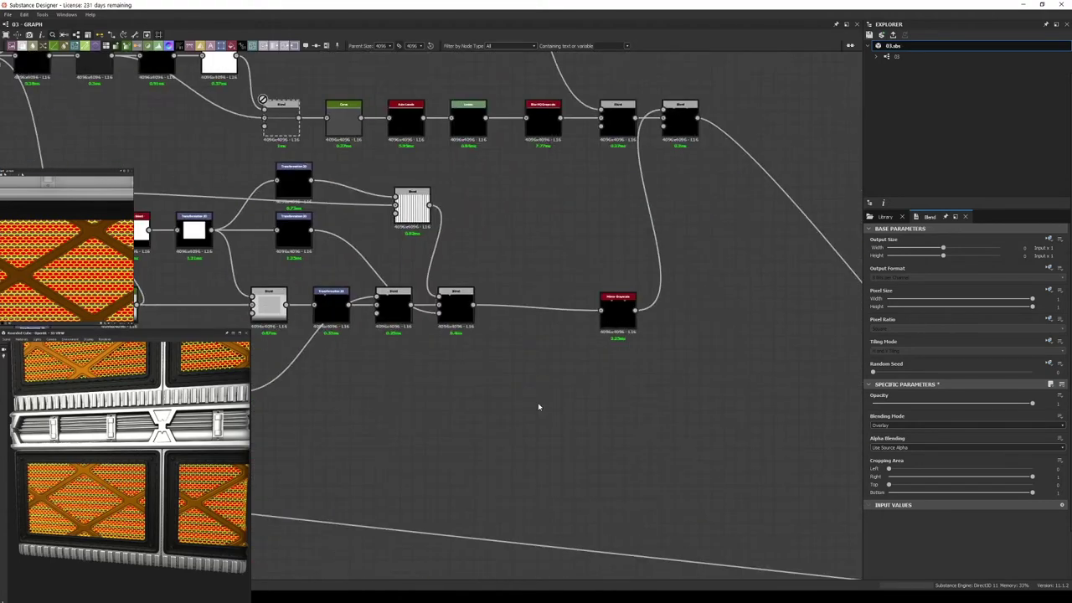
scroll(541, 404, "down", 3)
scroll(627, 172, "up", 5)
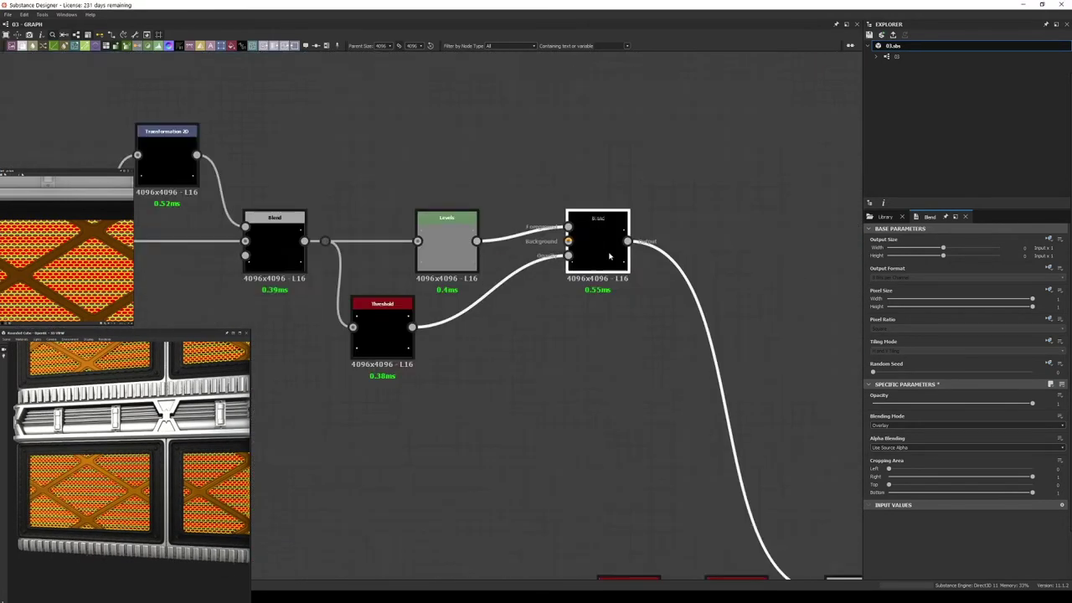
- Branch new nodes from the blend and blur outputs for the red trim and green light strips
left_click_drag(556, 318, 655, 166)
scroll(611, 205, "down", 5)
scroll(635, 403, "up", 3)
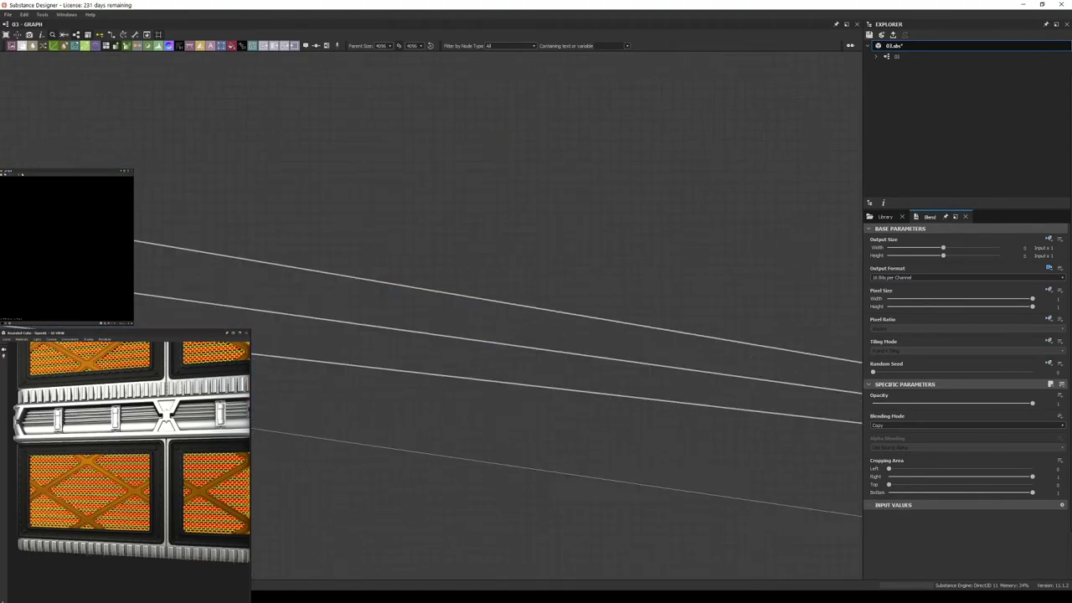
middle_click_drag(635, 403, 387, 441)
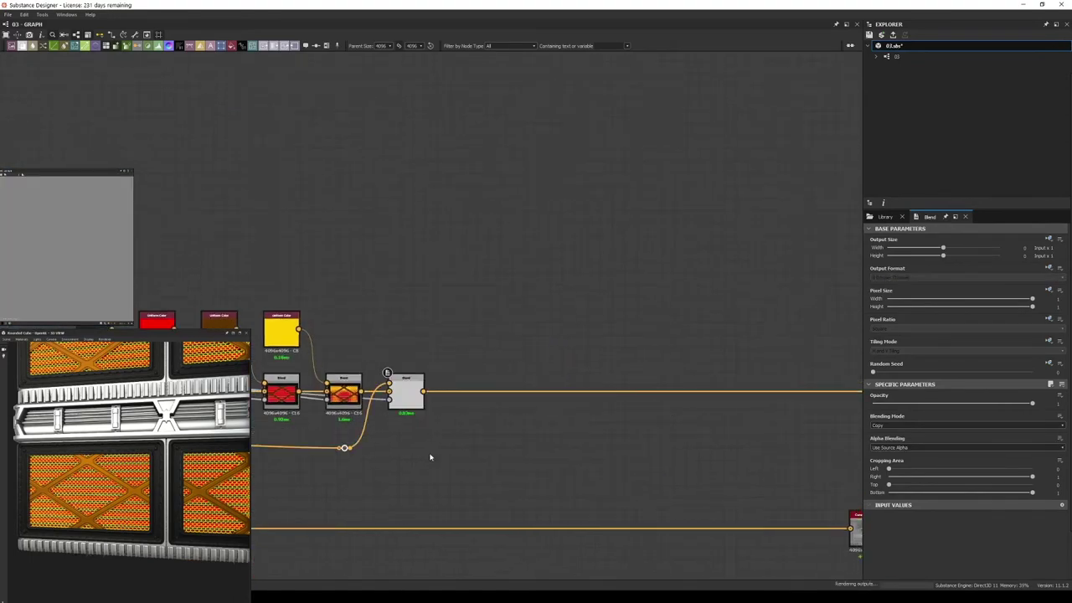
scroll(436, 289, "down", 3)
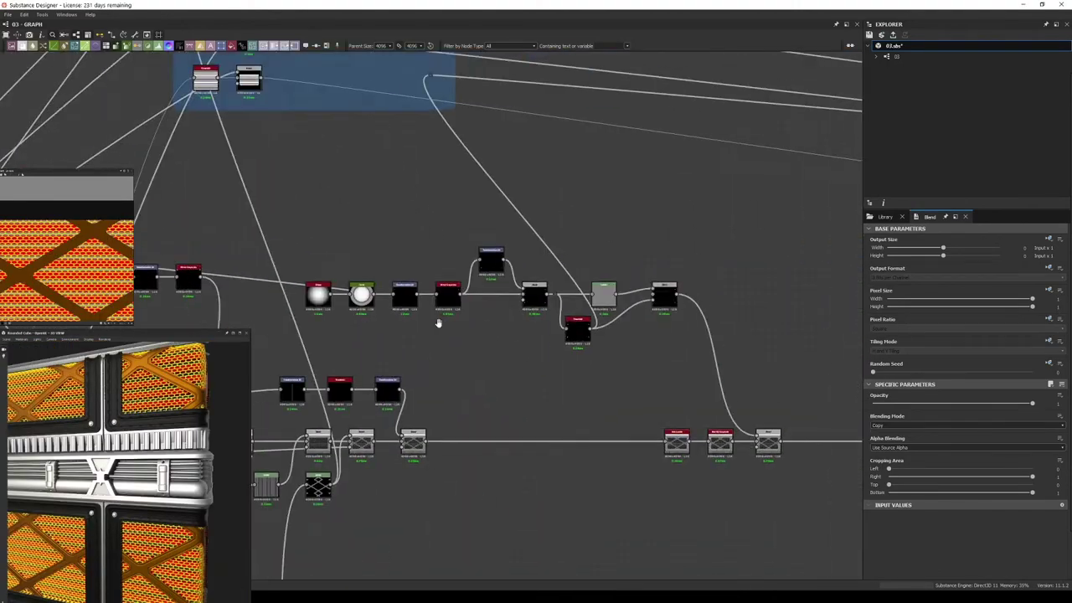
left_click_drag(457, 302, 597, 135)
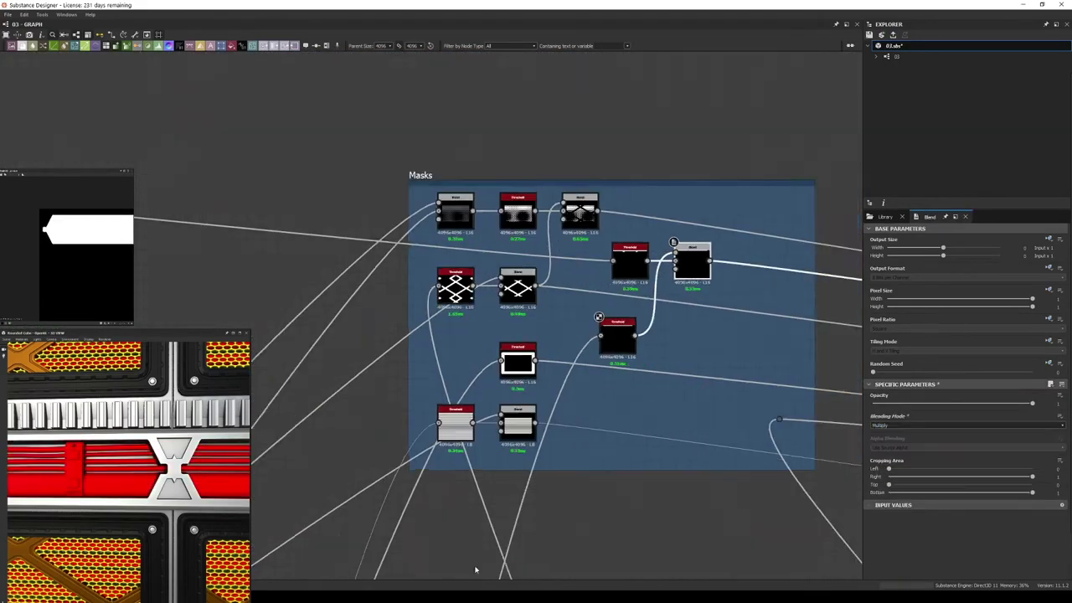
scroll(504, 232, "up", 5)
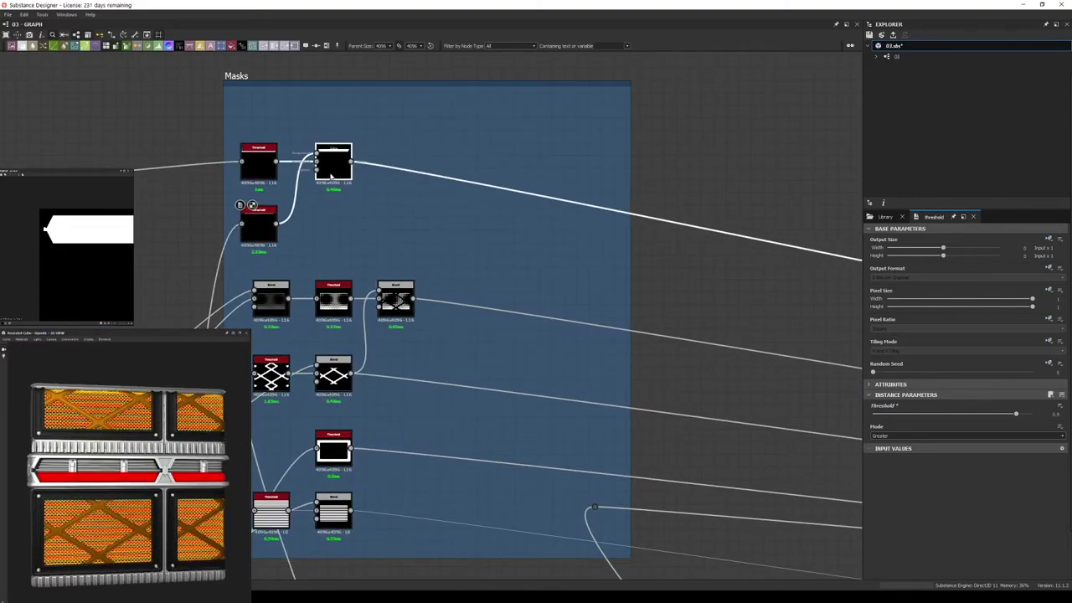
scroll(440, 232, "down", 2)
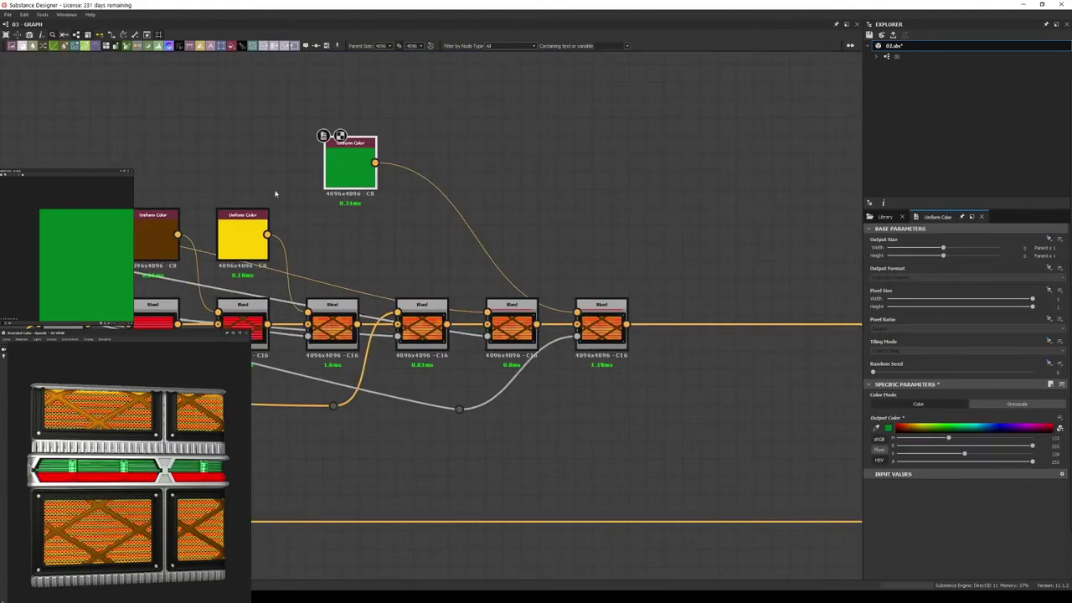
- Wire the last colour-chain Blend onward and set it to Multiply
left_click(600, 325)
middle_click_drag(679, 289, 505, 254)
scroll(455, 257, "down", 3)
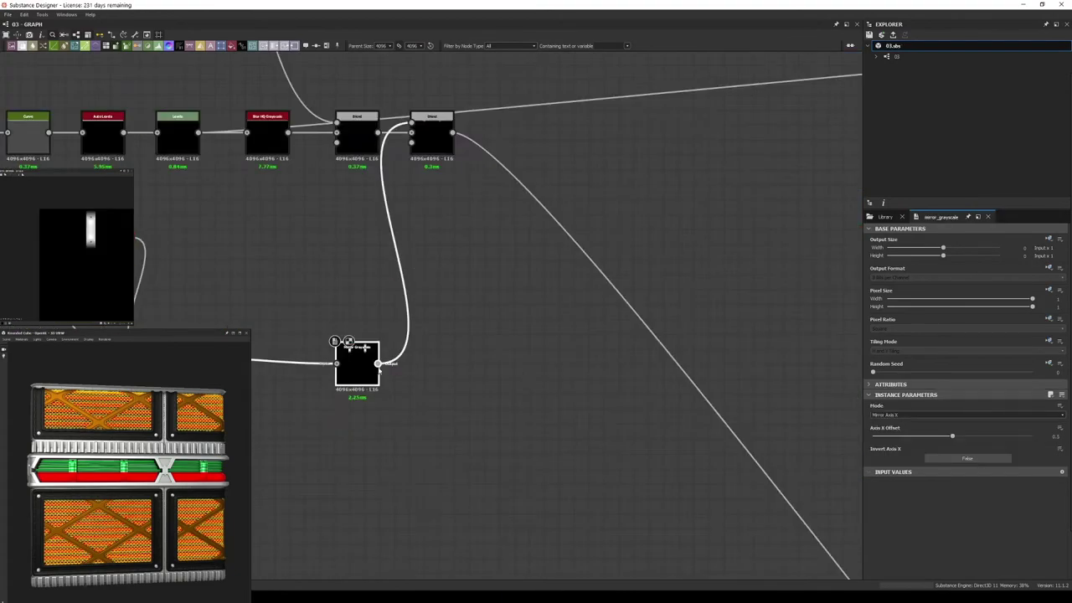
left_click_drag(405, 290, 607, 241)
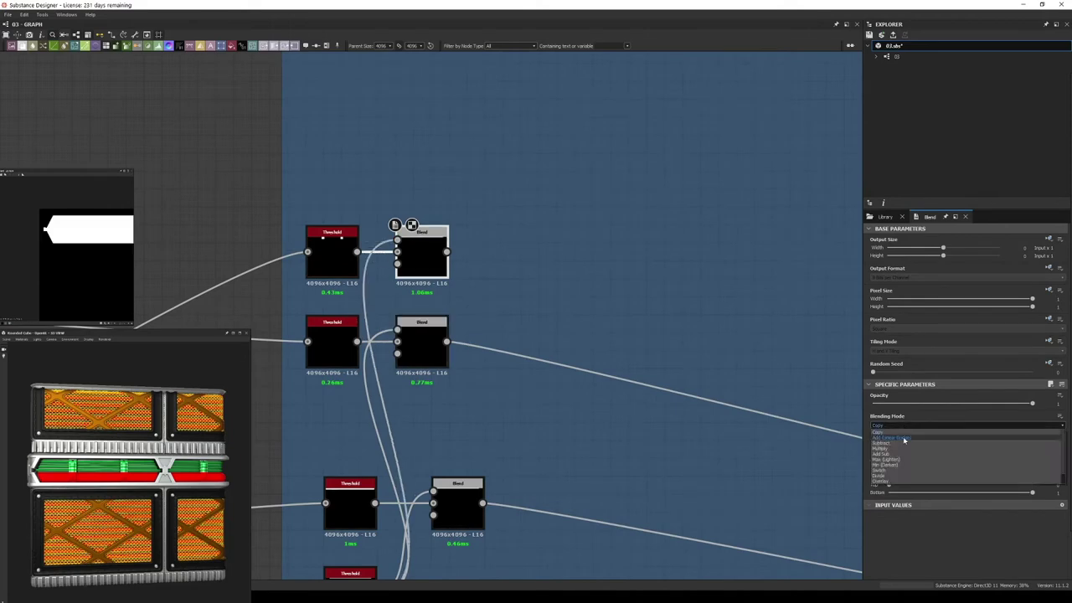
left_click(881, 448)
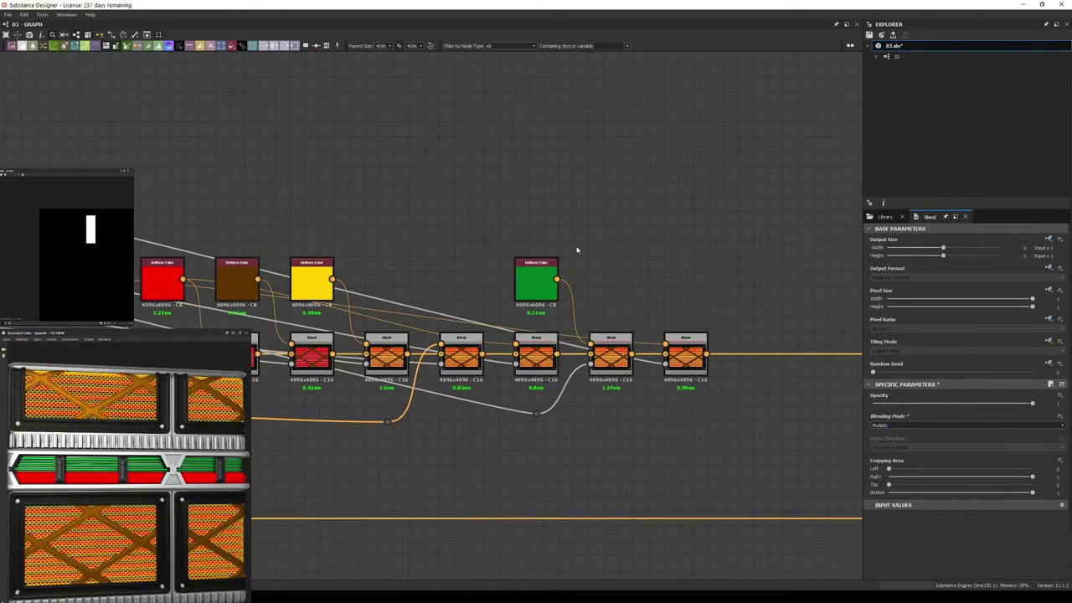
- Create a Blend fed by the Transformation 2D output and delete two unwanted Blends
scroll(605, 313, "up", 1)
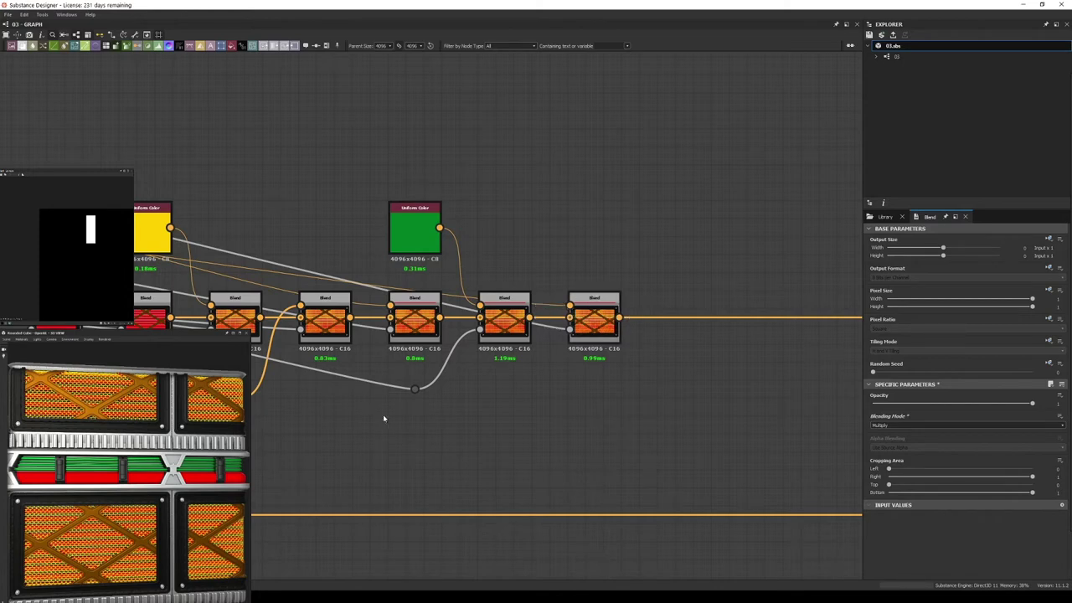
scroll(383, 414, "down", 3)
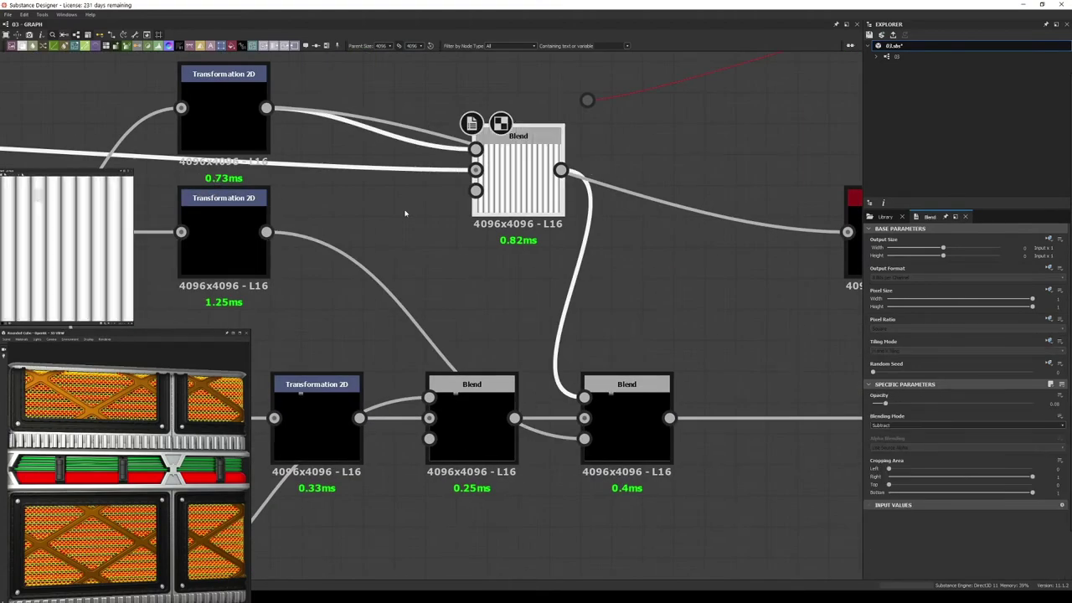
middle_click_drag(496, 170, 496, 260)
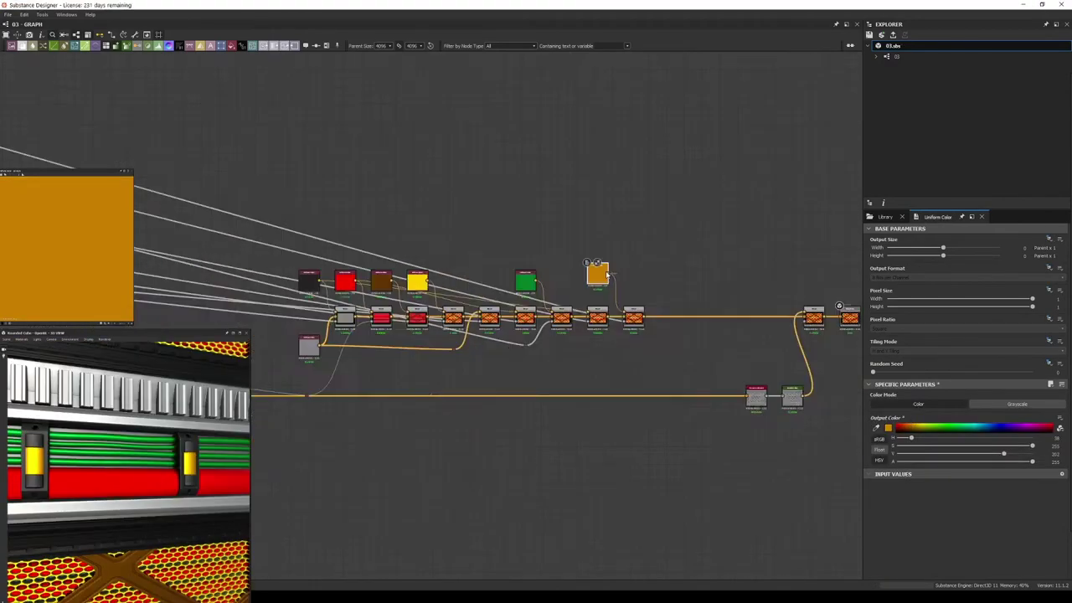
left_click_drag(453, 211, 832, 203)
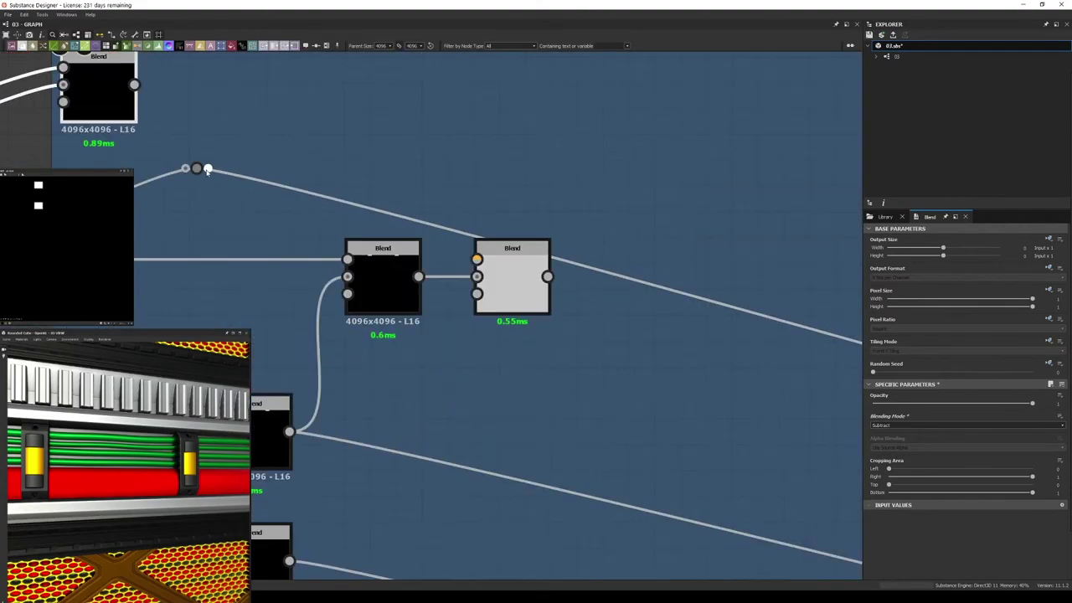
key("Delete")
scroll(249, 310, "down", 3)
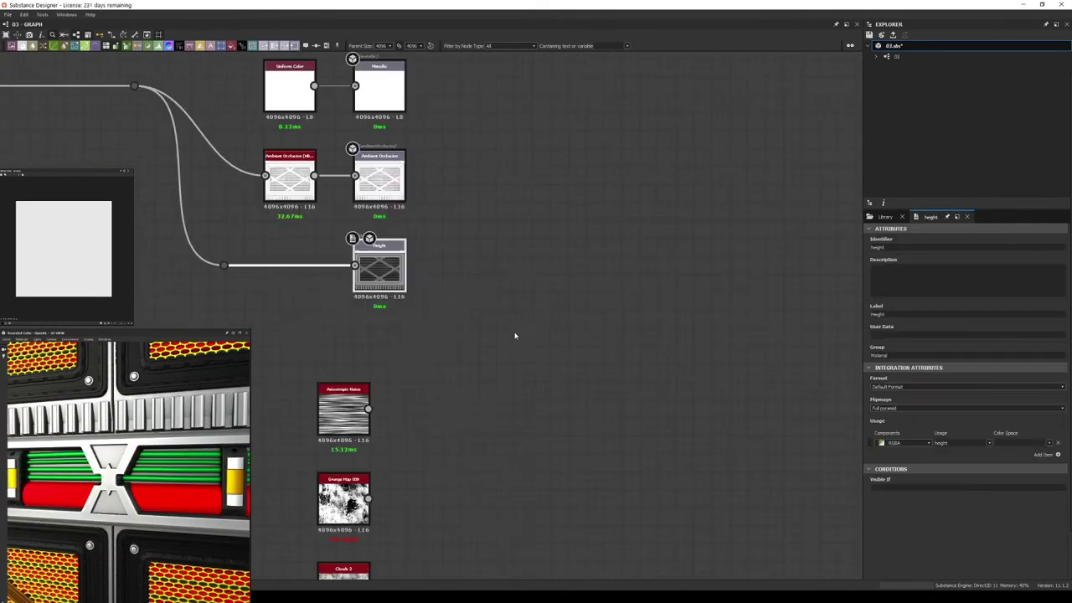
- Check the Emissive output and remove Auto Levels from the emissive chain
left_click(976, 508)
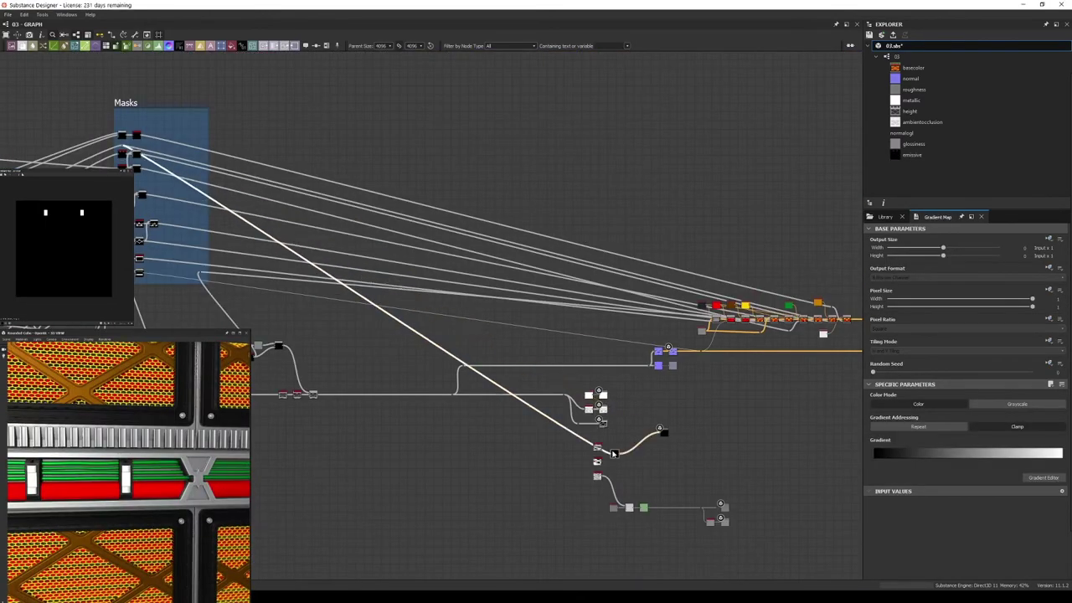
left_click(960, 453)
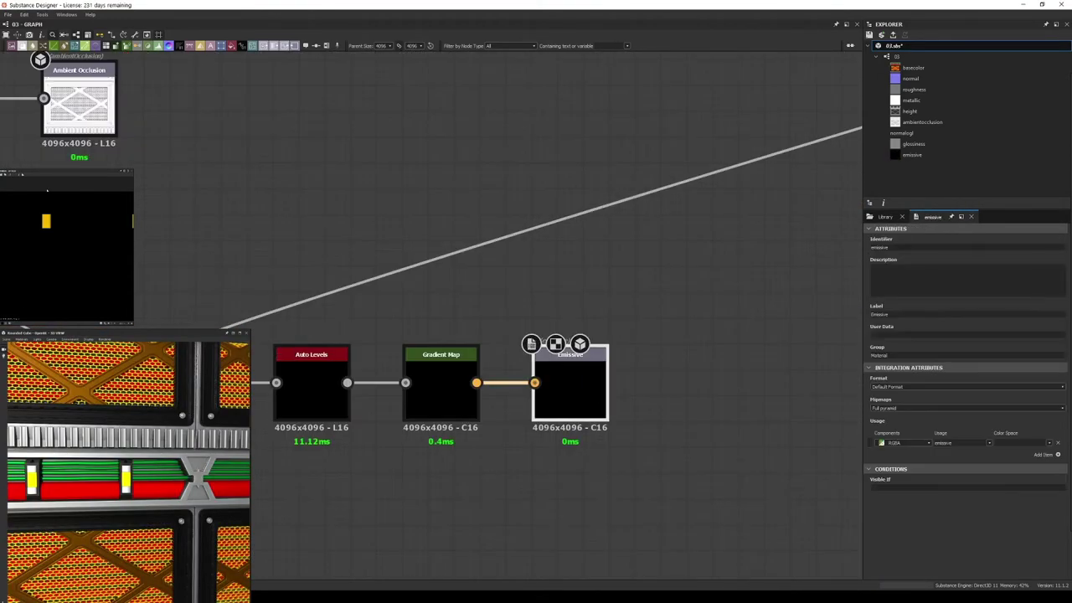
left_click(312, 383)
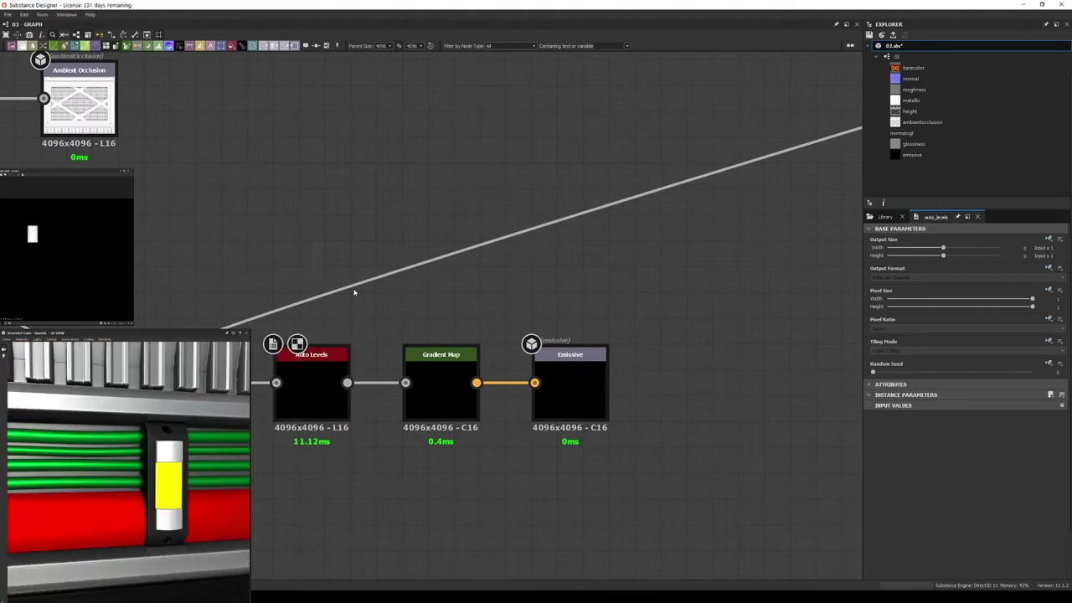
key("Delete")
- Restore Auto Levels ahead of the Gradient Map and edit its black-to-pale-yellow gradient
left_click(441, 393)
key("space")
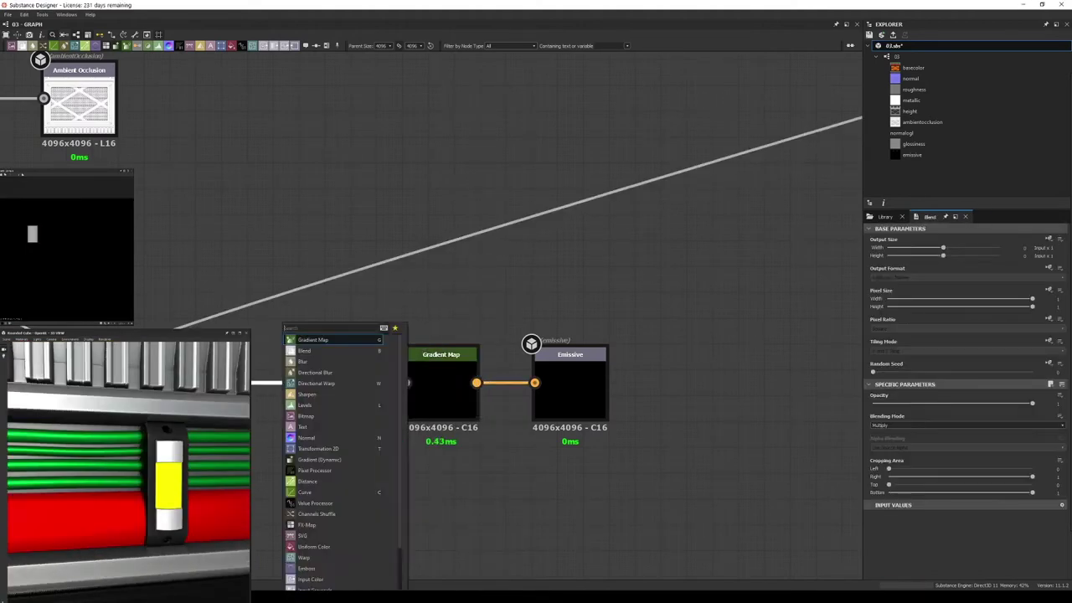
left_click(318, 352)
left_click(569, 394)
double_click(418, 389)
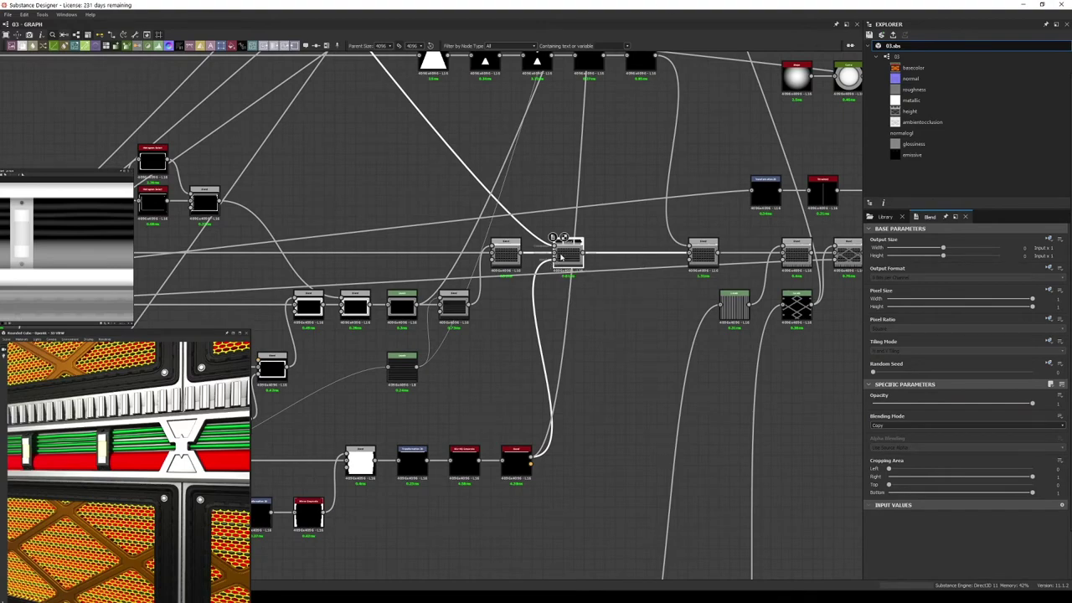
- After checking the bevel node, add a Dirt grunge node and a Curvature node to drive it
left_click(469, 412)
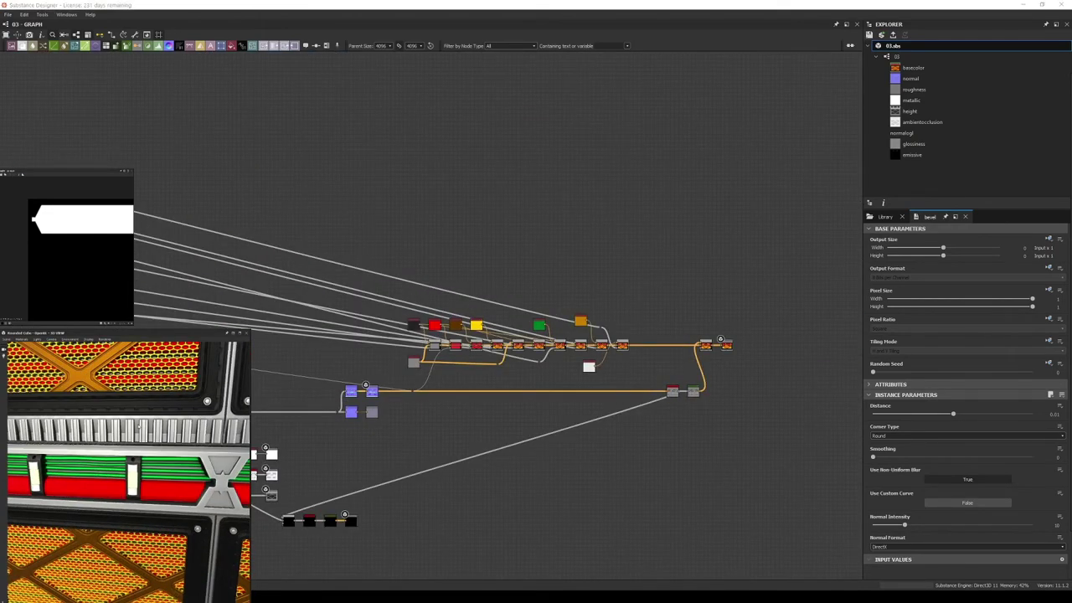
key("space")
type("dirt")
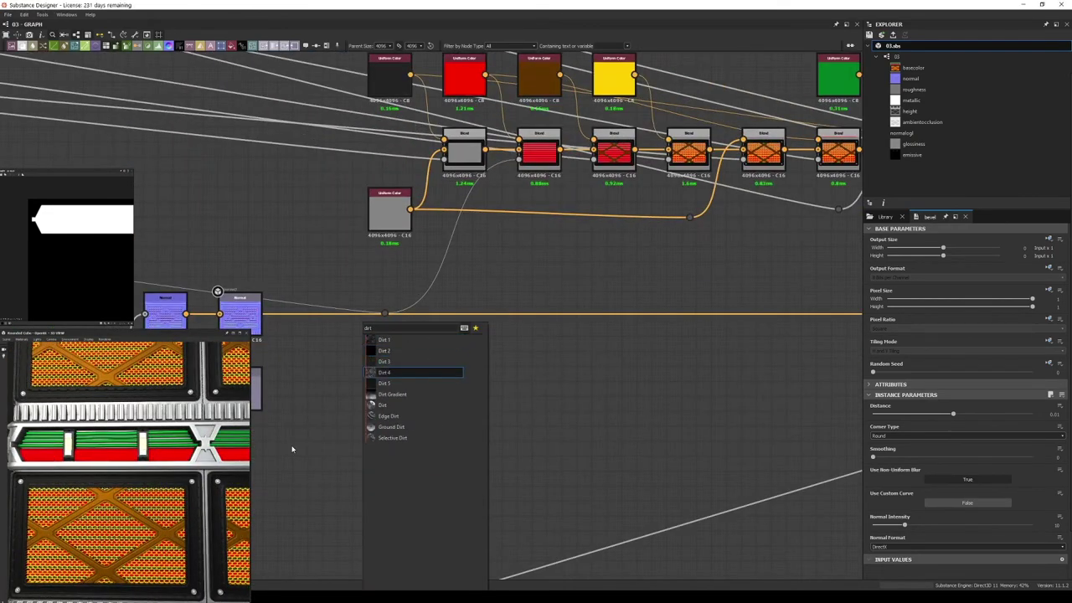
left_click(361, 427)
key("space")
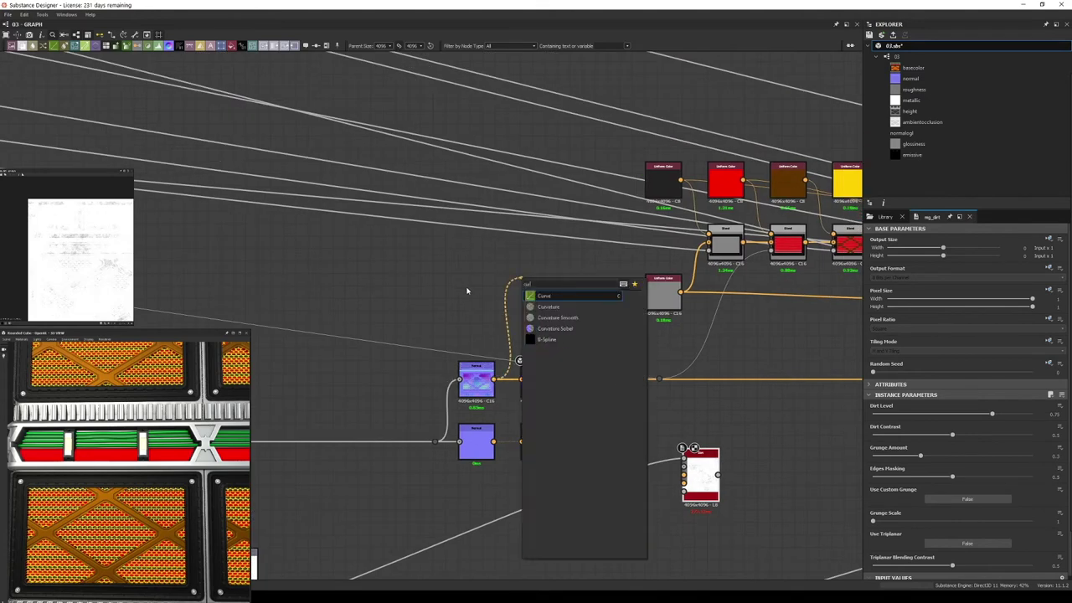
left_click(544, 277)
- Raise the Dirt node's Edges Masking and preview its grunge output
double_click(704, 469)
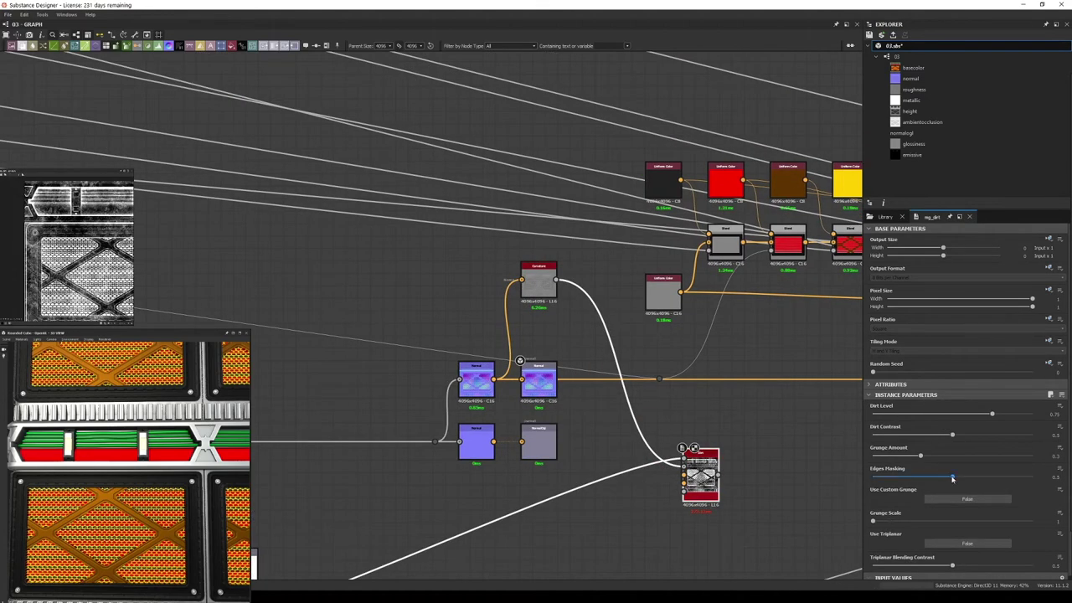
scroll(748, 474, "up", 2)
middle_click_drag(748, 473, 508, 399)
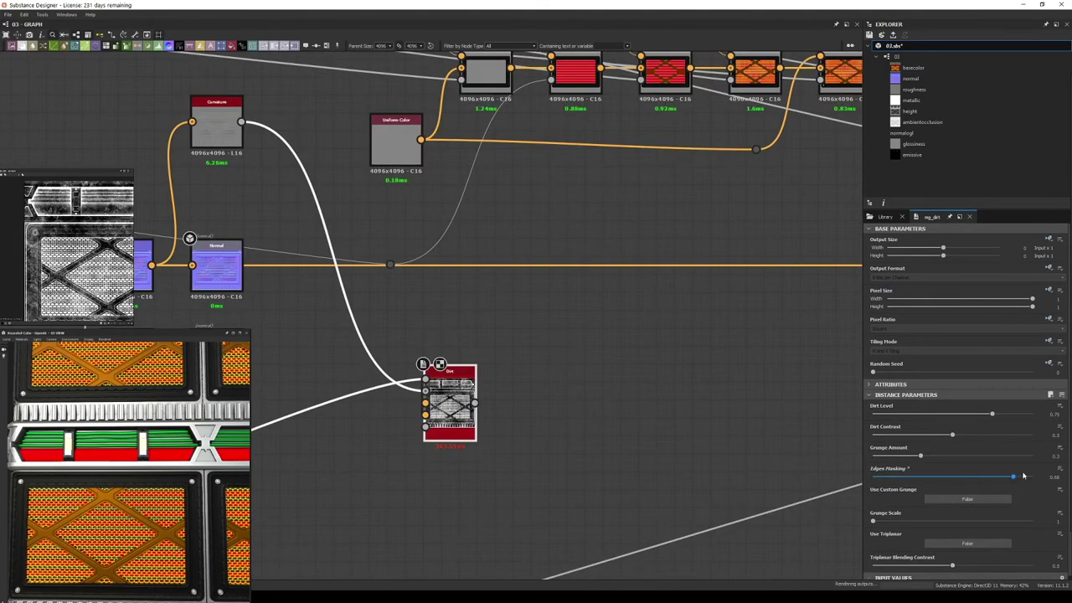
scroll(469, 394, "down", 3)
middle_click_drag(167, 377, 447, 371)
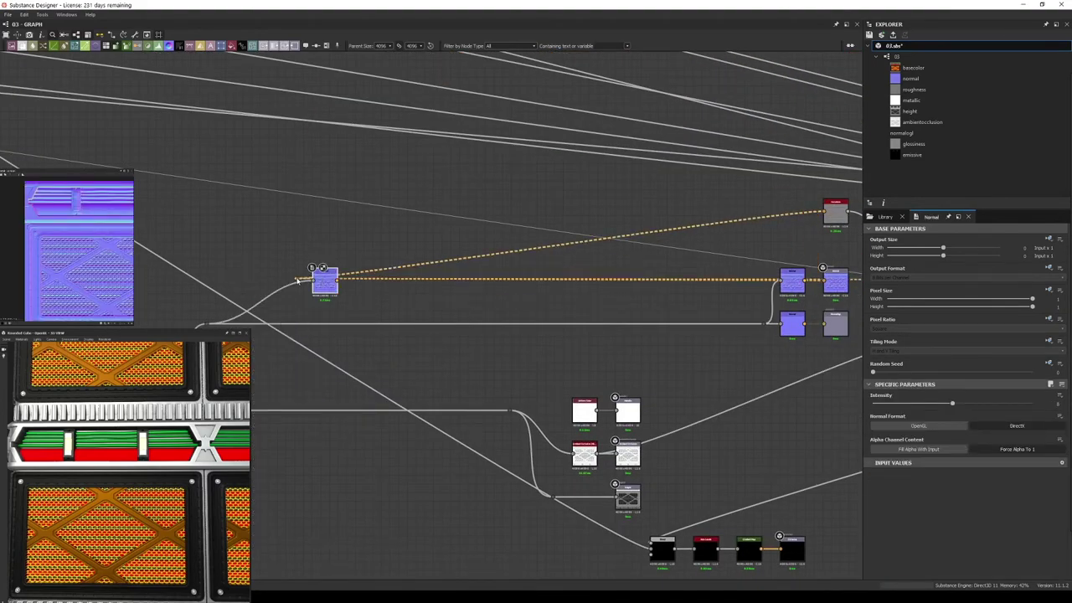
scroll(670, 326, "down", 3)
double_click(637, 411)
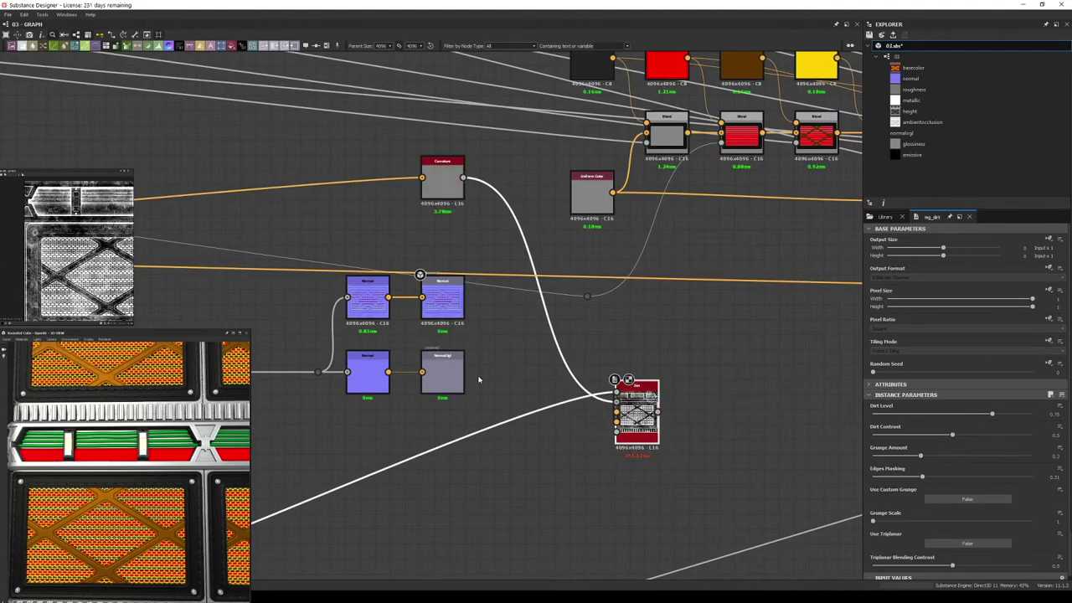
scroll(673, 328, "up", 3)
middle_click_drag(648, 371, 382, 384)
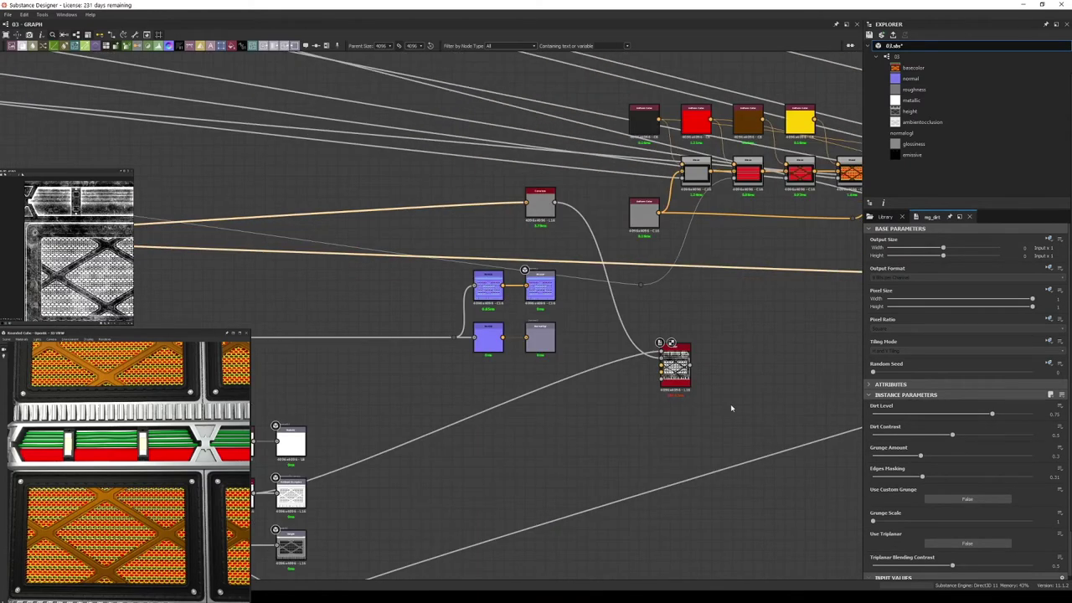
scroll(667, 377, "up", 3)
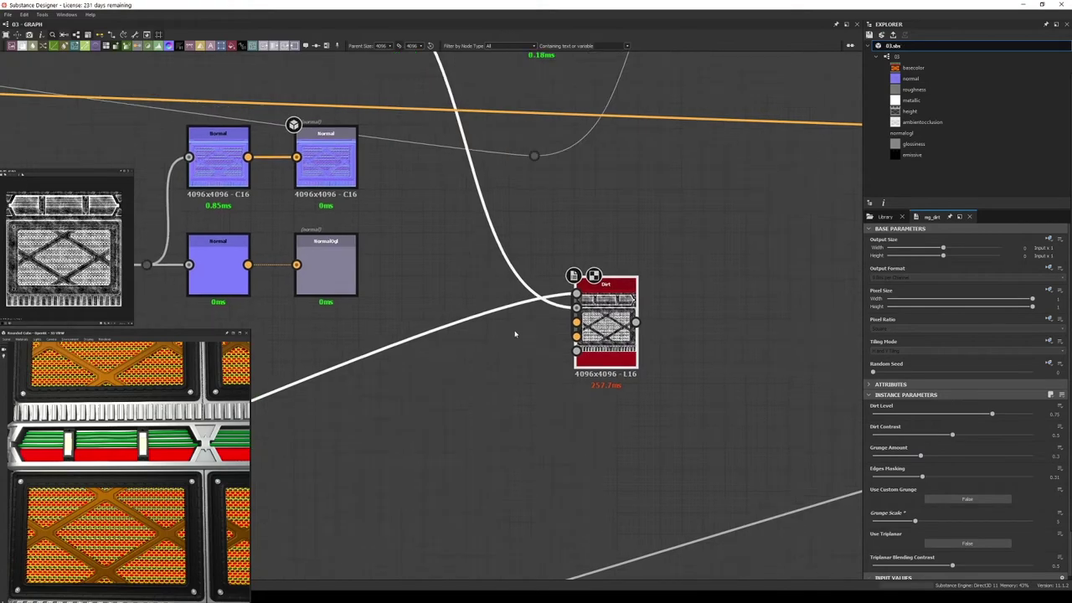
scroll(393, 347, "down", 3)
scroll(393, 348, "up", 3)
- Set the Blend before the Normal node to Multiply mode
double_click(426, 301)
middle_click_drag(426, 302, 601, 305)
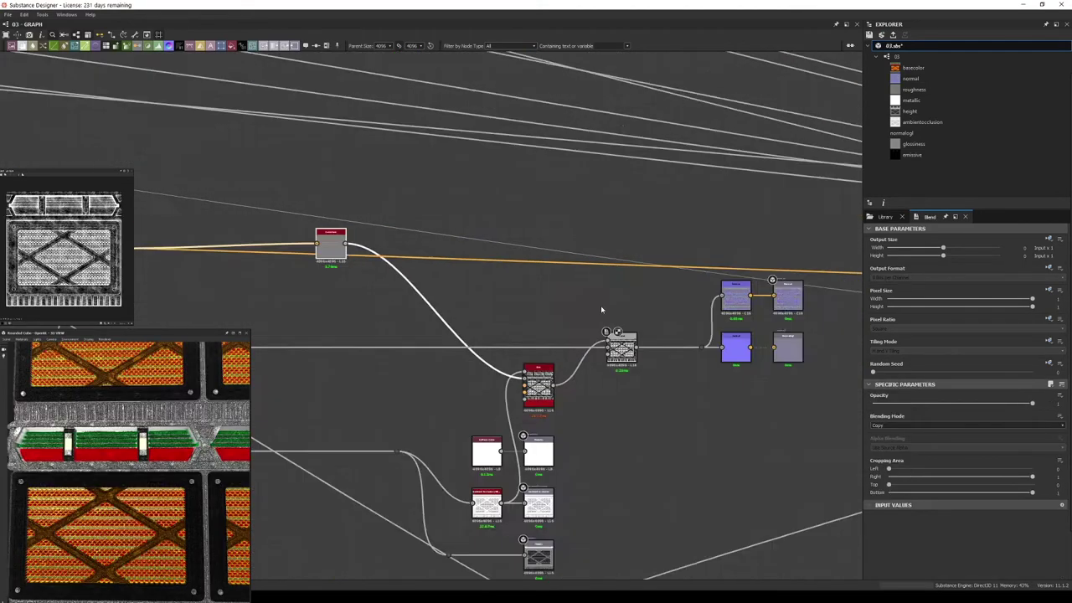
scroll(600, 305, "up", 3)
left_click(896, 426)
left_click(881, 448)
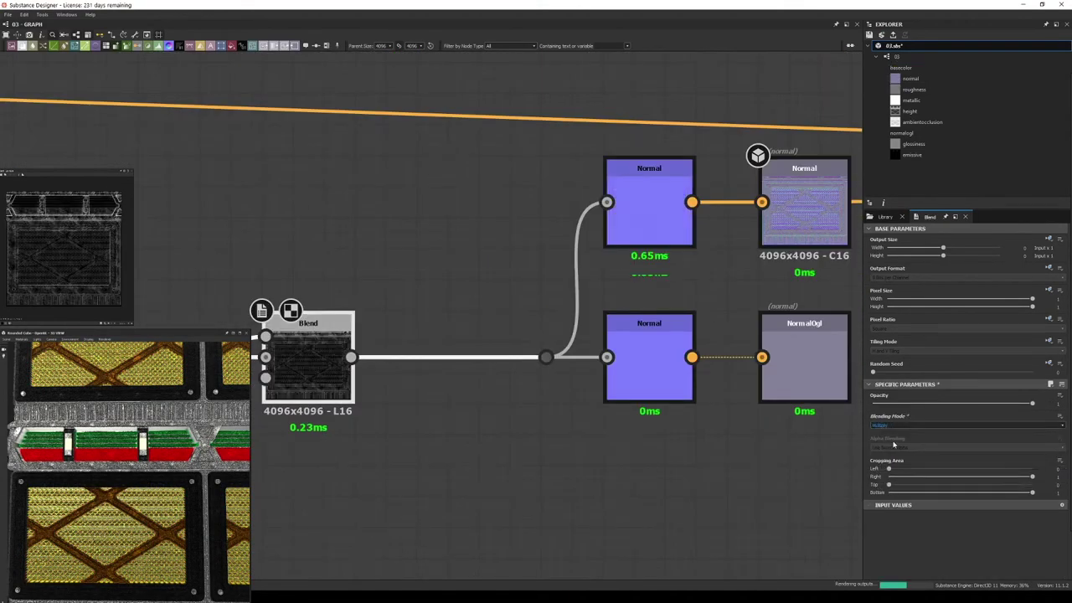
scroll(567, 338, "down", 3)
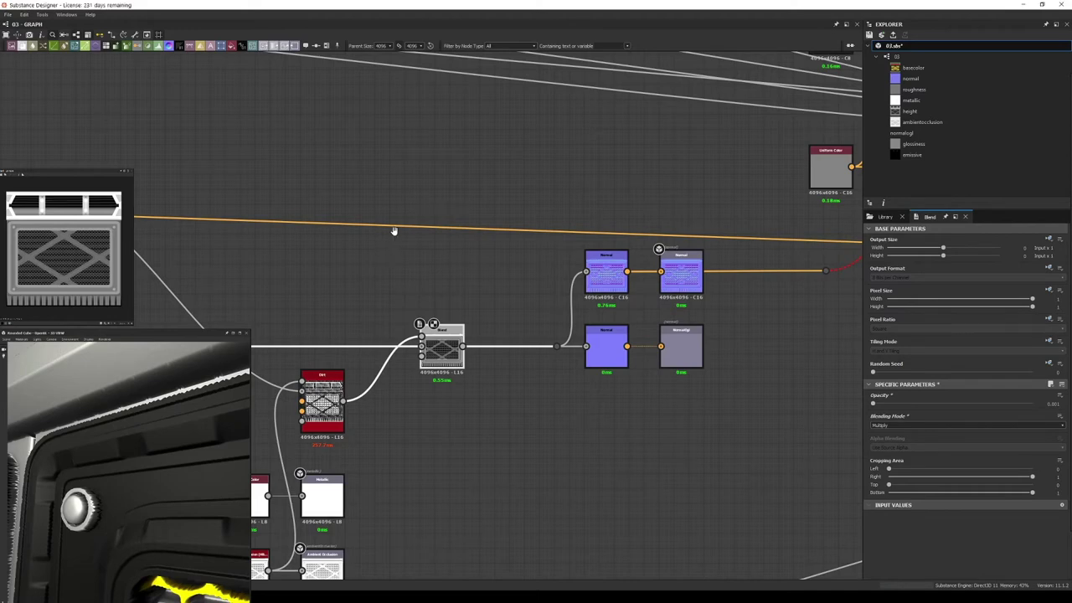
- Inspect the crate in the 3D preview, checking the emissive and Dirt outputs
middle_click_drag(393, 230, 401, 235)
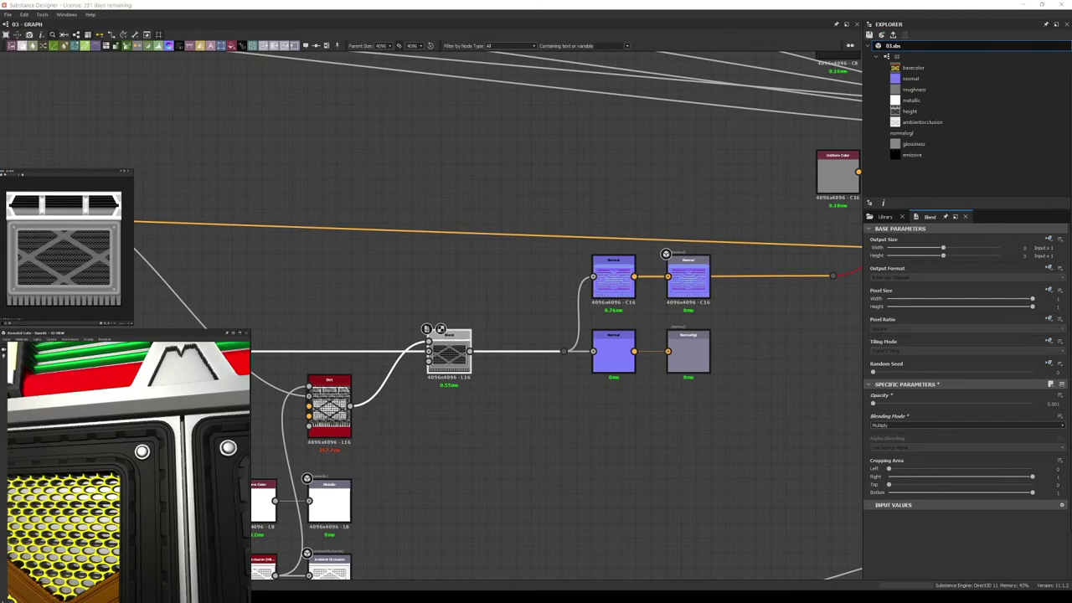
scroll(531, 304, "down", 2)
double_click(444, 462)
scroll(444, 486, "down", 2)
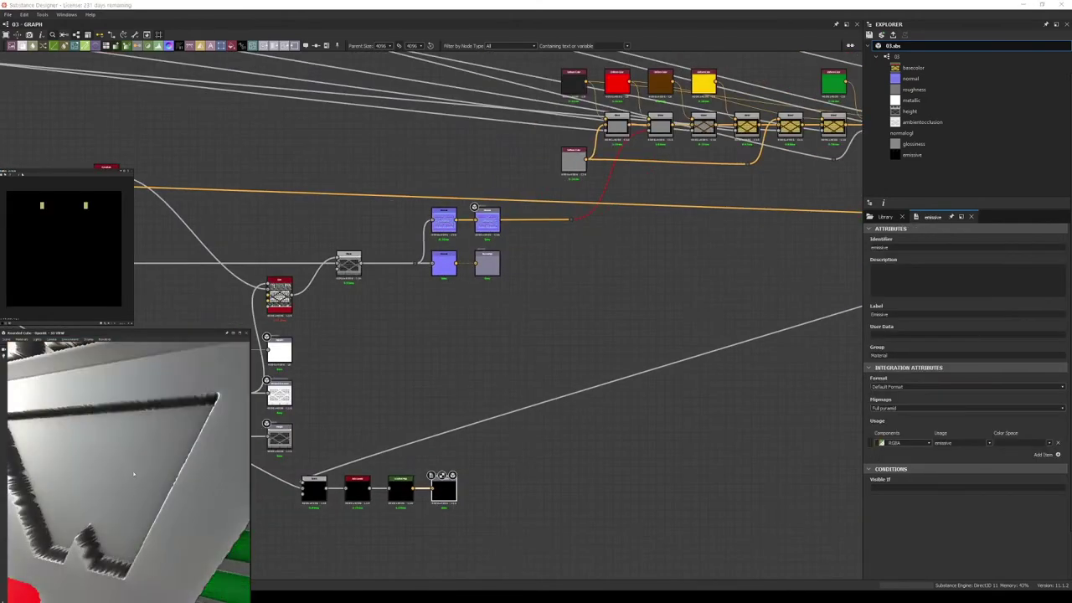
left_click_drag(133, 474, 185, 452)
scroll(787, 117, "up", 4)
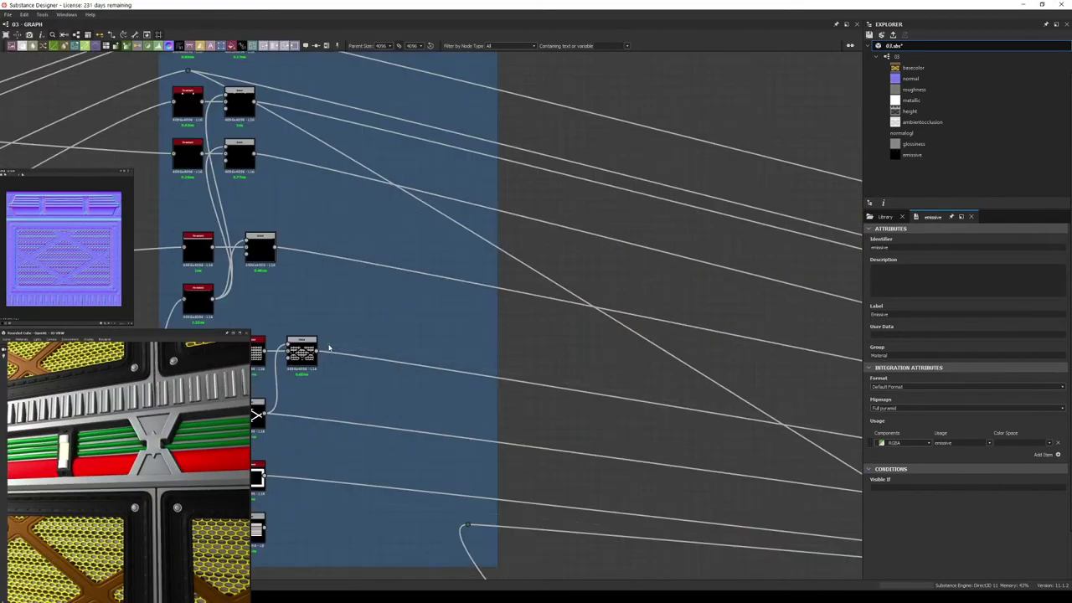
left_click_drag(330, 348, 490, 423)
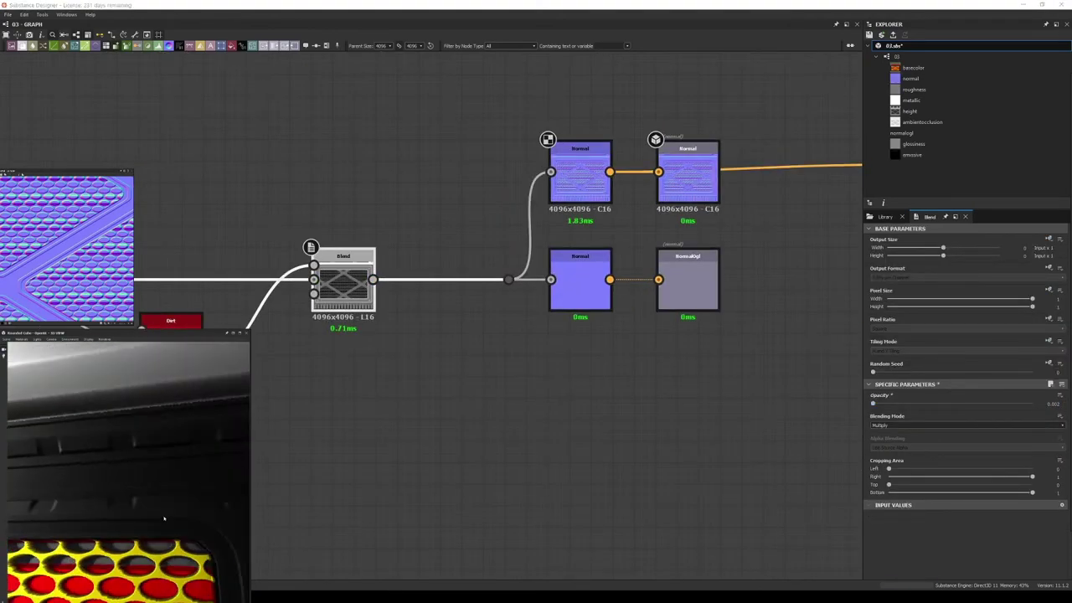
scroll(164, 520, "down", 5)
double_click(171, 321)
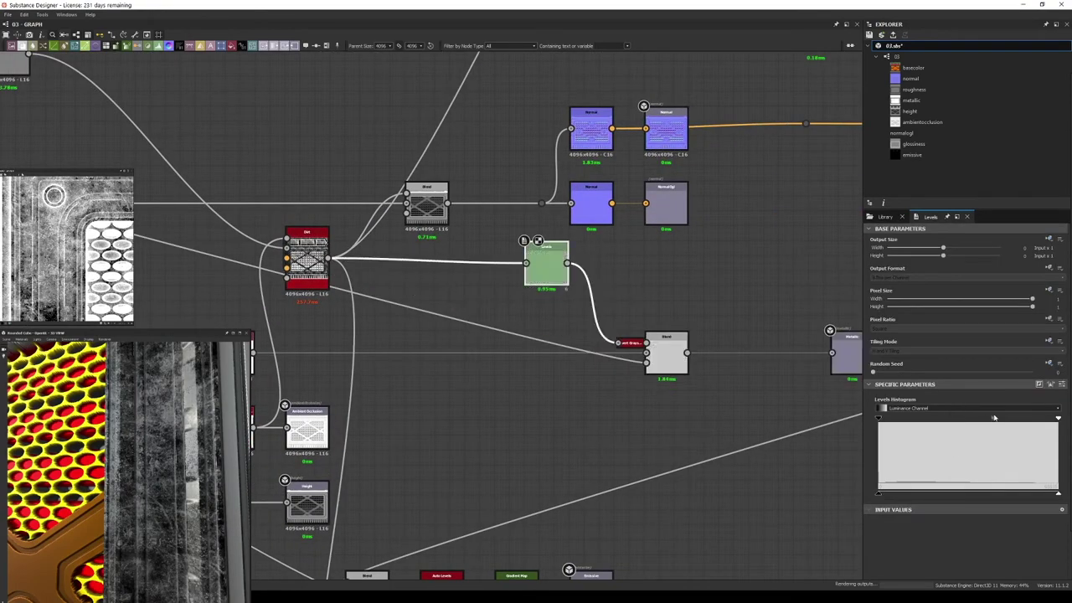
- Tighten the dirt-mask Levels input handles for sharper contrast and lower the output maximum to darken it
left_click(668, 363)
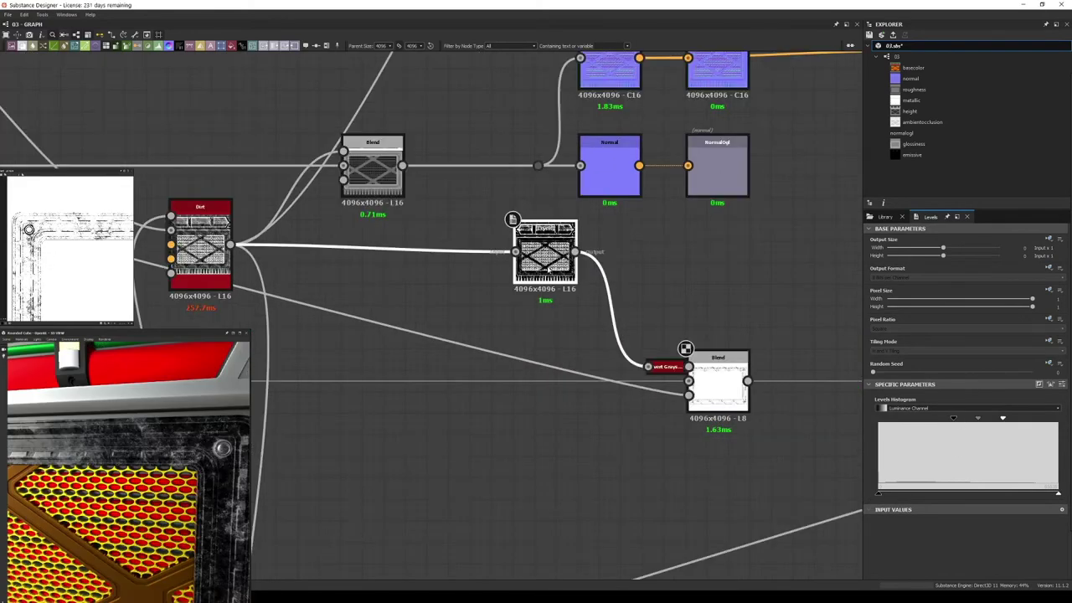
scroll(551, 291, "up", 2)
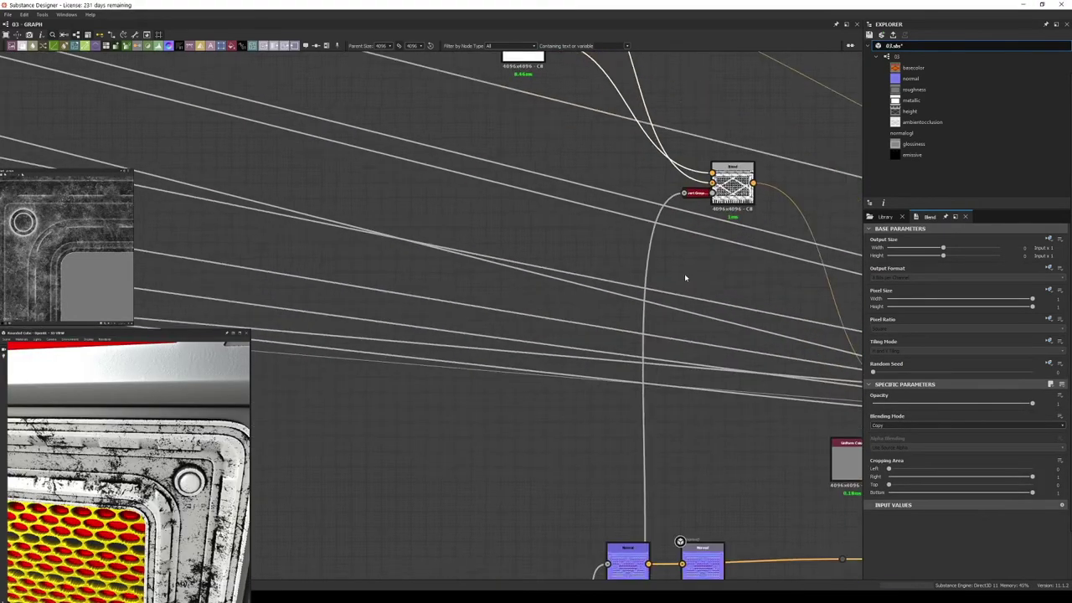
left_click_drag(957, 411, 913, 418)
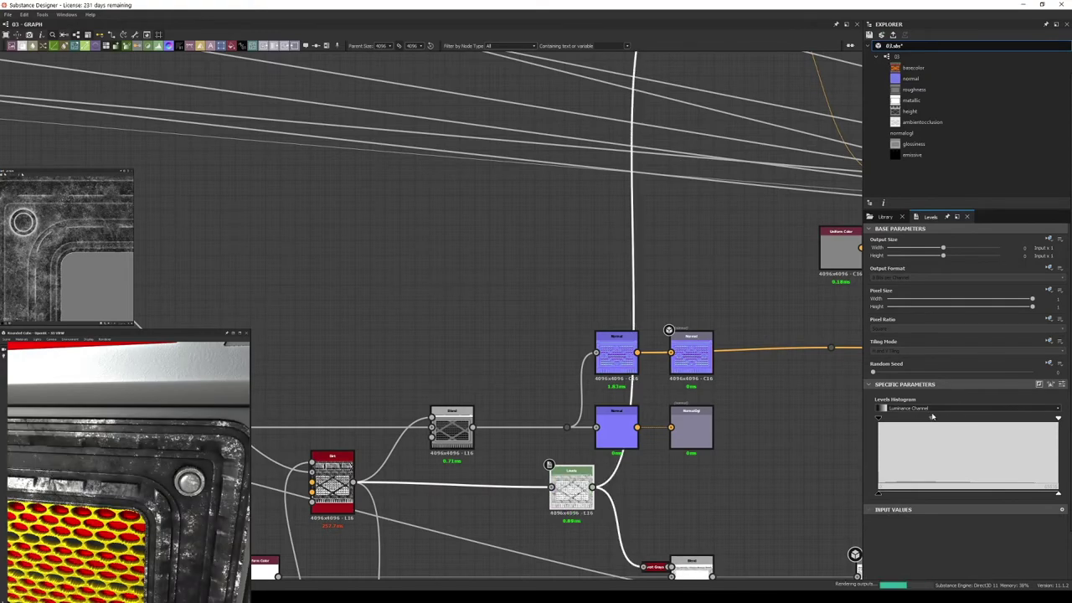
left_click_drag(969, 424, 945, 420)
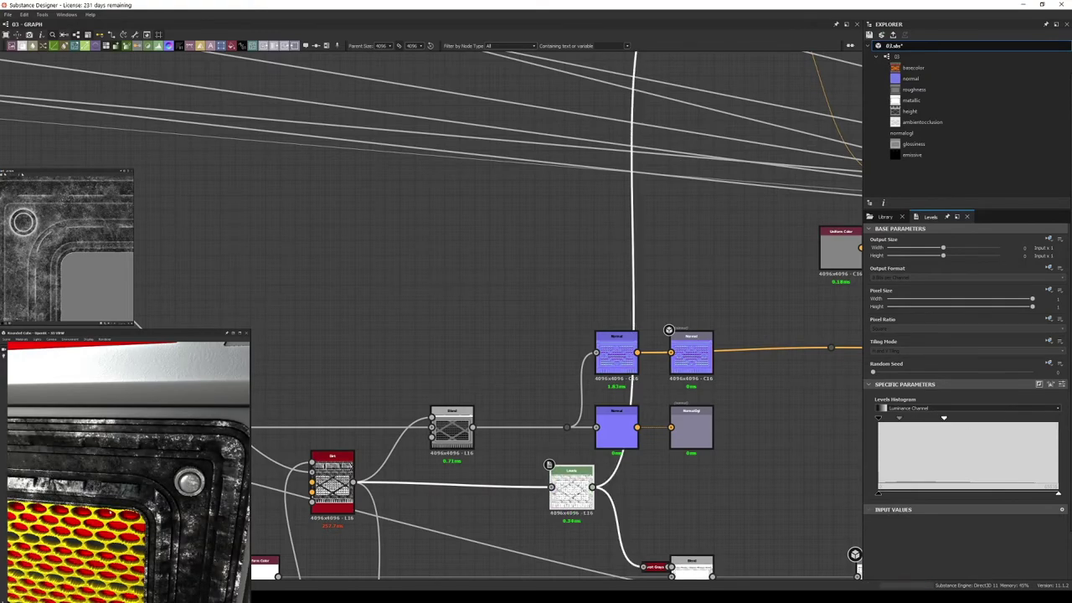
scroll(604, 370, "down", 3)
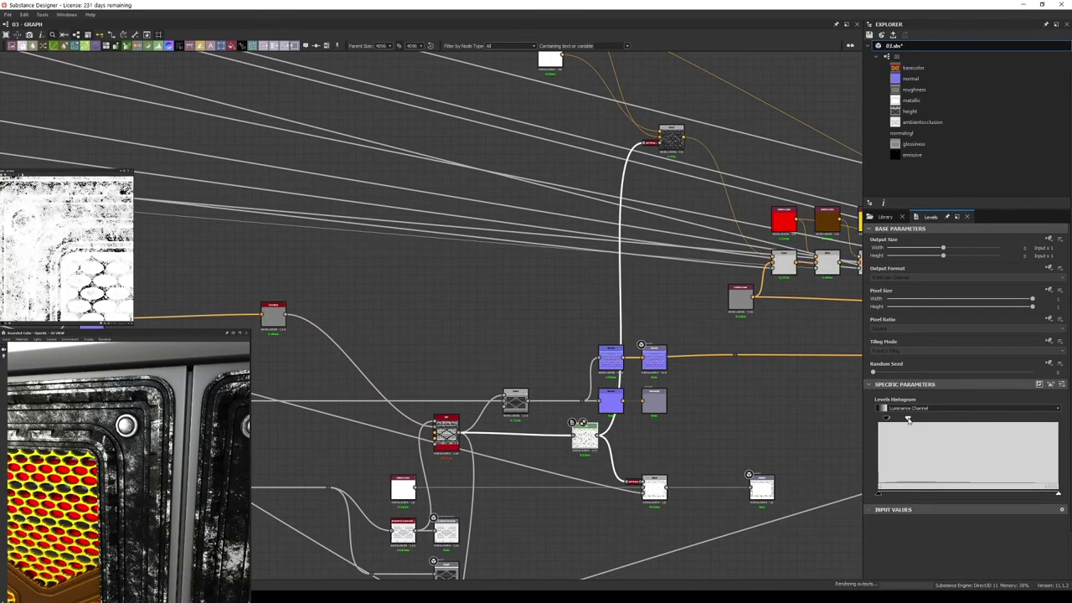
left_click_drag(909, 421, 897, 417)
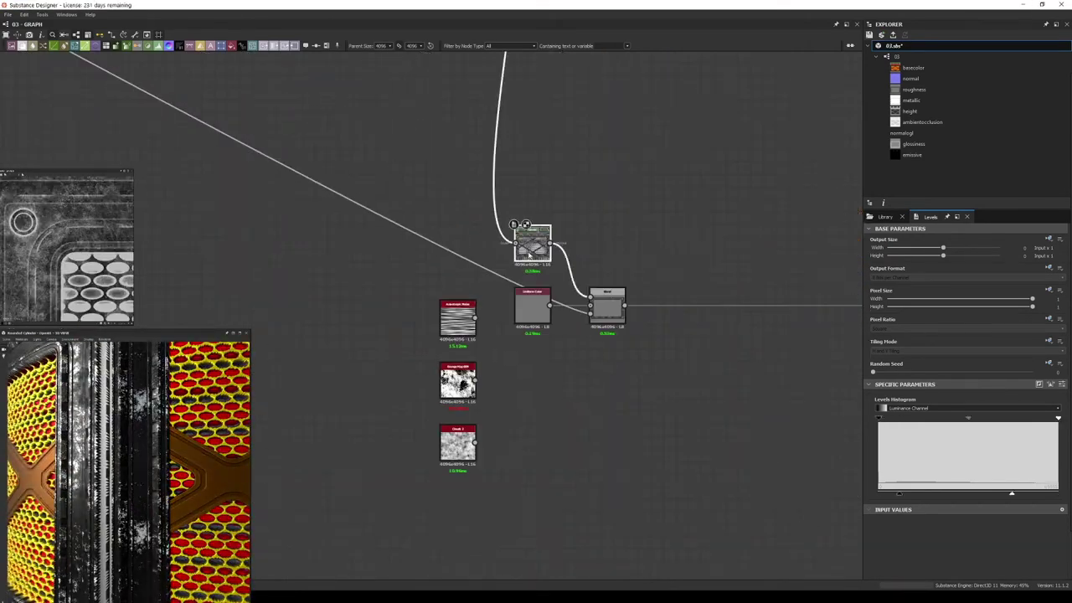
left_click_drag(873, 498, 906, 495)
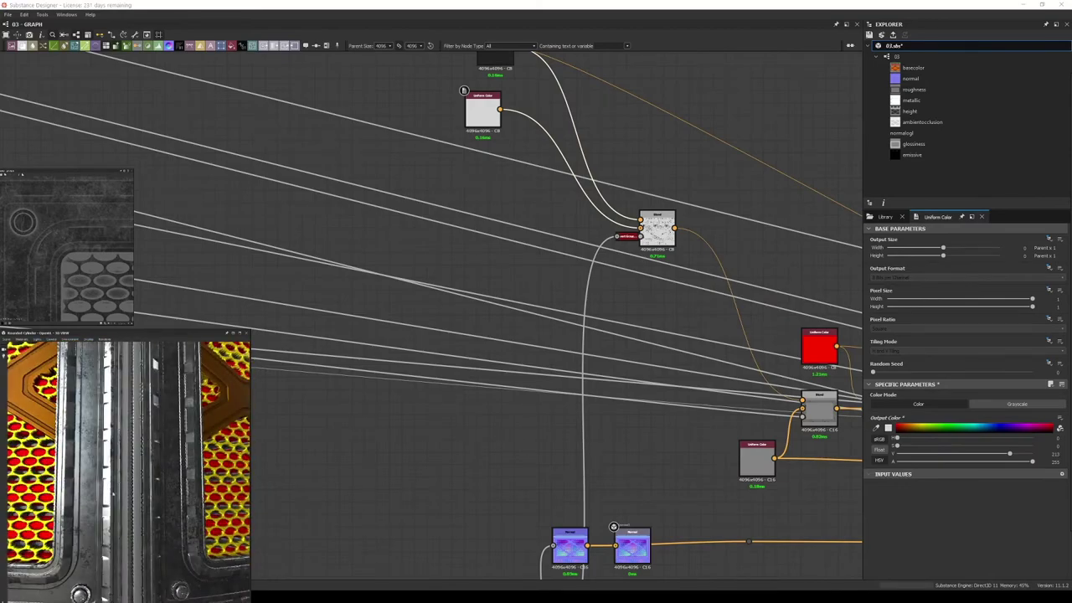
- Switch the 3D preview mesh to a rounded cube and check the Normal output
left_click(7, 338)
left_click(21, 402)
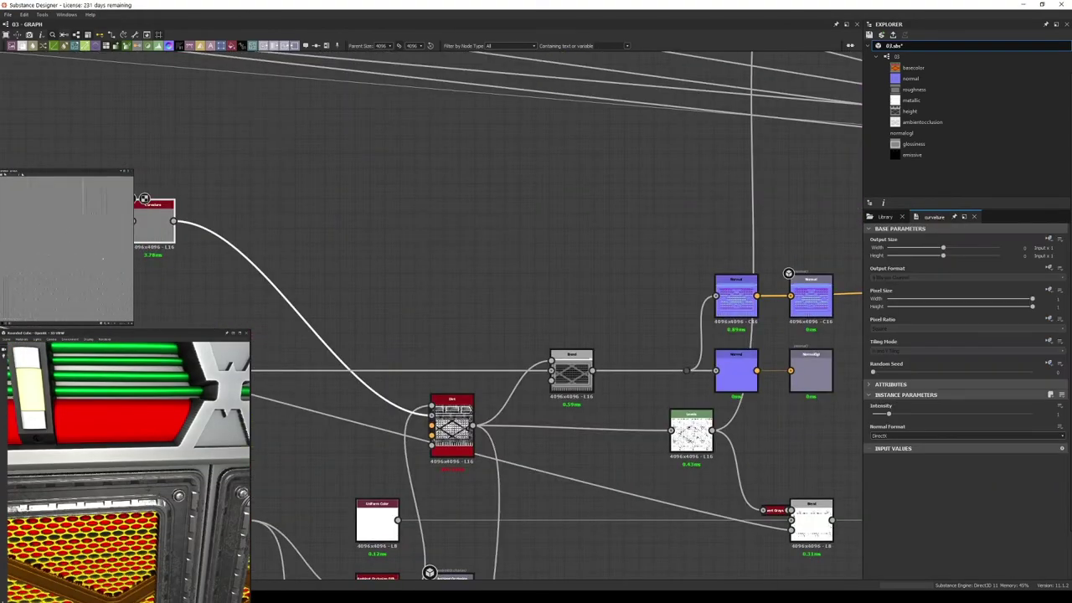
left_click(720, 278)
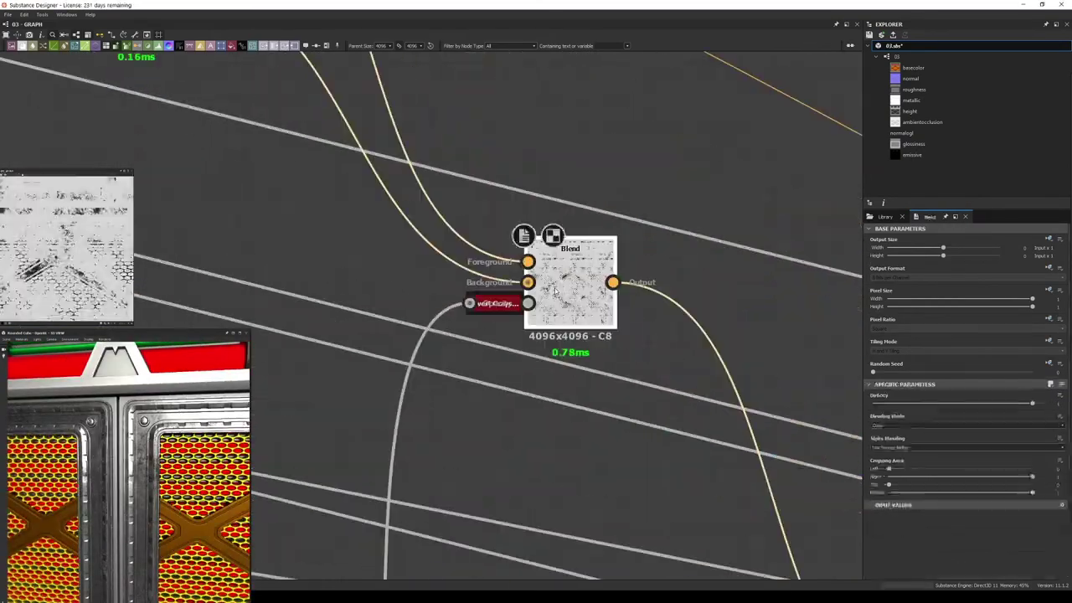
scroll(419, 335, "down", 5)
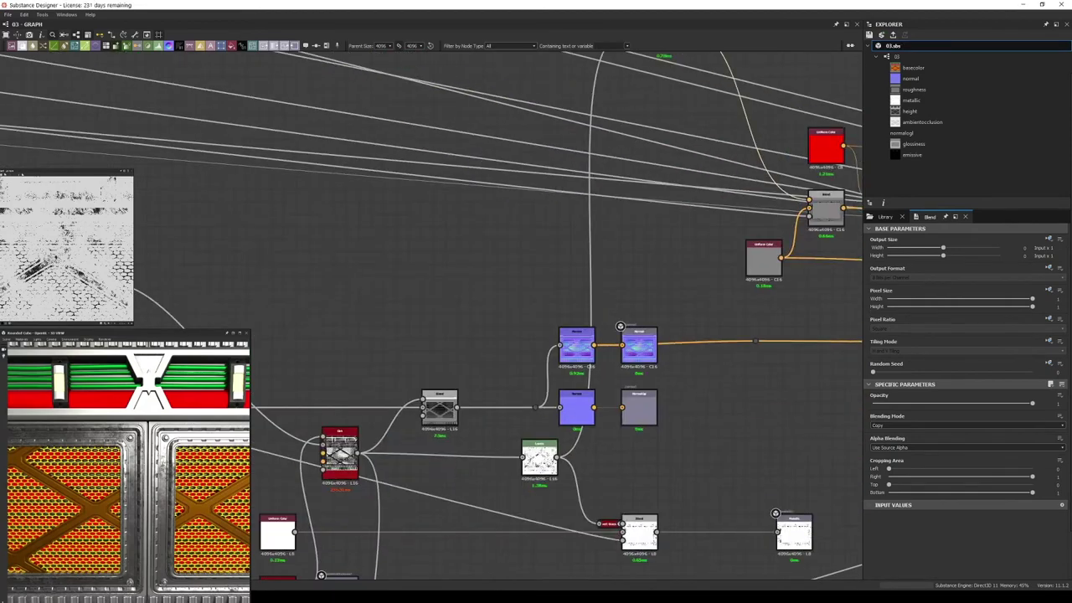
left_click_drag(125, 281, 260, 249)
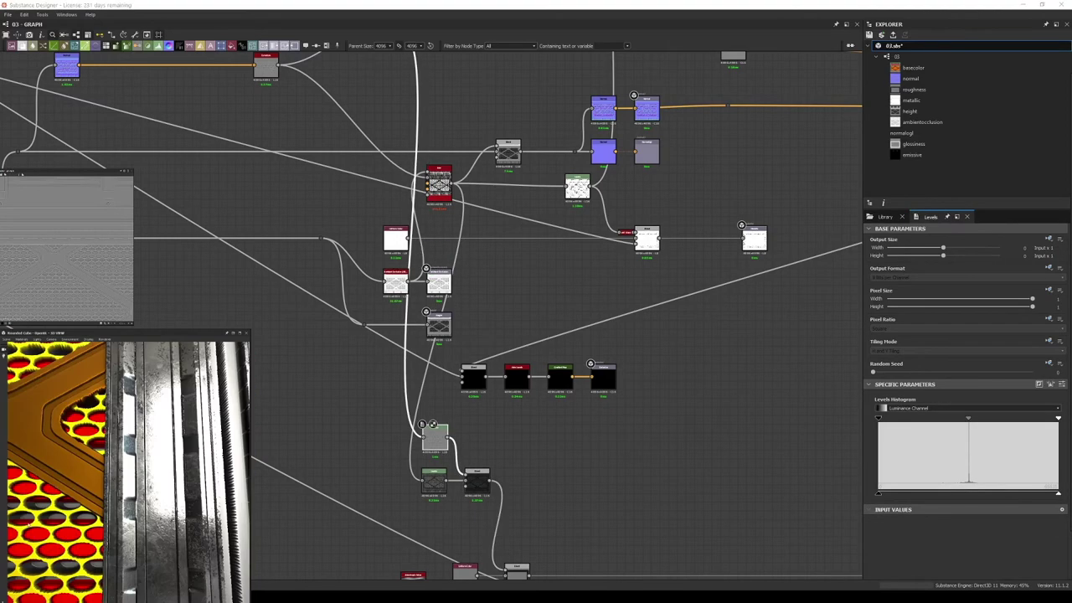
scroll(411, 408, "up", 2)
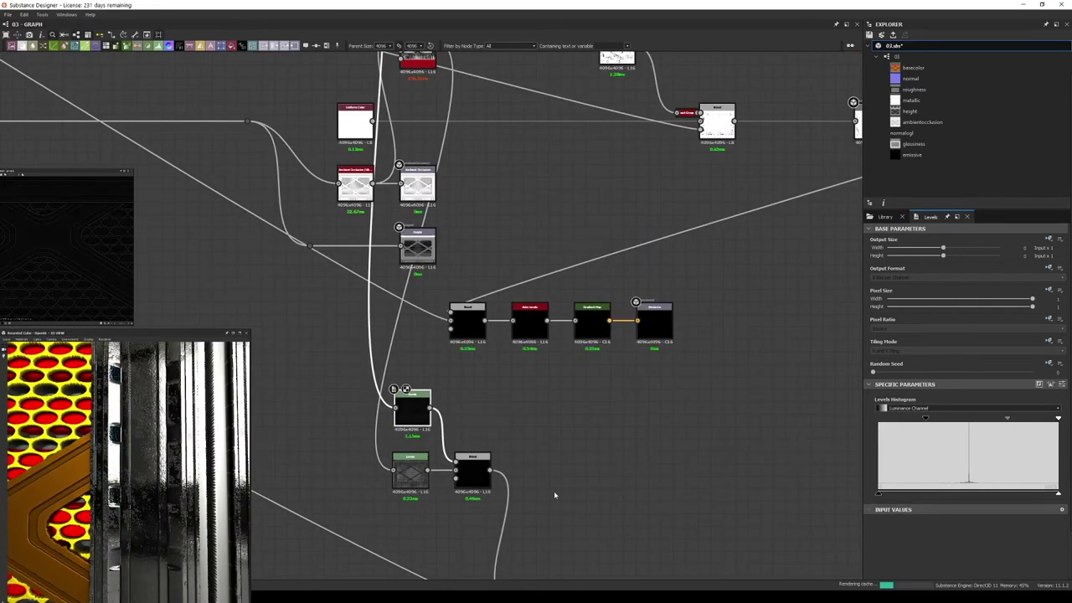
- Fine-tune the grunge mask Levels and set the mask Blend opacity to about 0.51
left_click_drag(1058, 494, 974, 493)
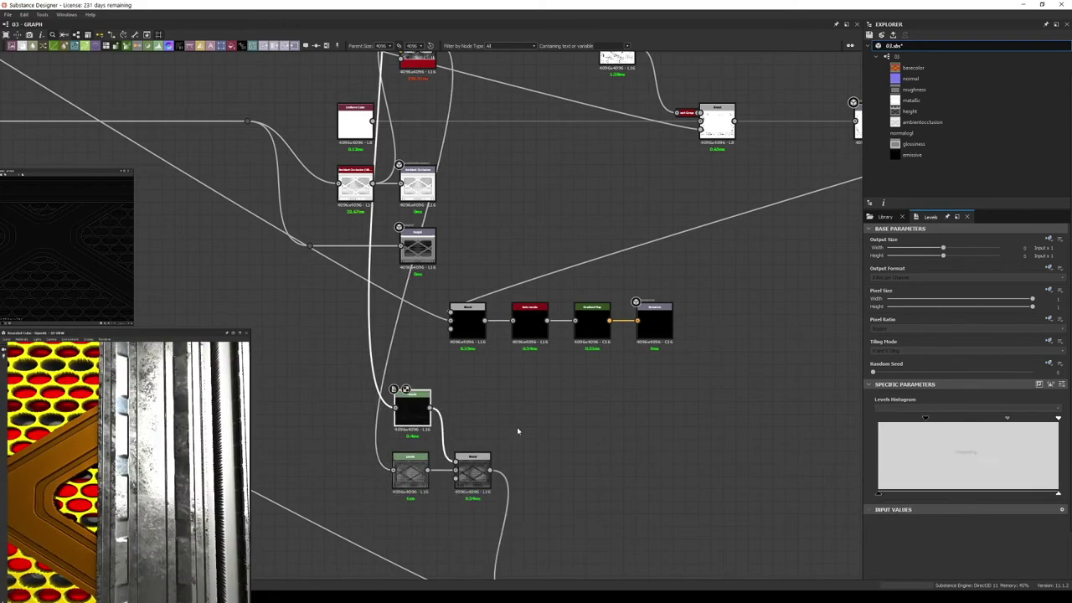
left_click_drag(1033, 418, 1042, 419)
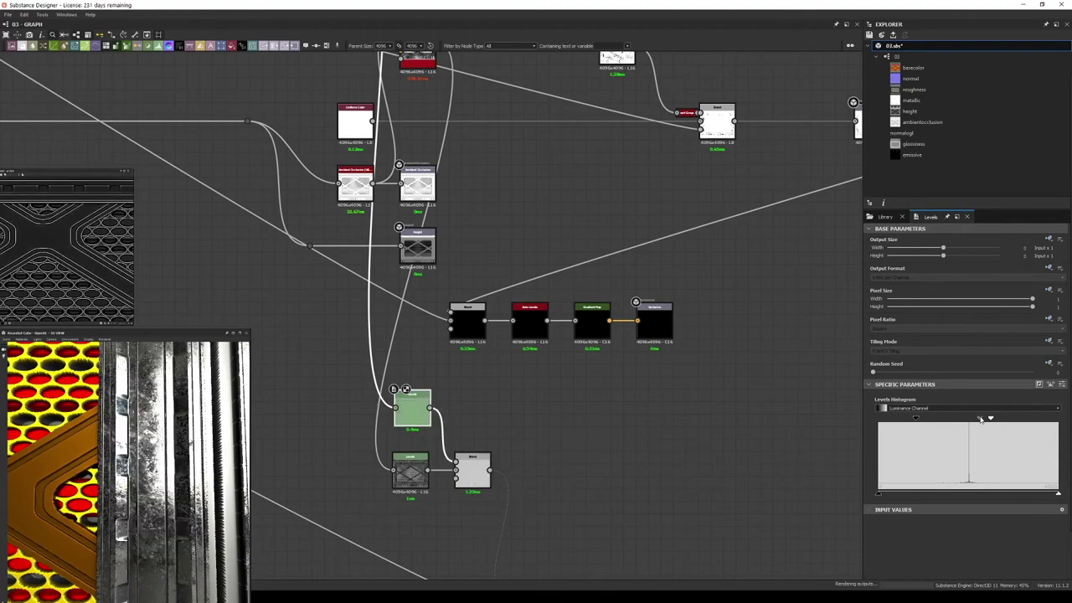
left_click(471, 483)
left_click_drag(1032, 403, 953, 404)
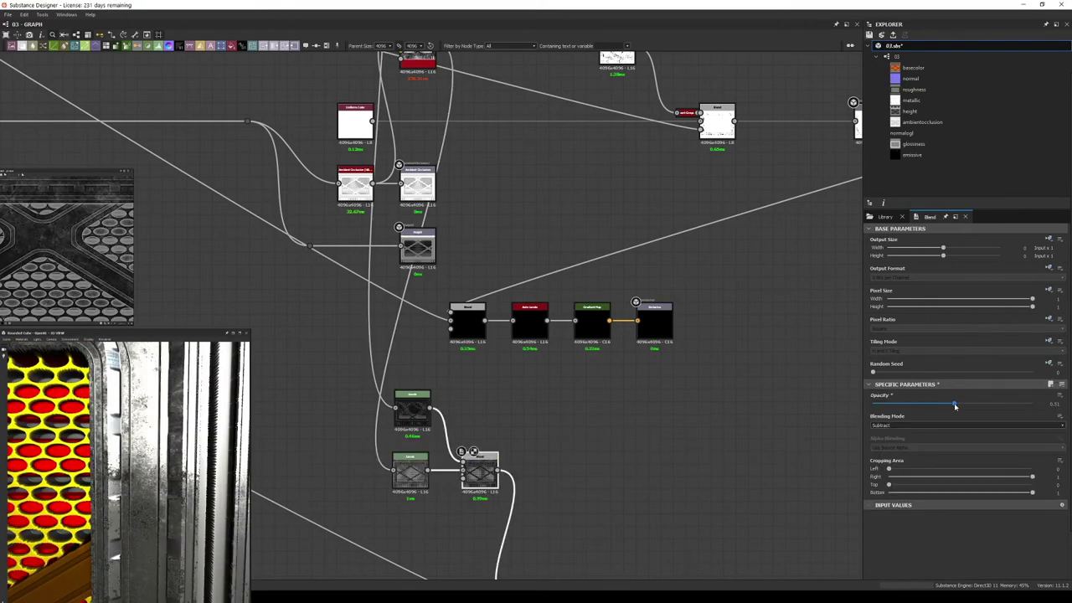
left_click_drag(126, 460, 209, 529)
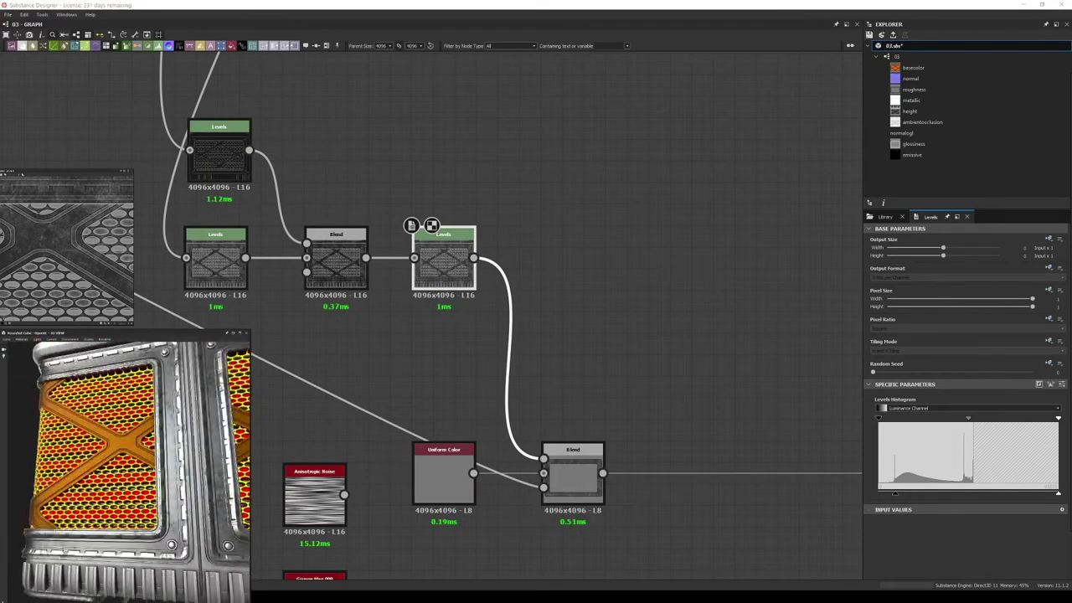
scroll(620, 341, "down", 3)
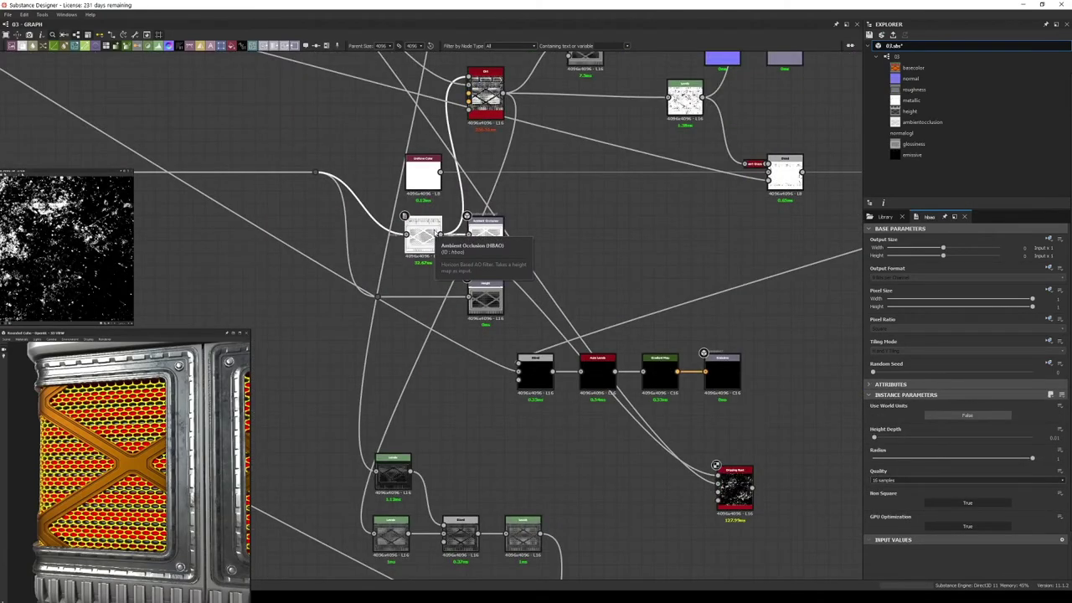
- Review the mg_dripping_rust node's settings against the metallic preview, then select the red trim colour
left_click(734, 487)
scroll(670, 459, "up", 3)
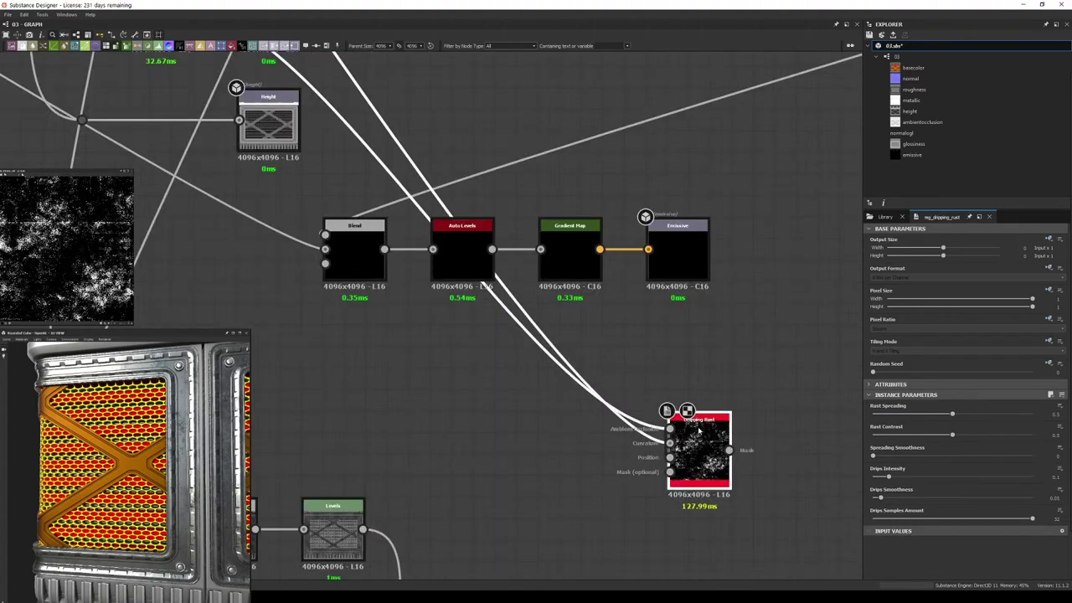
scroll(814, 241, "down", 5)
scroll(663, 382, "up", 5)
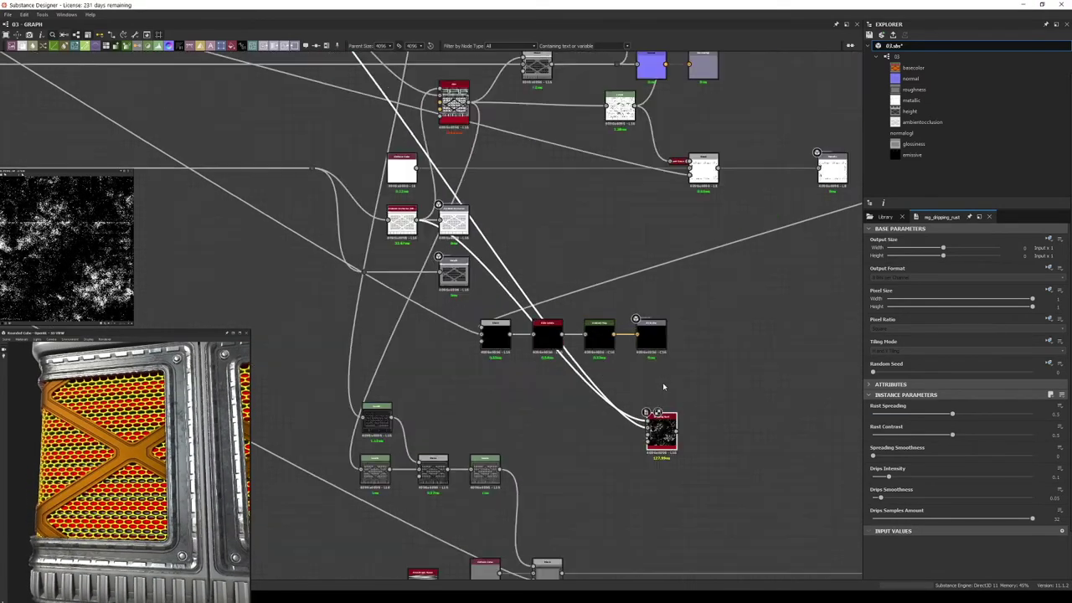
double_click(733, 225)
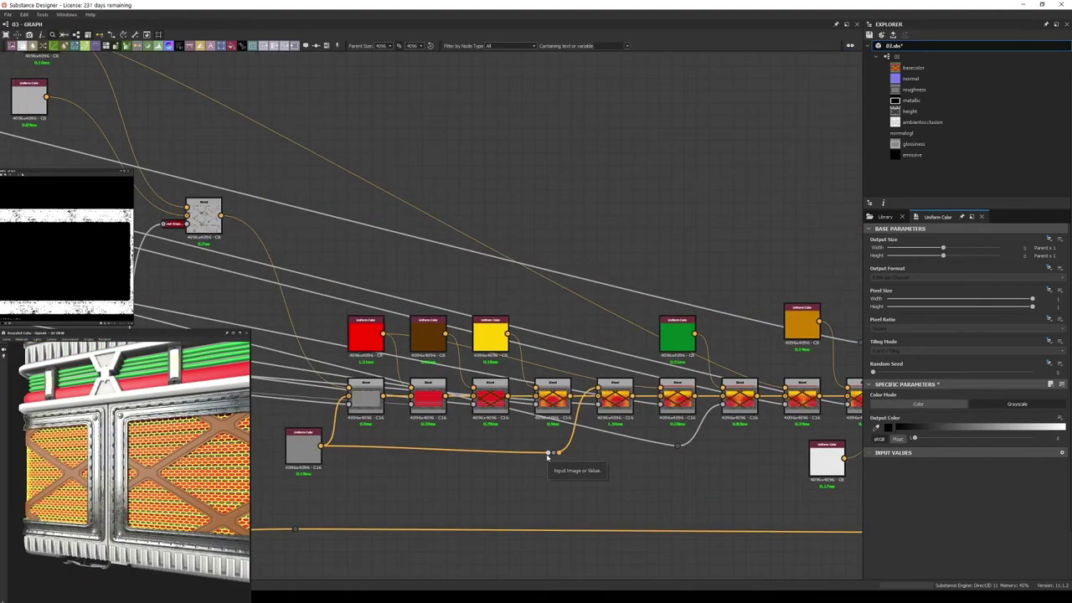
scroll(599, 283, "down", 5)
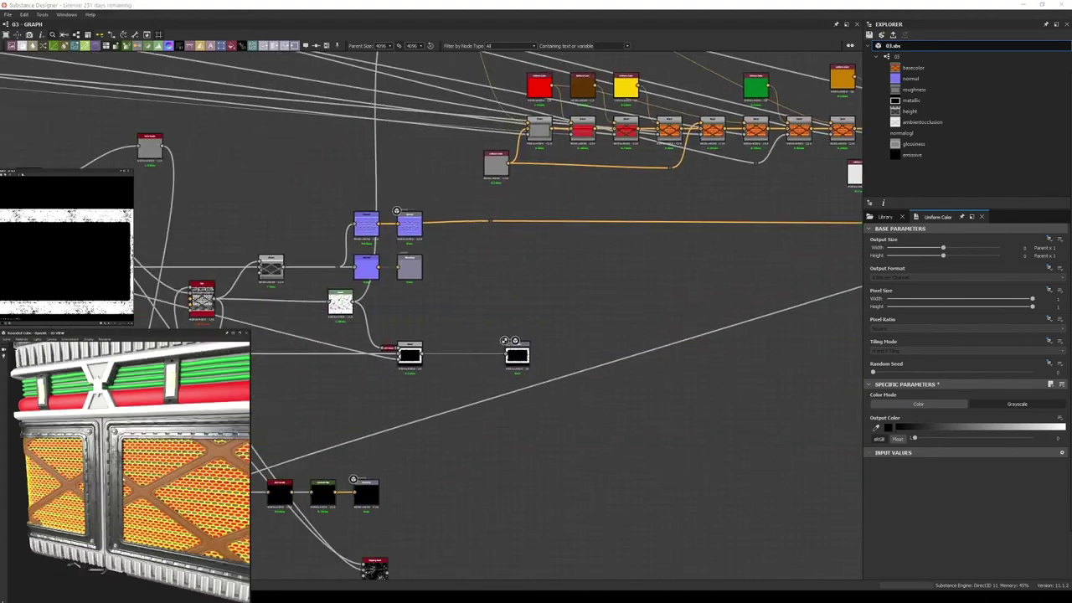
left_click(390, 390)
scroll(390, 391, "up", 4)
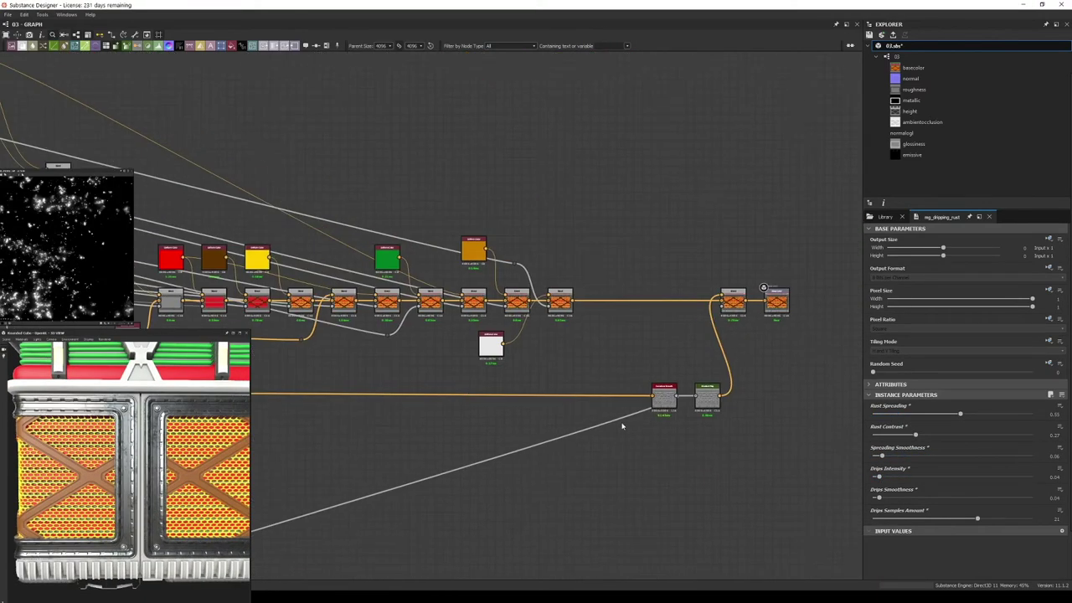
left_click(170, 275)
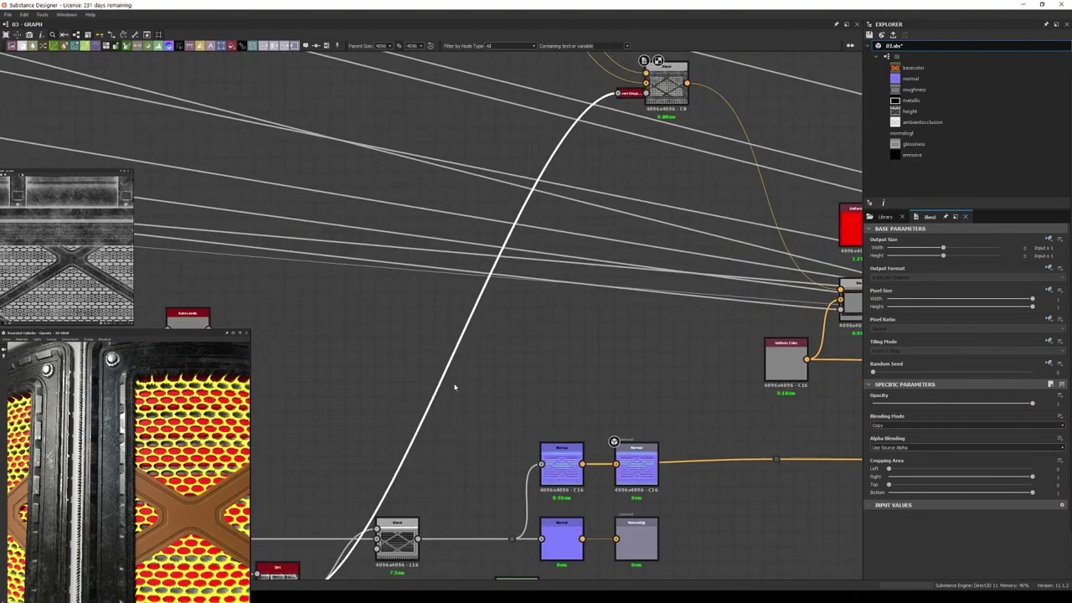
- Brighten the wear mask's Levels and wire its output into the lower Blend
left_click_drag(967, 493, 946, 493)
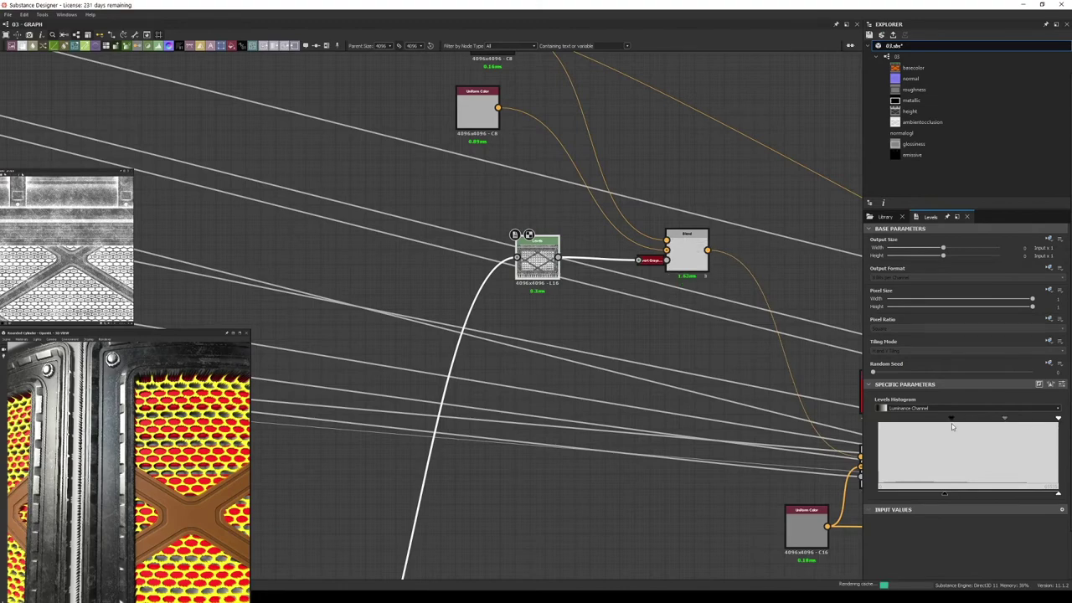
left_click_drag(952, 426, 900, 424)
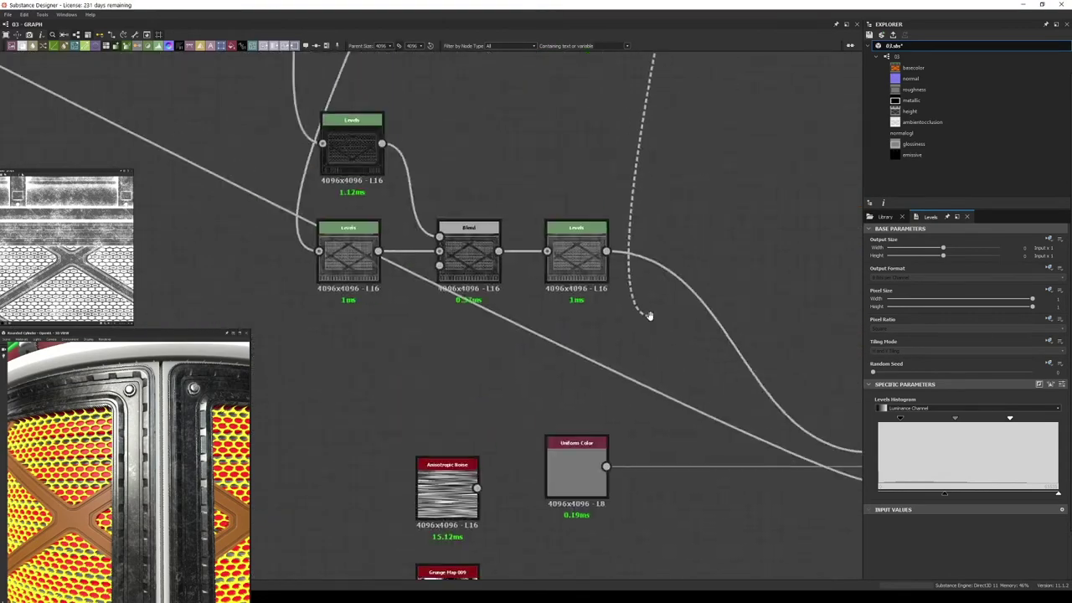
left_click_drag(525, 212, 609, 358)
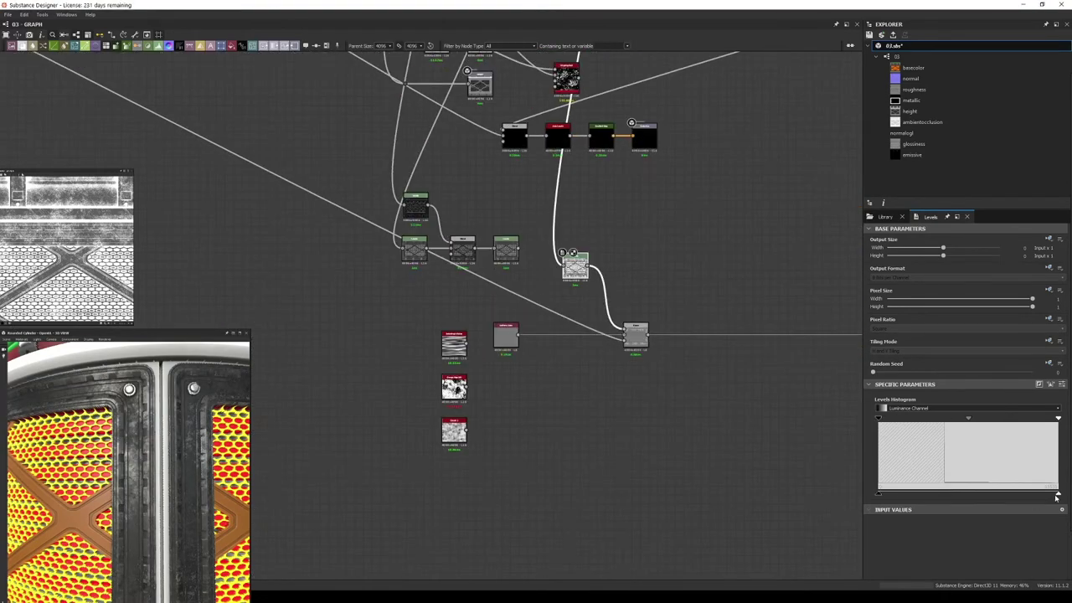
left_click_drag(1057, 495, 972, 497)
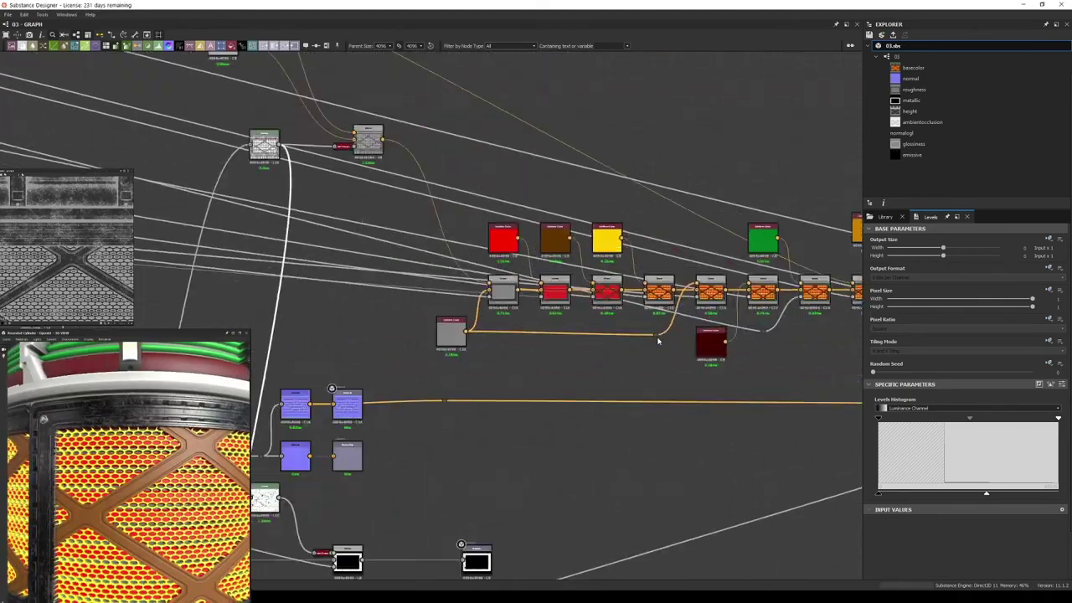
- Insert a Curve node into the base colour mask wire and bend its point for more contrast
scroll(658, 341, "up", 2)
scroll(637, 335, "down", 2)
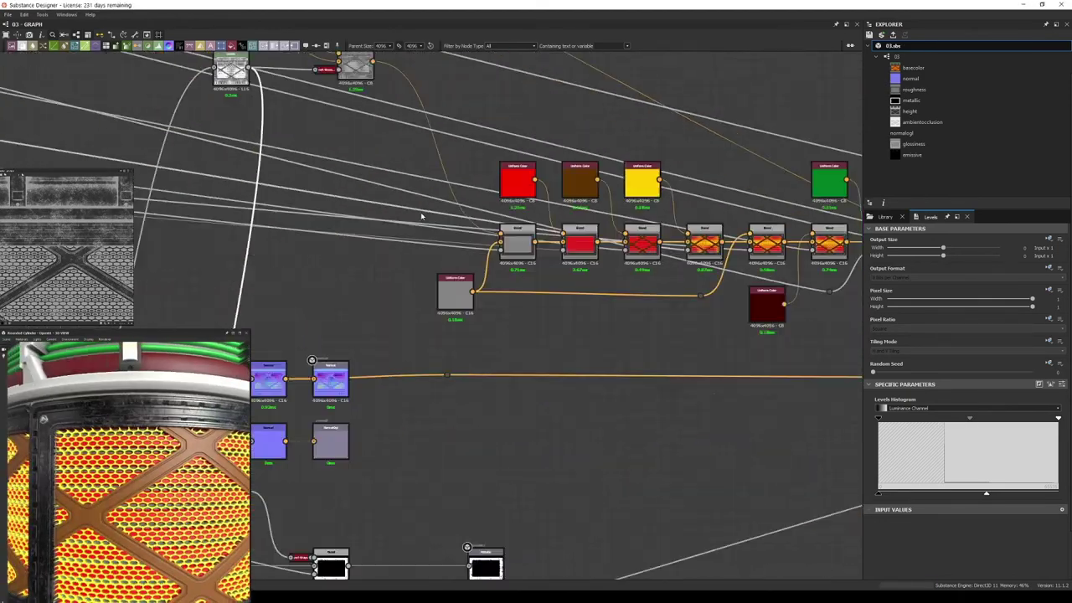
scroll(593, 335, "up", 2)
middle_click_drag(587, 377, 448, 337)
scroll(448, 338, "down", 1)
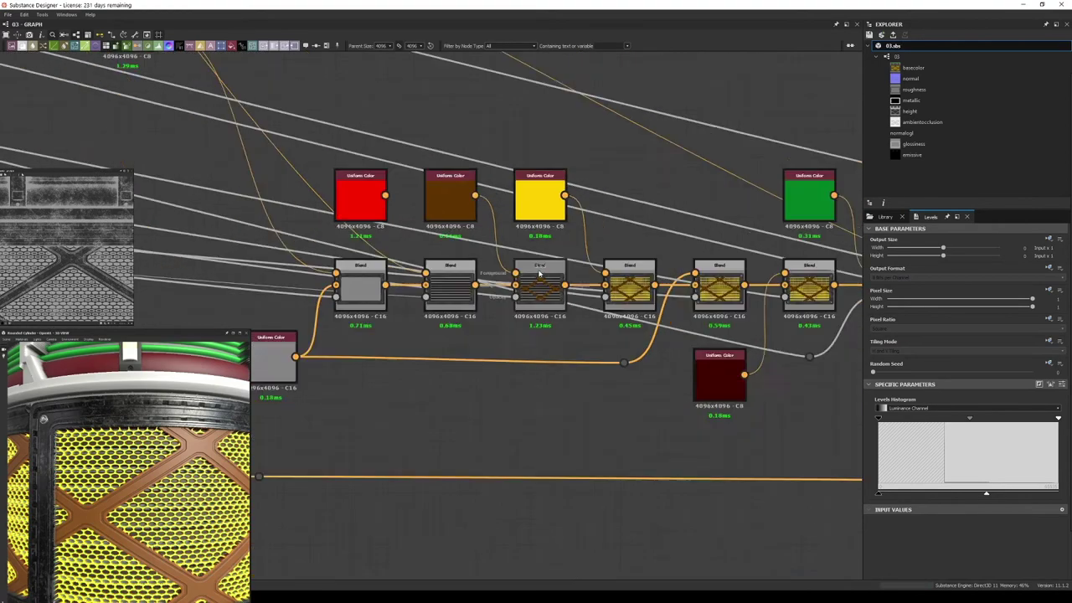
middle_click_drag(151, 33, 224, 211)
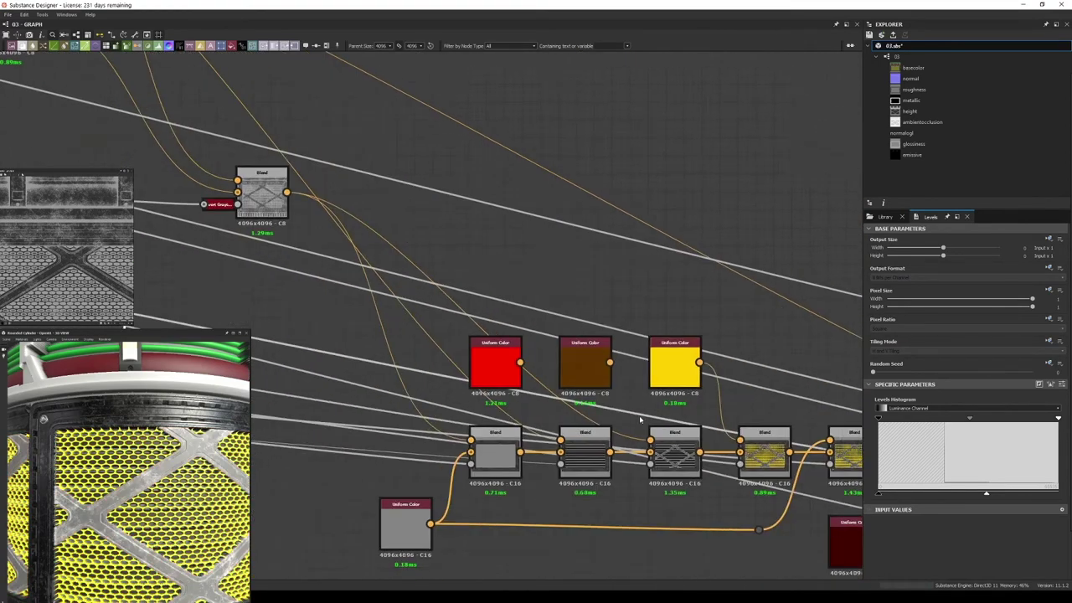
left_click(613, 456)
scroll(675, 452, "up", 2)
scroll(675, 452, "down", 3)
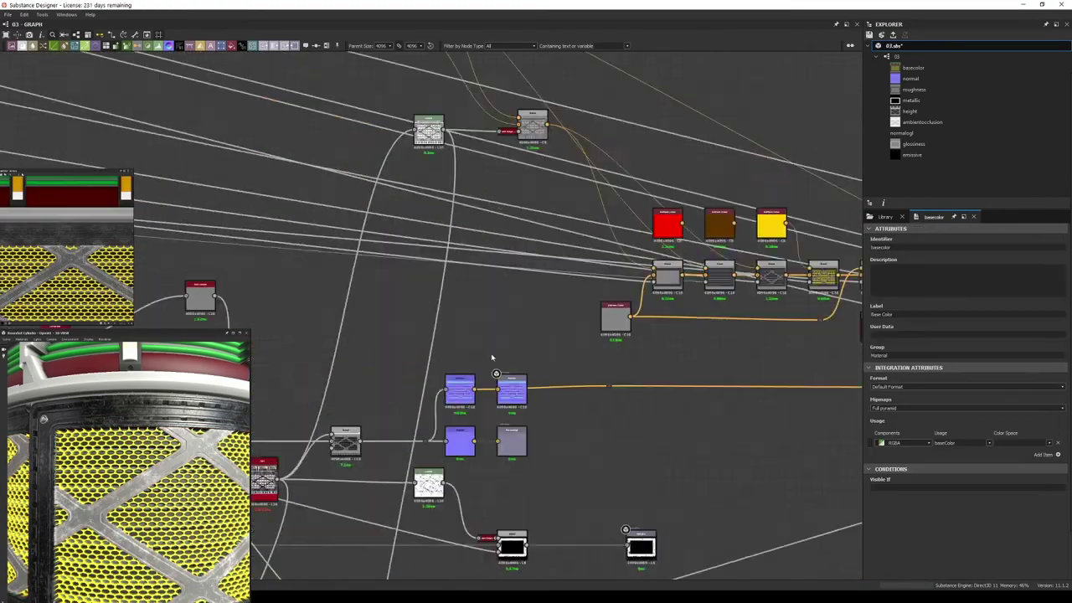
scroll(668, 437, "up", 2)
left_click_drag(360, 276, 368, 172)
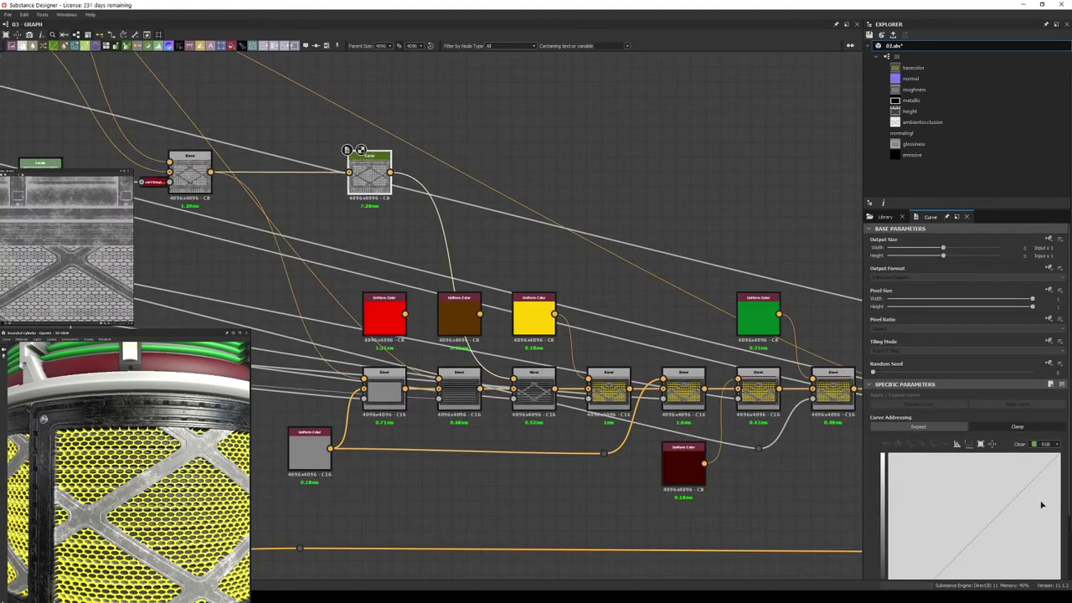
left_click(975, 459)
left_click_drag(945, 454, 1015, 476)
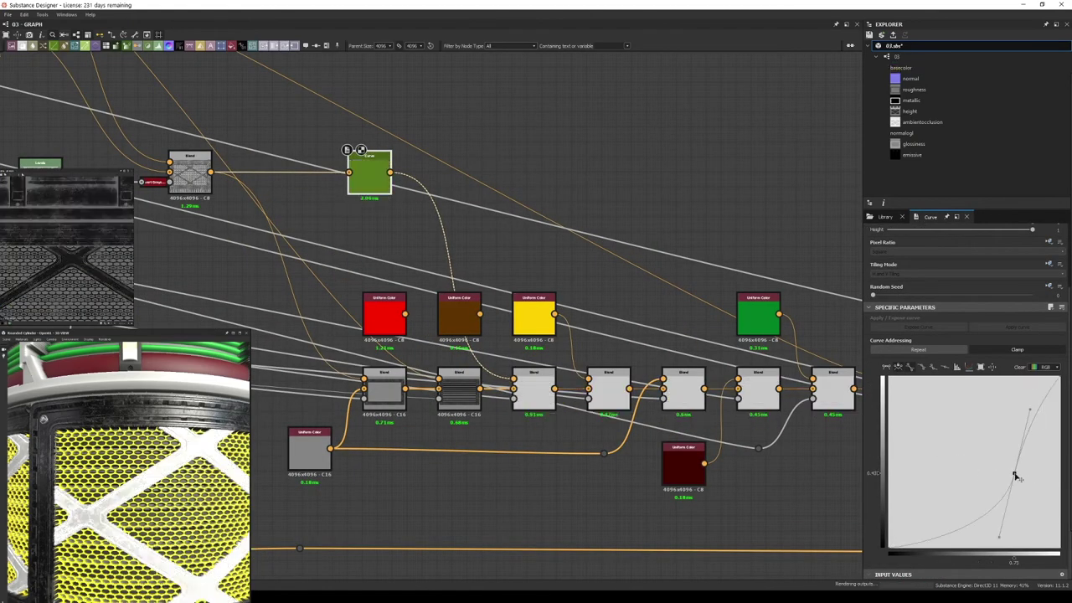
scroll(431, 365, "down", 3)
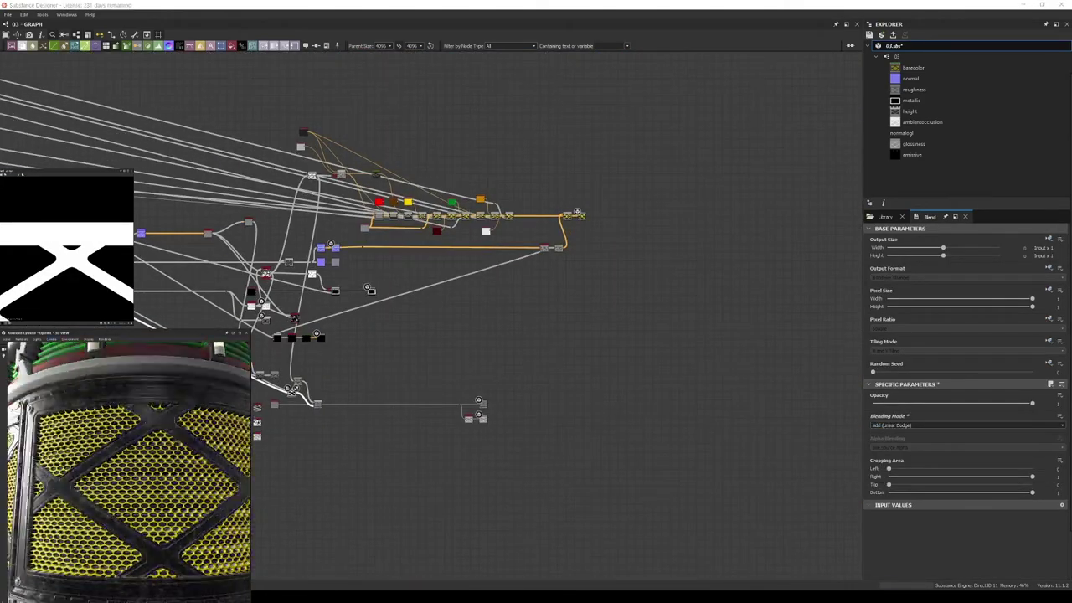
- Add a Scratches Generator and raise its Spline Position Random
scroll(442, 393, "up", 3)
key("space")
key("Return")
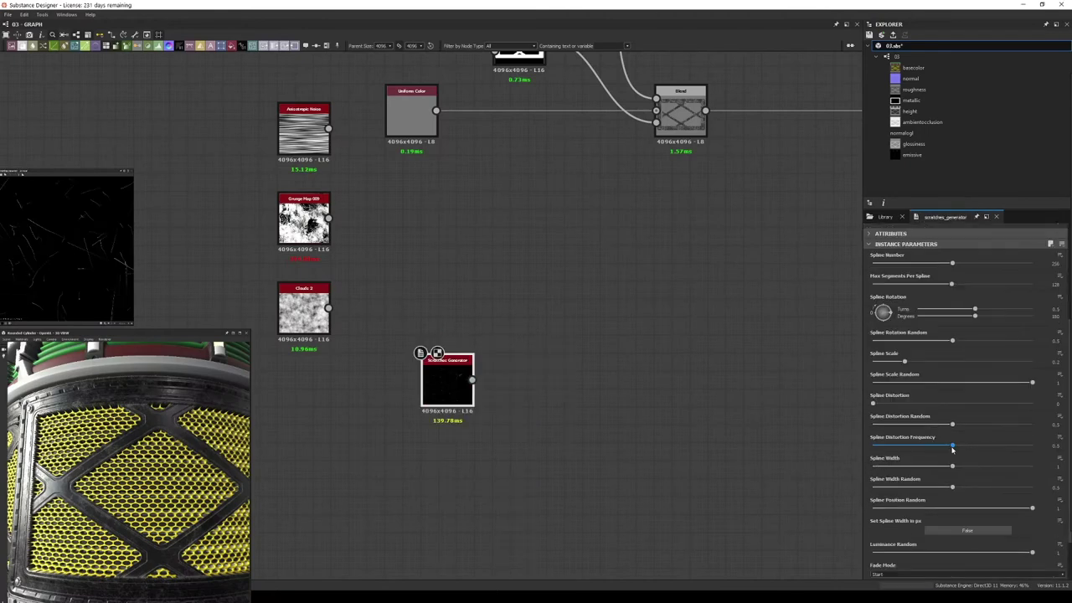
scroll(906, 524, "down", 2)
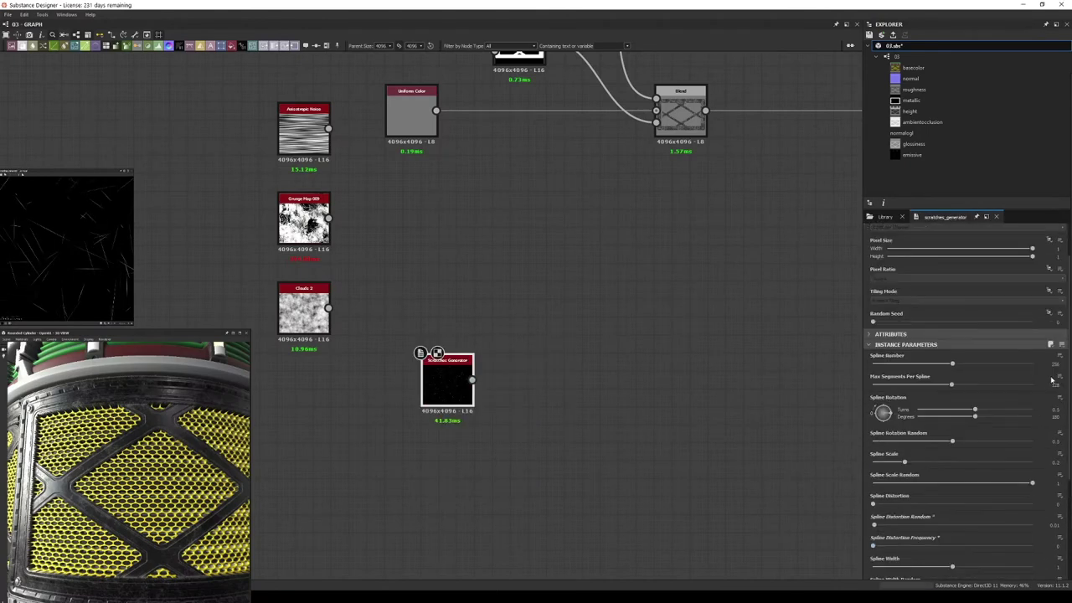
scroll(953, 496, "down", 1)
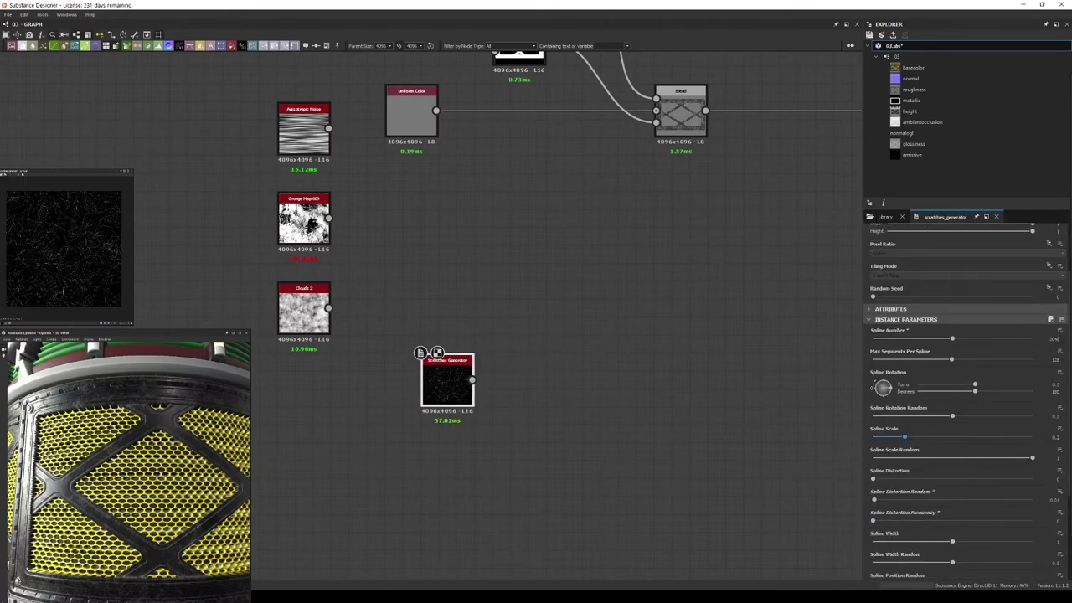
scroll(953, 463, "down", 1)
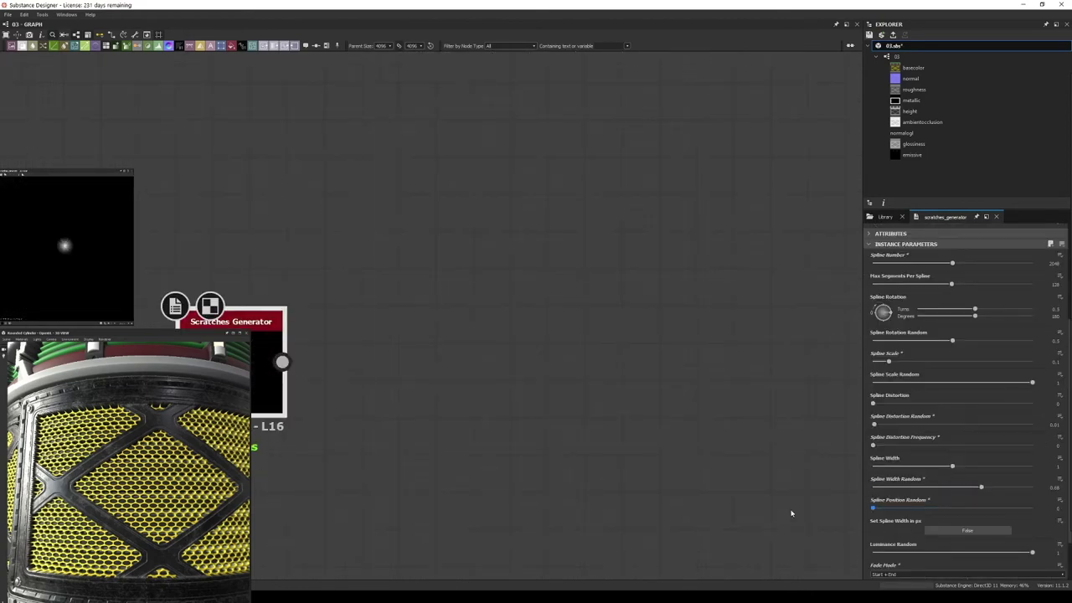
left_click_drag(792, 514, 1033, 508)
scroll(1033, 528, "down", 1)
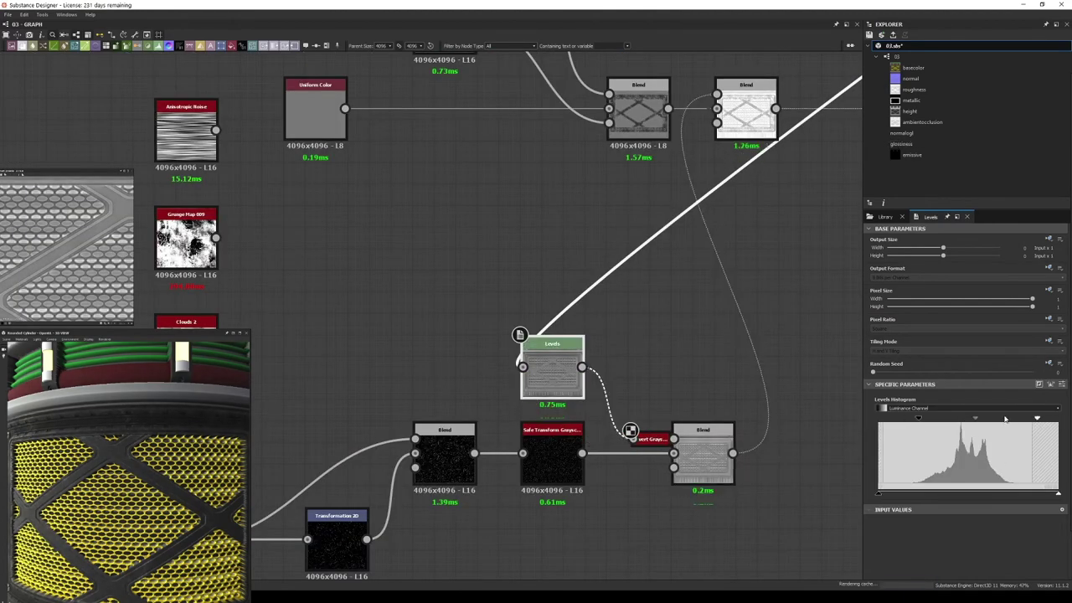
- Lower the Levels white point and reduce the scratch Blend's opacity
left_click_drag(1006, 418, 993, 418)
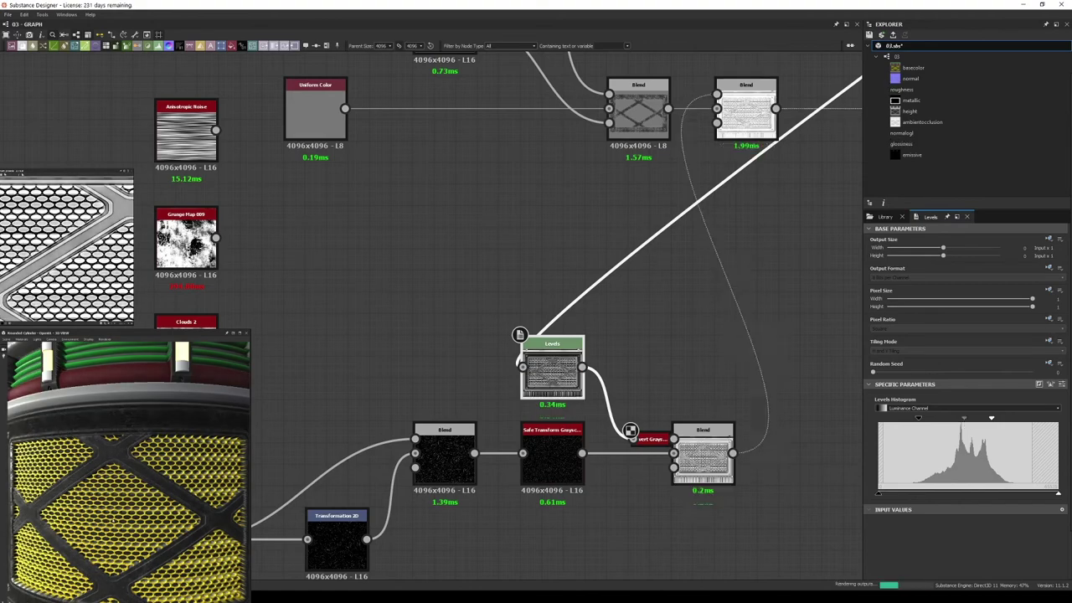
left_click_drag(126, 470, 52, 557)
scroll(654, 495, "down", 1)
middle_click_drag(654, 495, 709, 338)
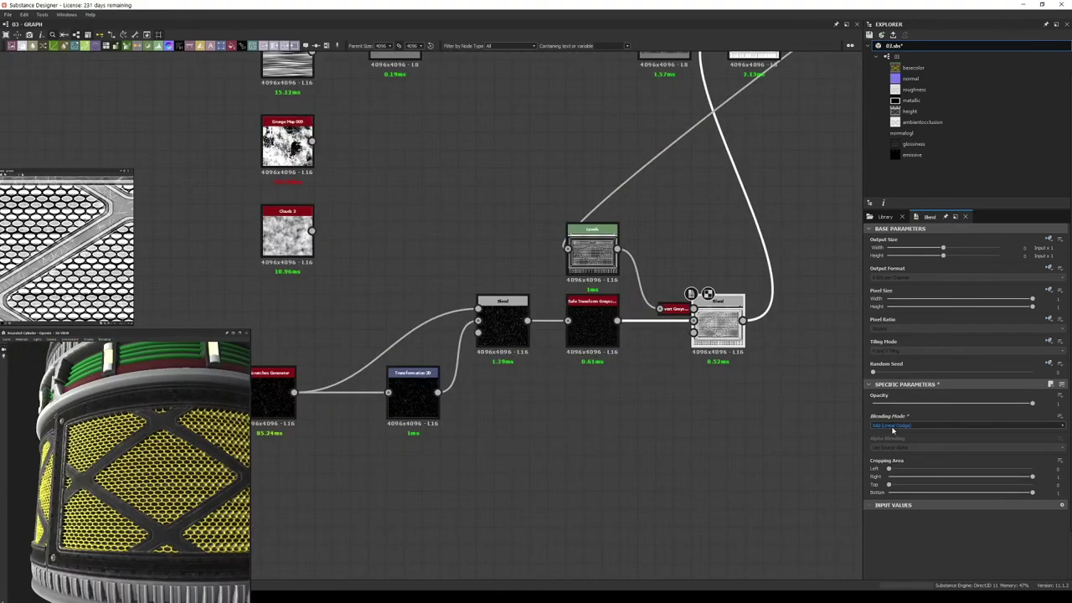
scroll(893, 430, "down", 1)
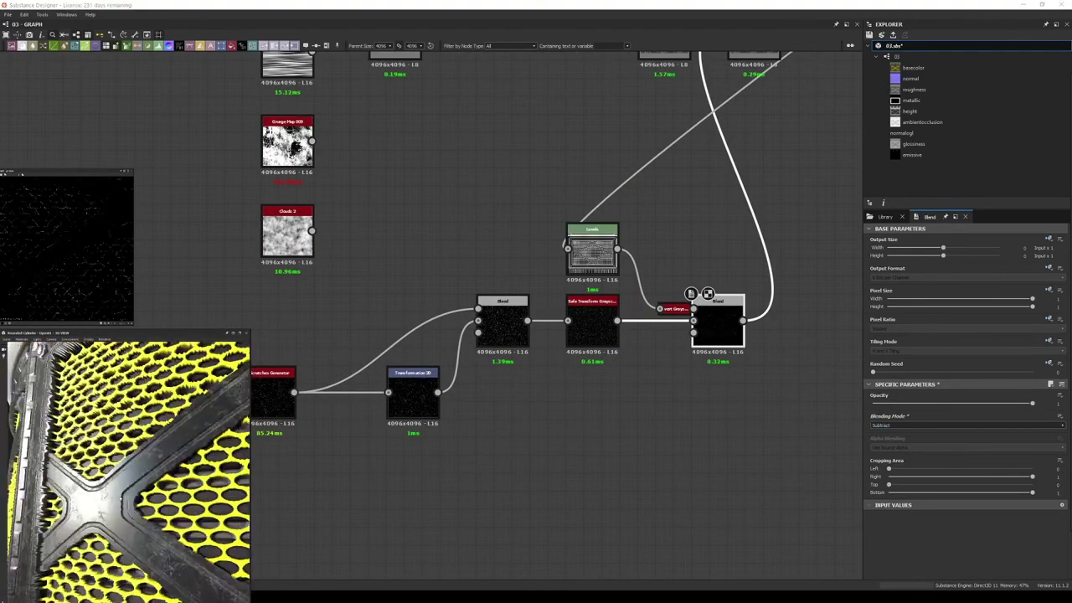
left_click_drag(1032, 404, 1005, 405)
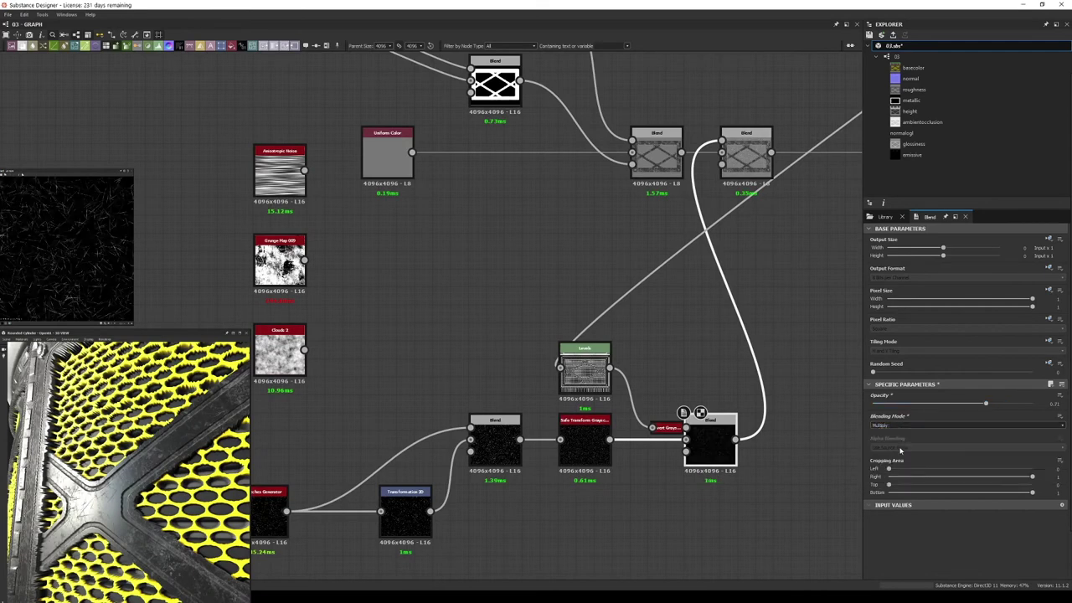
left_click(585, 369)
left_click(668, 428)
left_click(720, 450)
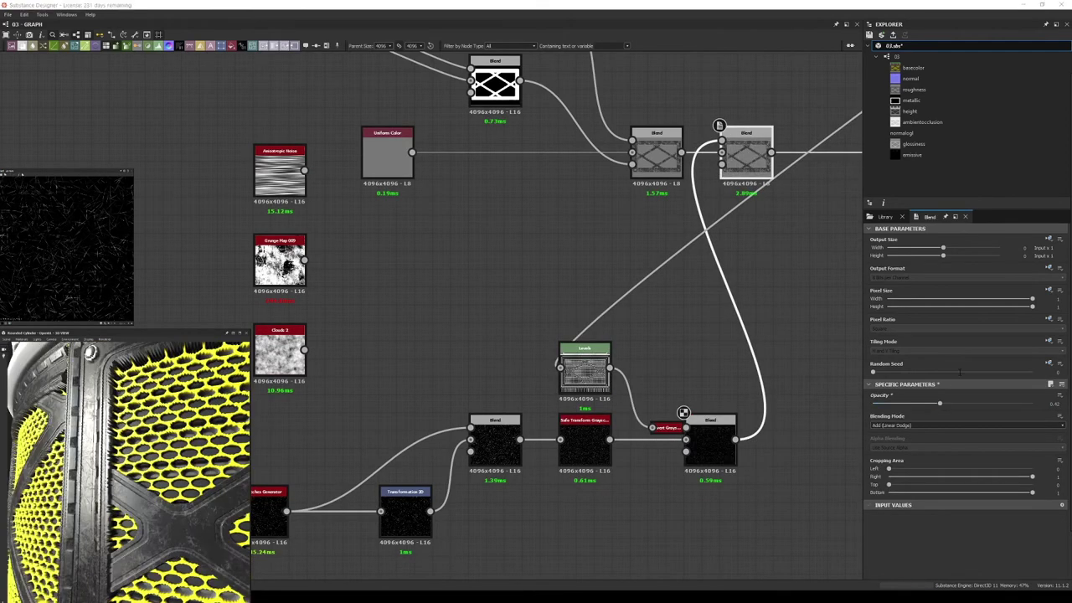
scroll(586, 489, "up", 3)
- Insert a Multiply Blend on the scratches link, masked by Clouds 2 noise
left_click(328, 360)
mouse_move(491, 498)
middle_mouse_down()
mouse_move(793, 332)
mouse_move(520, 357)
middle_mouse_up()
left_click(641, 242)
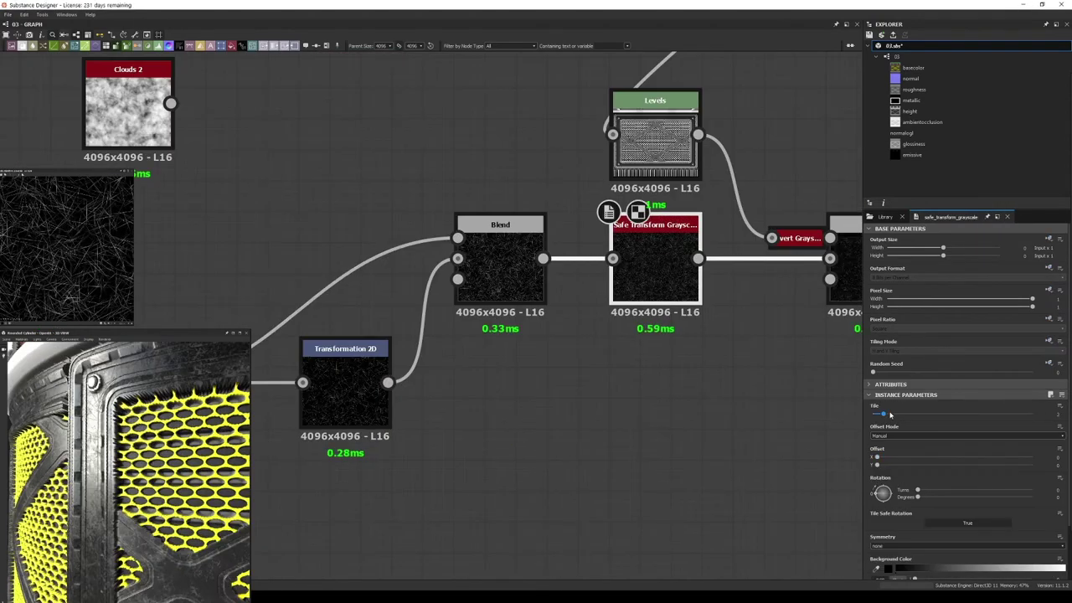
scroll(566, 464, "down", 3)
scroll(566, 464, "up", 2)
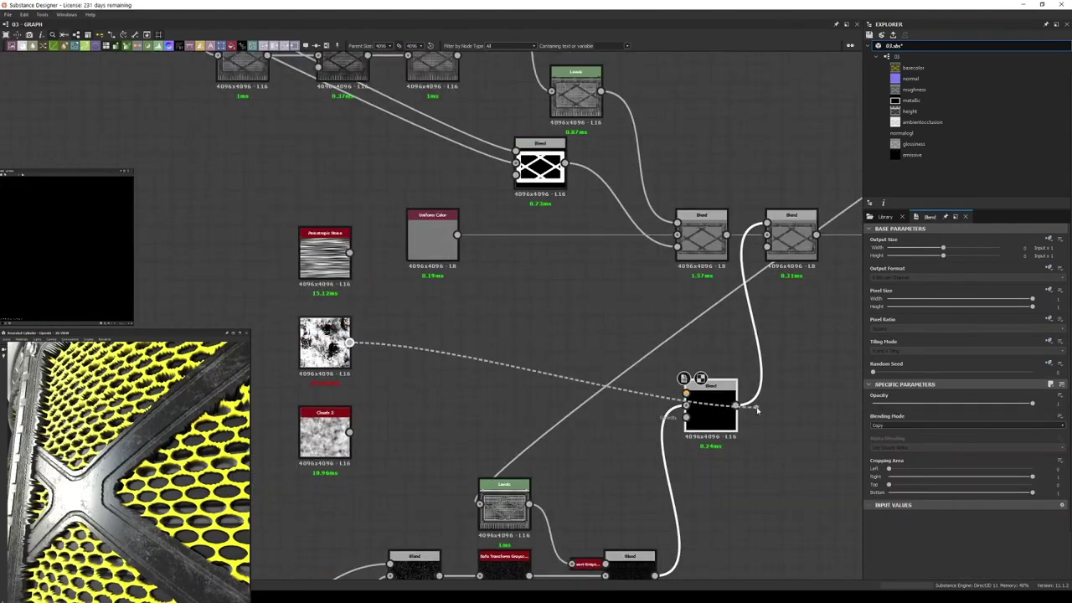
left_click(968, 426)
left_click(922, 443)
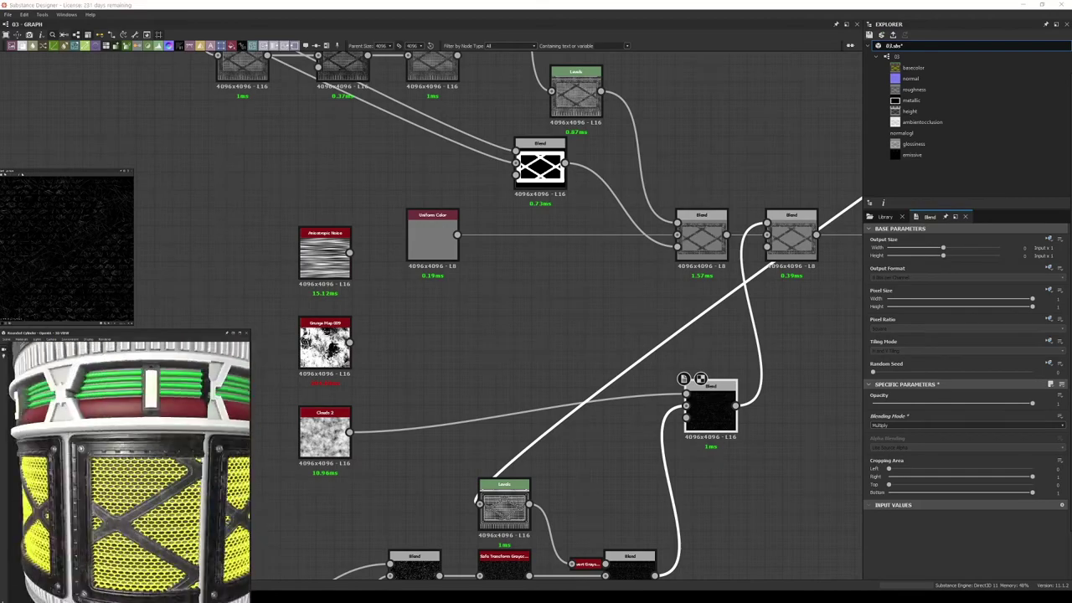
scroll(727, 427, "down", 2)
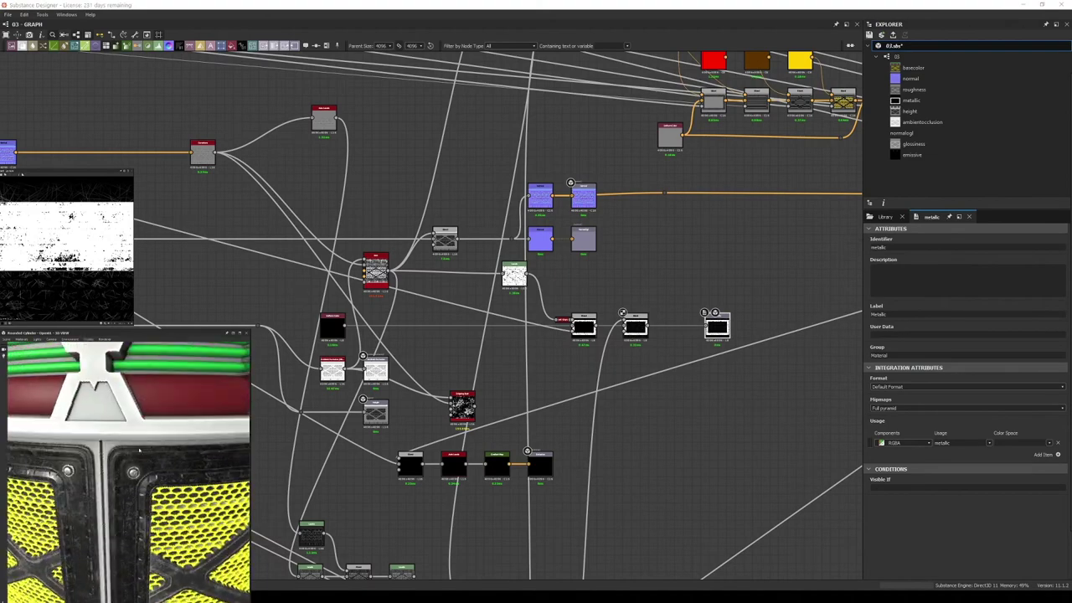
- Darken the grille height Levels output
scroll(671, 204, "up", 5)
scroll(537, 371, "up", 4)
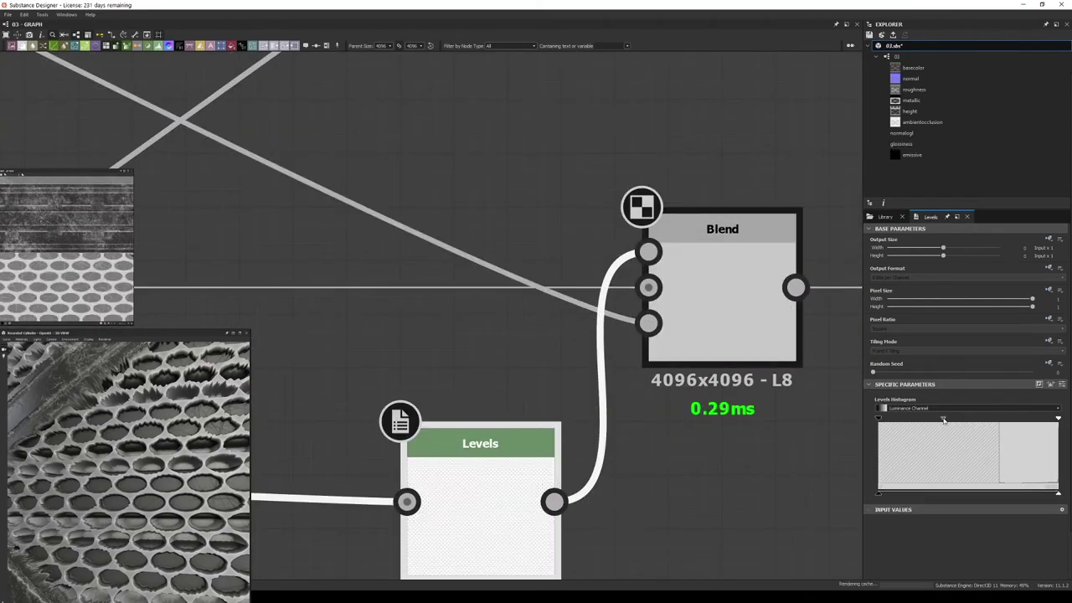
left_click_drag(1005, 424, 925, 420)
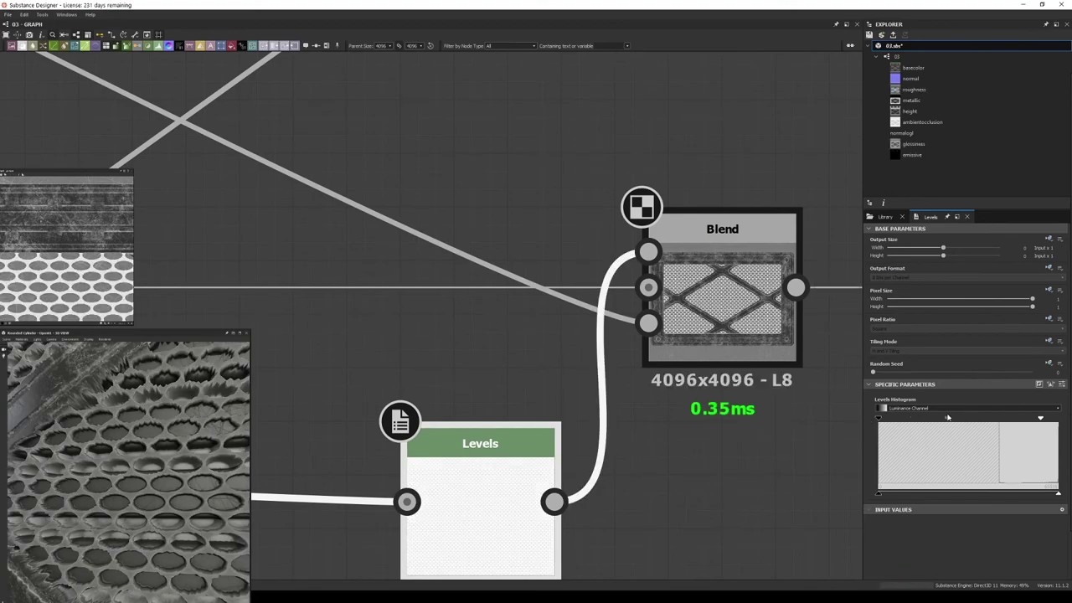
scroll(503, 475, "down", 5)
- Insert Non Uniform Blur Grayscale and Auto Levels before Levels, then adjust its midtone
key("space")
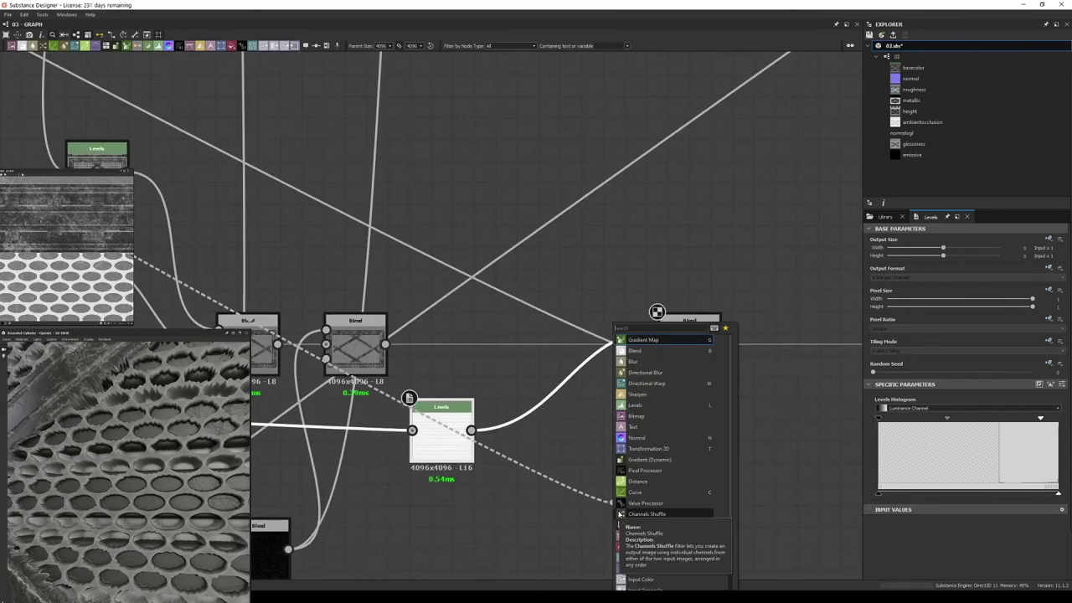
left_click(654, 335)
left_click(441, 431)
key("Delete")
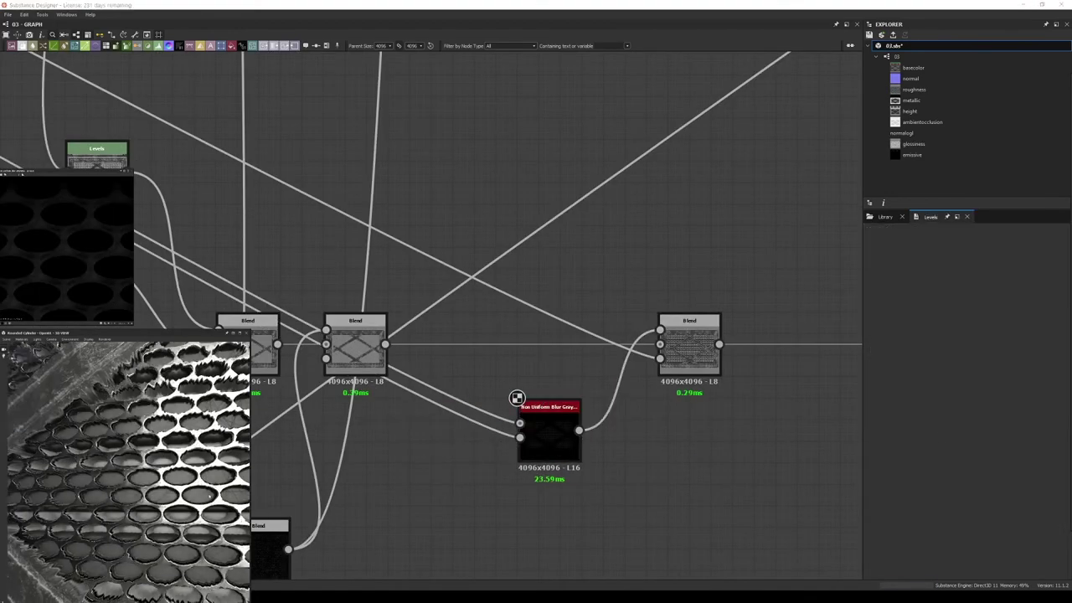
key("ctrl+z")
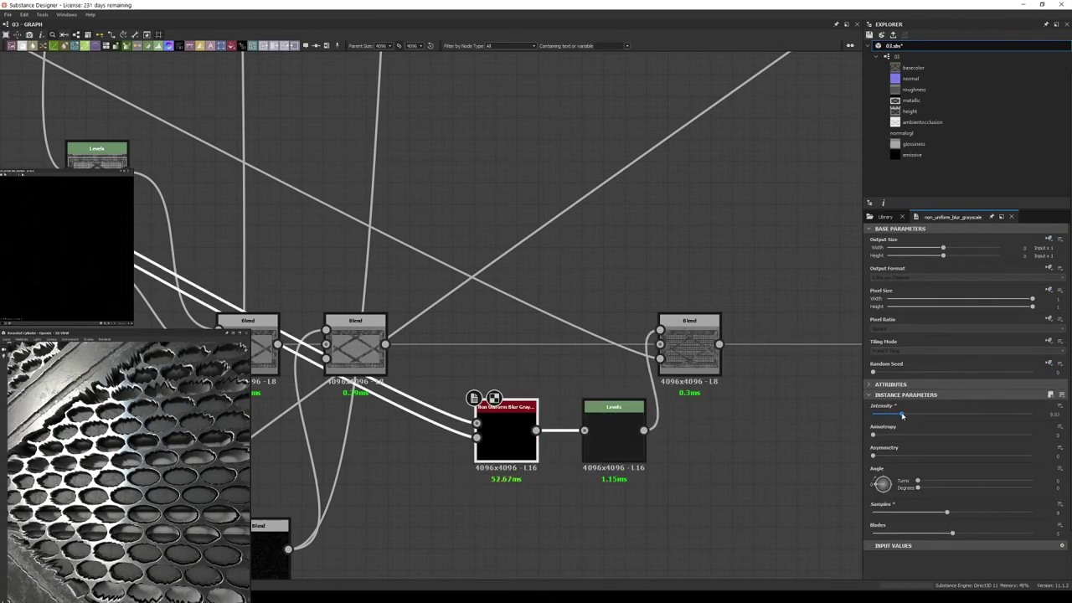
left_click(600, 438)
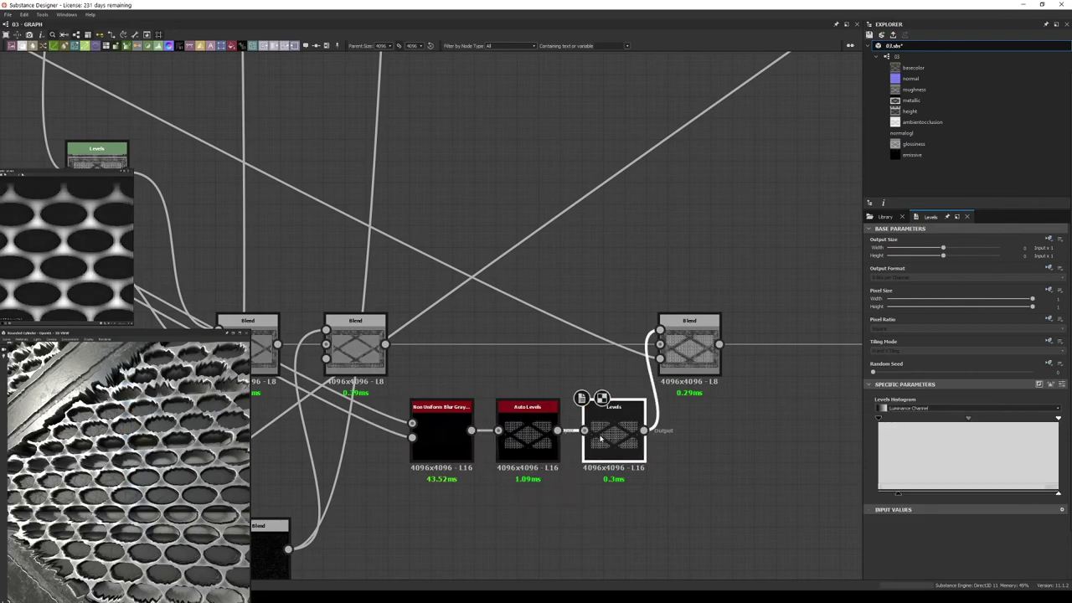
left_click_drag(968, 417, 943, 422)
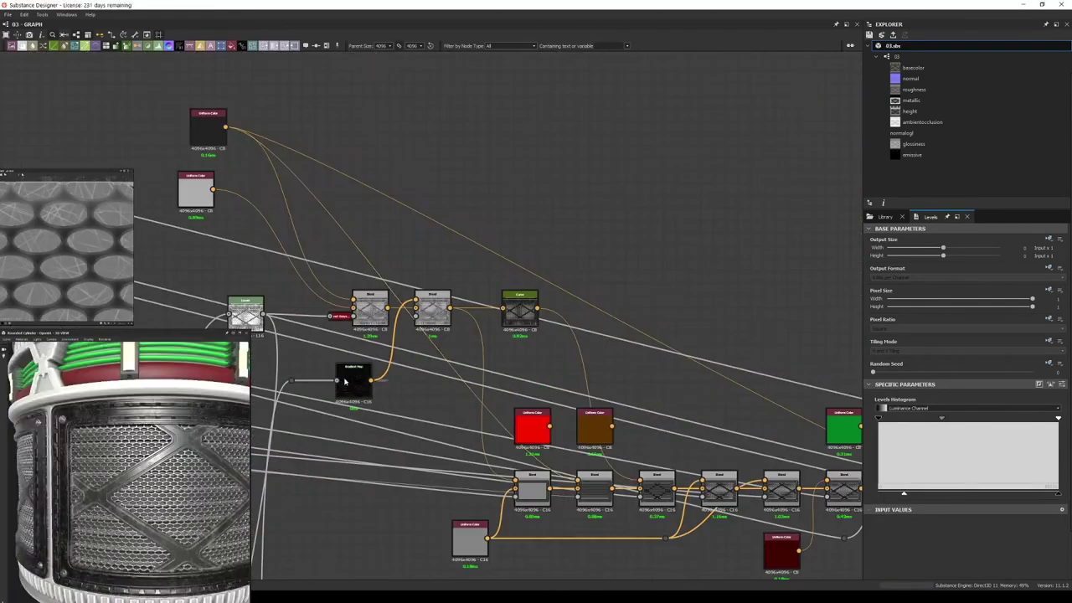
- Add and then remove a black Uniform Color node, and bring the colour Blend chain into view
left_click(232, 46)
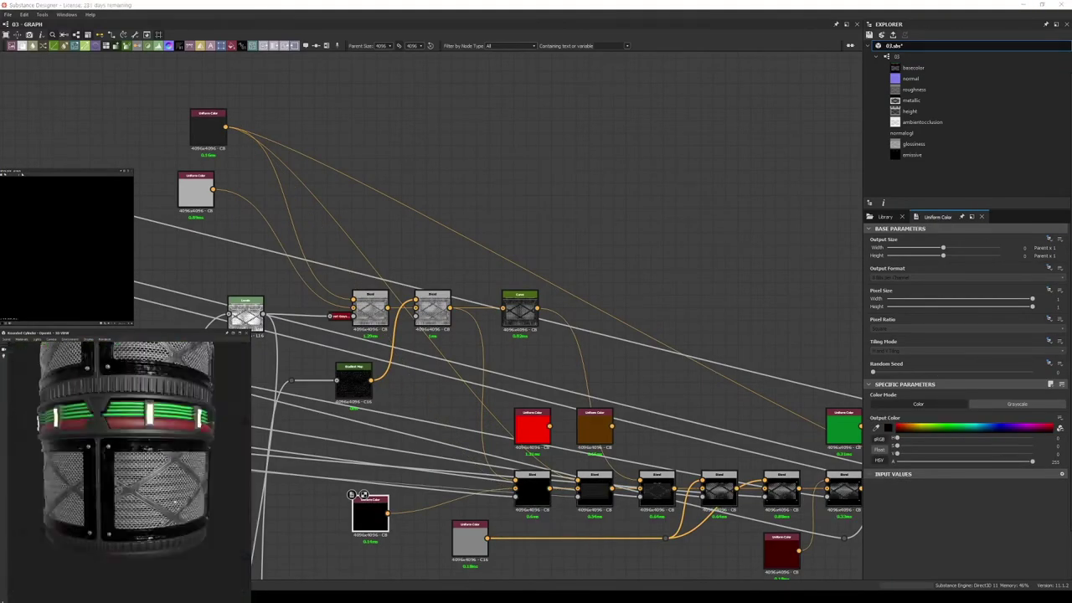
scroll(432, 314, "up", 2)
key("Delete")
left_click(594, 456)
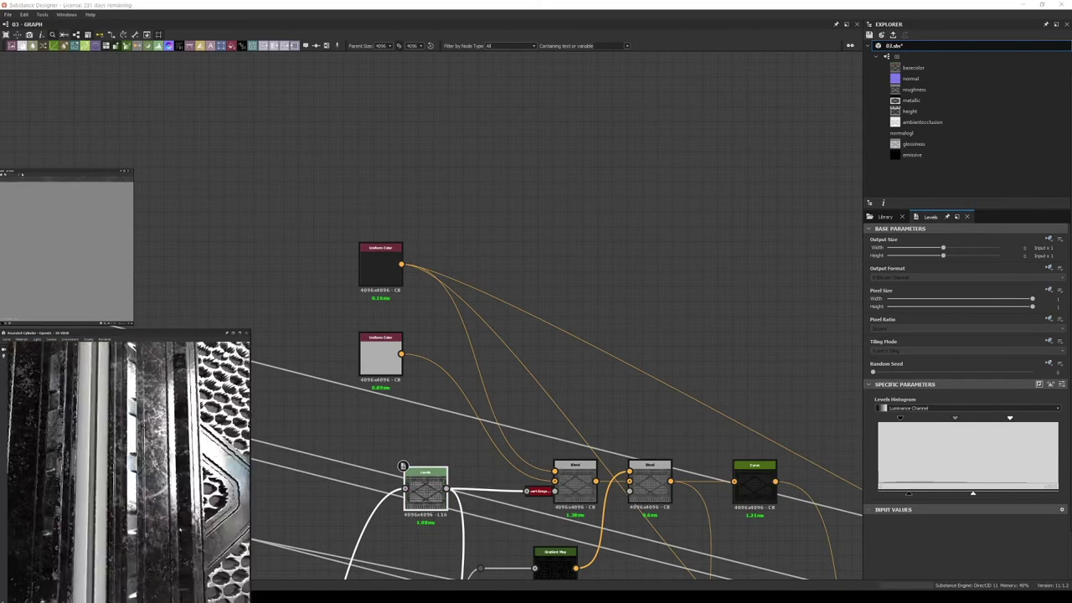
scroll(168, 546, "down", 5)
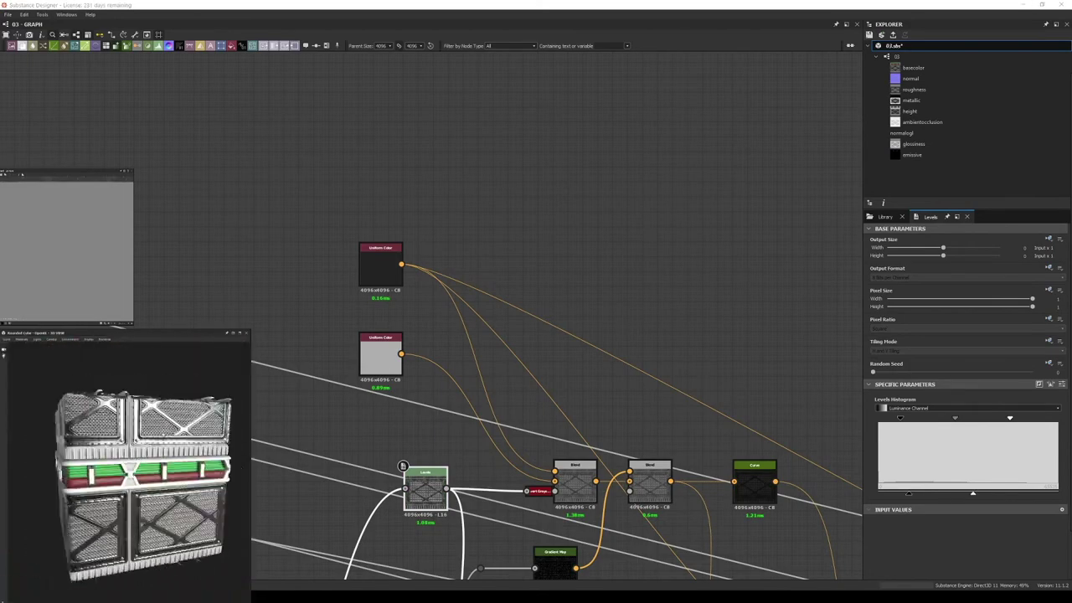
middle_click_drag(464, 495, 463, 427)
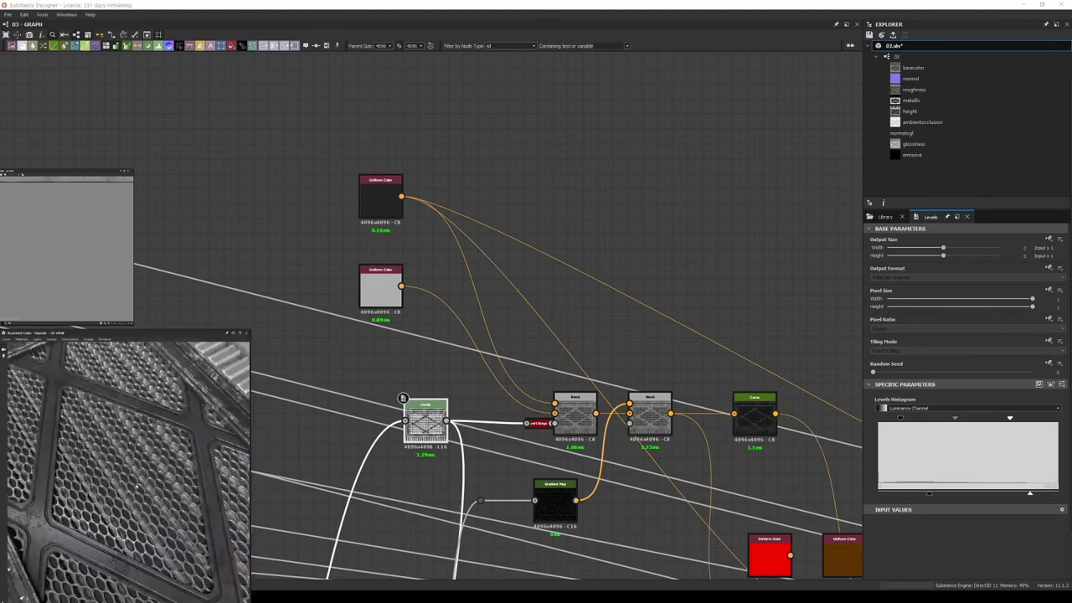
middle_click_drag(403, 398, 240, 310)
scroll(241, 310, "down", 5)
- Add a Gradient Map fed by the grille Levels and wire it into the colour Blend
scroll(436, 352, "up", 5)
key("space")
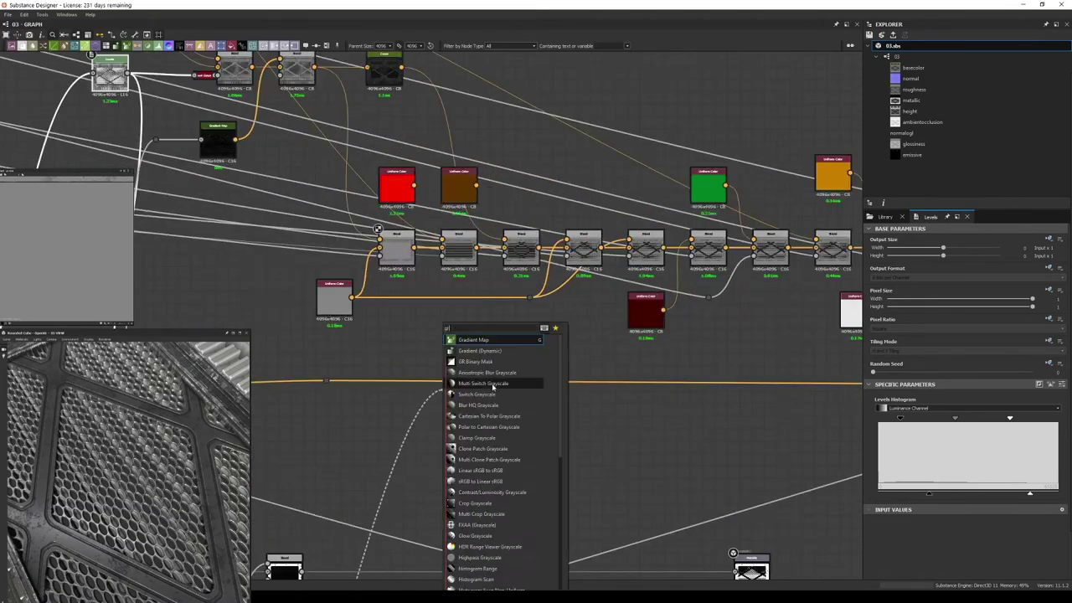
left_click(469, 368)
left_click(605, 268)
left_click_drag(440, 385, 396, 390)
scroll(395, 390, "up", 2)
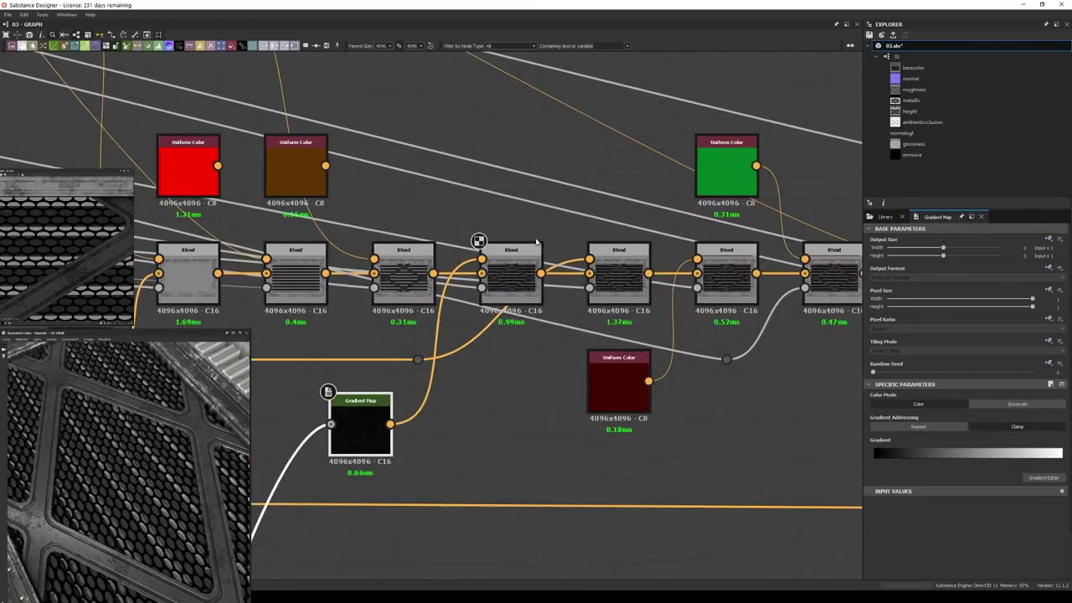
scroll(396, 391, "up", 3)
scroll(274, 385, "down", 2)
scroll(274, 386, "down", 5)
left_click_drag(259, 455, 263, 356)
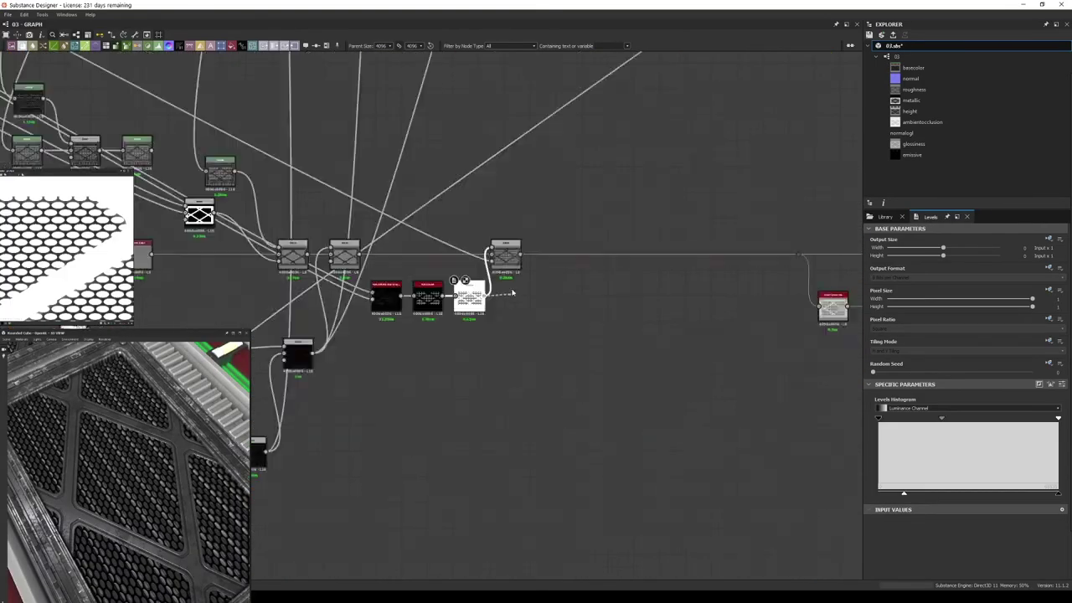
scroll(259, 455, "up", 5)
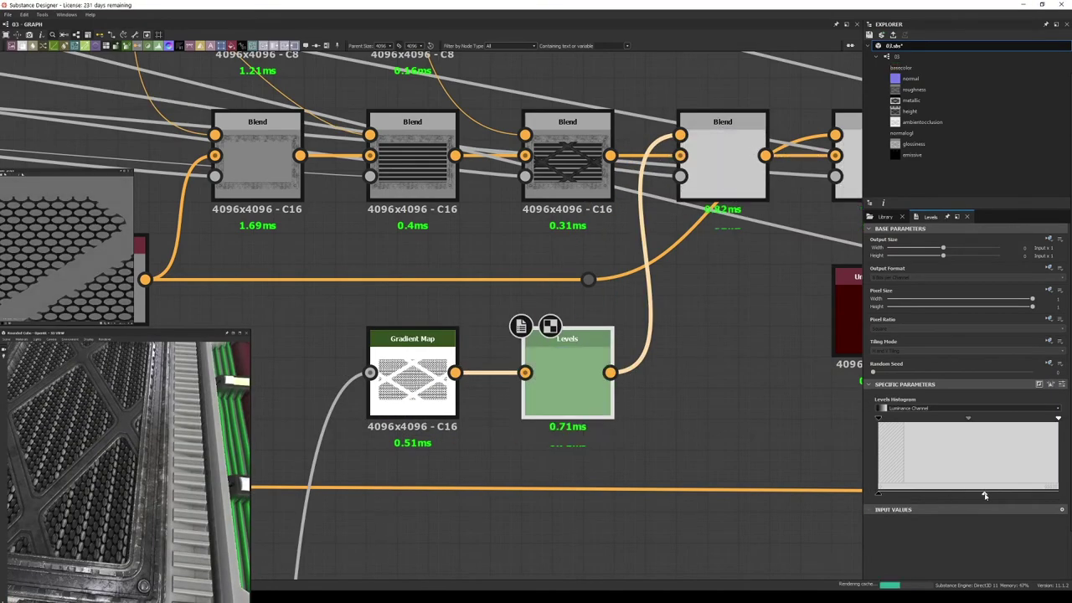
- Light the 3D preview with the bus_garage HDRI environment
left_click(722, 159)
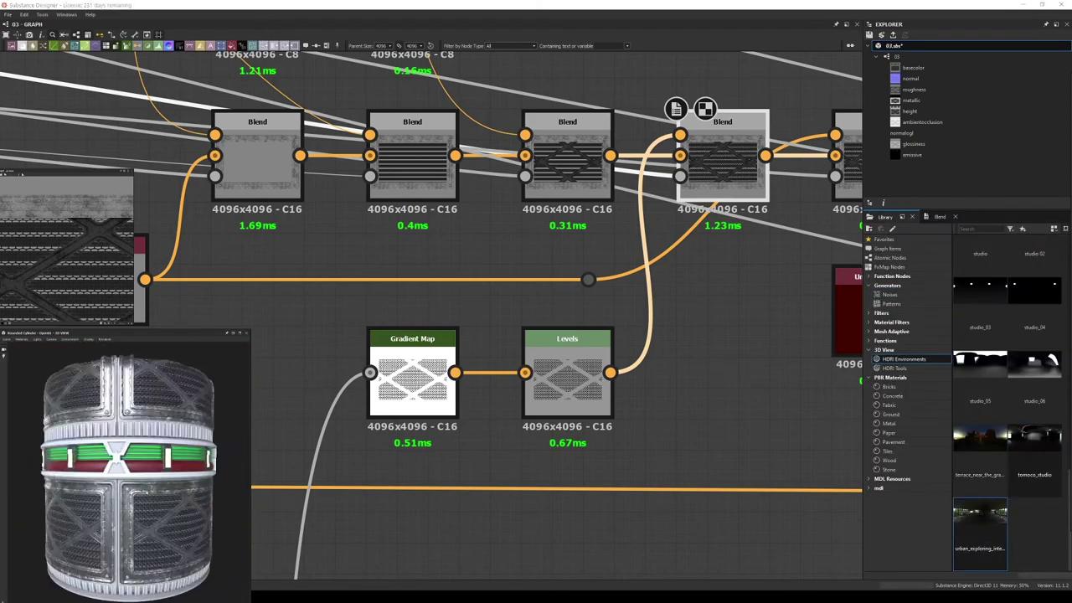
left_click_drag(980, 410, 147, 487)
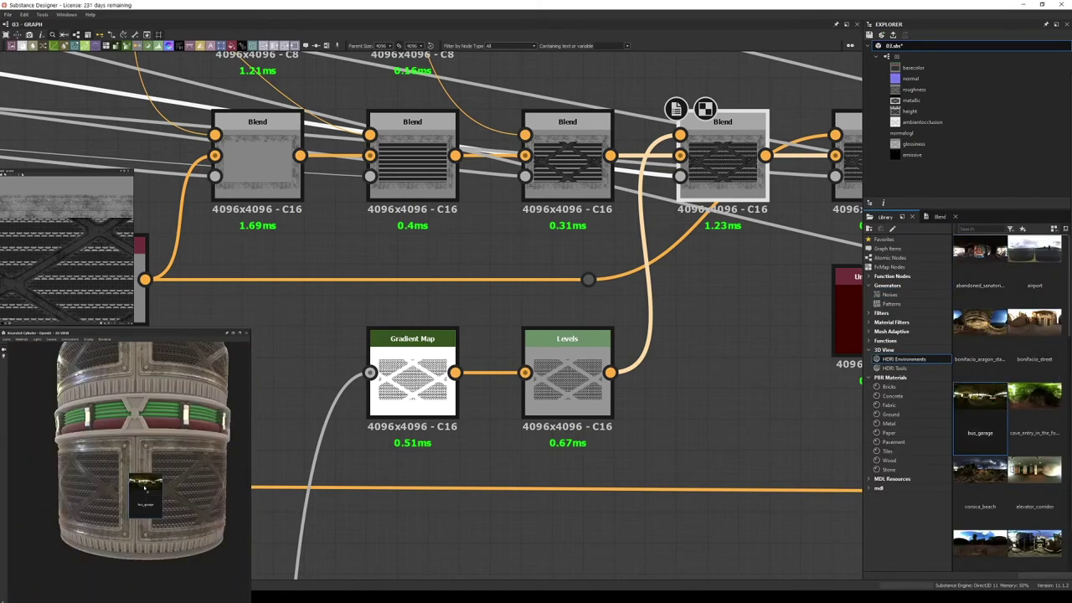
scroll(145, 469, "up", 5)
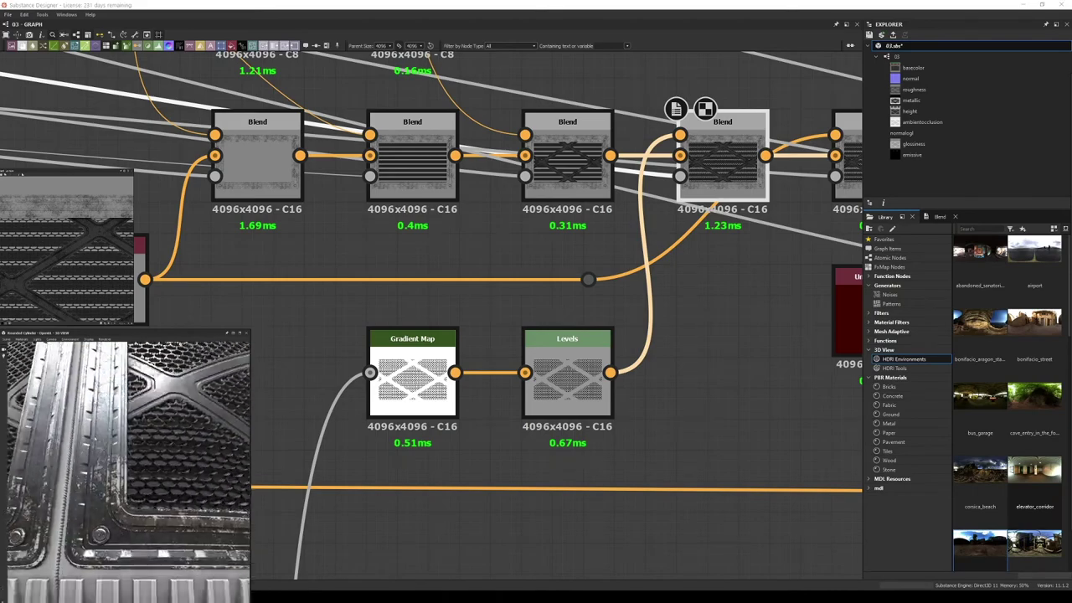
scroll(431, 315, "down", 5)
scroll(503, 167, "up", 5)
left_click(502, 159)
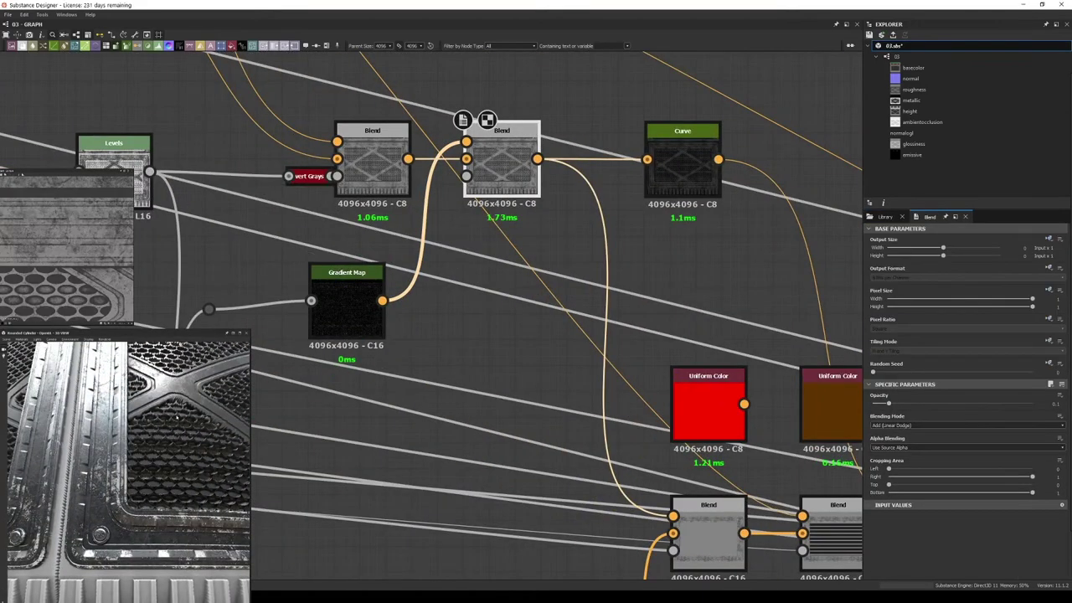
- Select the Add (Linear Dodge) Blend node and adjust its opacity
middle_click_drag(503, 168, 846, 319)
middle_click_drag(624, 327, 503, 314)
mouse_move(461, 167)
middle_mouse_down()
mouse_move(340, 233)
mouse_move(587, 193)
middle_mouse_up()
scroll(666, 346, "down", 3)
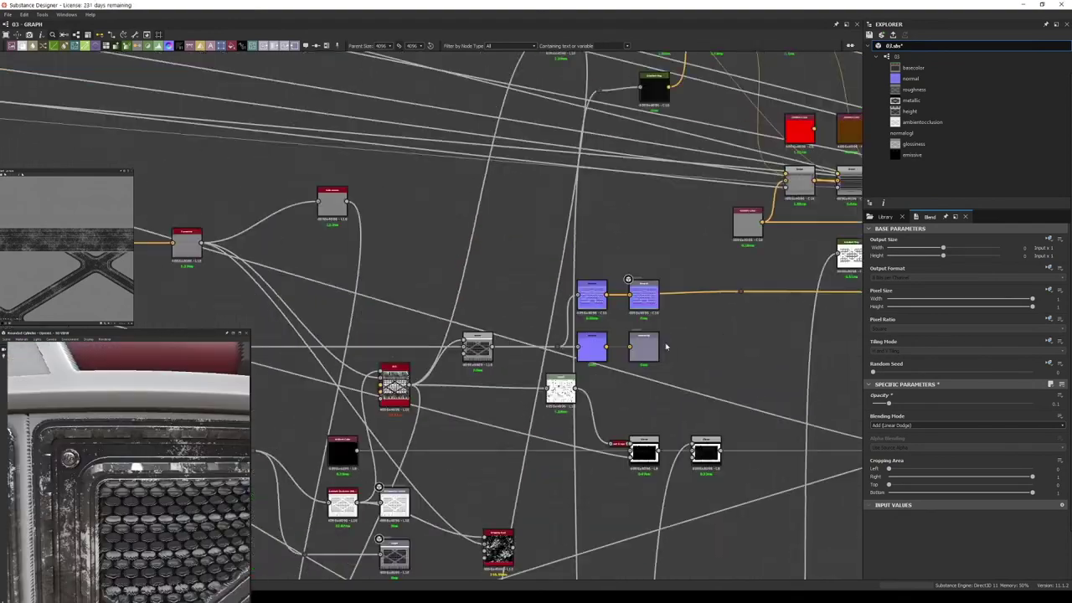
scroll(700, 328, "up", 4)
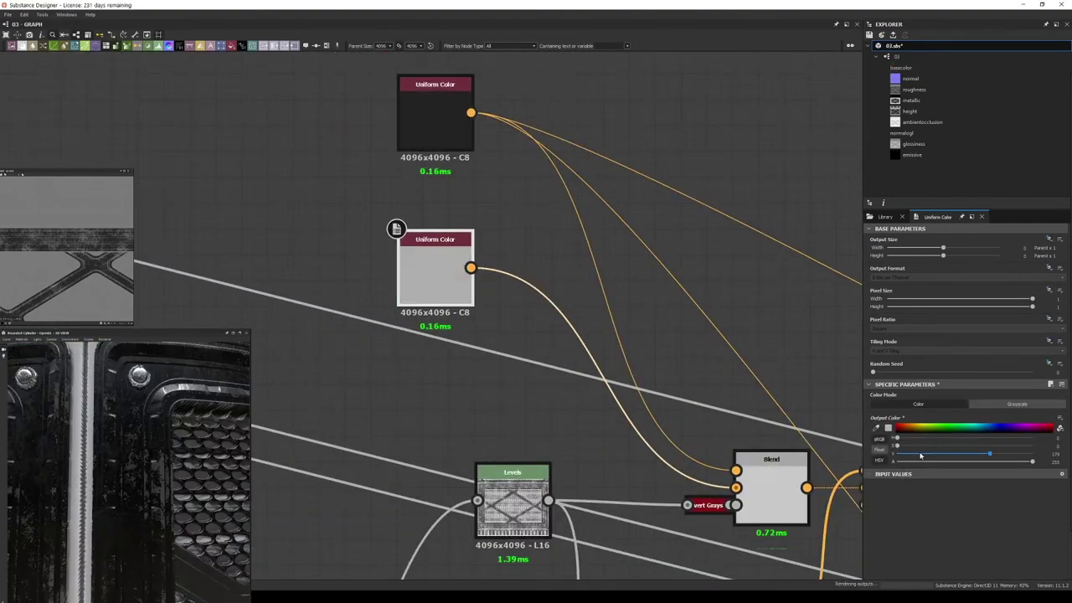
left_click(771, 477)
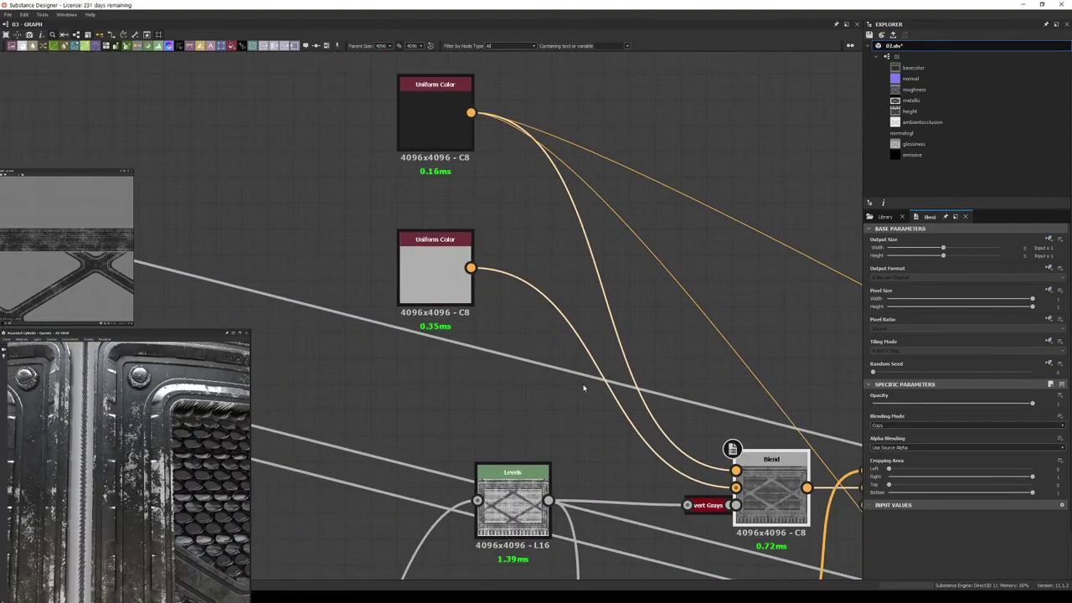
- Set the Blend mixing the dark and light grey Uniform Colors to Multiply
middle_click_drag(781, 469, 546, 428)
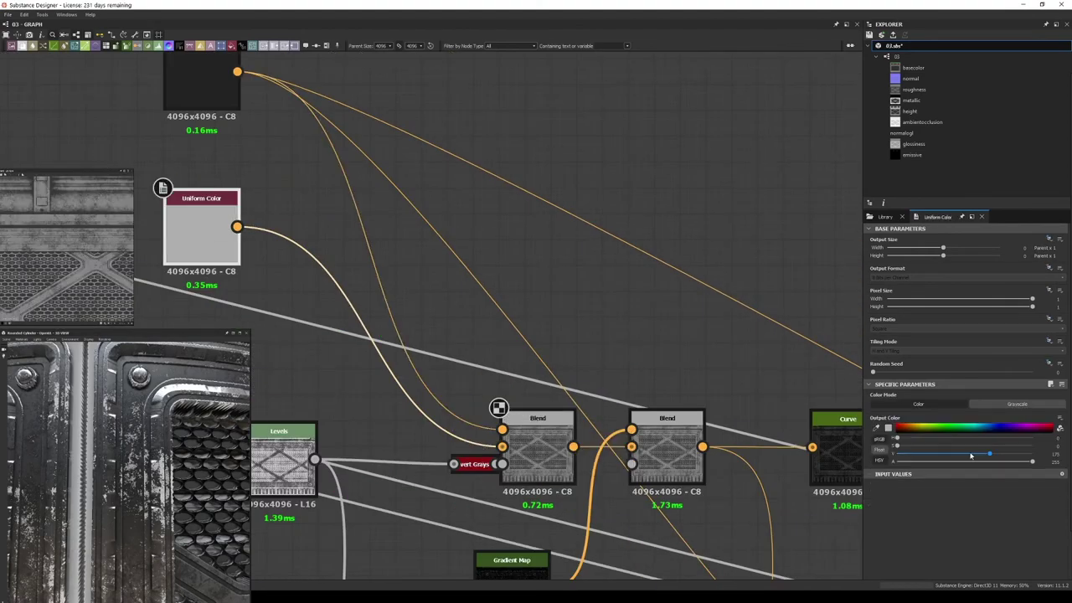
left_click(552, 453)
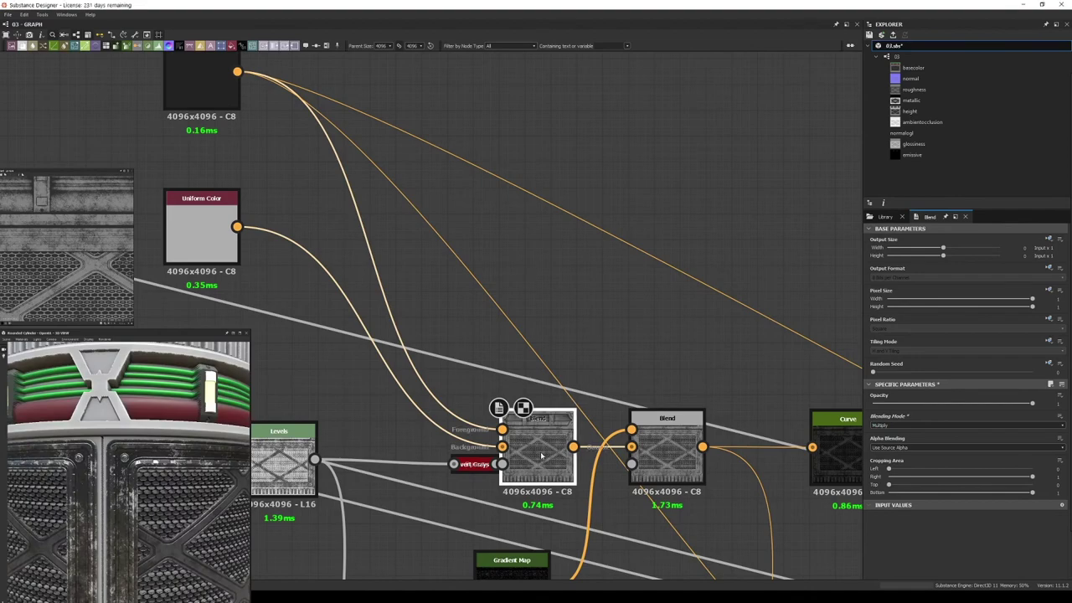
scroll(147, 448, "down", 5)
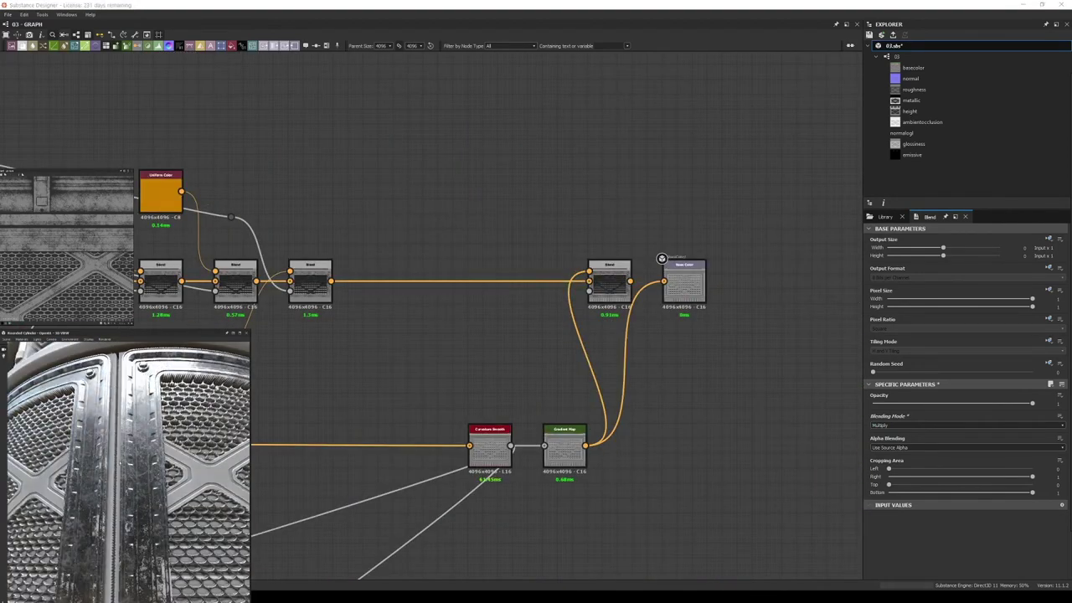
- View the base colour output in 2D and browse HDRI environments for the 3D preview
double_click(682, 272)
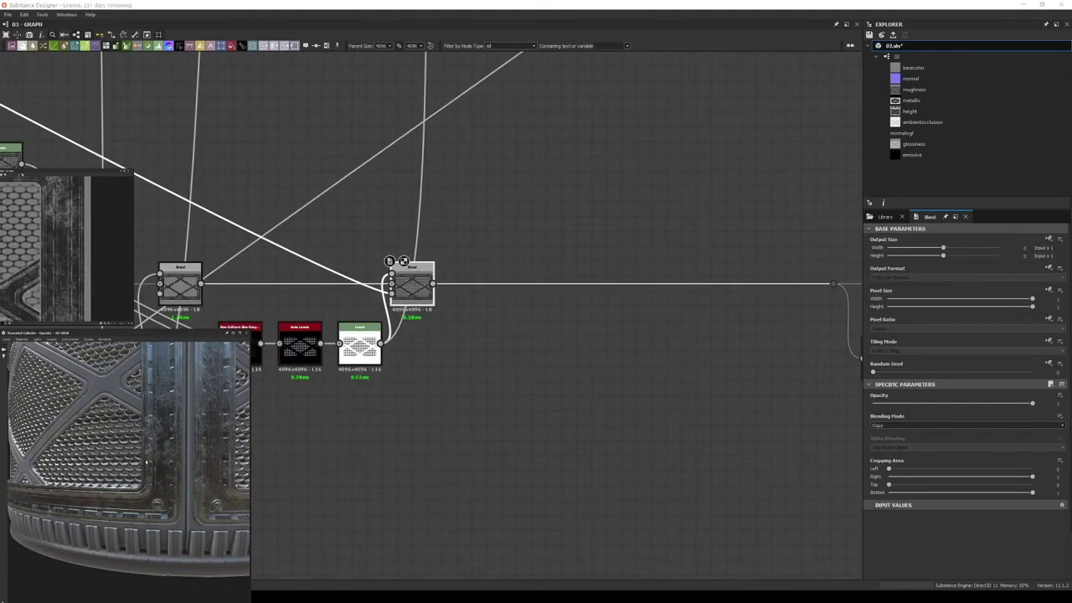
left_click_drag(145, 462, 134, 444)
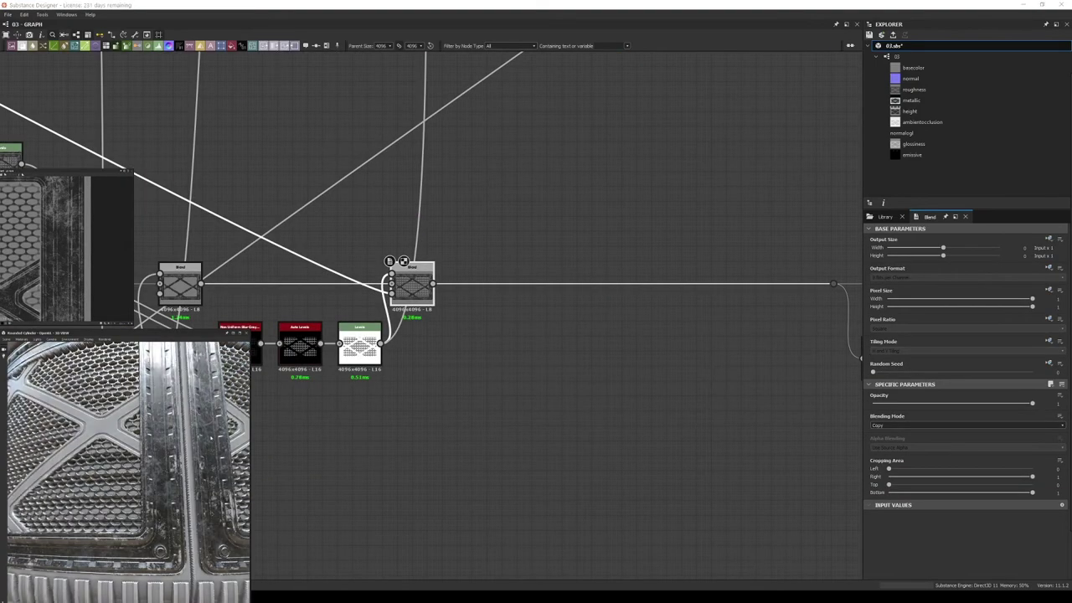
left_click(884, 216)
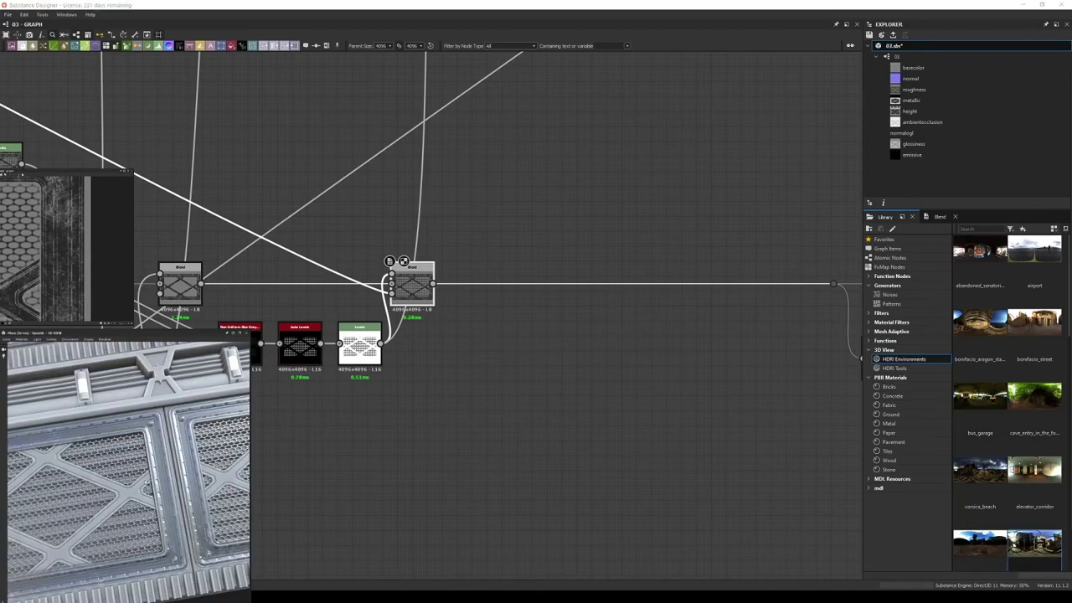
scroll(451, 349, "down", 3)
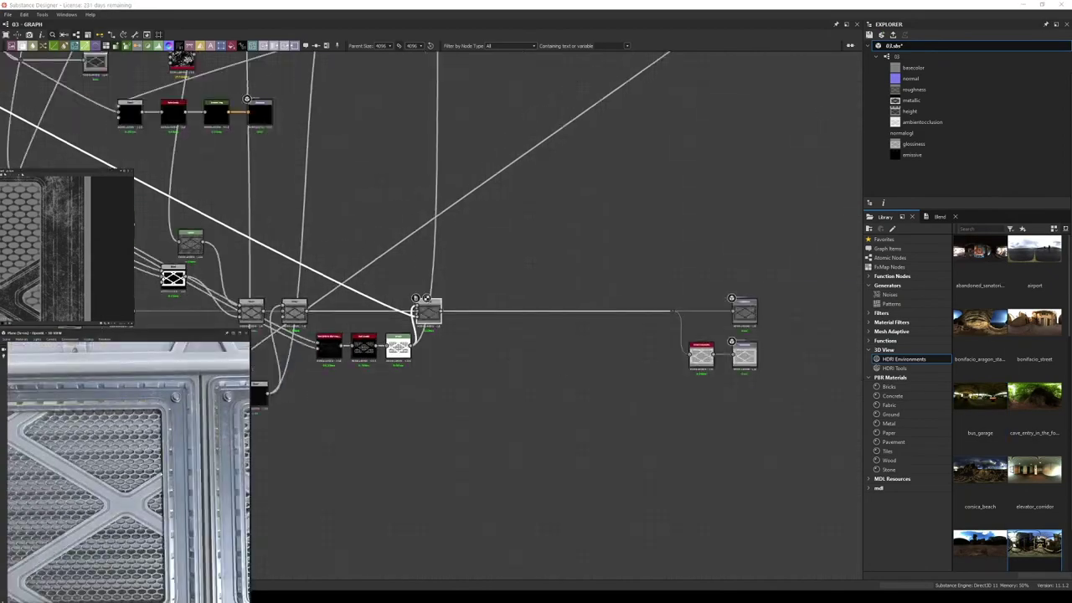
scroll(514, 376, "down", 3)
scroll(514, 376, "up", 5)
- Connect the Levels node's output to the input of the Blend node on the right
left_click_drag(251, 322, 611, 297)
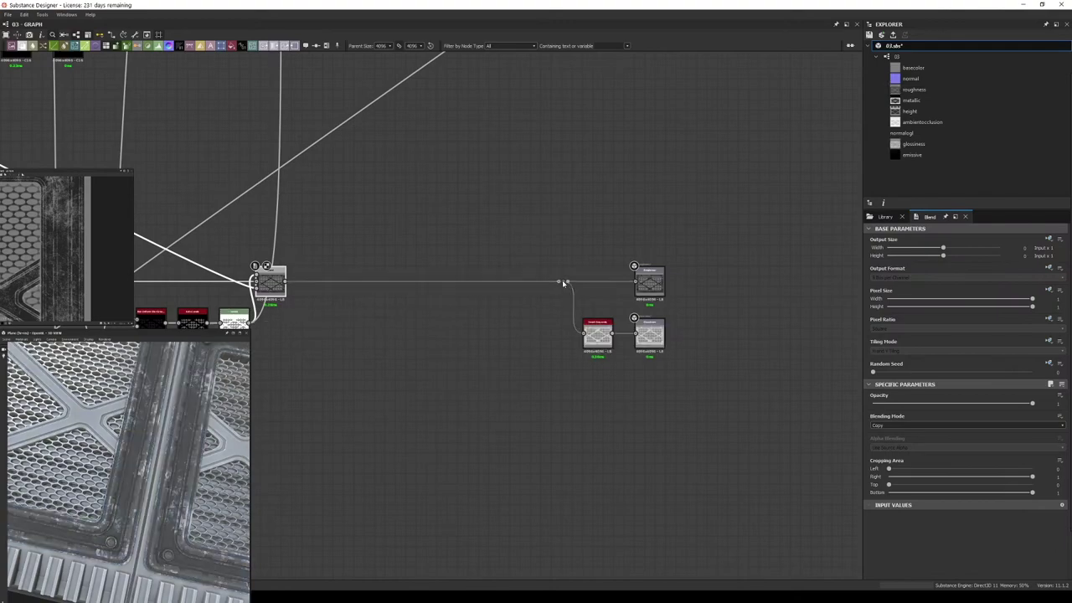
scroll(562, 283, "down", 5)
scroll(546, 363, "up", 5)
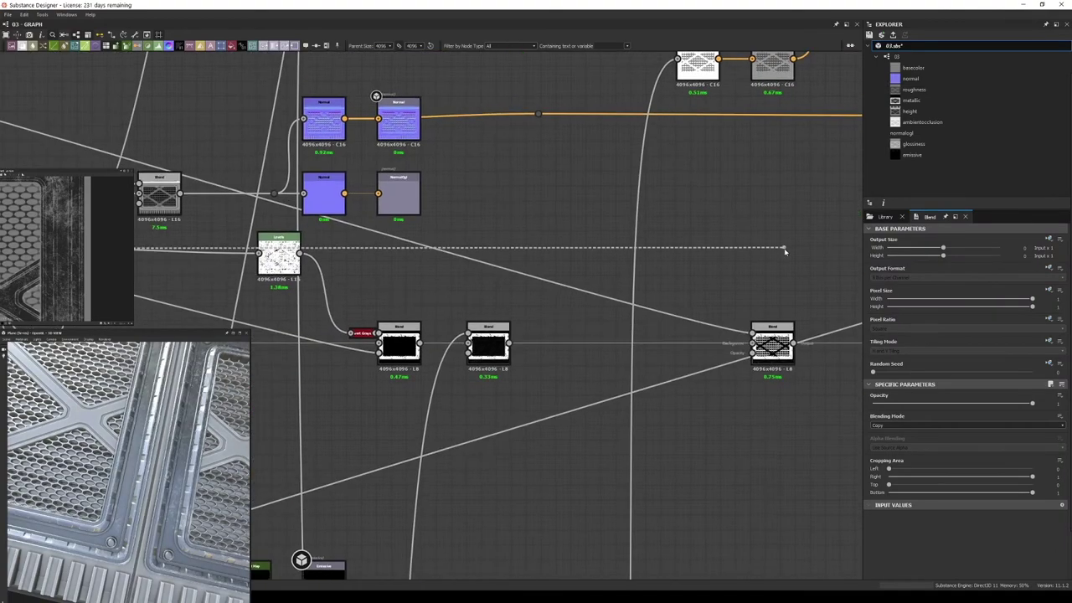
left_click_drag(268, 257, 718, 343)
mouse_move(718, 344)
middle_mouse_down()
mouse_move(186, 297)
mouse_move(666, 306)
middle_mouse_up()
scroll(393, 306, "up", 1)
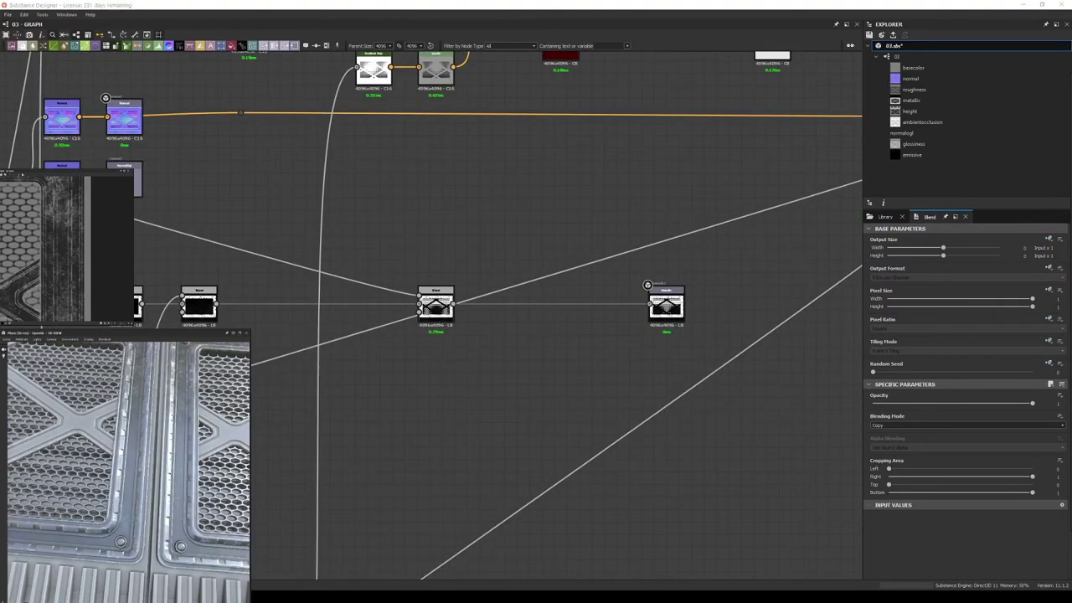
scroll(666, 306, "up", 5)
scroll(462, 364, "down", 4)
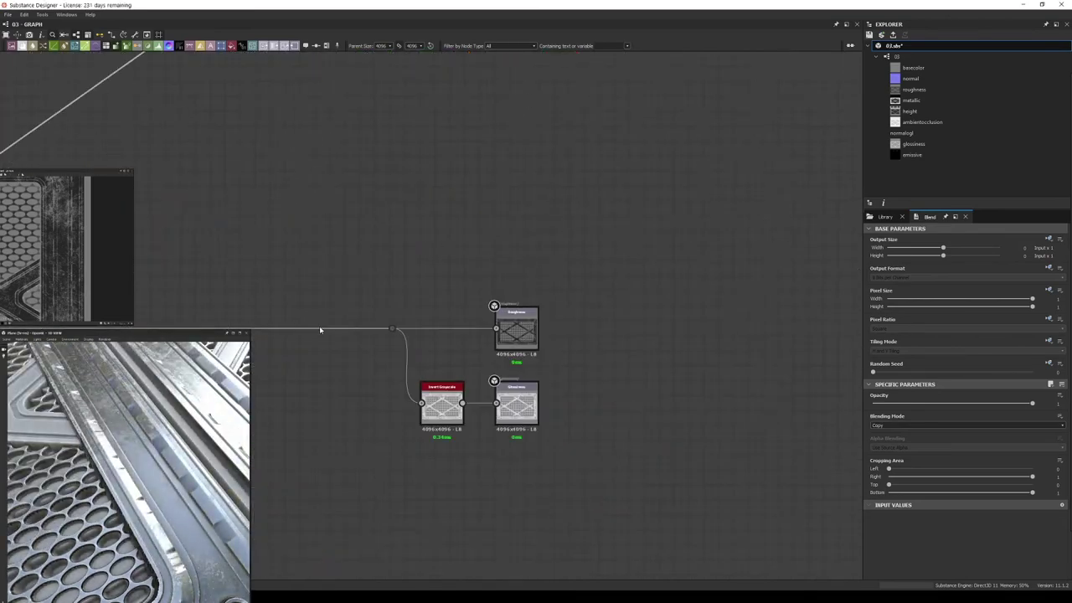
- Check the Blend node's settings and preview the Normal output
mouse_move(515, 307)
middle_mouse_down()
mouse_move(668, 350)
mouse_move(514, 492)
middle_mouse_up()
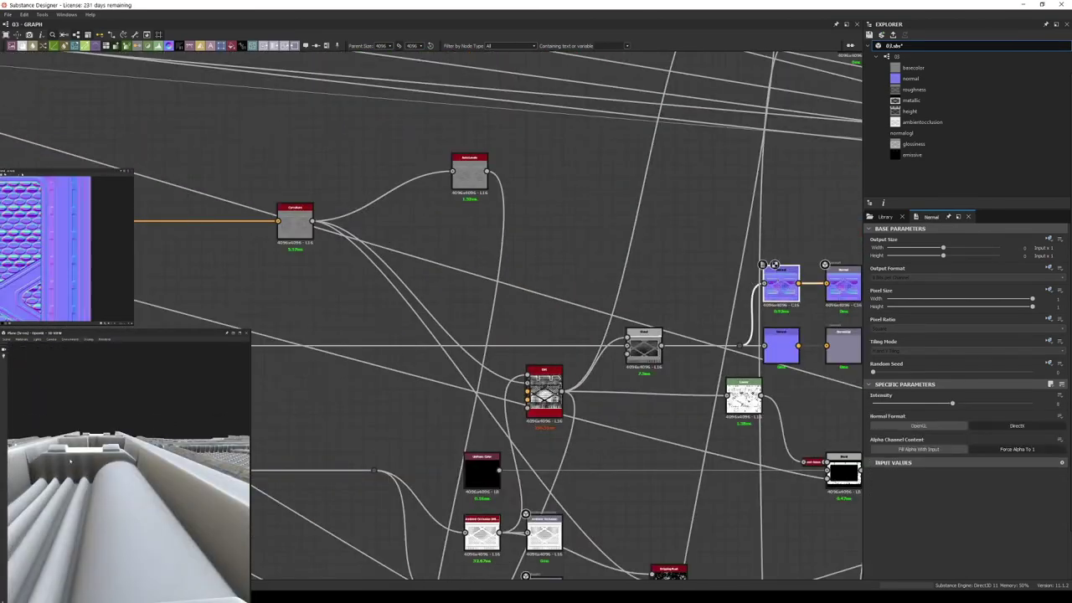
left_click(713, 290)
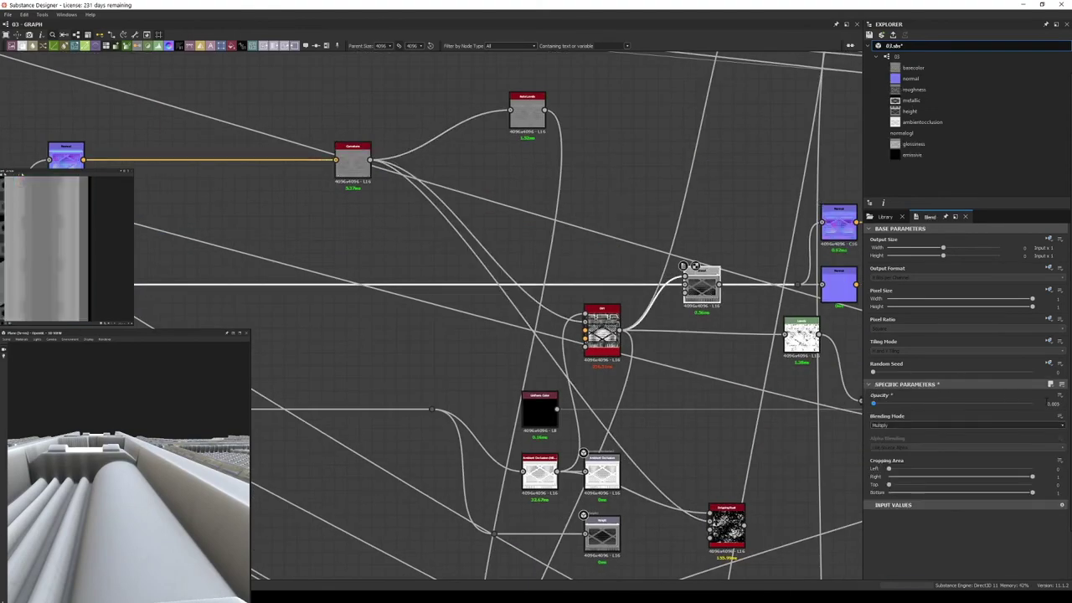
left_click(838, 222)
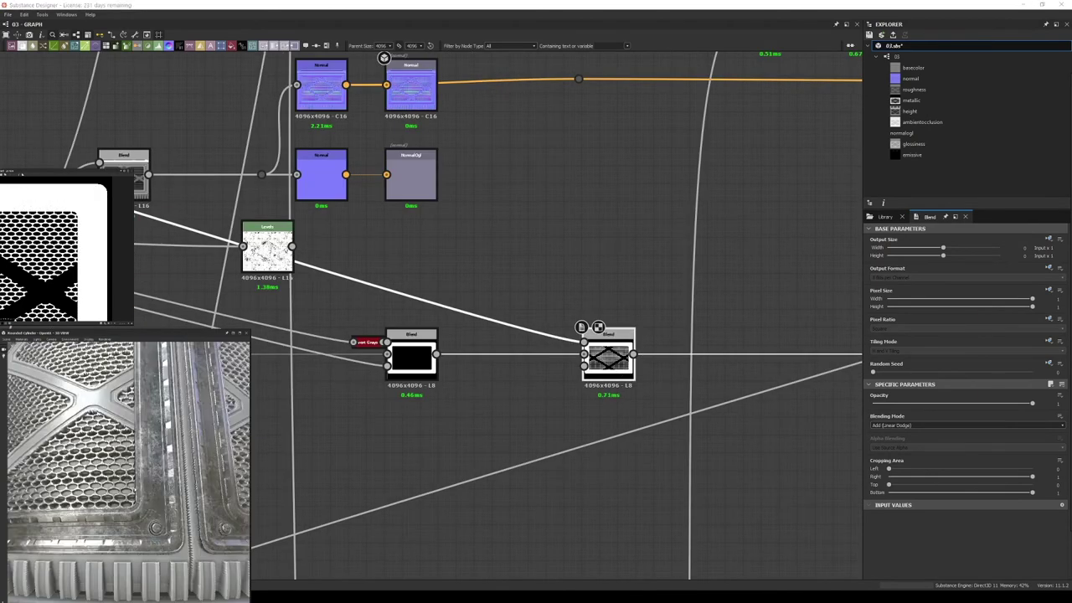
- Retune the panel mask's Levels by dragging its histogram range slider
left_click(451, 323)
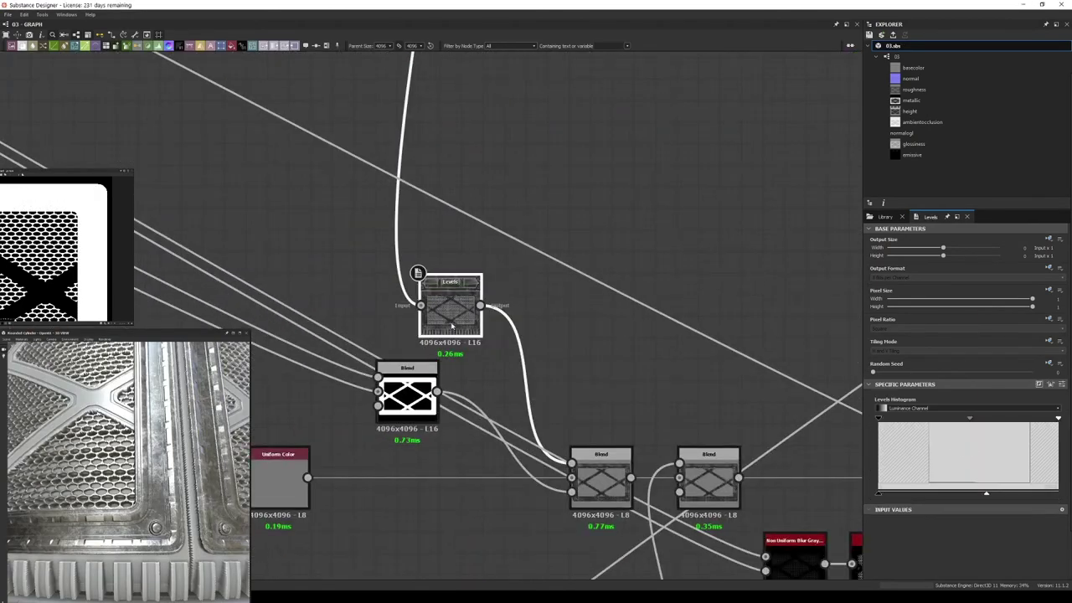
left_click_drag(879, 494, 934, 496)
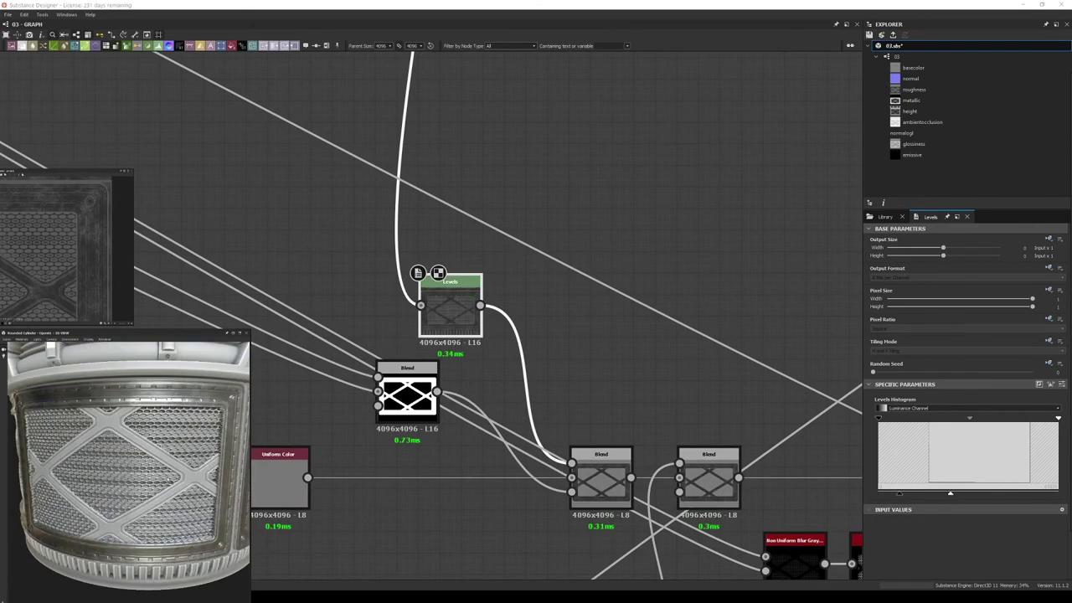
scroll(533, 323, "down", 5)
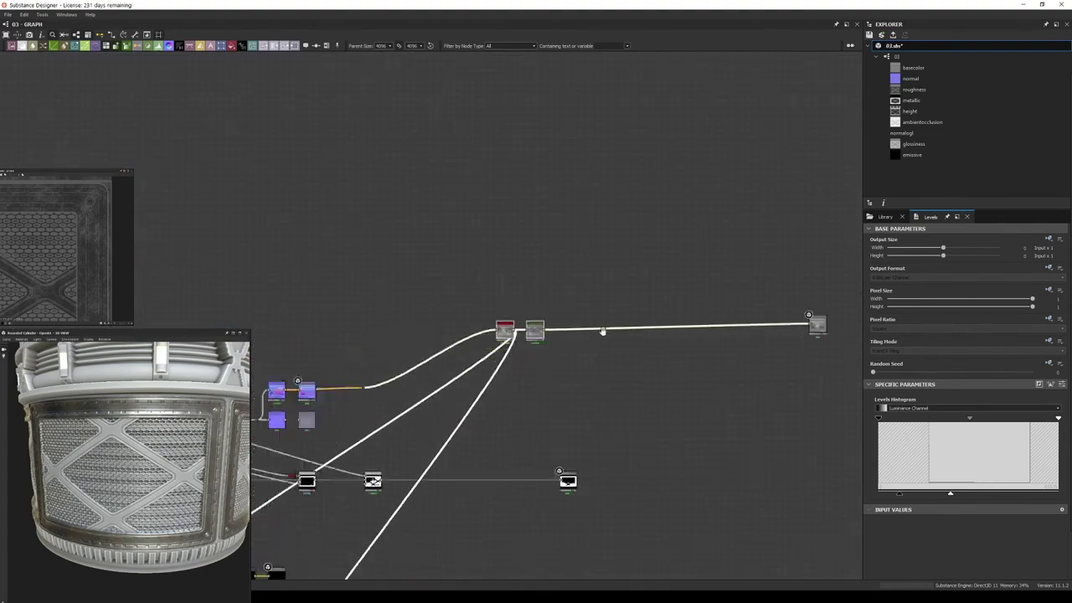
scroll(603, 331, "down", 5)
scroll(559, 259, "up", 3)
scroll(559, 259, "up", 2)
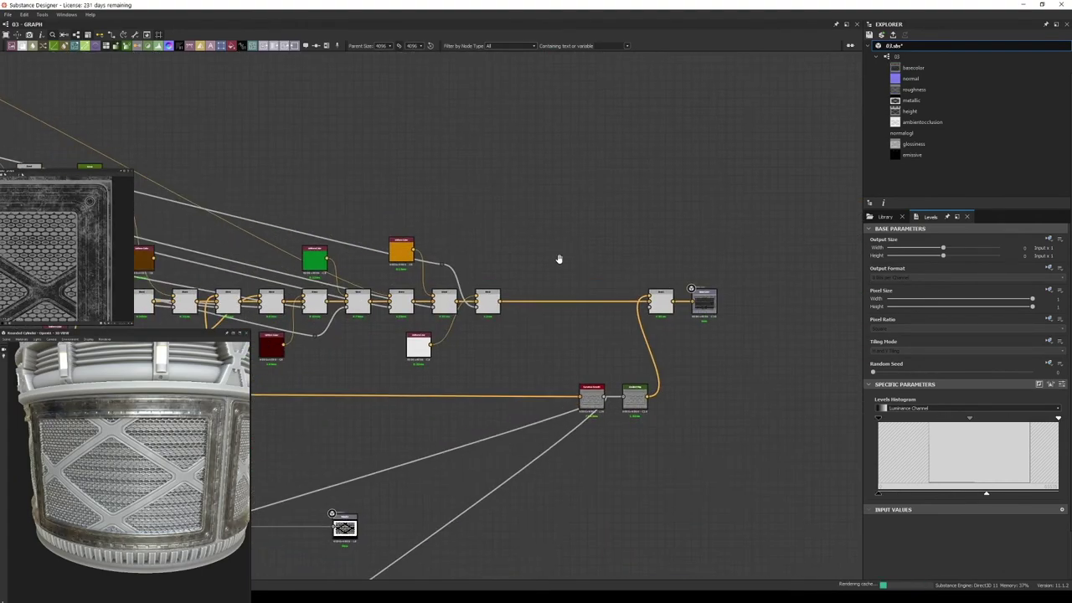
- Pick a different HDRI environment and open the preview material's properties
left_click(885, 216)
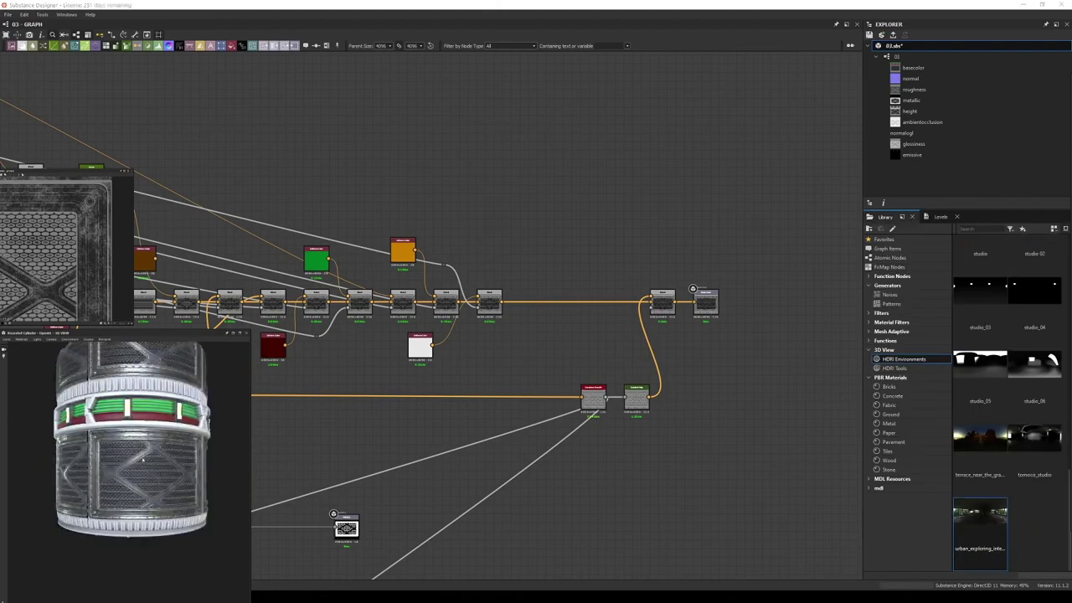
scroll(143, 459, "up", 3)
double_click(195, 453)
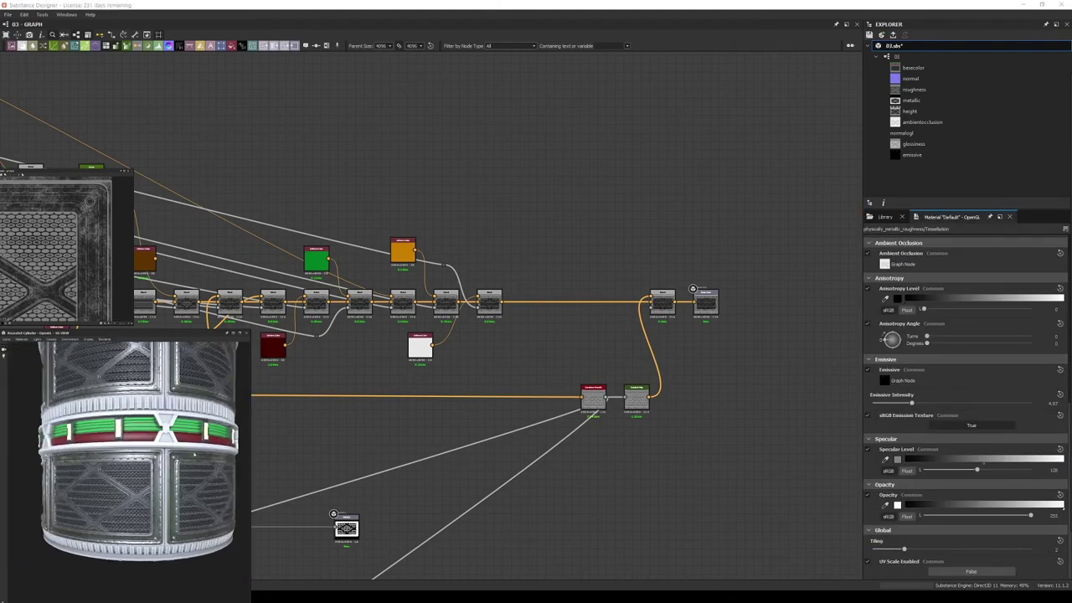
scroll(134, 452, "up", 3)
scroll(544, 314, "down", 3)
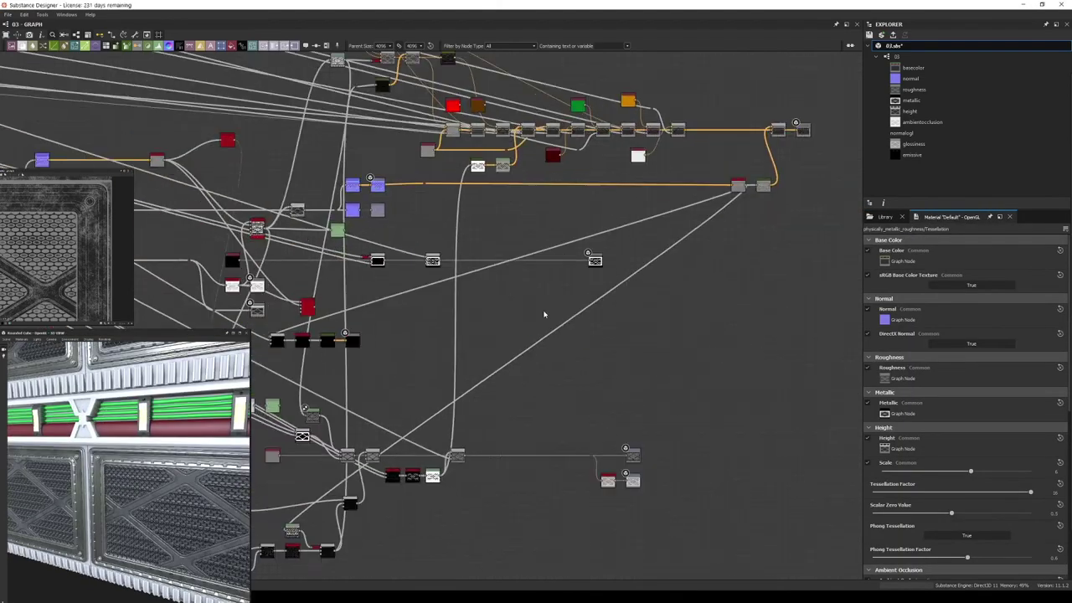
scroll(544, 315, "up", 5)
- Inspect the Blend nodes' parameters, then open the stripe Gradient Map's gradient editor
left_click(602, 408)
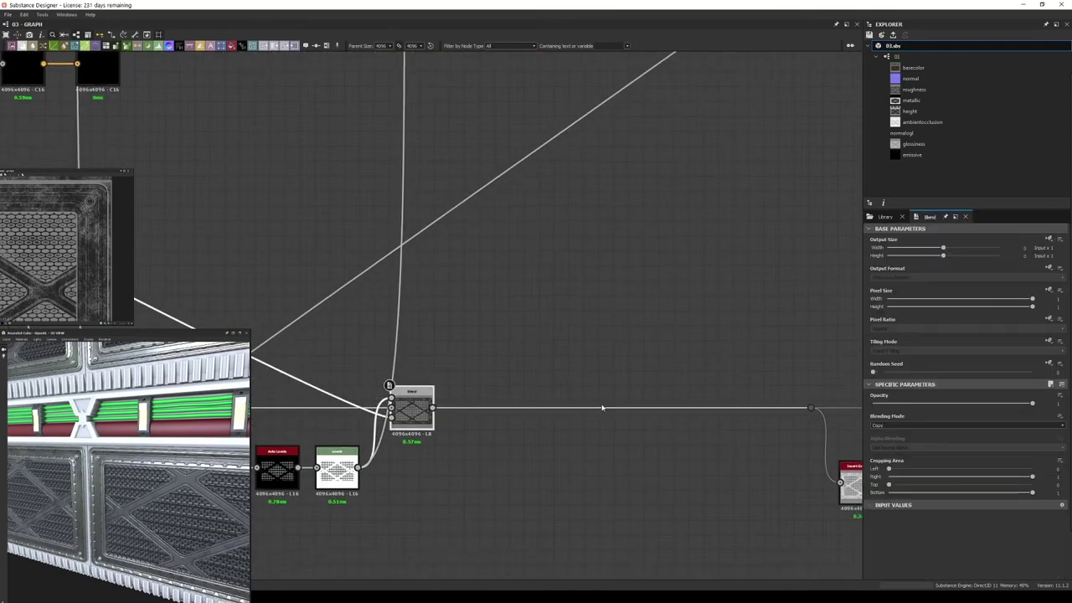
scroll(602, 408, "down", 5)
scroll(465, 313, "up", 5)
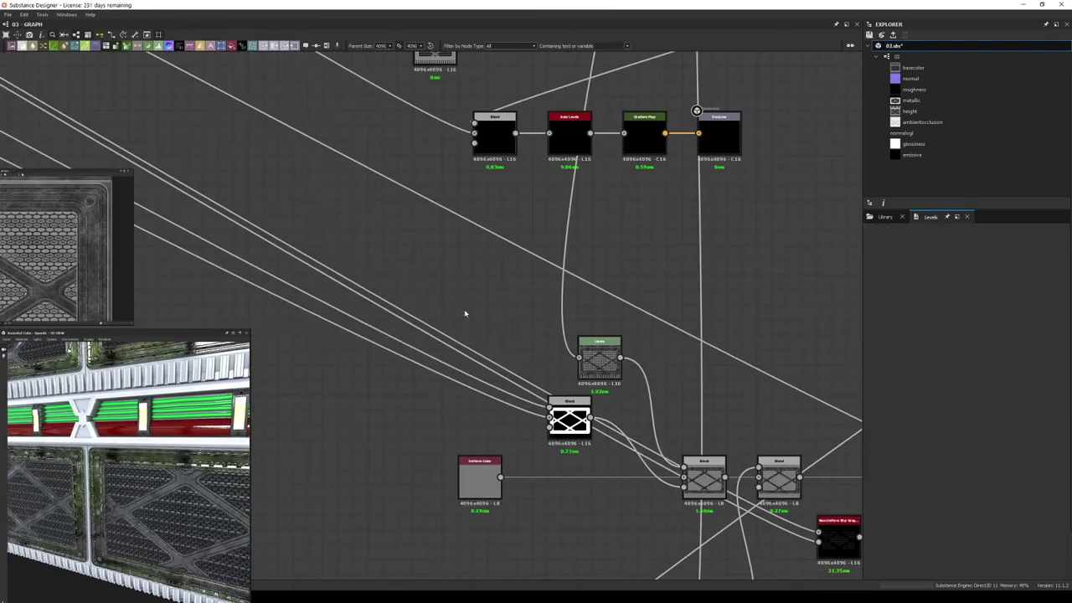
scroll(465, 313, "down", 5)
scroll(400, 289, "up", 3)
scroll(401, 289, "up", 2)
scroll(425, 412, "up", 1)
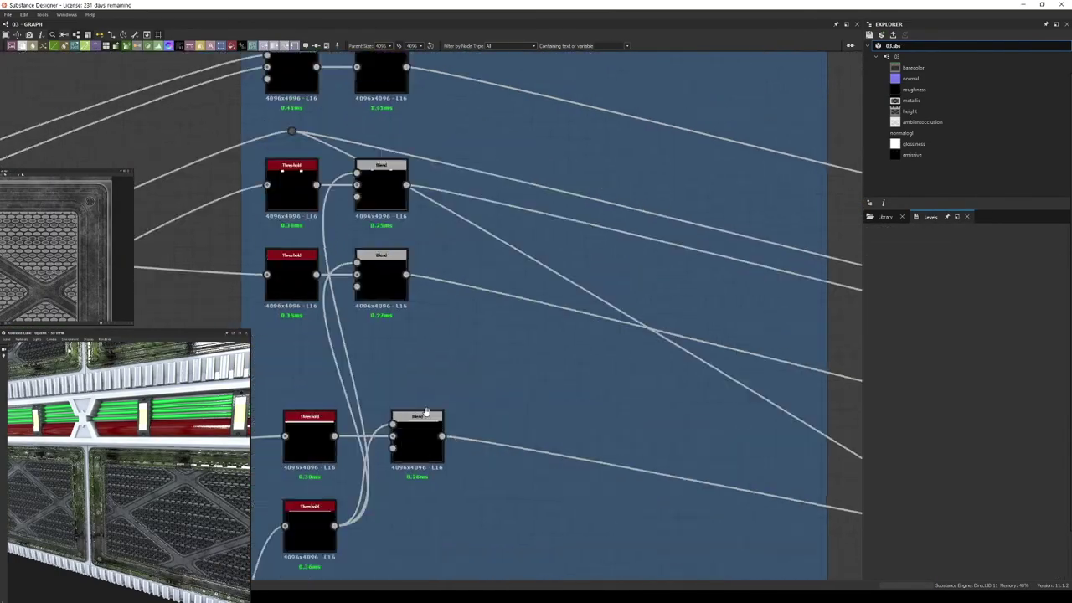
scroll(425, 412, "down", 1)
scroll(540, 305, "up", 5)
left_click(292, 352)
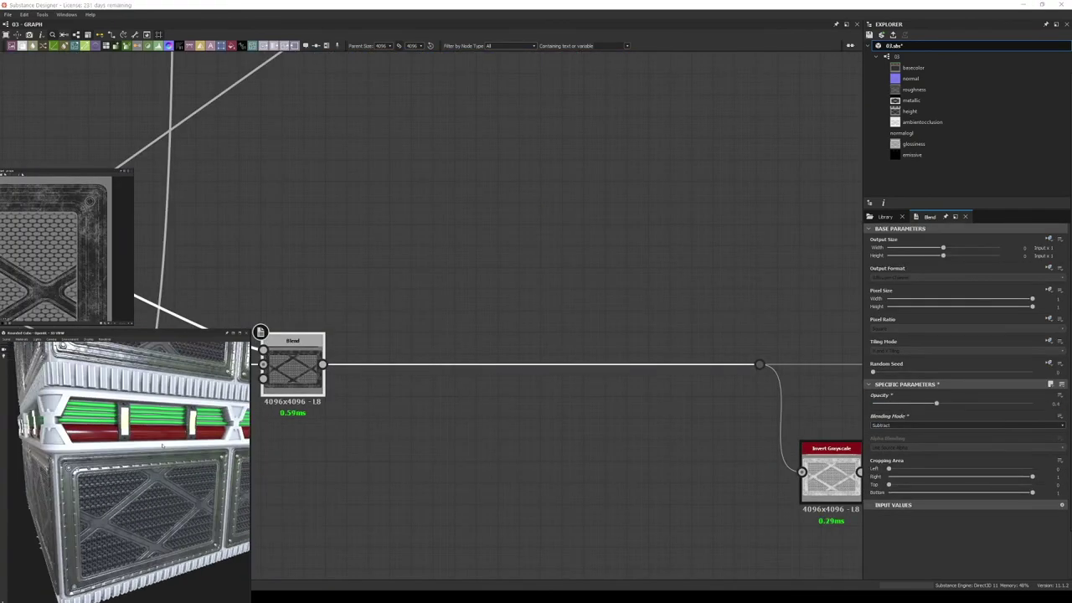
middle_click_drag(587, 368, 788, 402)
left_click(886, 216)
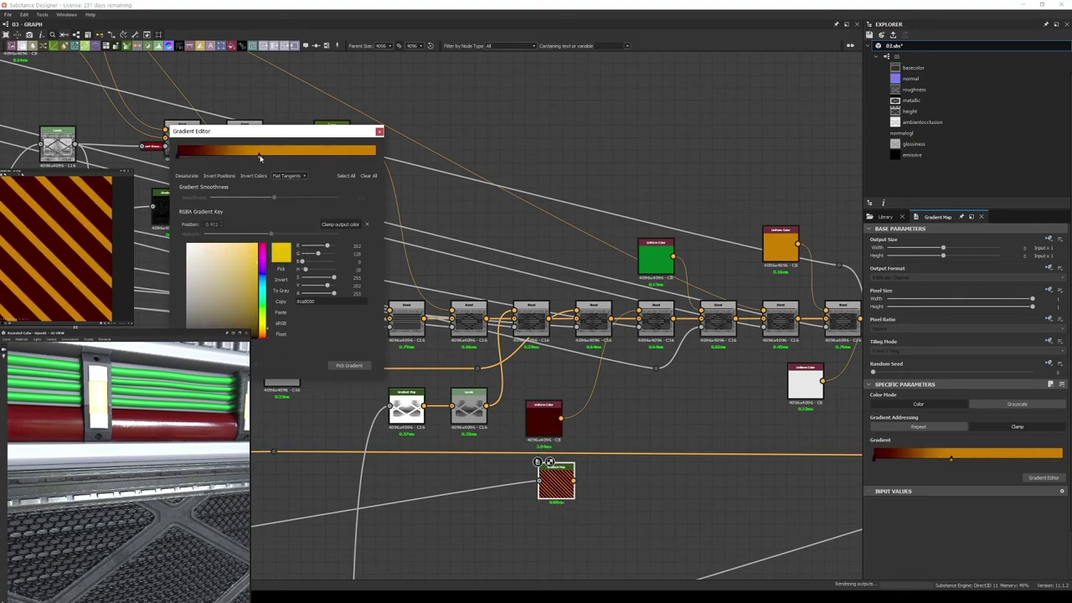
- Add a Warp node after the striped Gradient Map
left_click(380, 131)
middle_click_drag(557, 426, 434, 415)
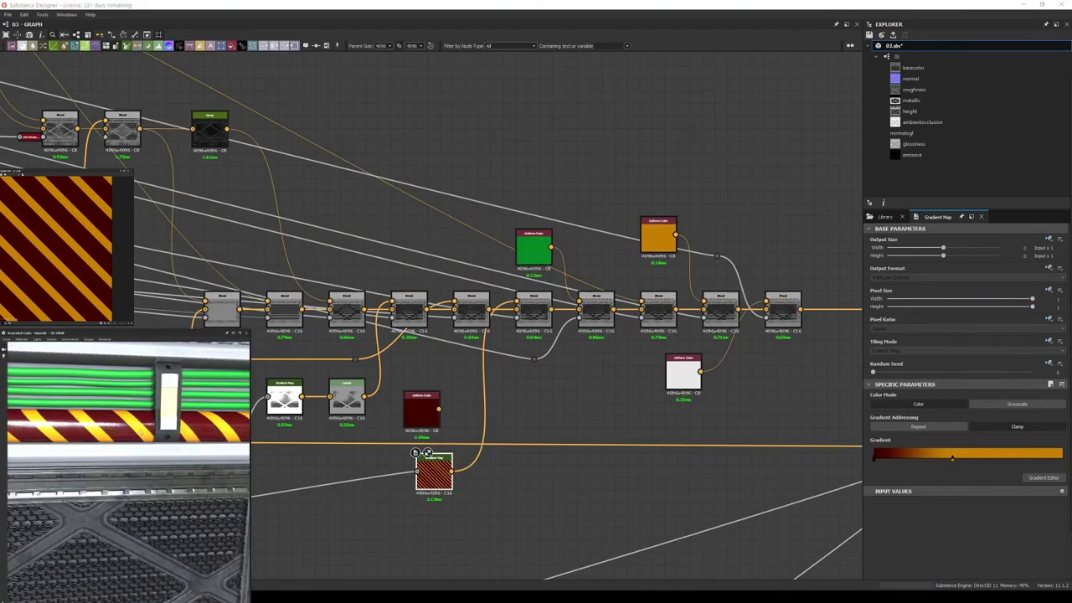
scroll(509, 399, "up", 3)
left_click_drag(401, 504, 382, 525)
key("space")
type("warp")
key("Return")
scroll(805, 344, "down", 2)
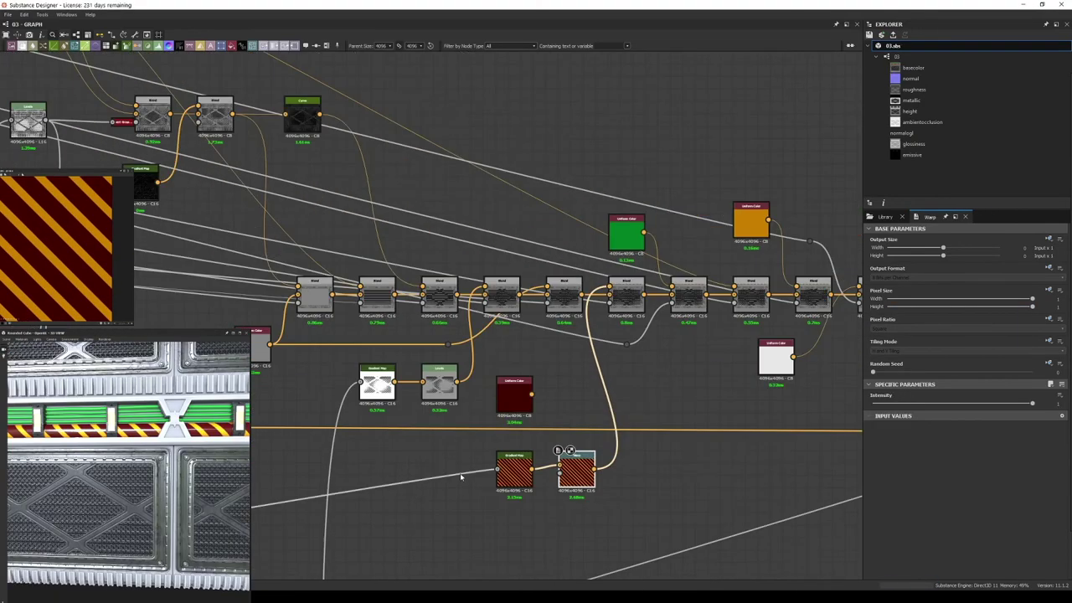
- Place Dirt 2 and Grunge Map 003 from the library, wiring the grunge into Warp
left_click(885, 216)
left_click(894, 294)
left_click_drag(1041, 385, 698, 486)
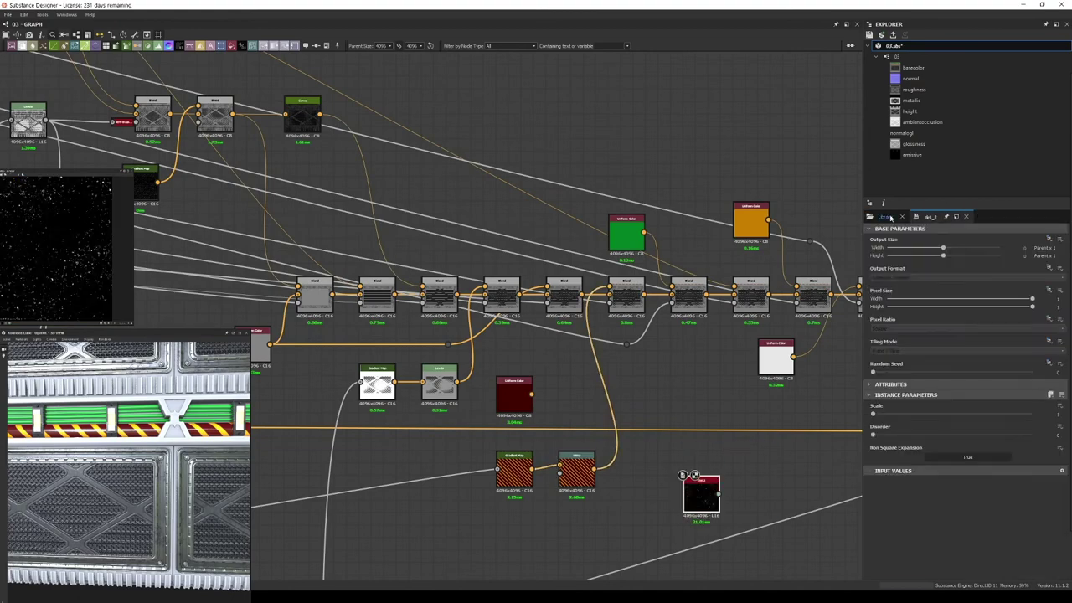
left_click(885, 216)
mouse_move(1006, 369)
left_mouse_down()
mouse_move(402, 523)
mouse_move(612, 444)
left_mouse_up()
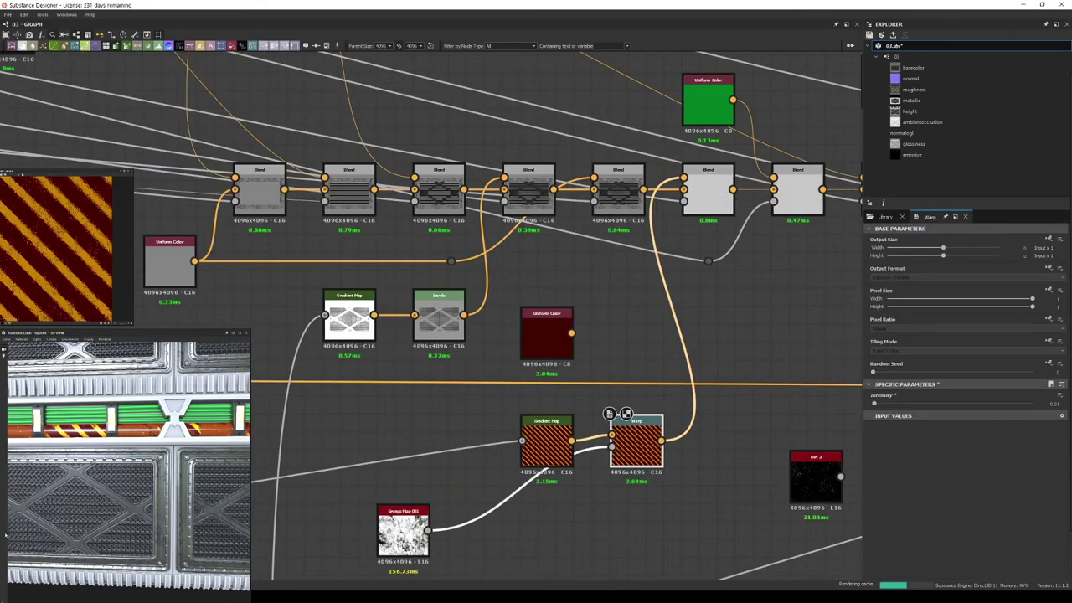
middle_click_drag(469, 537, 478, 427)
left_click(412, 427)
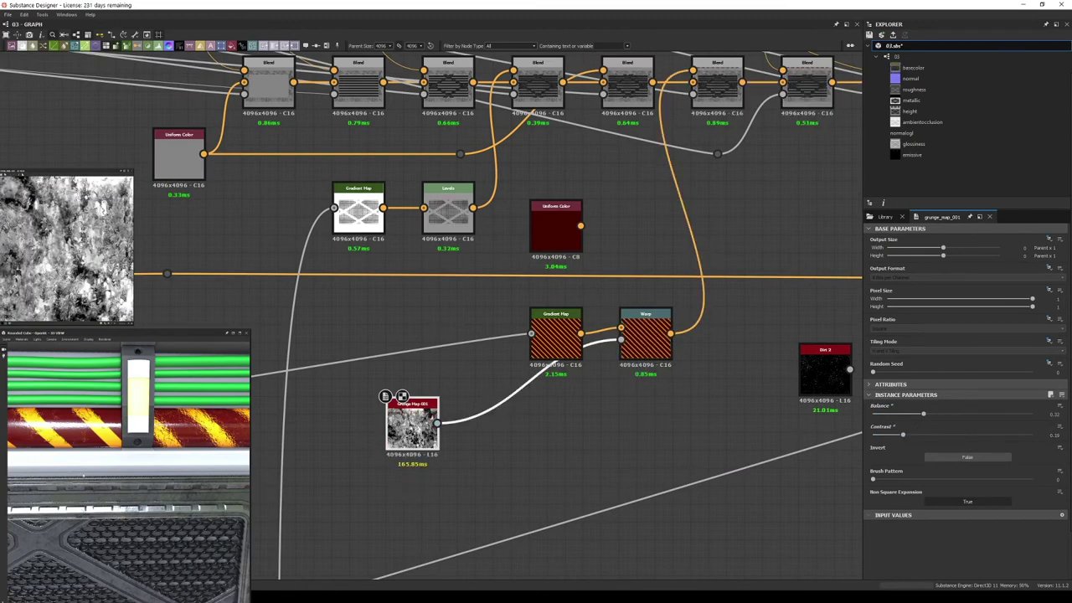
- Chain Safe Transform Grayscale and Levels after Grunge Map 003, replacing a Blur HQ
key("space")
type("blur hq")
key("Return")
key("space")
type("safe transform")
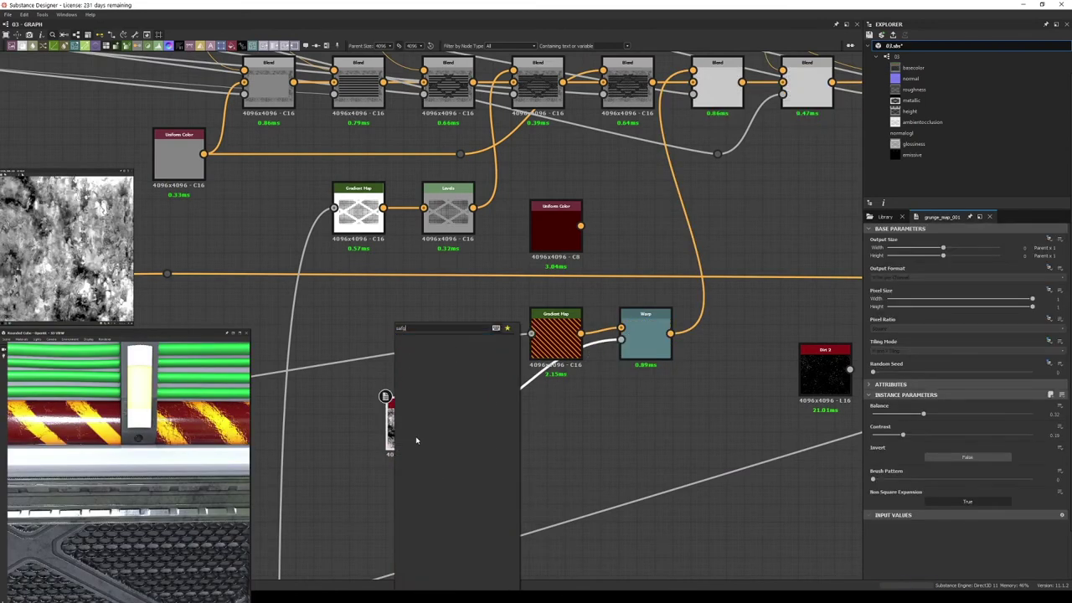
key("Return")
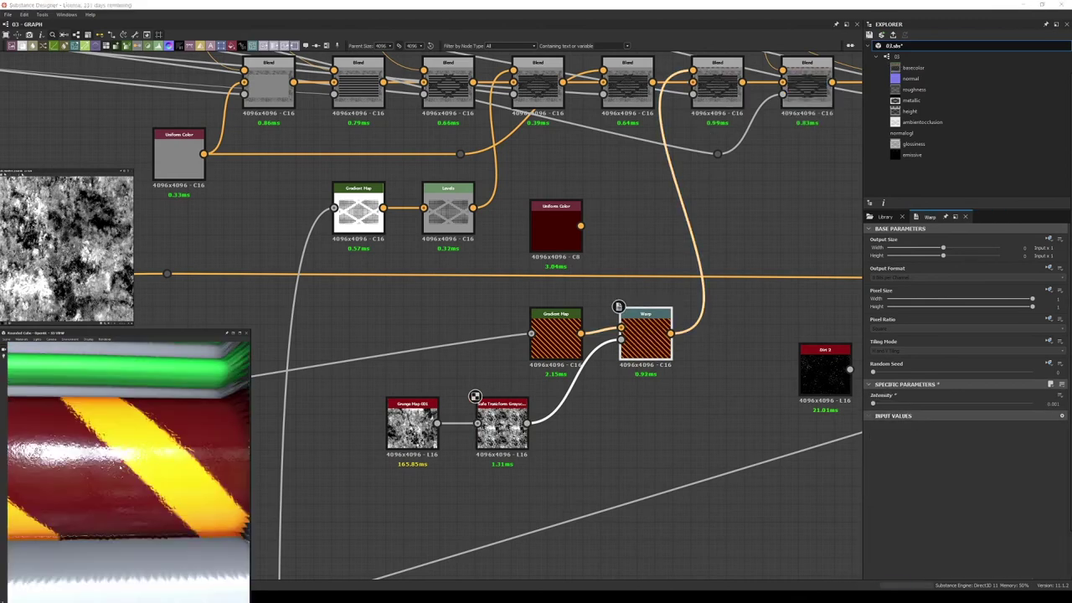
key("space")
type("levels")
key("Return")
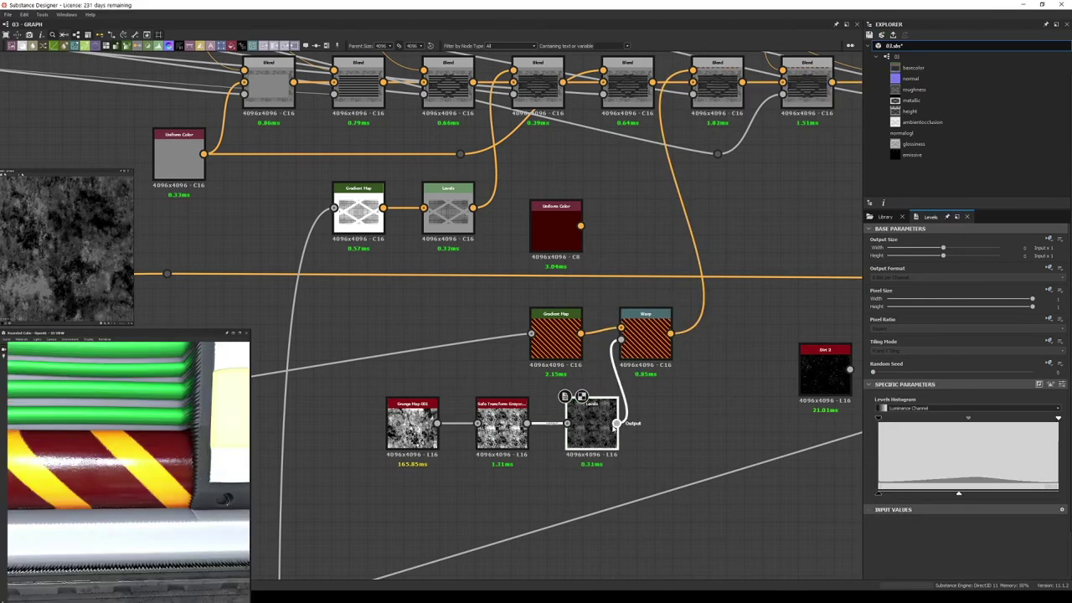
- Delete the striped Gradient Map and Warp nodes
double_click(531, 310)
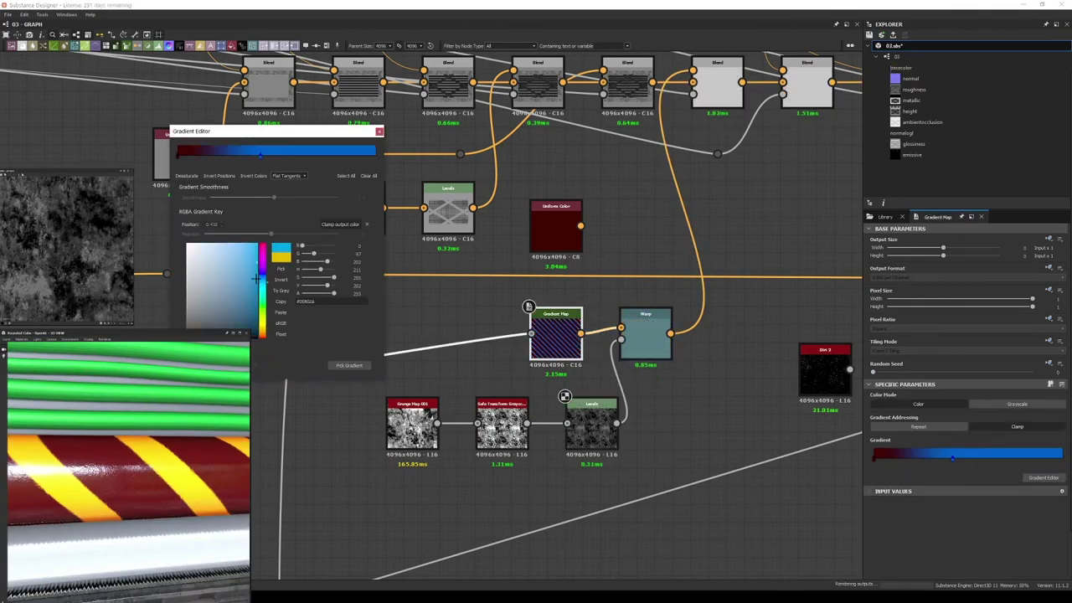
scroll(115, 456, "down", 5)
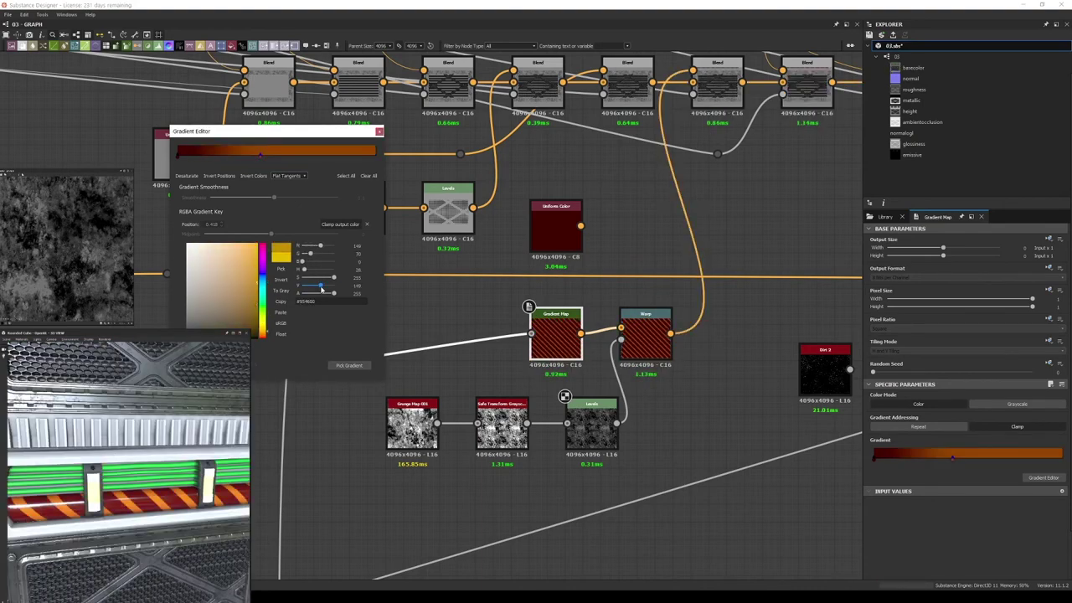
scroll(104, 467, "down", 3)
scroll(104, 467, "down", 3)
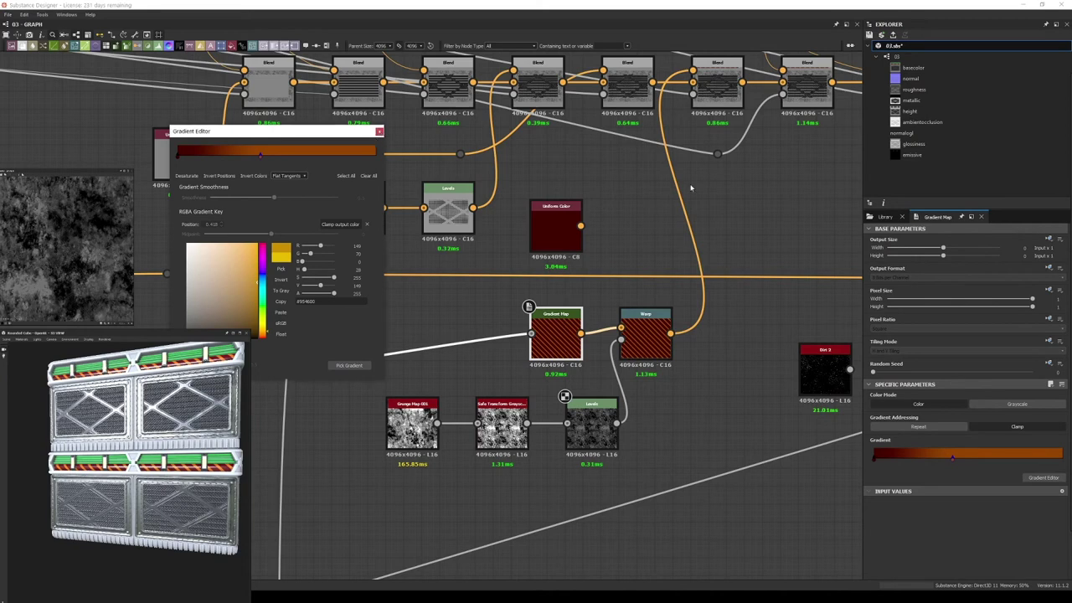
left_click(645, 335, "shift")
key("Delete")
left_click_drag(617, 423, 634, 304)
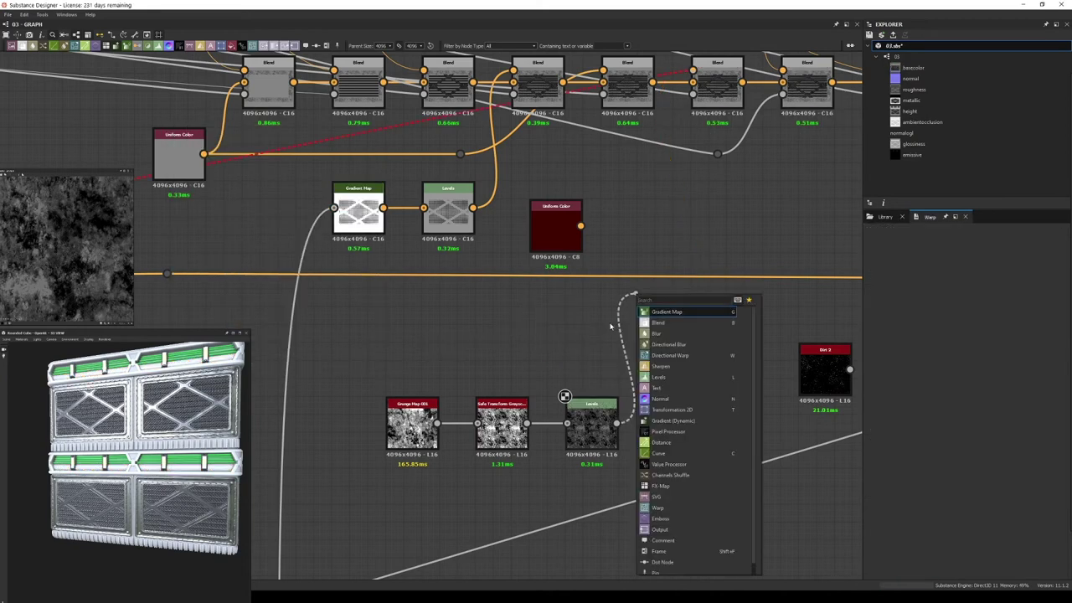
- Add a Gradient Map after Levels with its light end set to dark red #420000
key("Return")
key("ctrl+v")
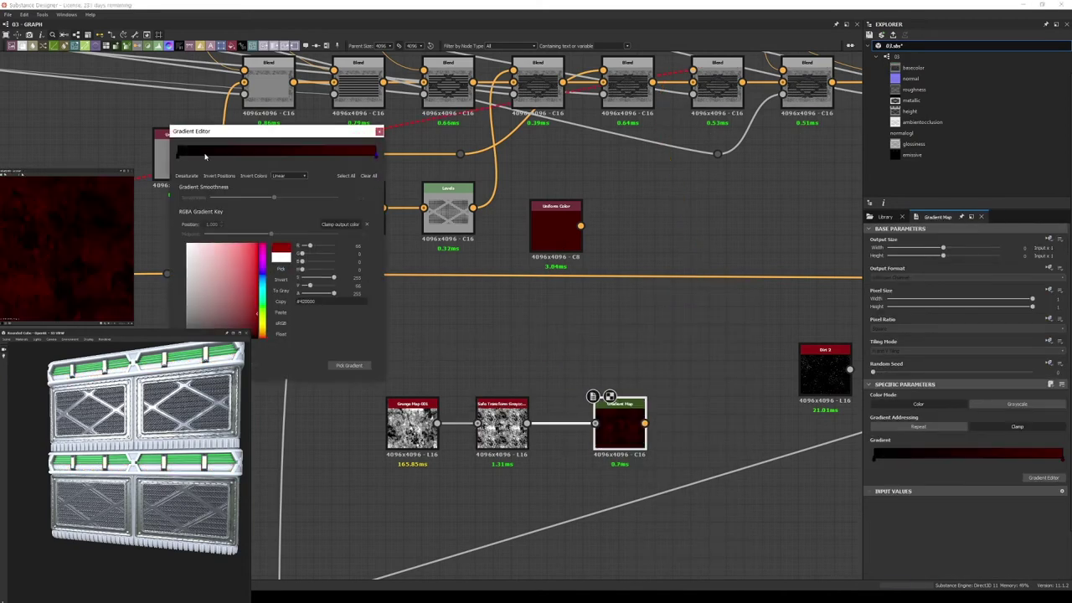
key("Escape")
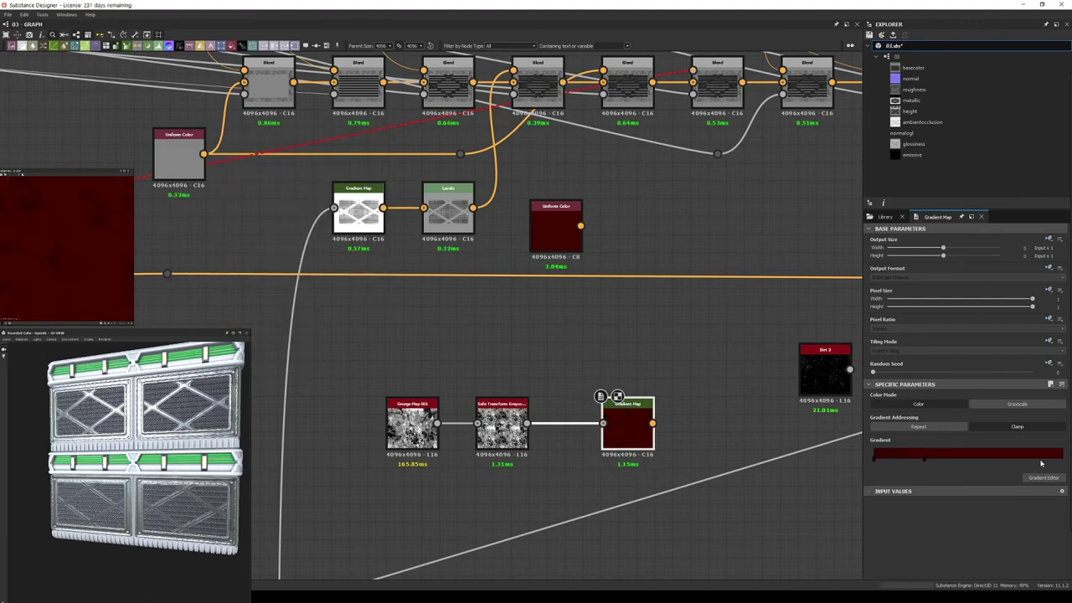
- Add a Blend after the red gradient and connect Dirt 2 into it
middle_click_drag(604, 384, 590, 477)
scroll(125, 460, "up", 5)
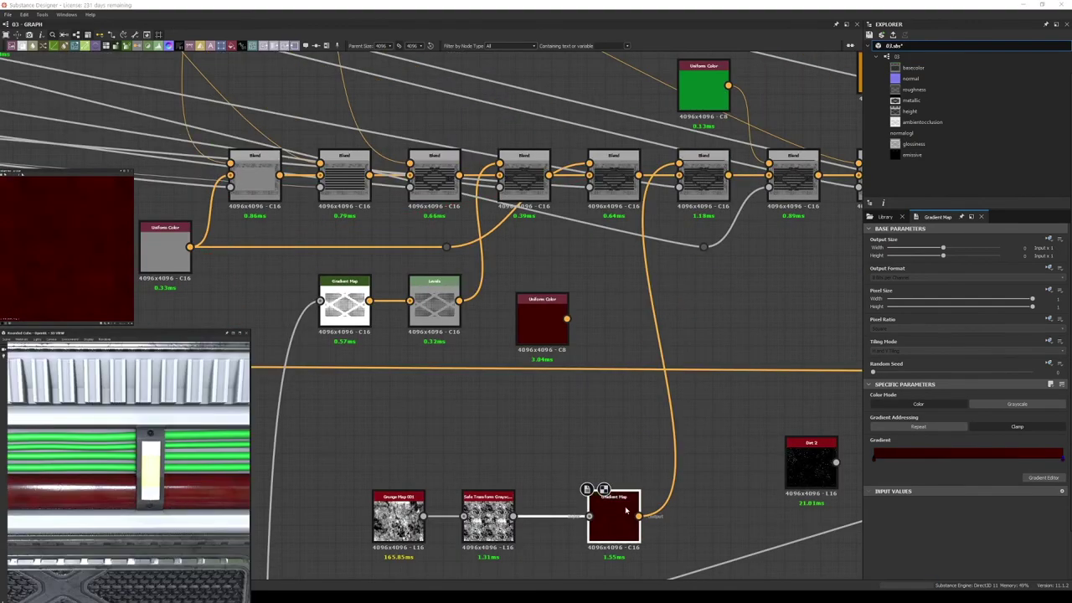
scroll(591, 477, "down", 2)
mouse_move(794, 312)
left_mouse_down()
mouse_move(634, 352)
mouse_move(456, 297)
left_mouse_up()
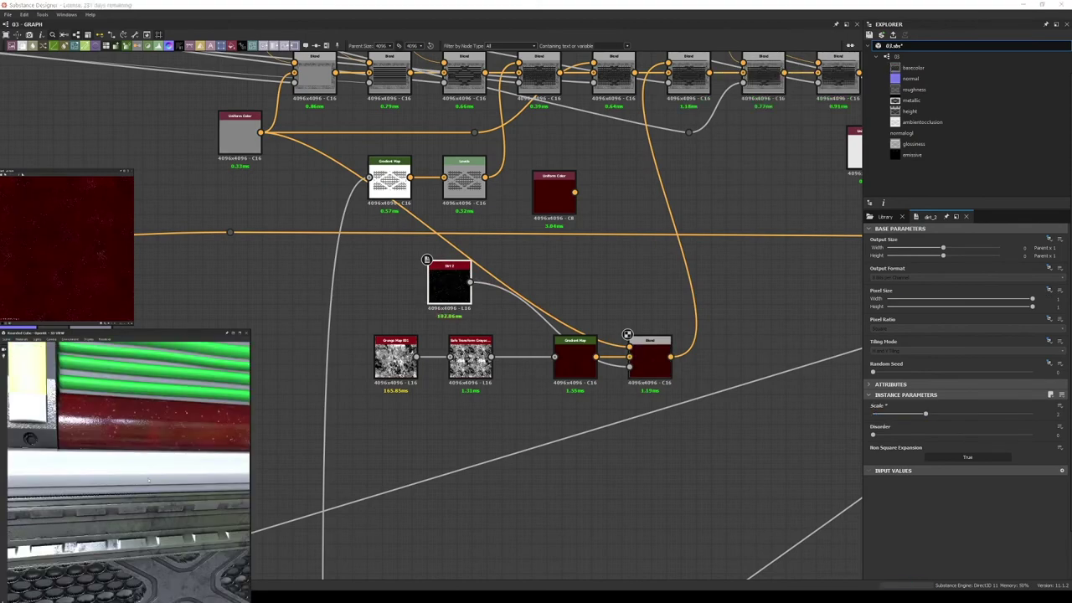
scroll(628, 335, "down", 3)
scroll(603, 351, "up", 5)
- Try another blending mode on a Blend node, then delete the redundant Blend
left_click(642, 343)
left_click(937, 425)
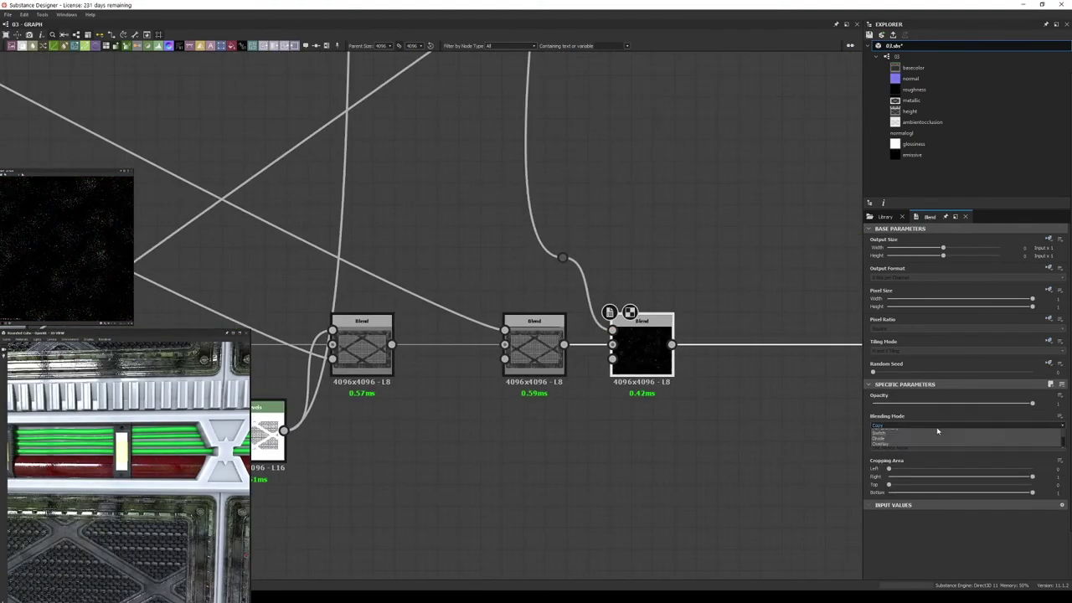
left_click(938, 430)
key("Delete")
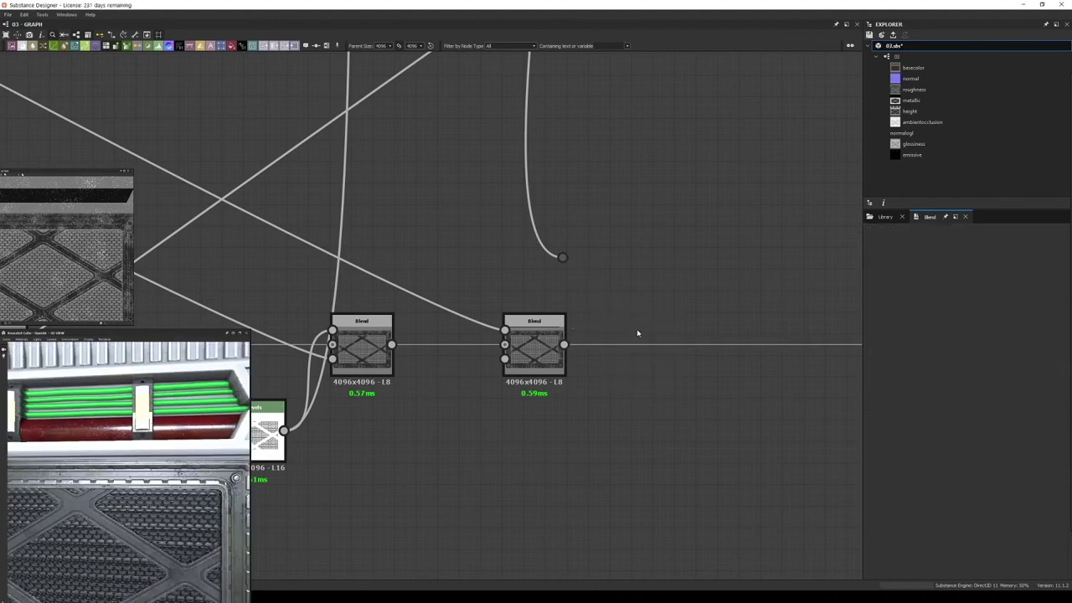
scroll(637, 334, "down", 2)
scroll(536, 419, "down", 3)
- Lower the Clouds 2 Subtract Blend's opacity to 0.02
left_click(523, 478)
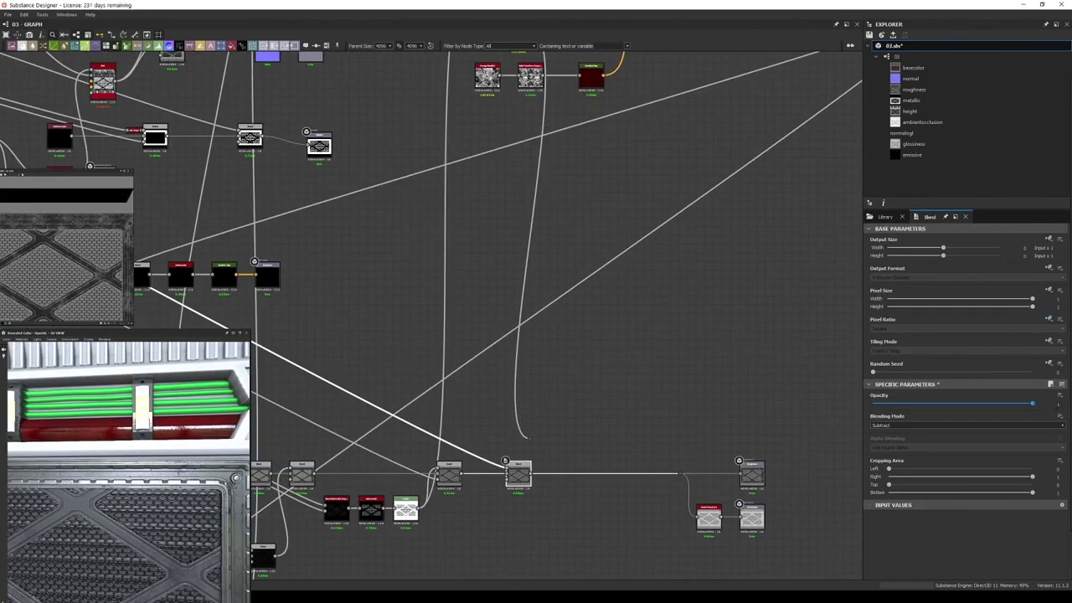
scroll(565, 432, "down", 5)
scroll(461, 363, "up", 3)
scroll(503, 394, "up", 3)
left_click(579, 431)
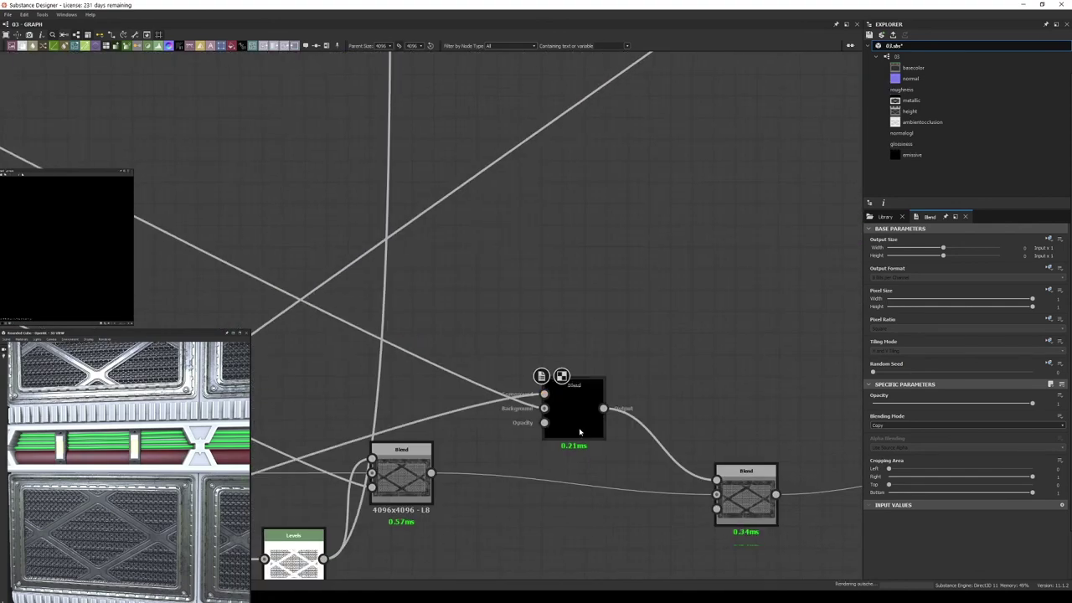
scroll(405, 311, "down", 3)
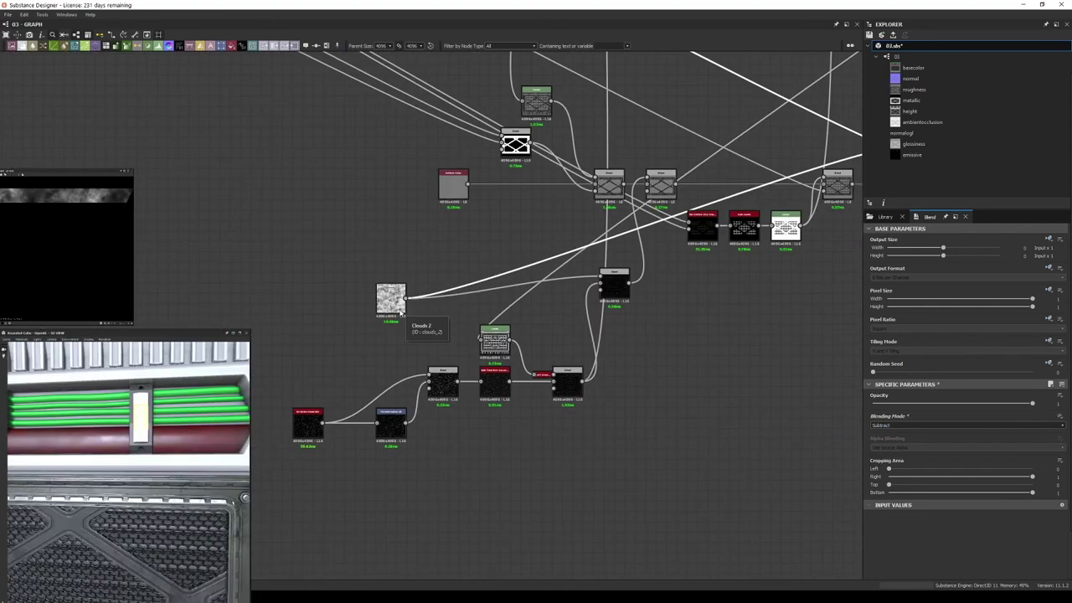
double_click(401, 310)
scroll(402, 377, "up", 3)
double_click(578, 233)
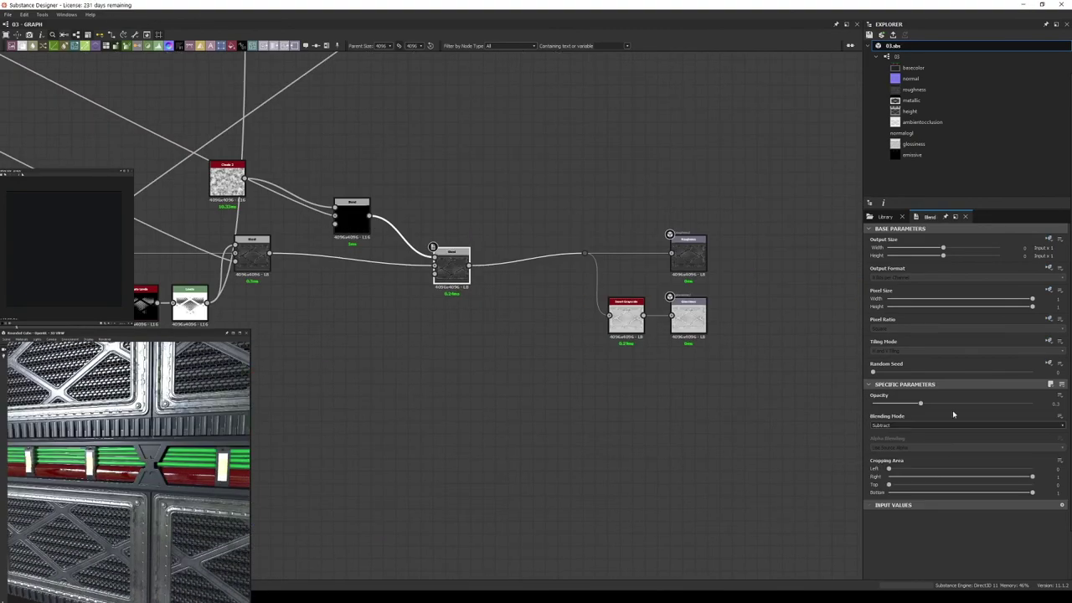
left_click_drag(884, 406, 876, 404)
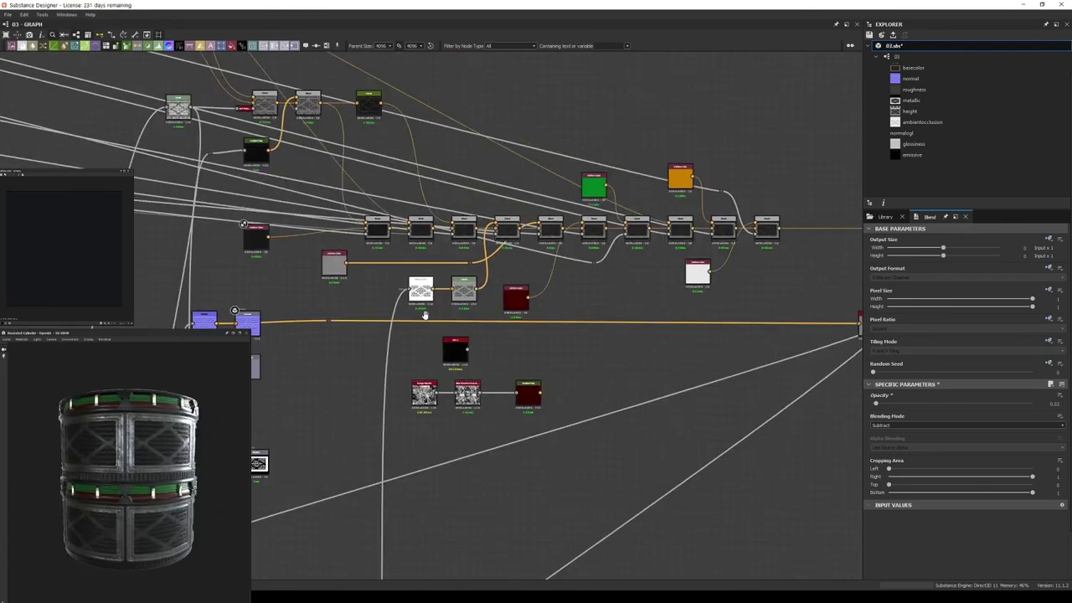
- Darken the grey Uniform Color to black and drop a Blend's opacity near zero
left_click_drag(418, 164, 592, 191)
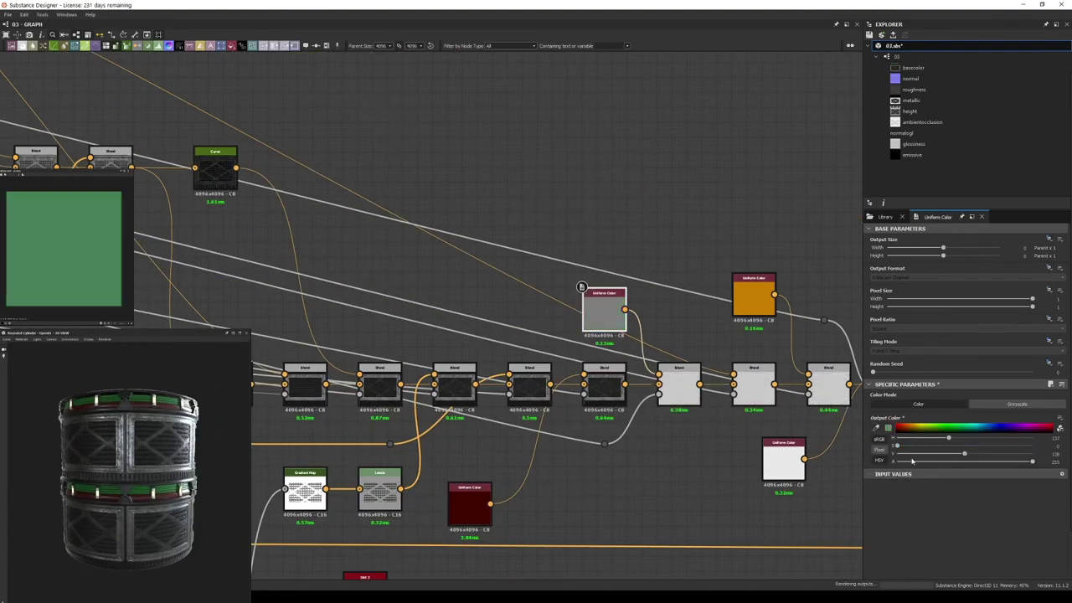
left_click_drag(882, 455, 873, 426)
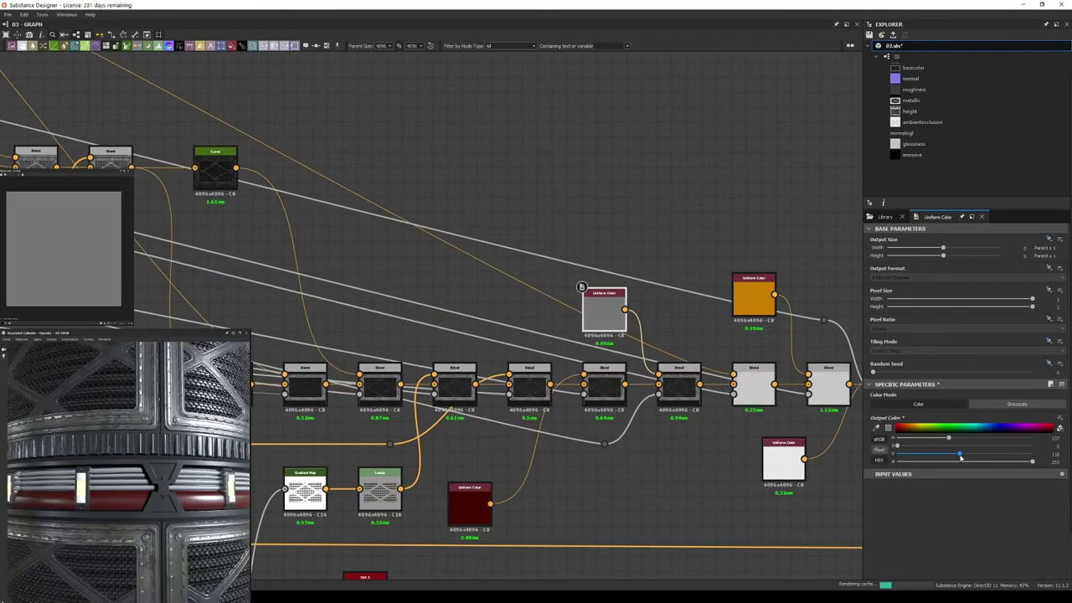
scroll(95, 518, "down", 5)
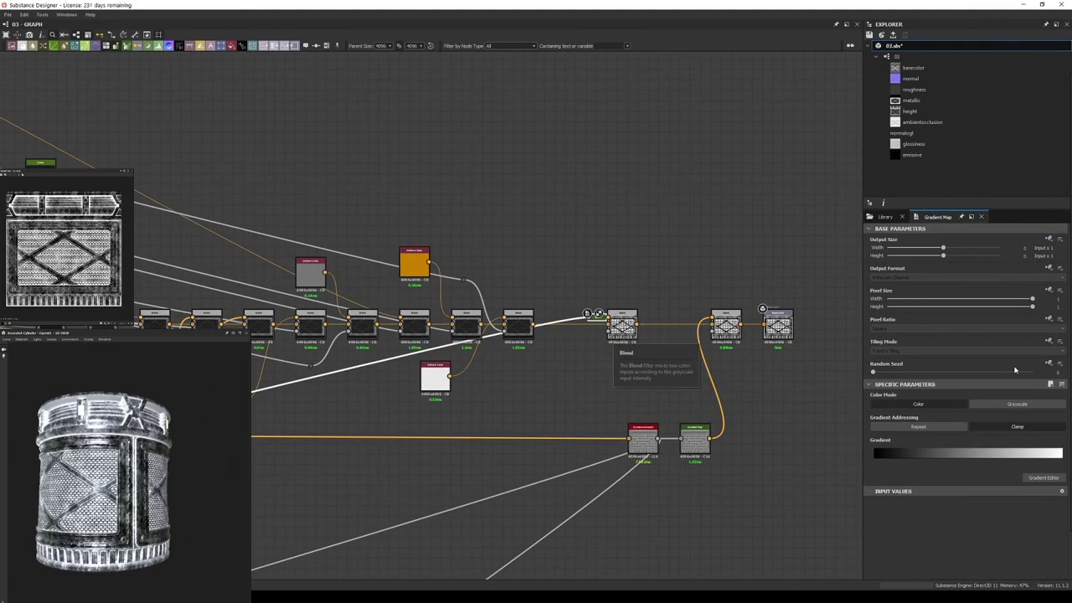
left_click_drag(1032, 403, 880, 403)
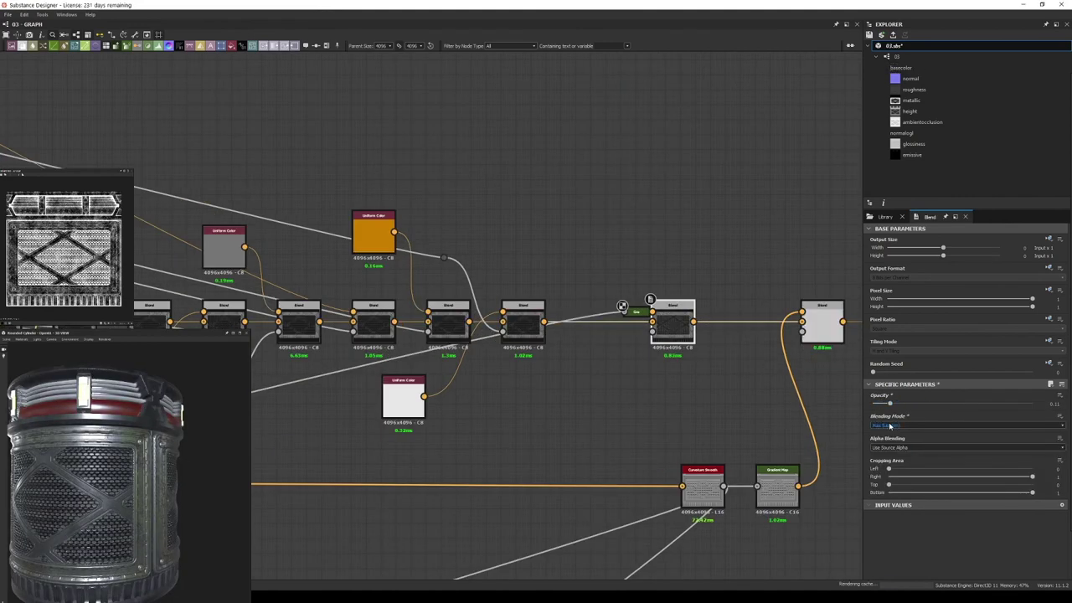
- Insert a Levels node on the link between the Add Blend and the next Blend
mouse_move(93, 469)
left_mouse_down()
mouse_move(108, 494)
mouse_move(118, 490)
left_mouse_up()
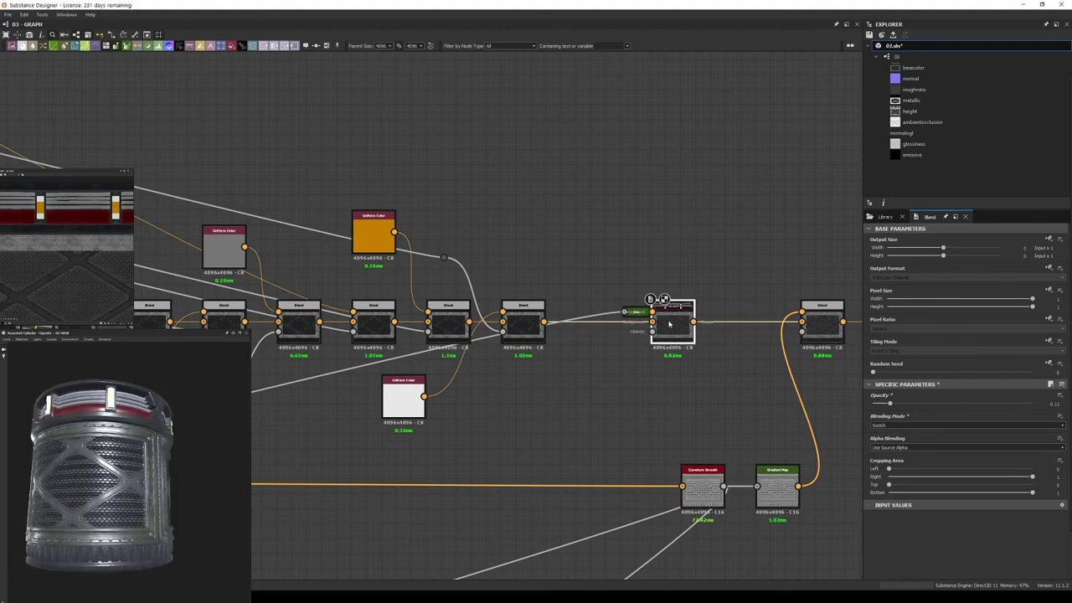
scroll(670, 324, "down", 3)
scroll(539, 277, "up", 5)
left_click(451, 216)
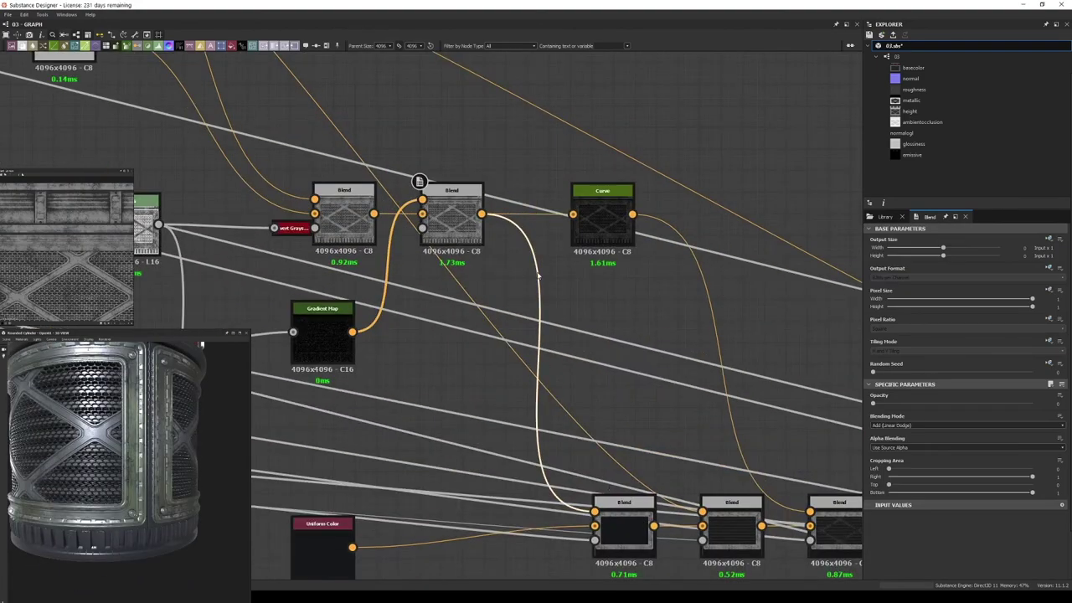
key("ctrl+l")
left_click_drag(160, 414, 155, 459)
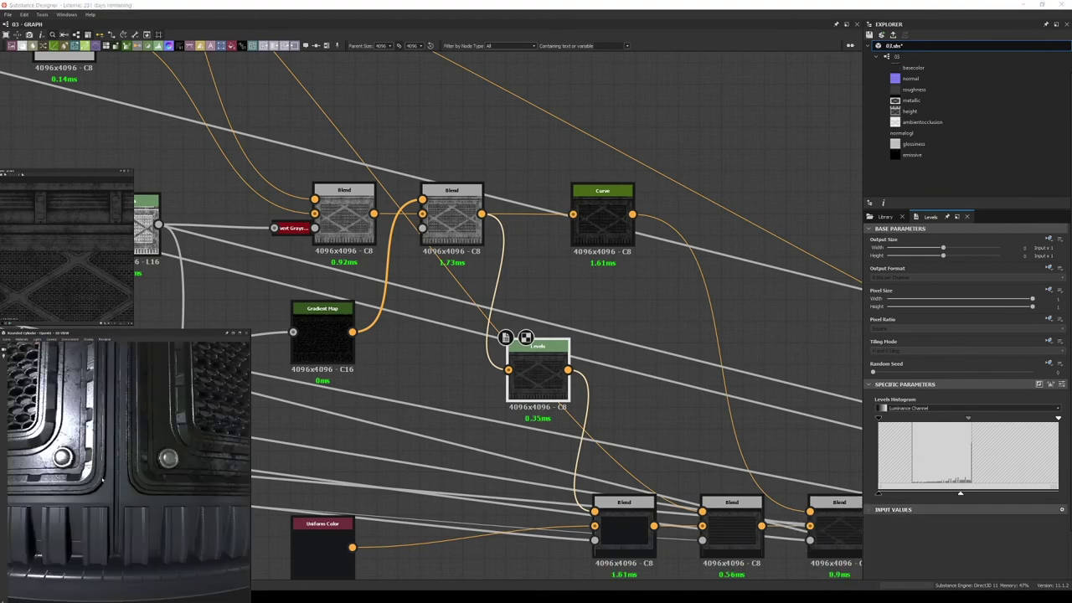
scroll(432, 318, "down", 3)
scroll(432, 318, "up", 3)
- Inspect the 0.37-opacity Overlay Blend and orbit the cylinder preview to check it
left_click(555, 343)
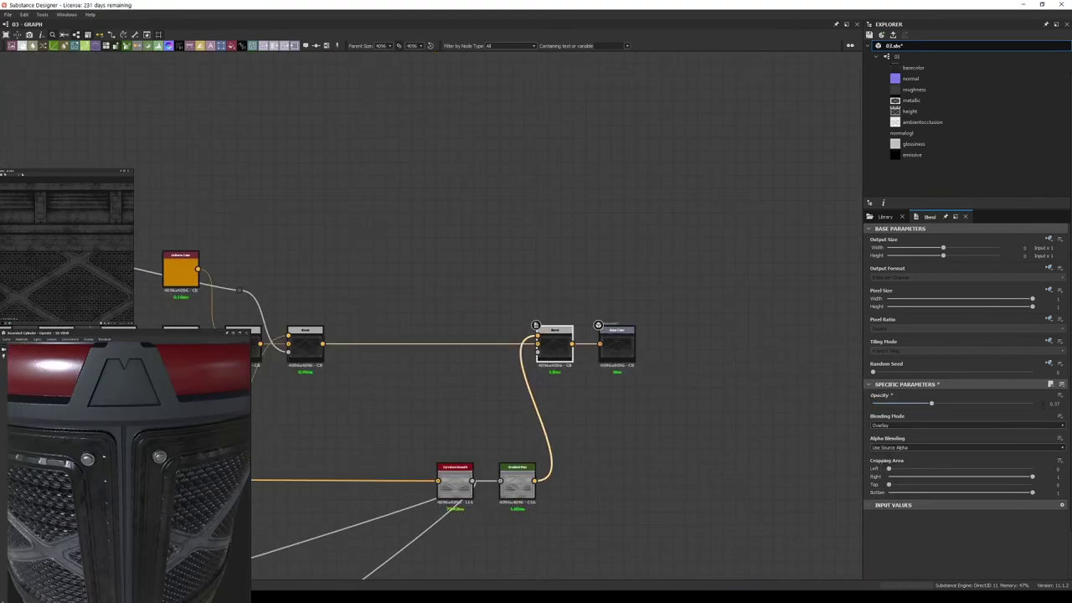
scroll(126, 453, "down", 5)
left_click_drag(126, 419, 124, 435)
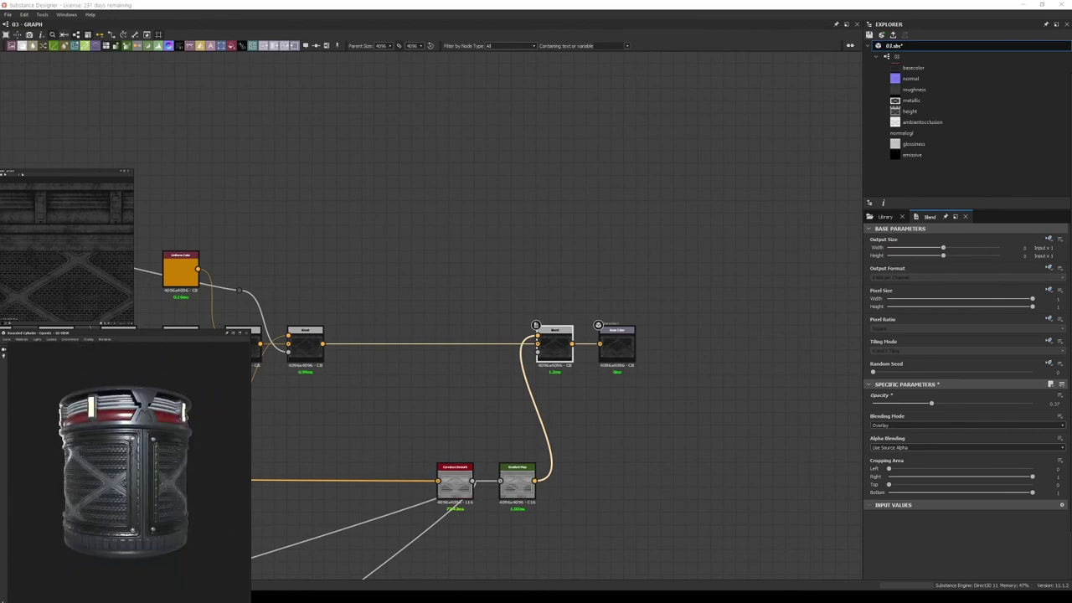
left_click_drag(134, 457, 148, 462)
scroll(149, 462, "up", 5)
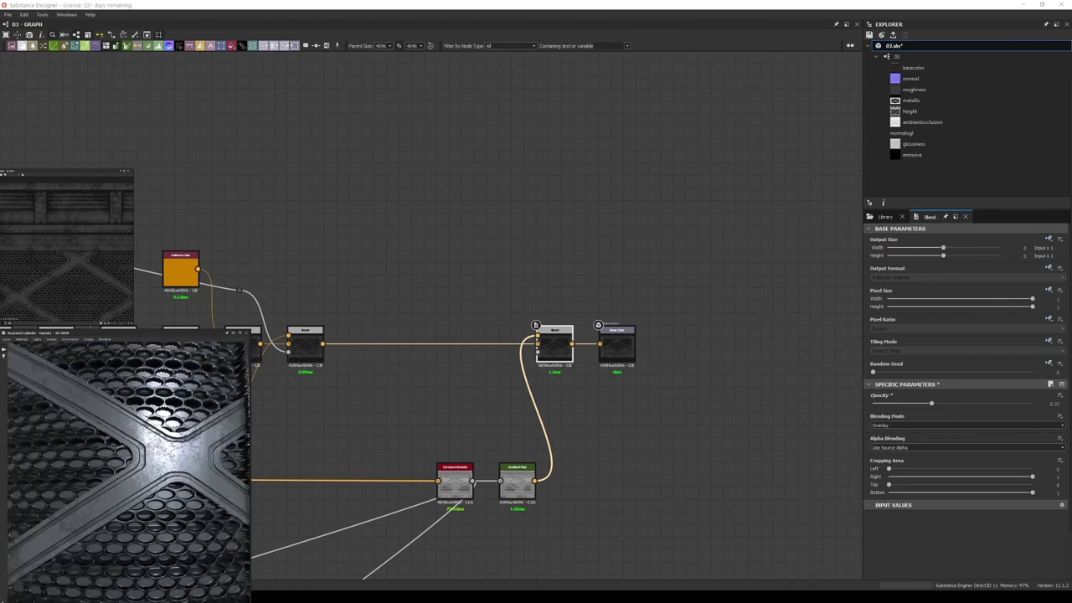
scroll(148, 462, "down", 2)
scroll(148, 463, "up", 3)
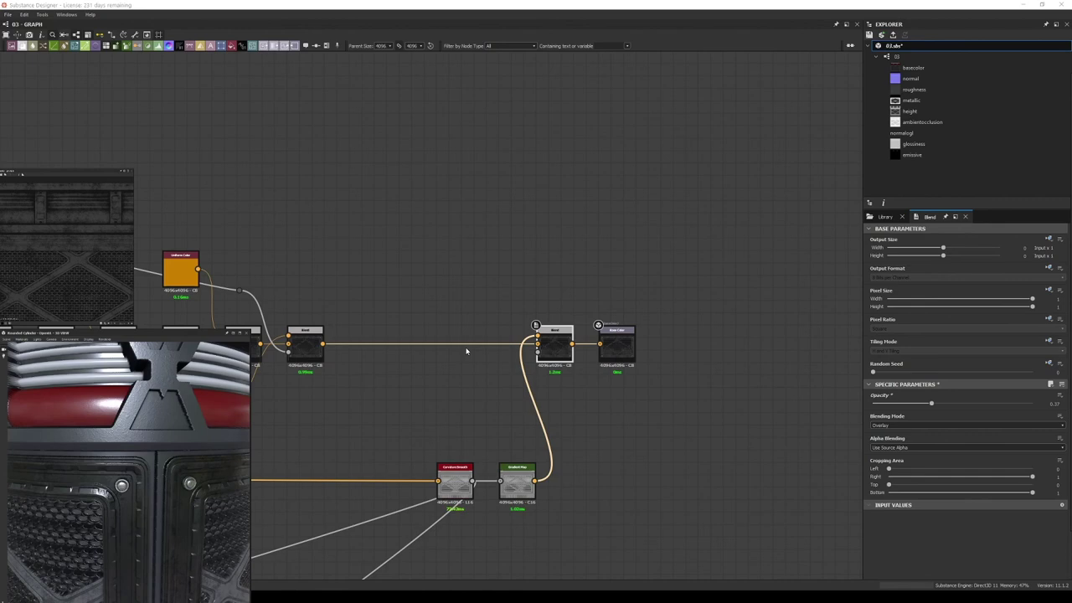
left_click_drag(134, 453, 151, 467)
scroll(150, 468, "down", 3)
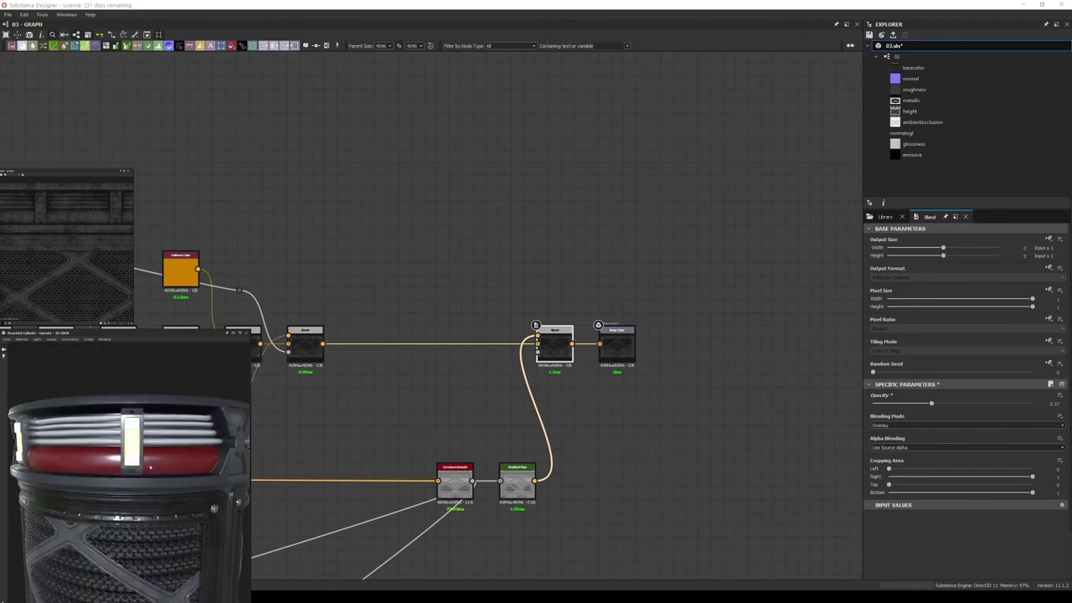
scroll(151, 467, "down", 3)
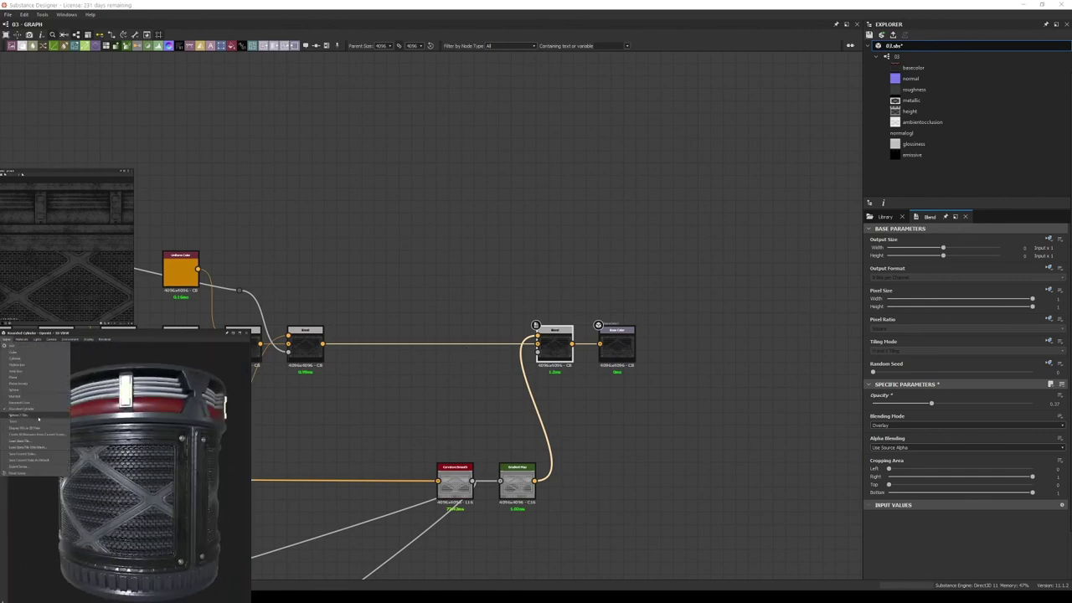
- Switch the 3D preview mesh to a Rounded Cube
left_click(39, 416)
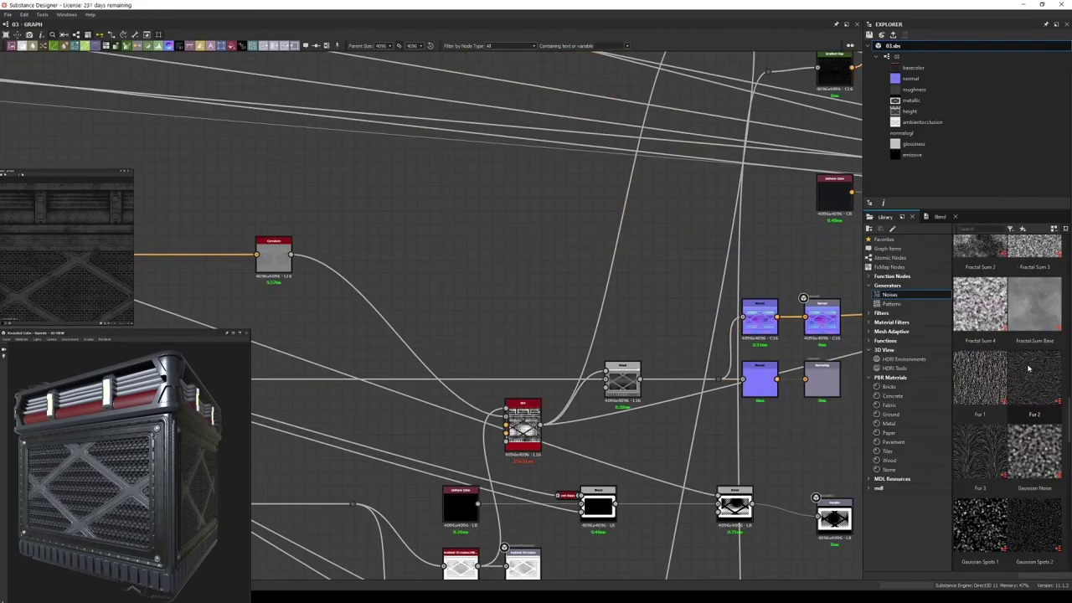
middle_click_drag(486, 324, 419, 276)
left_click(419, 264)
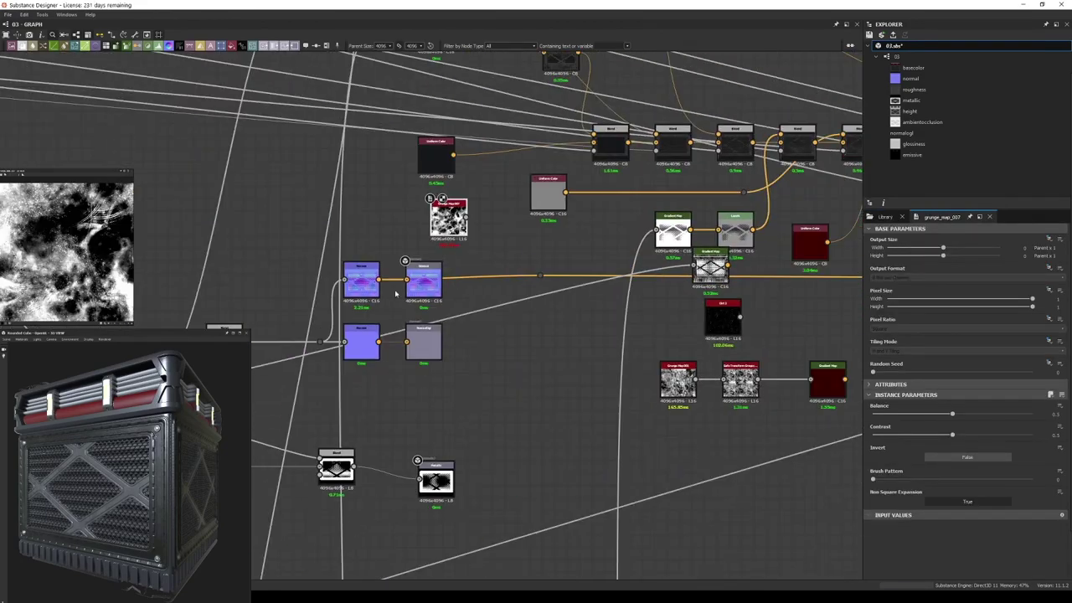
scroll(655, 137, "up", 3)
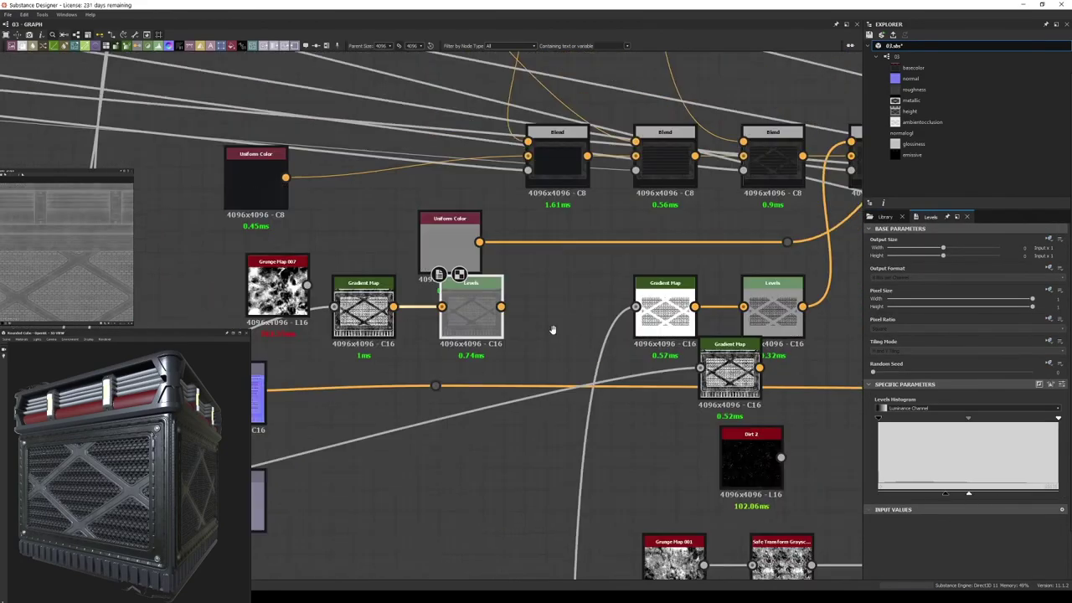
- Set the grunge Gradient Map's key to near-black grey #16171a
double_click(327, 362)
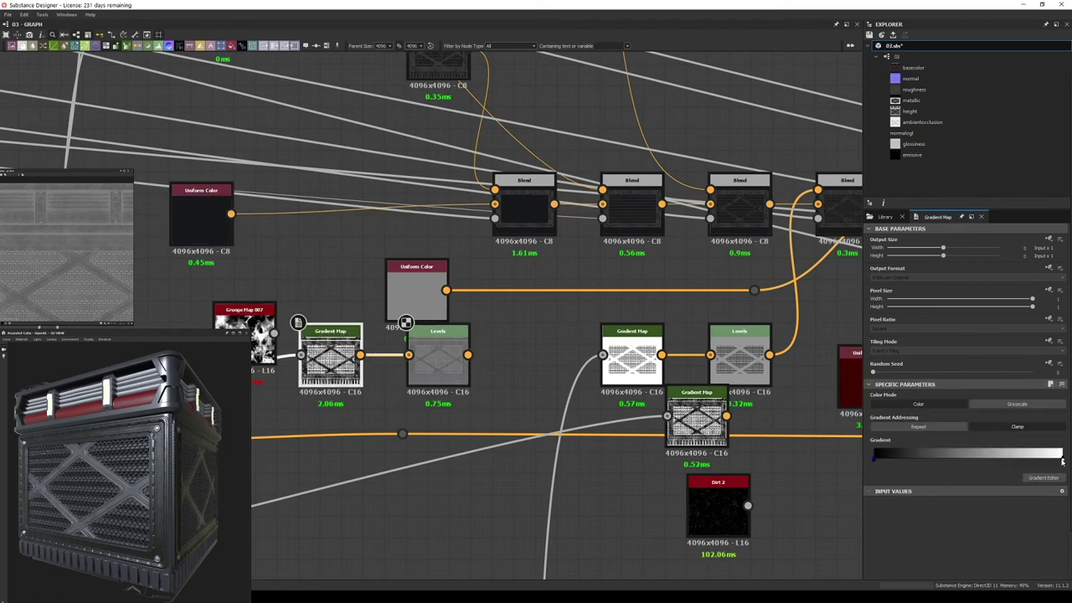
key("Escape")
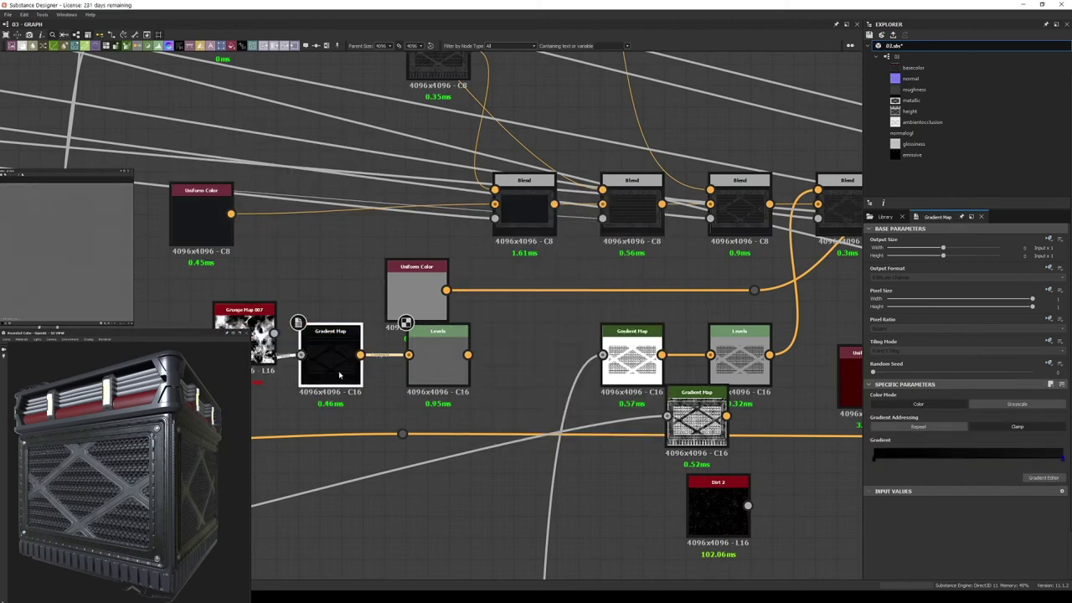
left_click(971, 462)
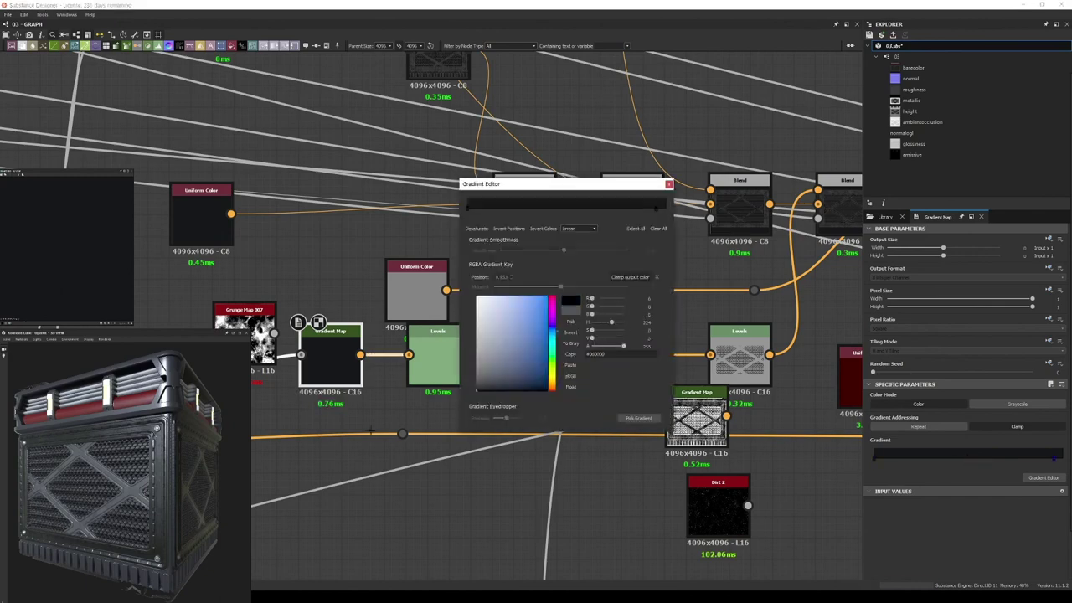
left_click_drag(655, 194, 666, 217)
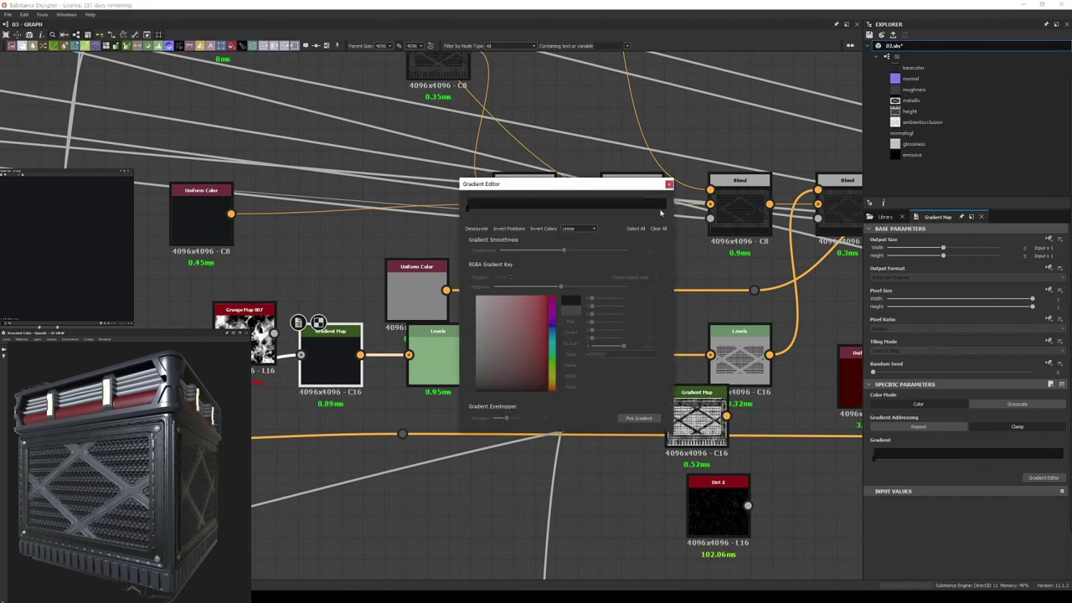
key("Escape")
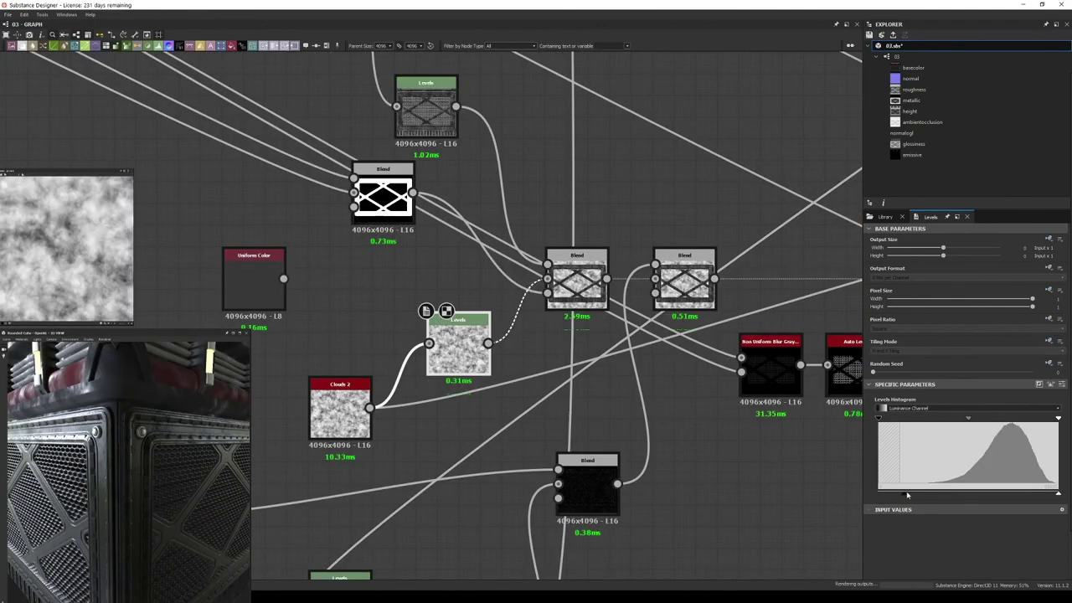
- Adjust the cloud noise Levels contrast and feed the brass Uniform Color into the strip Blend chain
mouse_move(167, 470)
left_mouse_down()
mouse_move(125, 444)
mouse_move(148, 429)
left_mouse_up()
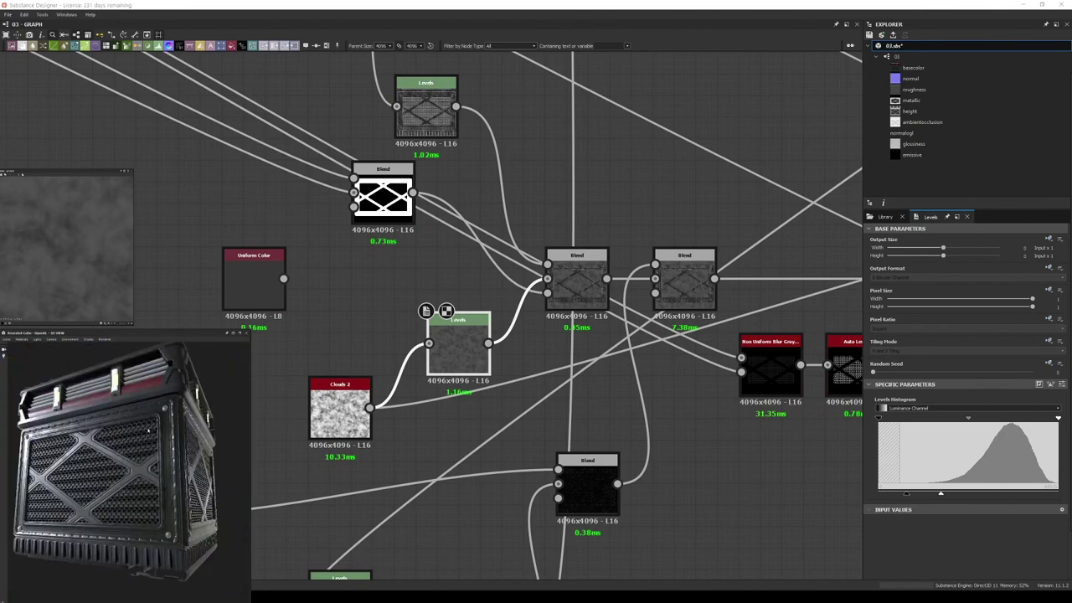
left_click_drag(148, 429, 159, 435)
scroll(308, 242, "down", 3)
scroll(308, 242, "down", 5)
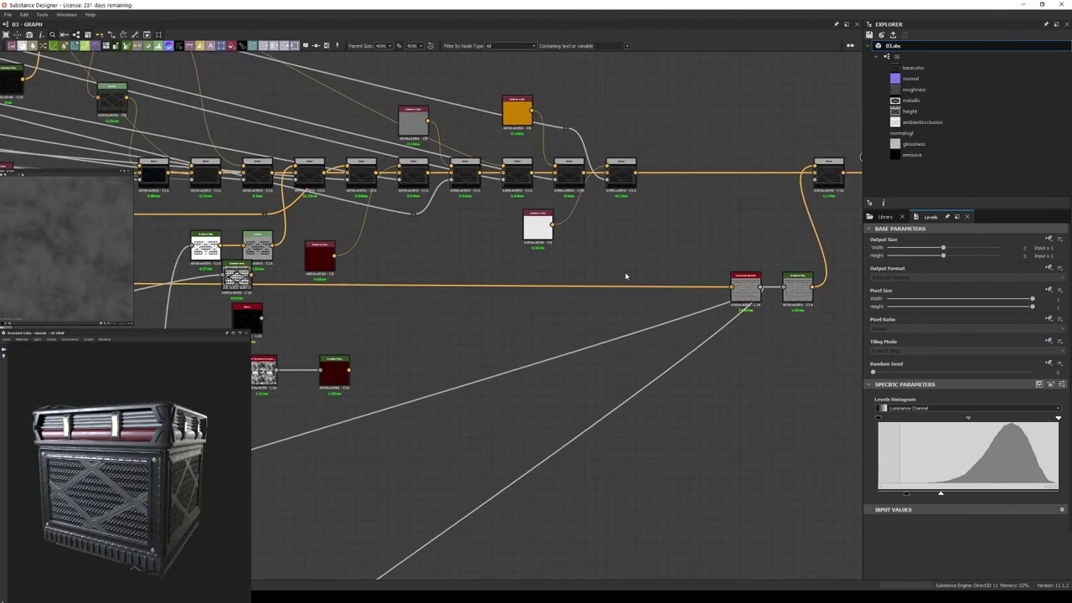
scroll(493, 400, "up", 3)
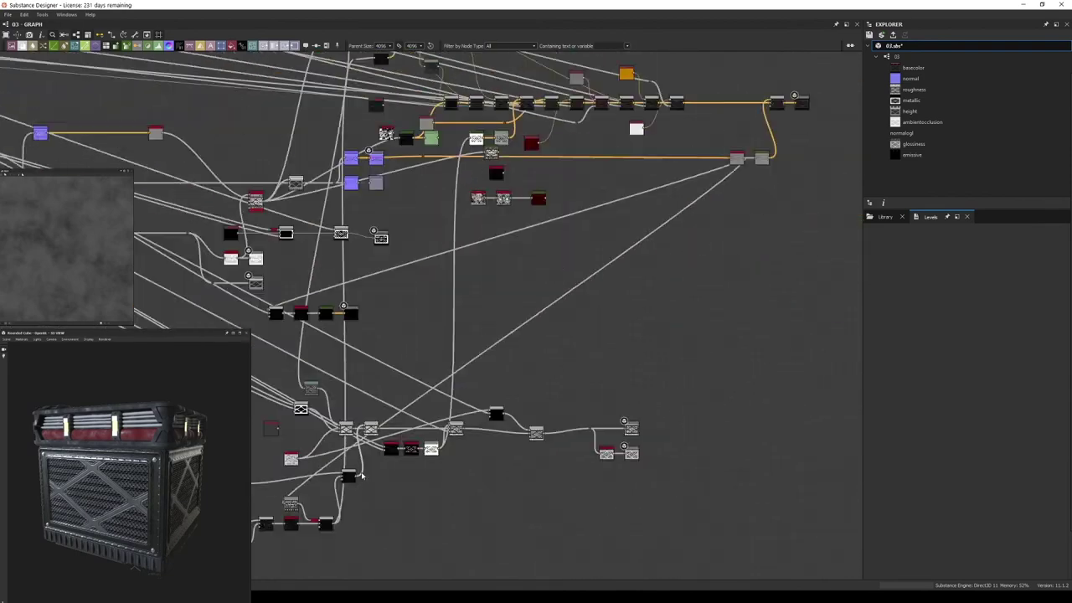
scroll(536, 385, "up", 3)
scroll(574, 343, "up", 2)
left_click_drag(481, 193, 192, 127)
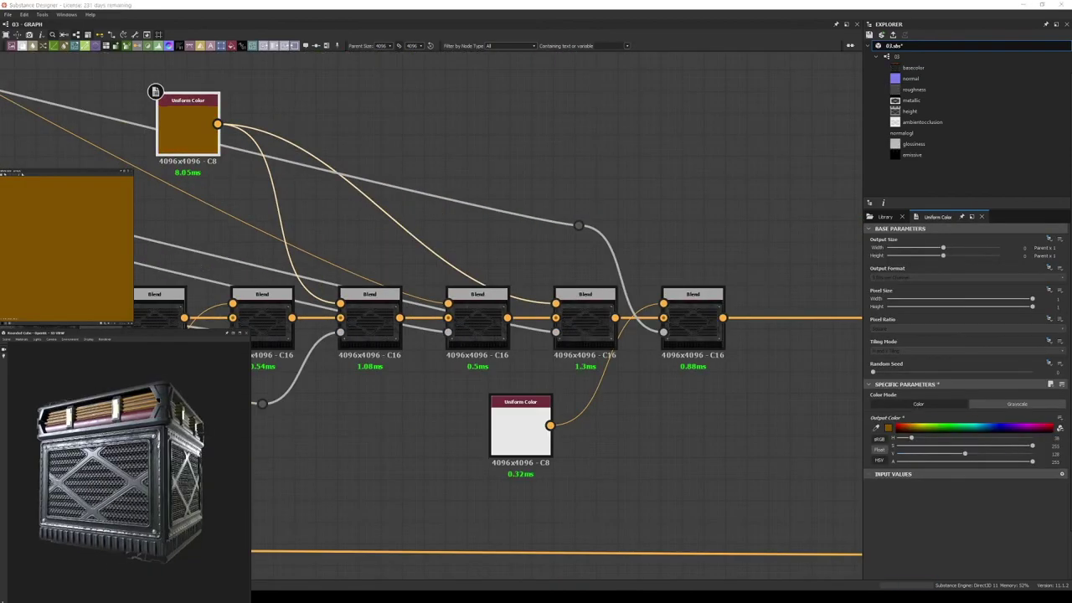
- Maximize the 3D View and inspect the brass-trimmed crate from three-quarter and low angles
scroll(712, 232, "down", 5)
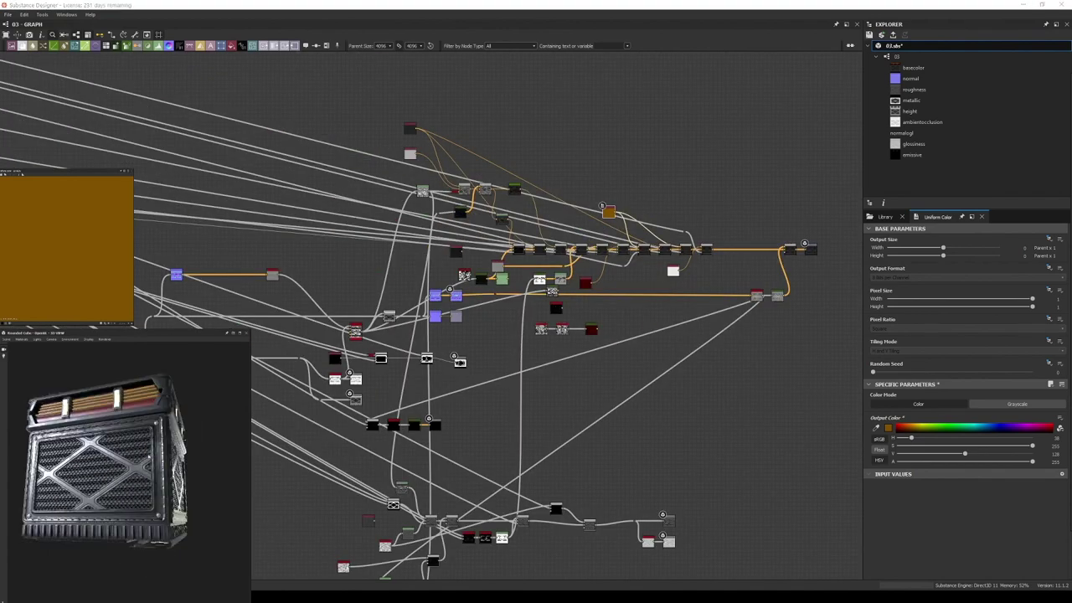
left_click_drag(143, 562, 140, 476)
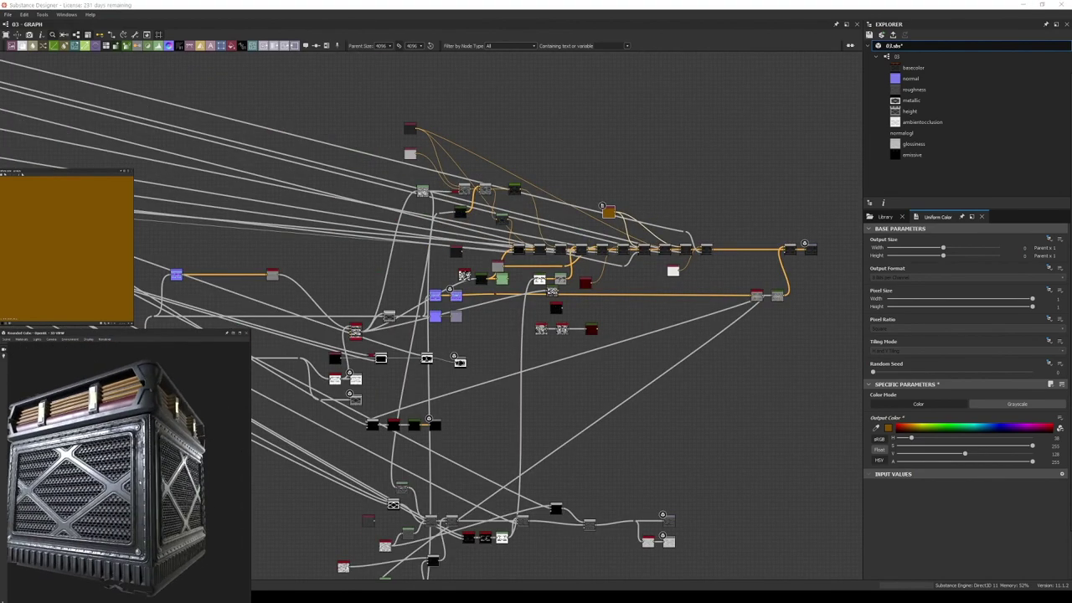
middle_click_drag(503, 377, 558, 355)
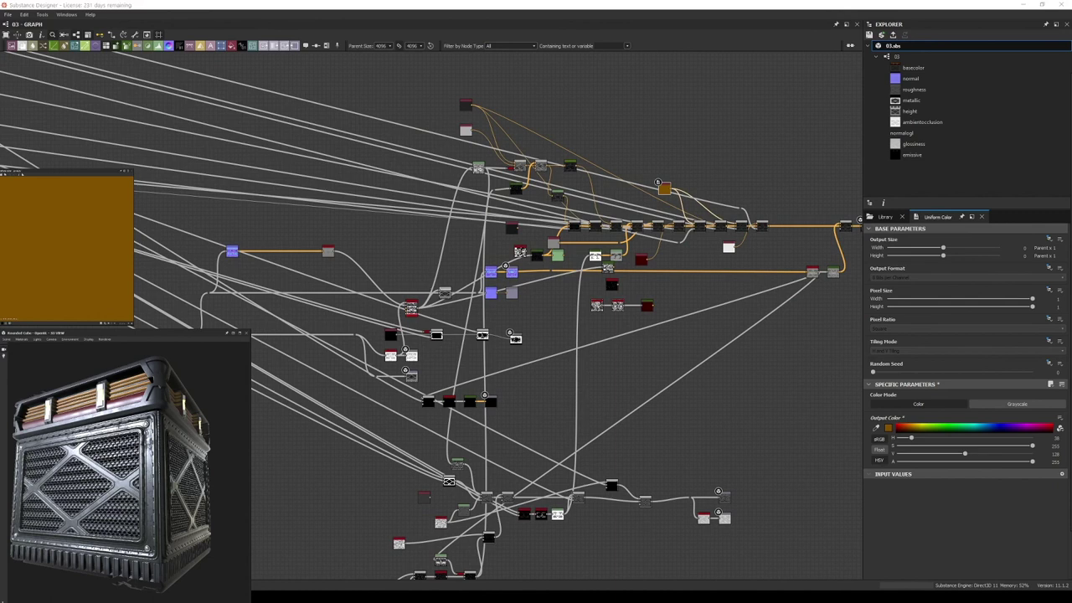
left_click_drag(126, 470, 133, 528)
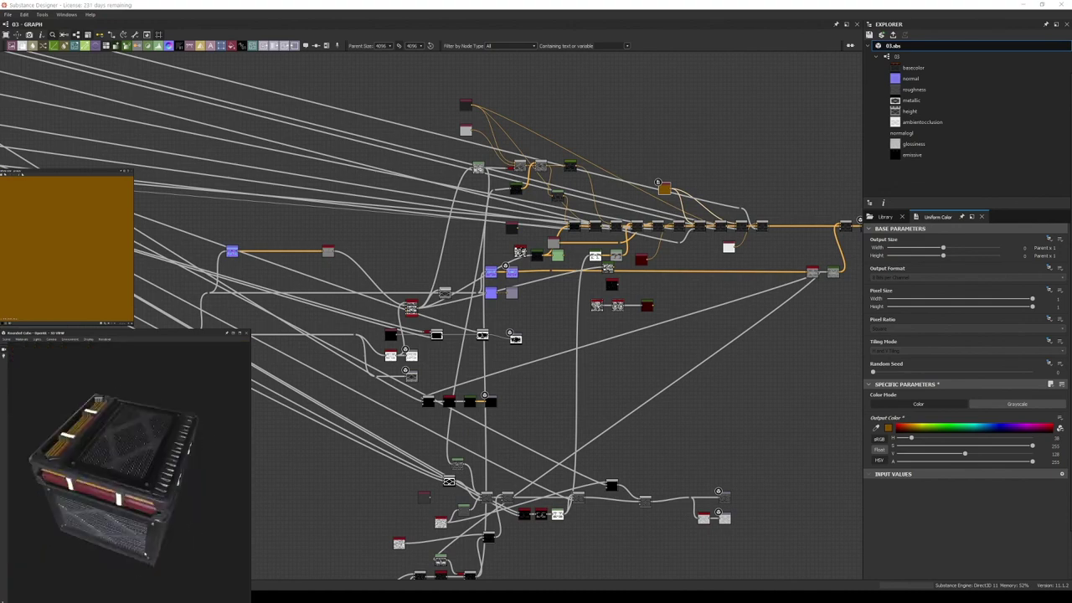
key("super+Left")
mouse_move(210, 276)
left_mouse_down()
mouse_move(275, 239)
mouse_move(352, 255)
left_mouse_up()
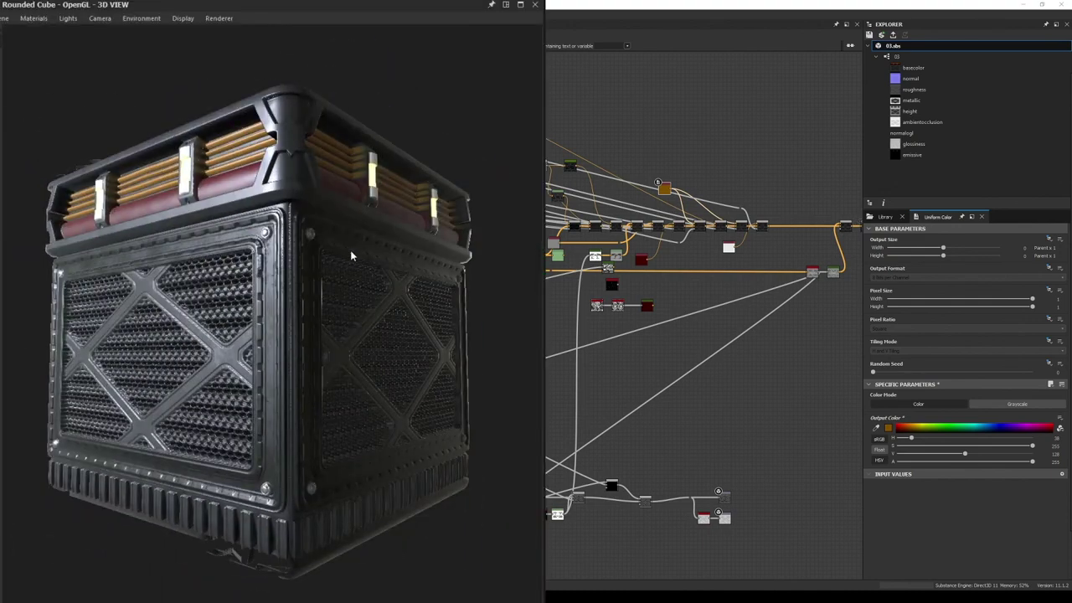